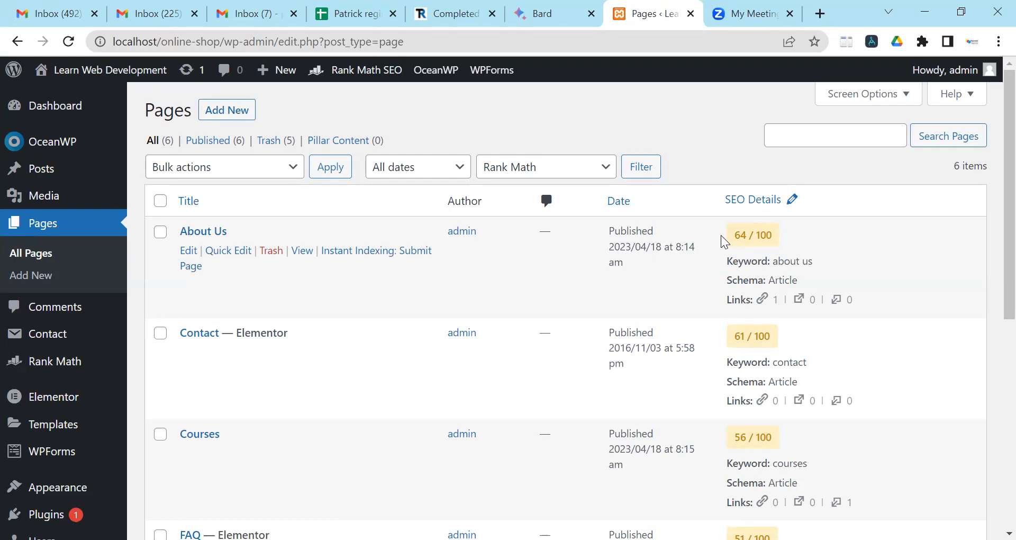
Select all pages and submit them in bulk with the Instant Indexing: Submit Pages action.
{"action": "left_click", "coordinate": [160, 202]}
{"action": "left_click", "coordinate": [160, 202]}
{"action": "left_click", "coordinate": [160, 202]}
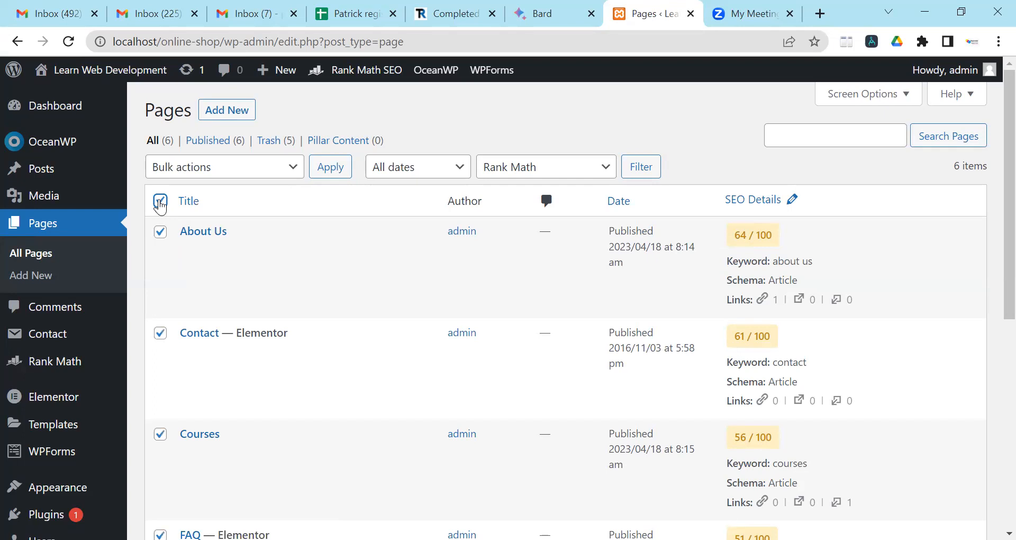
{"action": "left_click", "coordinate": [204, 167]}
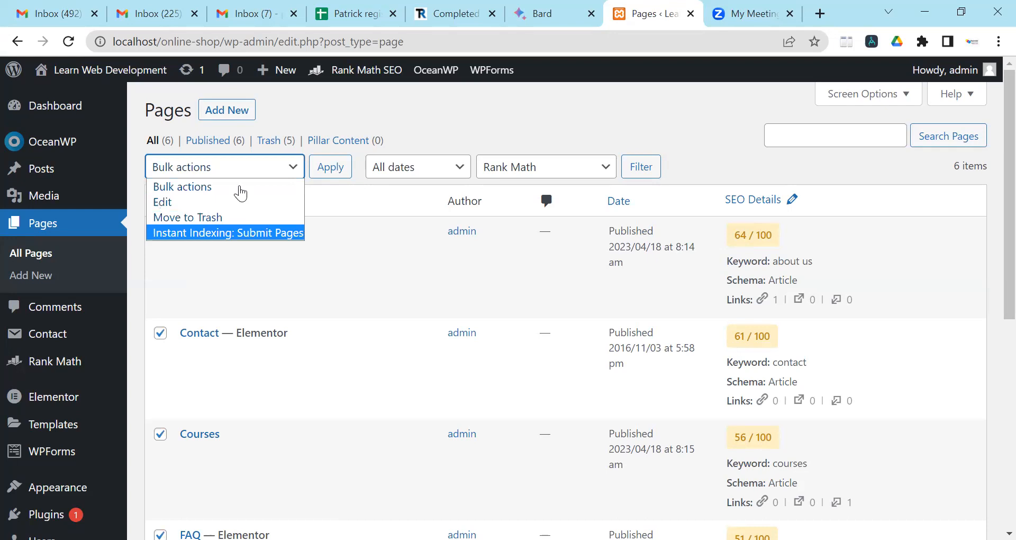
{"action": "left_click", "coordinate": [222, 233]}
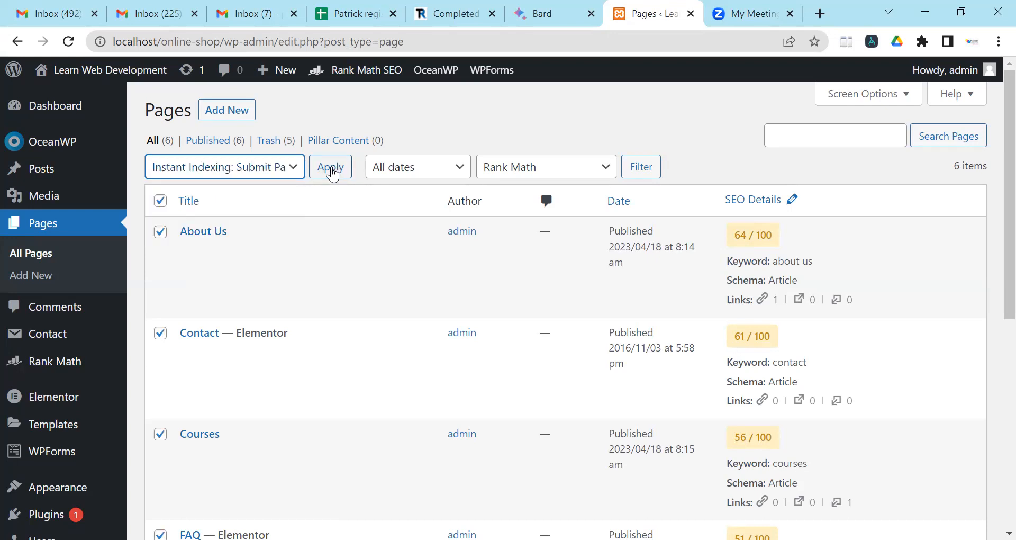
{"action": "left_click", "coordinate": [331, 175]}
{"action": "scroll", "coordinate": [329, 277], "scroll_direction": "down", "scroll_amount": 5}
{"action": "scroll", "coordinate": [329, 278], "scroll_direction": "up", "scroll_amount": 5}
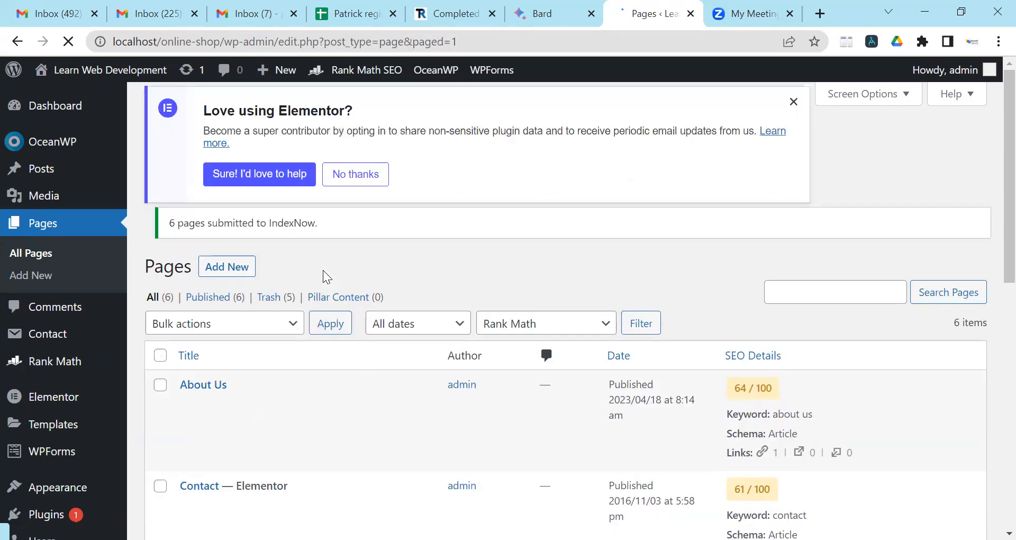
{"action": "left_click_drag", "start_coordinate": [159, 261], "coordinate": [308, 270]}
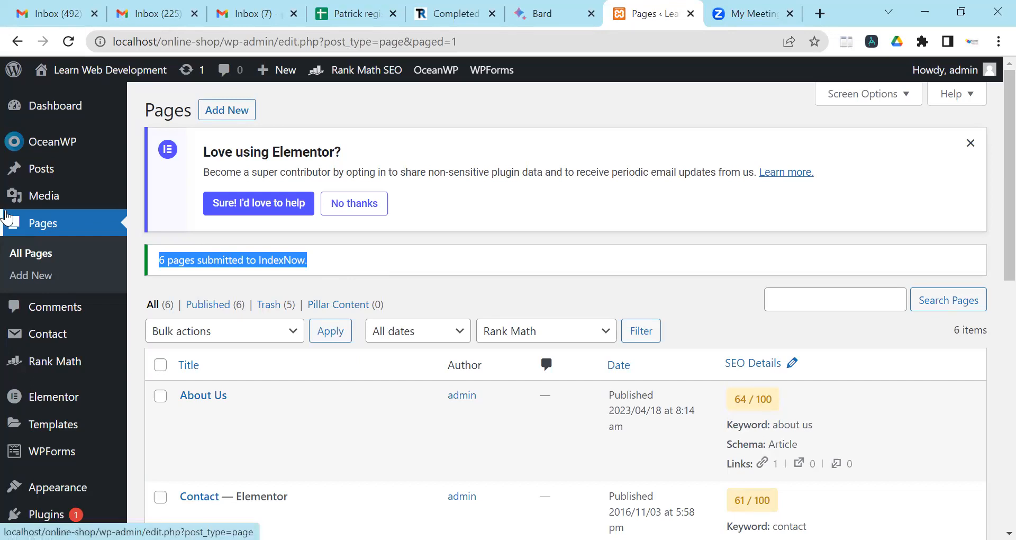
{"action": "mouse_move", "coordinate": [69, 371]}
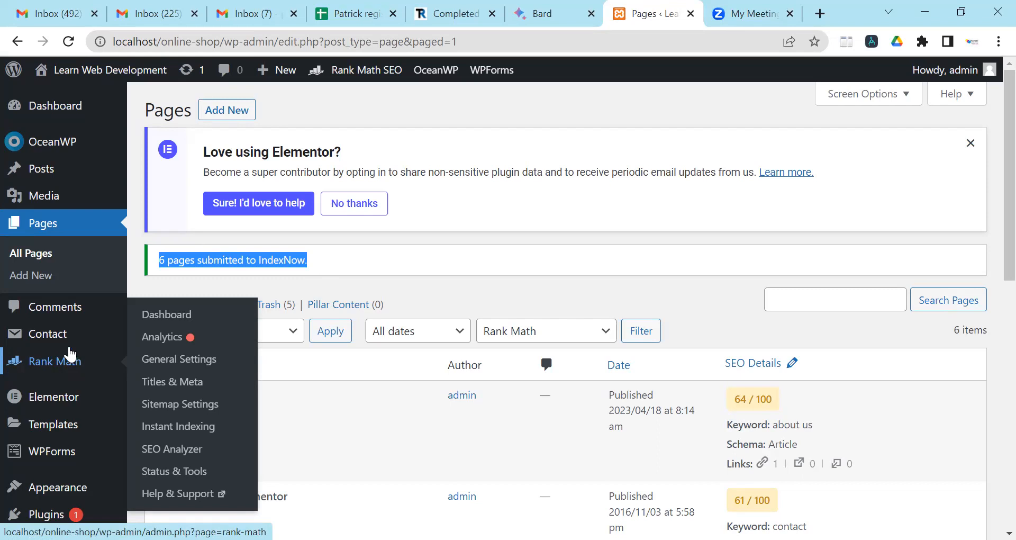
{"action": "left_click", "coordinate": [325, 261]}
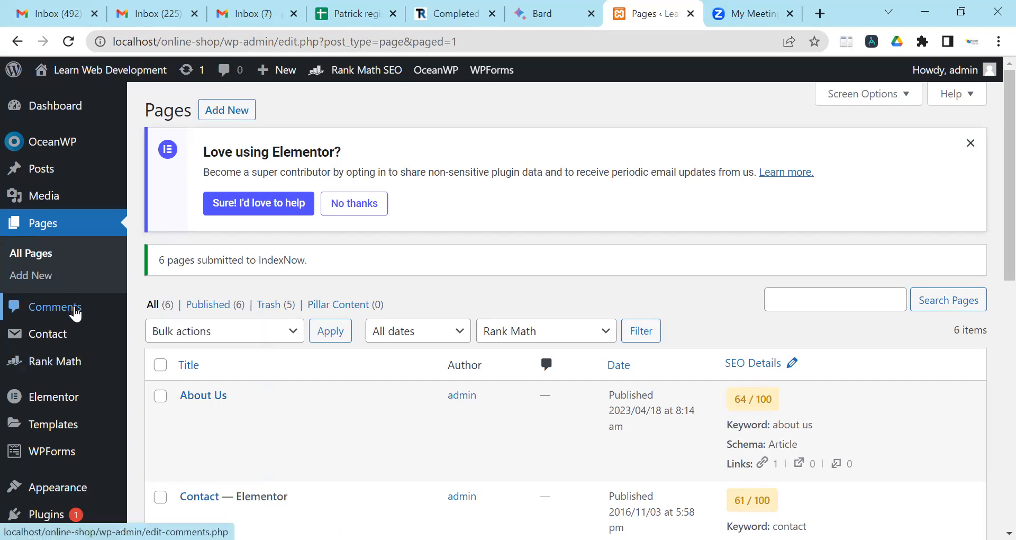
Open the list of all posts and move every post to the Trash in bulk.
{"action": "mouse_move", "coordinate": [49, 175]}
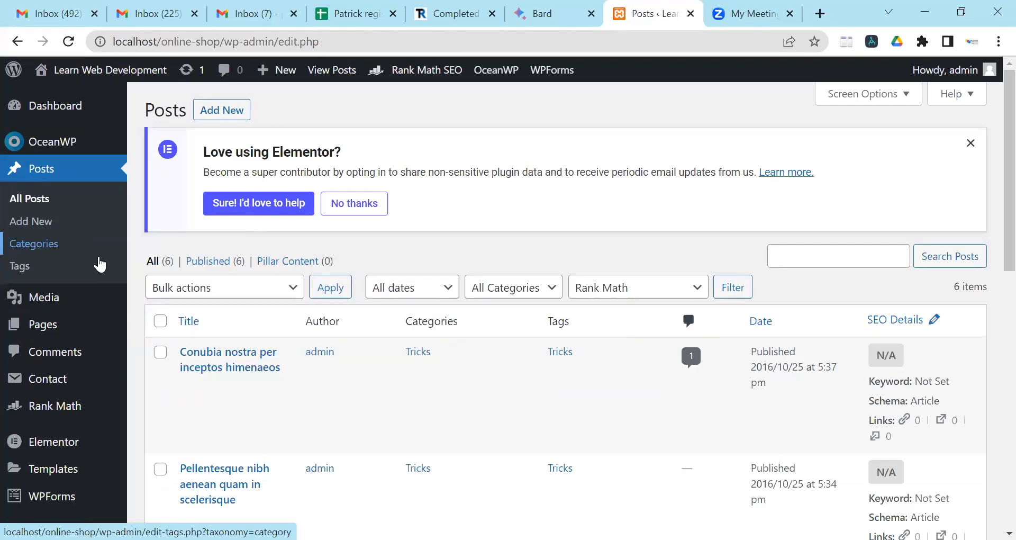
{"action": "scroll", "coordinate": [259, 298], "scroll_direction": "down", "scroll_amount": 7}
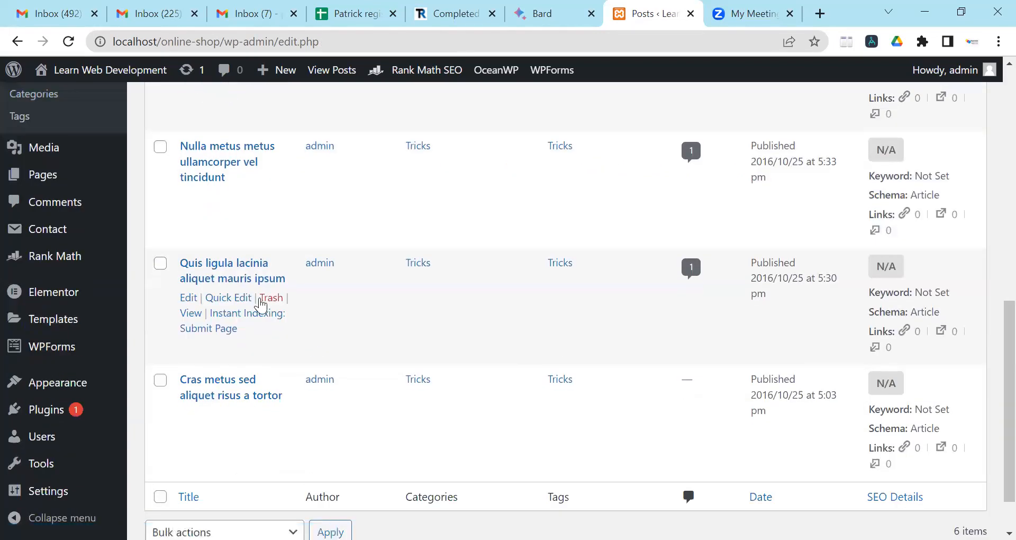
{"action": "scroll", "coordinate": [259, 299], "scroll_direction": "down", "scroll_amount": 2}
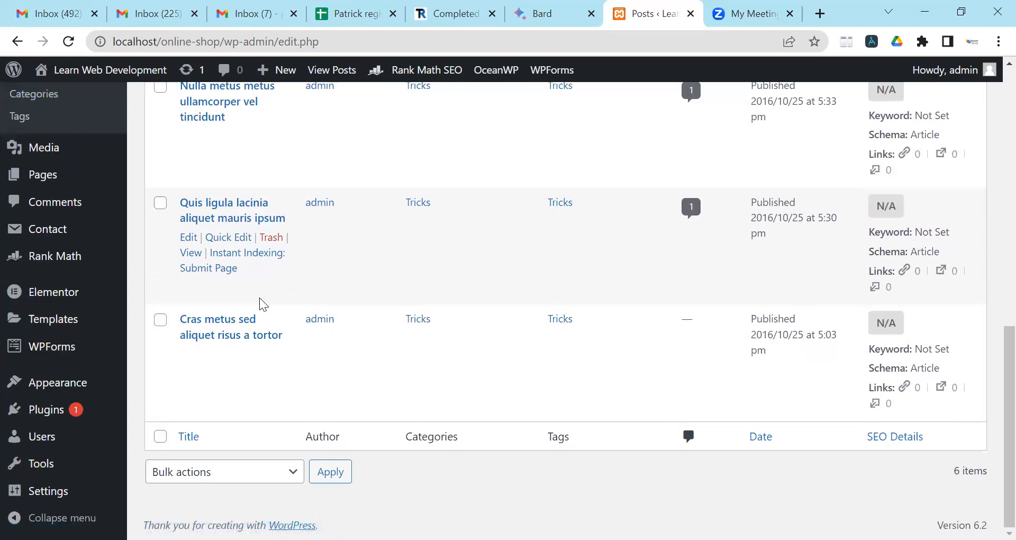
{"action": "scroll", "coordinate": [294, 297], "scroll_direction": "up", "scroll_amount": 10}
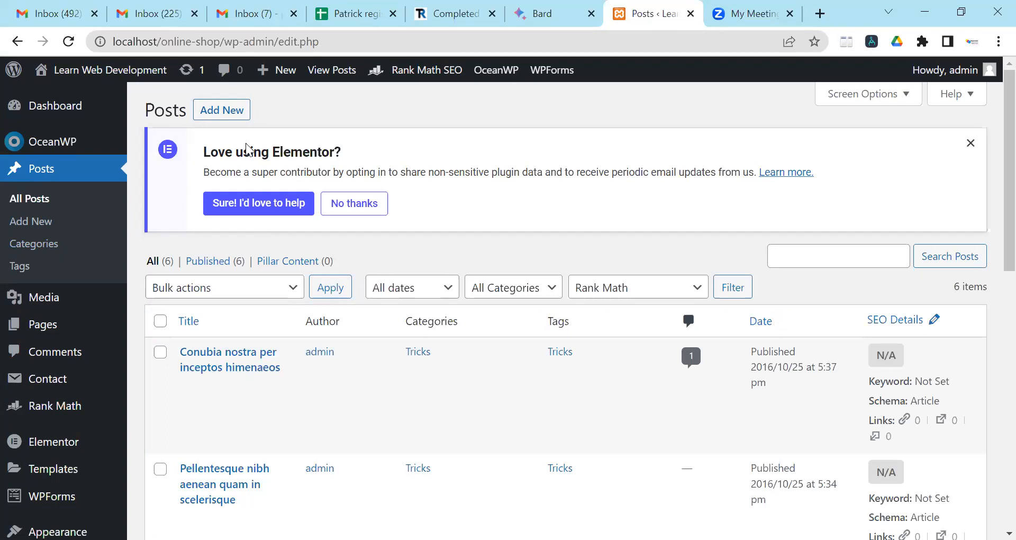
{"action": "scroll", "coordinate": [275, 169], "scroll_direction": "down", "scroll_amount": 6}
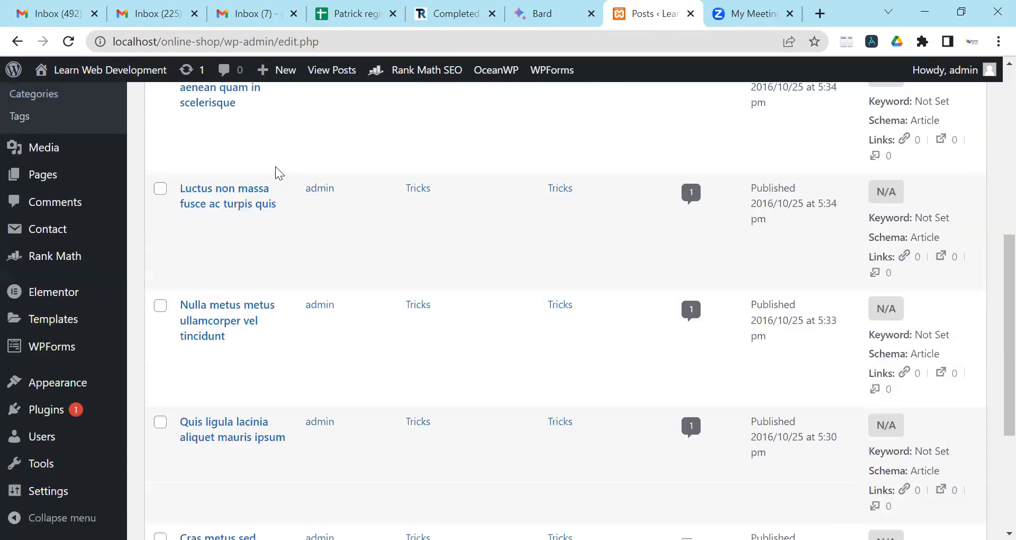
{"action": "scroll", "coordinate": [276, 167], "scroll_direction": "down", "scroll_amount": 3}
{"action": "scroll", "coordinate": [275, 166], "scroll_direction": "up", "scroll_amount": 1}
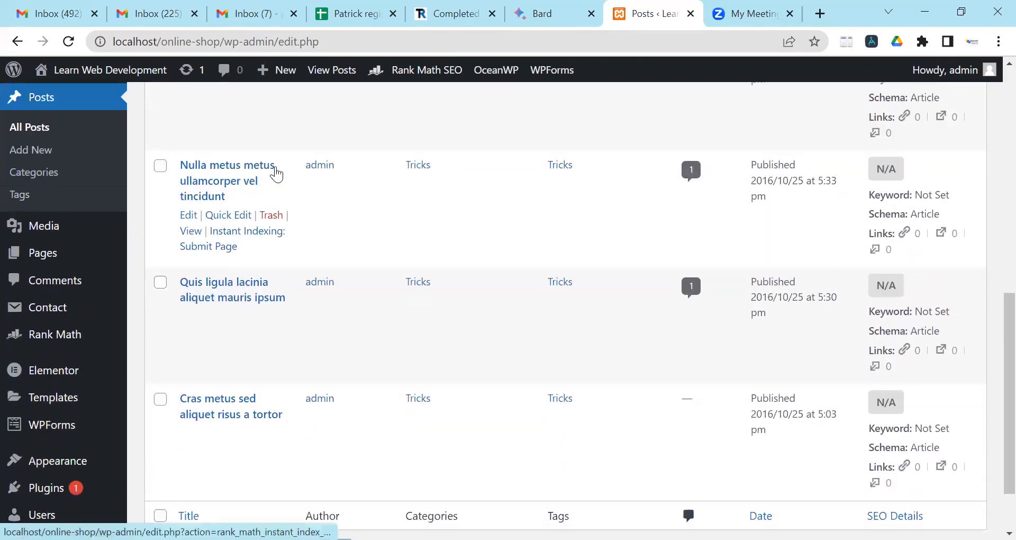
{"action": "scroll", "coordinate": [275, 175], "scroll_direction": "up", "scroll_amount": 10}
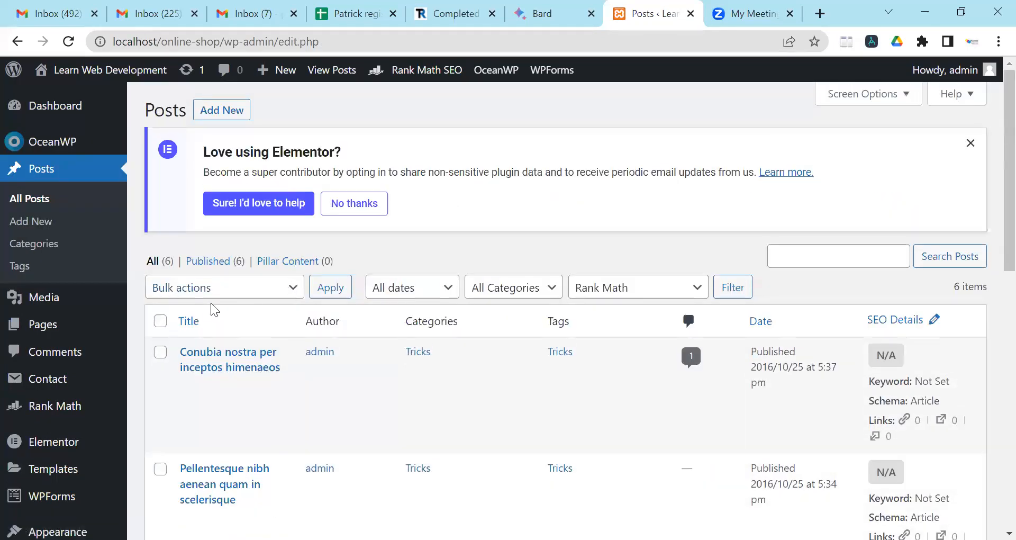
{"action": "left_click", "coordinate": [161, 322]}
{"action": "left_click", "coordinate": [209, 295]}
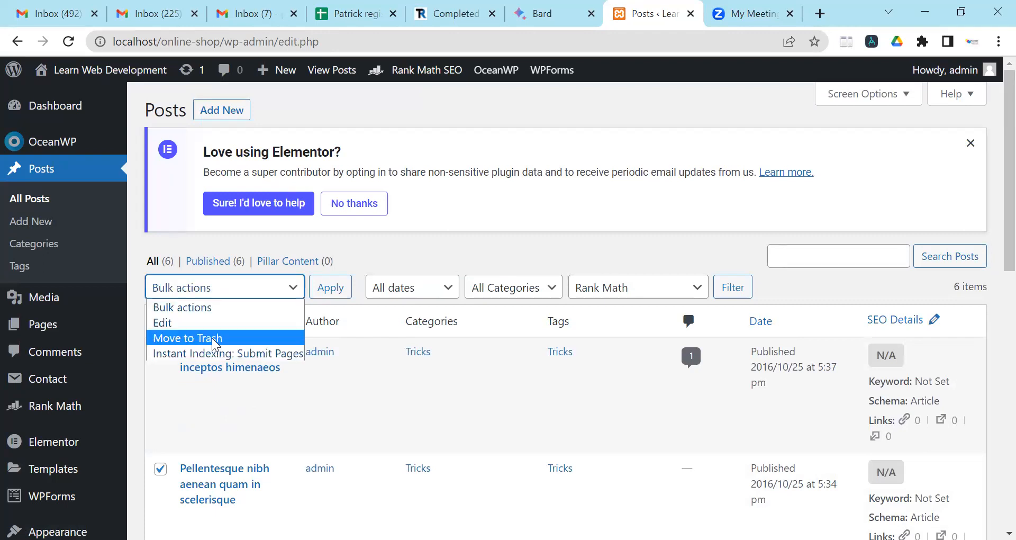
{"action": "left_click", "coordinate": [212, 336]}
{"action": "left_click", "coordinate": [318, 296]}
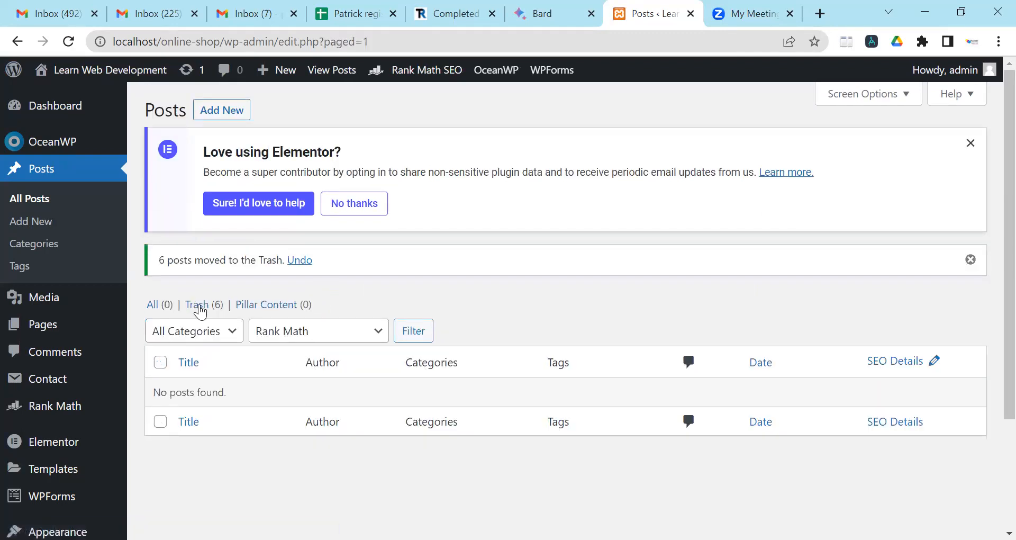
Open the posts Trash and permanently delete all the trashed posts in bulk.
{"action": "left_click", "coordinate": [200, 311]}
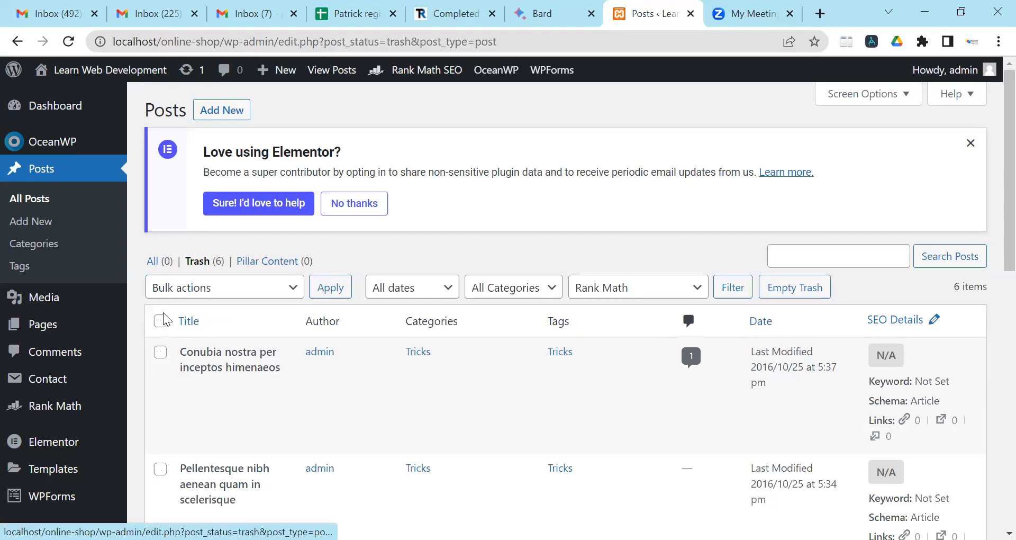
{"action": "left_click", "coordinate": [162, 319]}
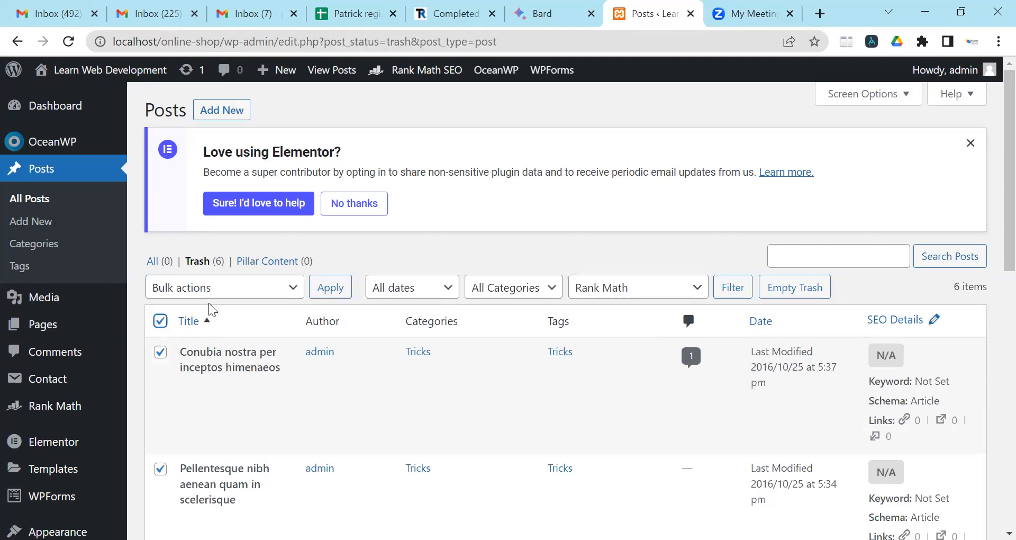
{"action": "left_click", "coordinate": [233, 288]}
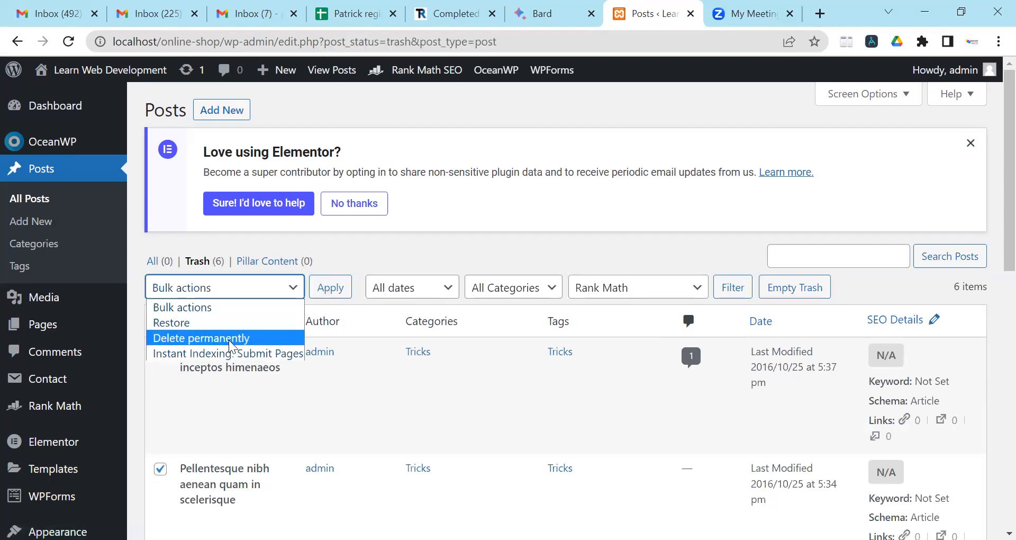
{"action": "left_click", "coordinate": [230, 342]}
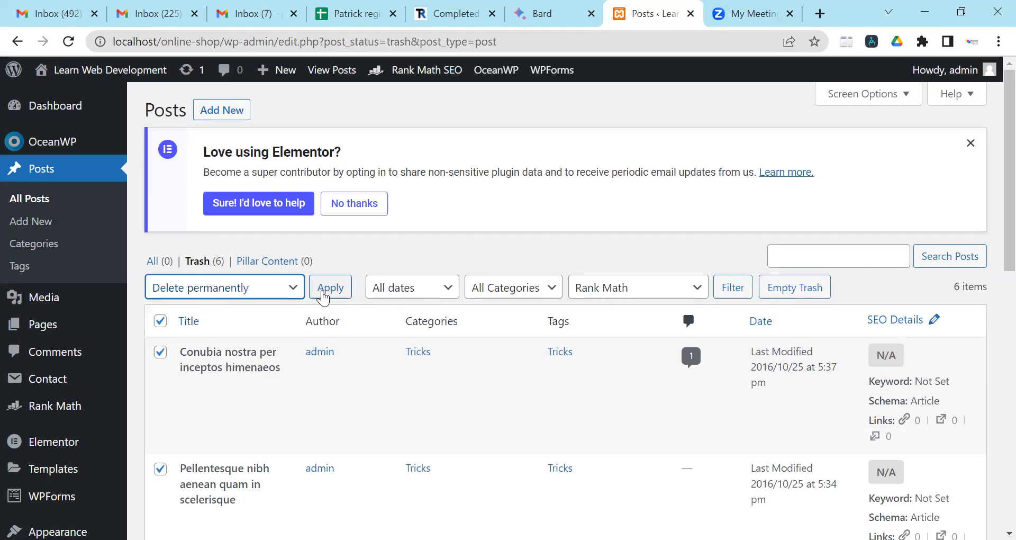
{"action": "left_click", "coordinate": [324, 295]}
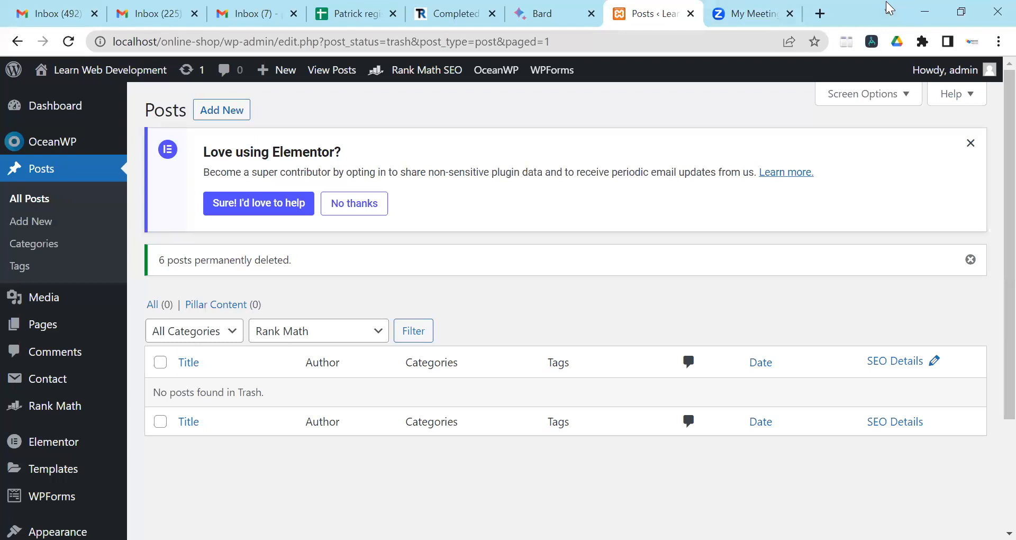
{"action": "left_click", "coordinate": [550, 13]}
{"action": "scroll", "coordinate": [586, 169], "scroll_direction": "up", "scroll_amount": 3}
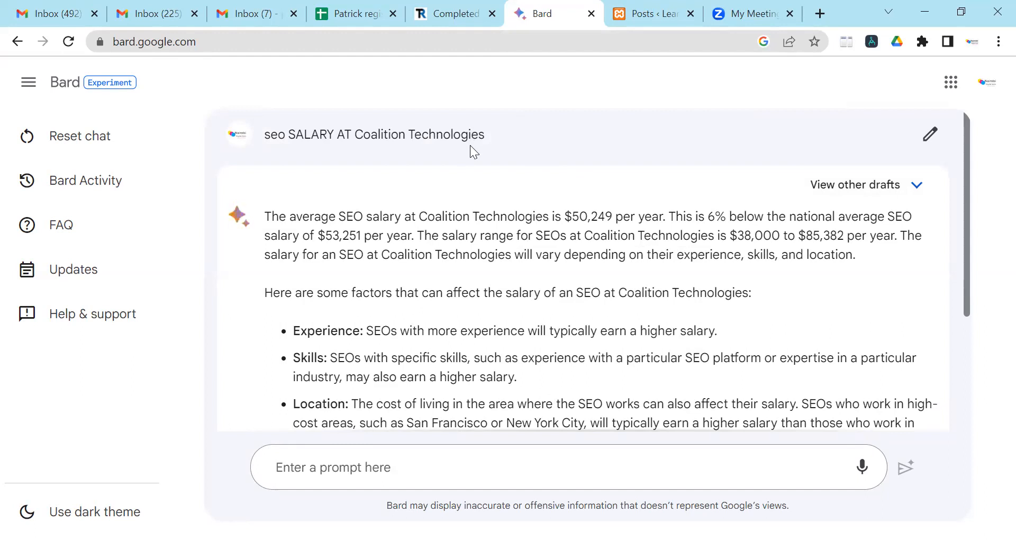
{"action": "key", "text": "ctrl+Tab"}
{"action": "key", "text": "ctrl+Tab"}
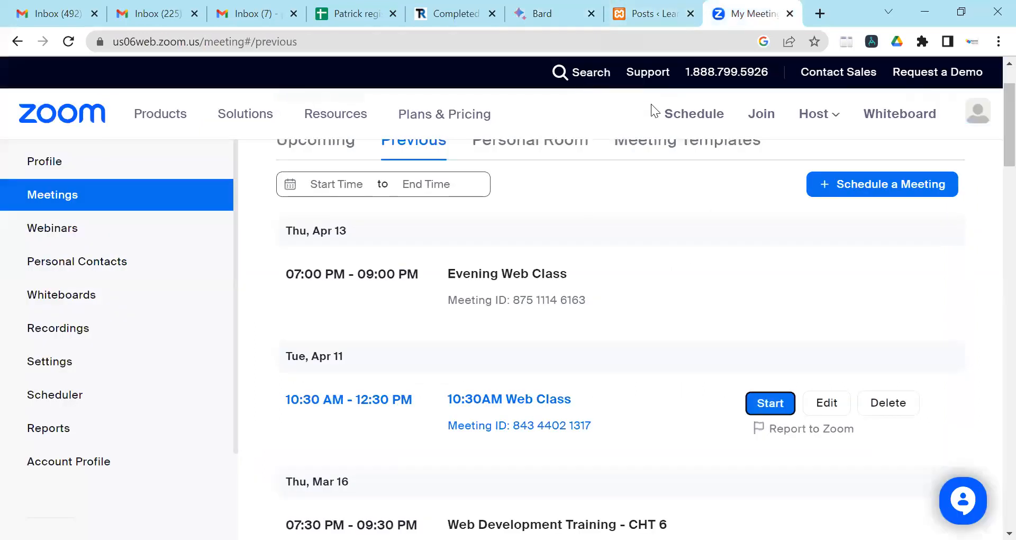
{"action": "key", "text": "ctrl+shift+Tab"}
{"action": "key", "text": "ctrl+shift+Tab"}
{"action": "key", "text": "ctrl+Tab"}
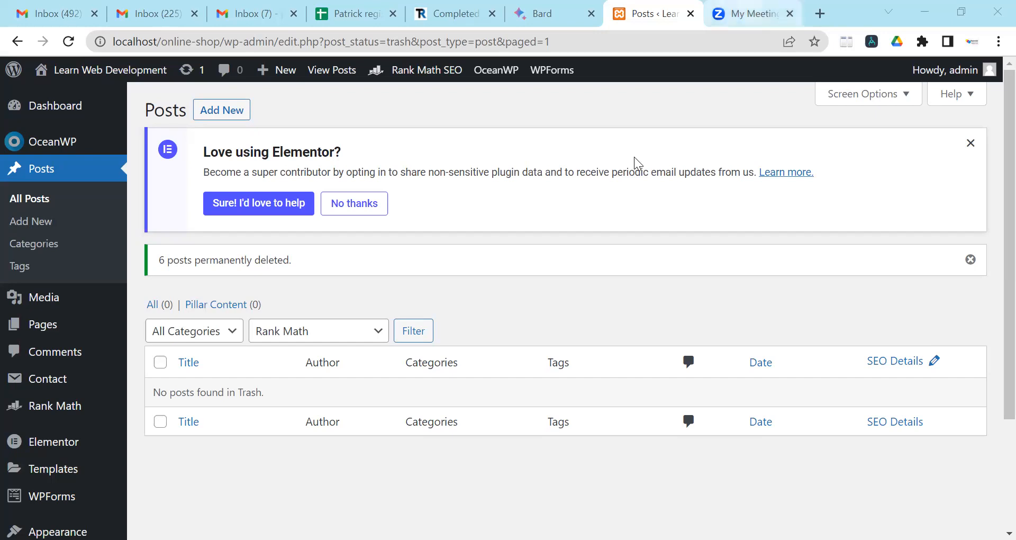
Switch to Bard and reload the page to start with an empty chat.
{"action": "key", "text": "ctrl+shift+Tab"}
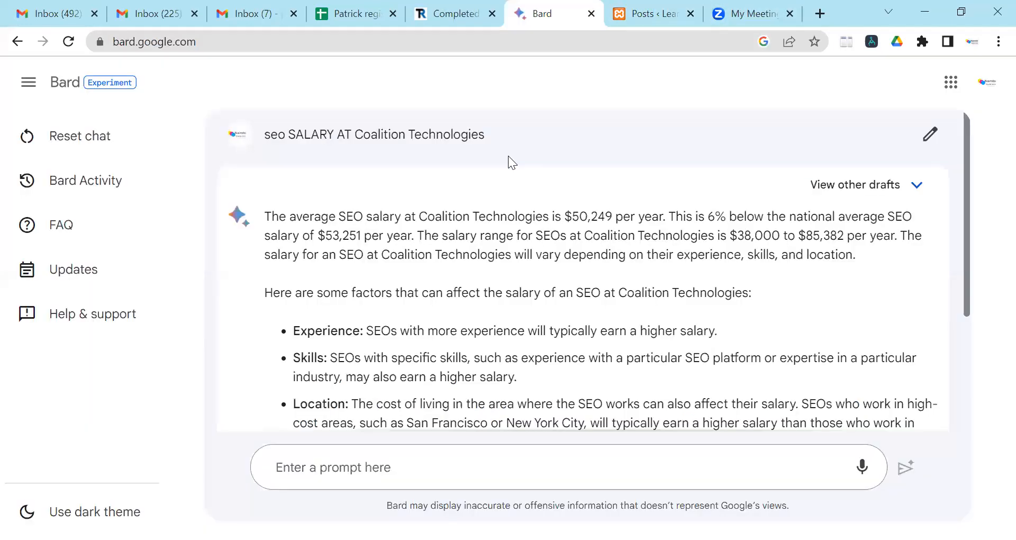
{"action": "key", "text": "F5"}
{"action": "scroll", "coordinate": [381, 233], "scroll_direction": "down", "scroll_amount": 2}
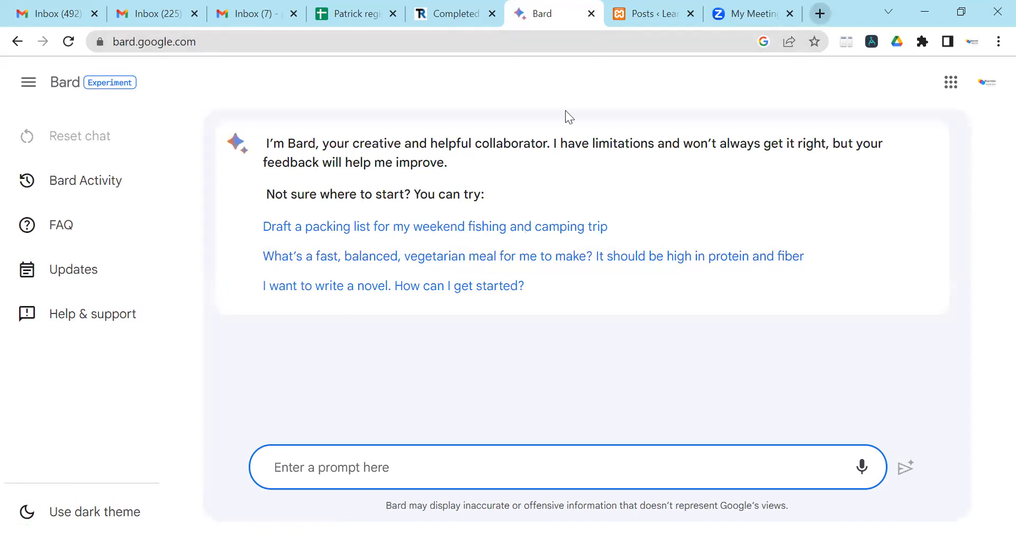
Find the Tech-Mtaani home page through a Google search for "tech mtaani" in a new tab and reload it.
{"action": "key", "text": "ctrl+t"}
{"action": "type", "text": "tech"}
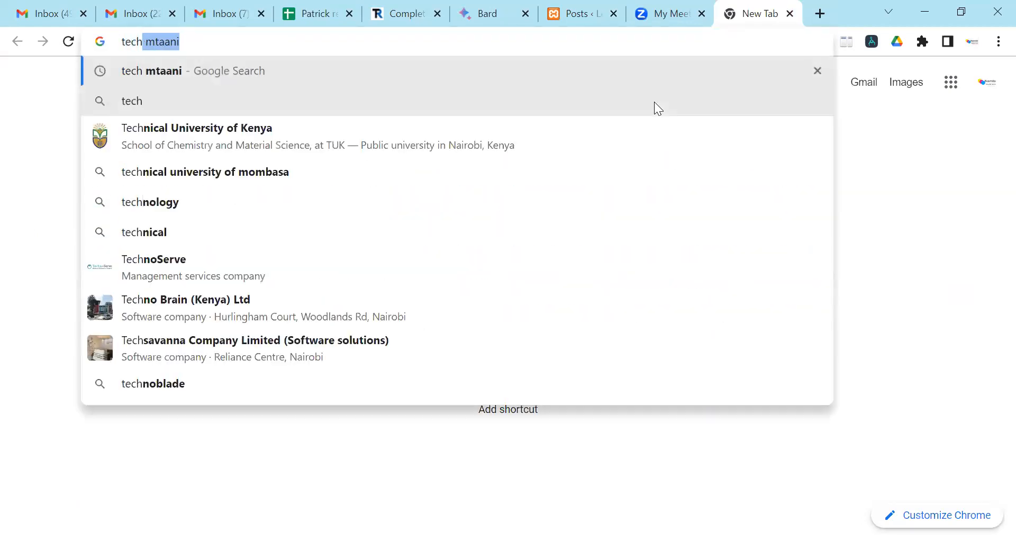
{"action": "key", "text": "Return"}
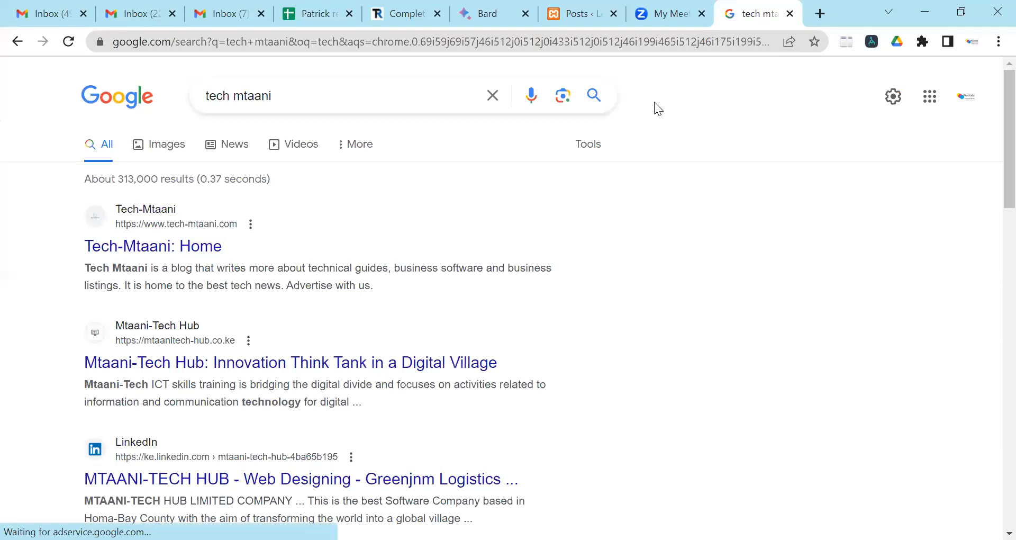
{"action": "left_click", "coordinate": [212, 259]}
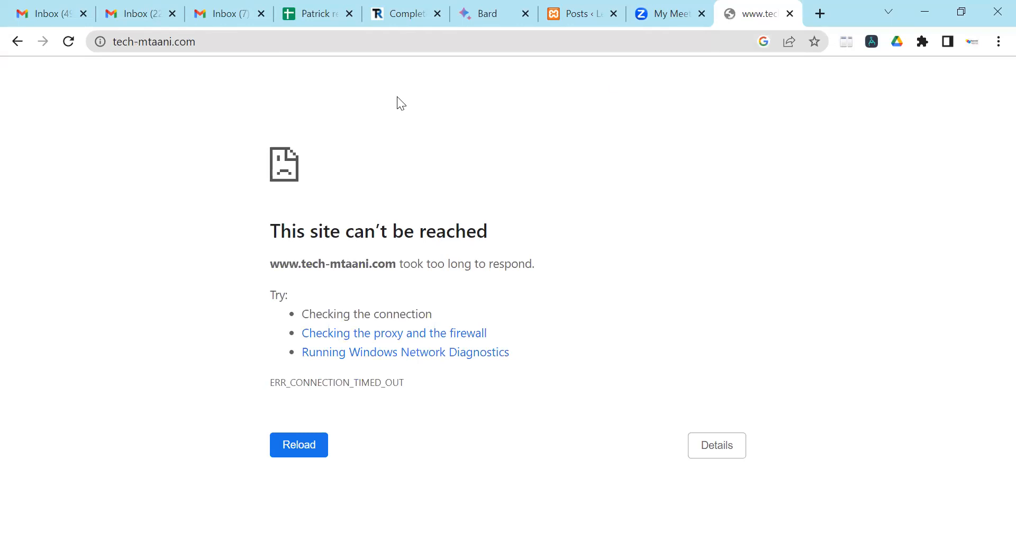
{"action": "key", "text": "F5"}
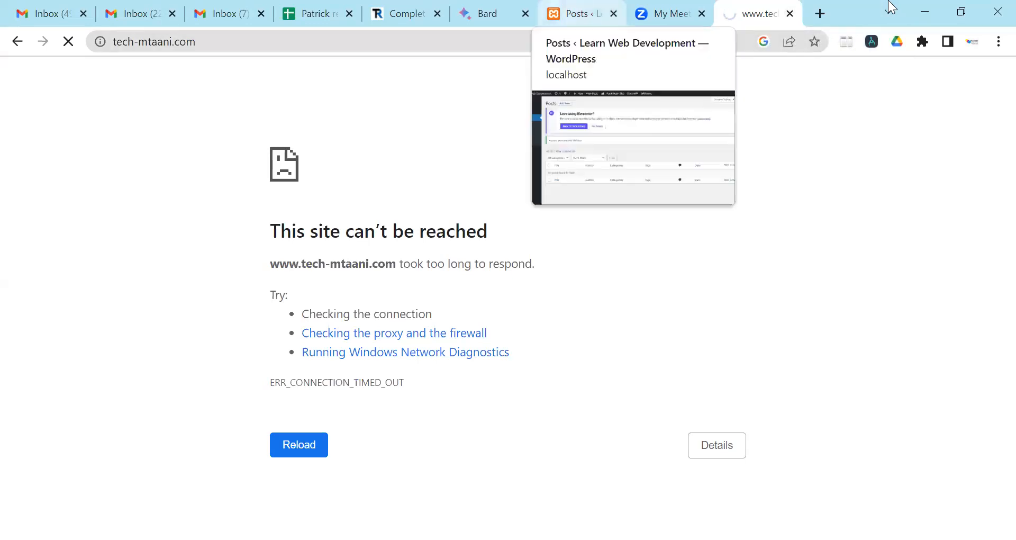
{"action": "key", "text": "ctrl+6"}
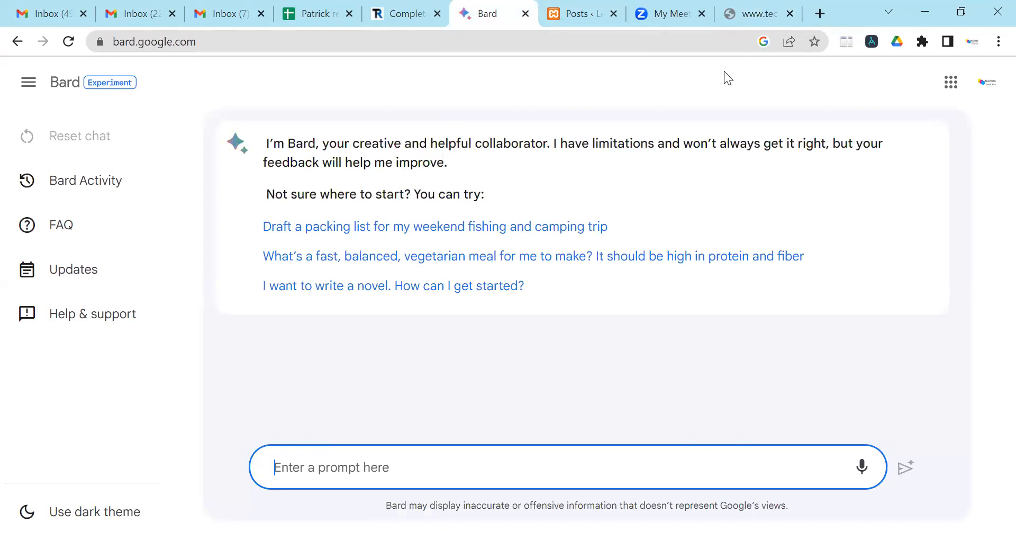
{"action": "key", "text": "ctrl+7"}
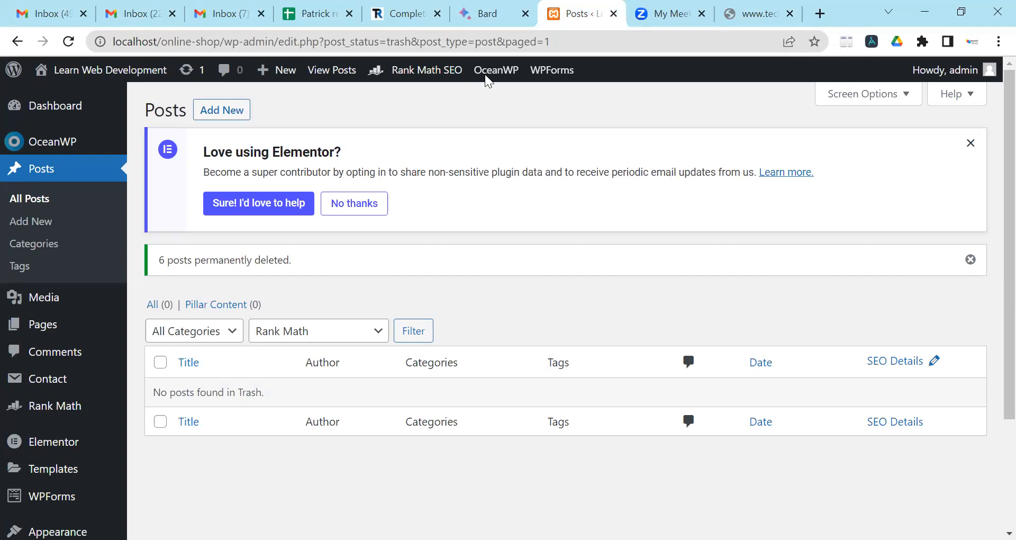
{"action": "mouse_move", "coordinate": [552, 70]}
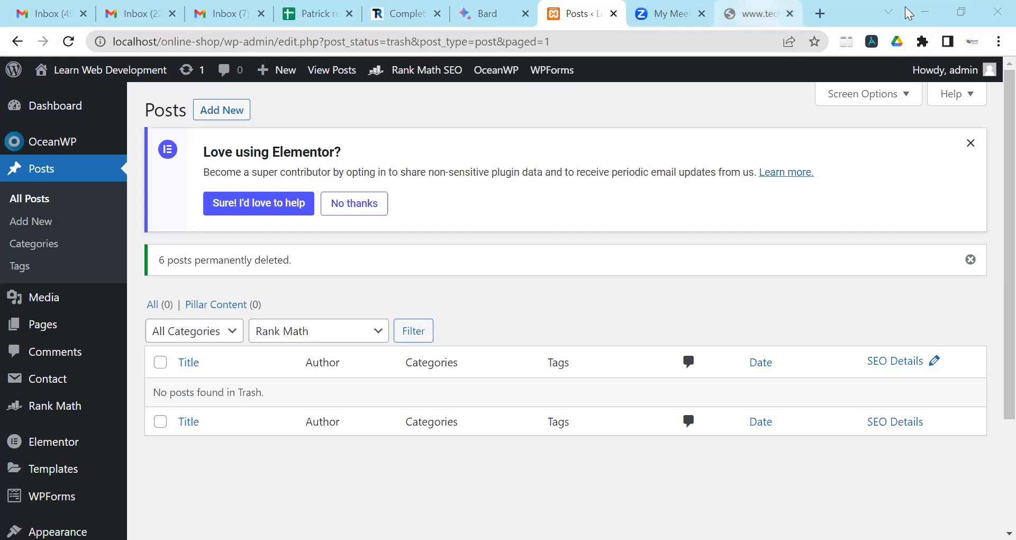
Switch to the Tech-Mtaani home page, look over its featured posts and search the site for "background".
{"action": "key", "text": "ctrl+9"}
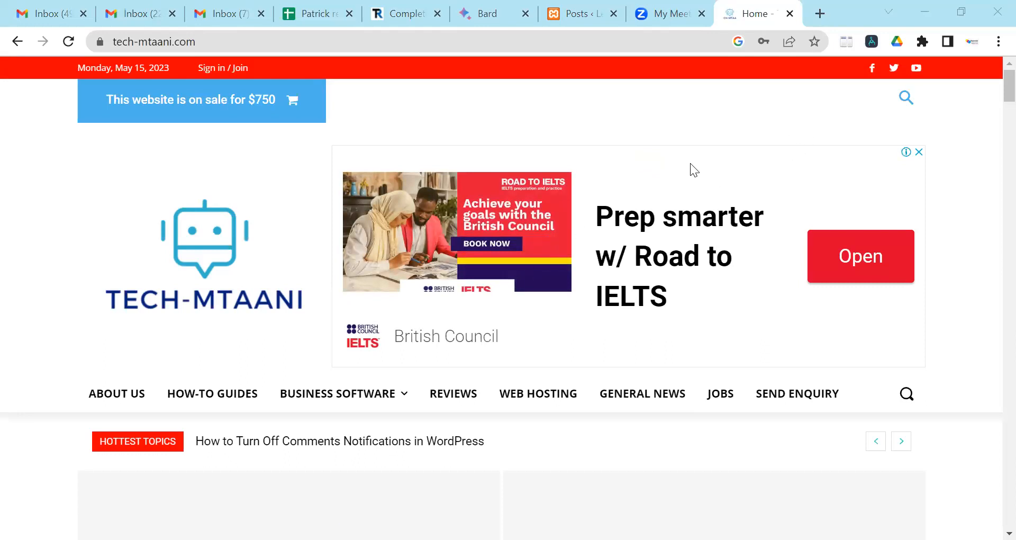
{"action": "scroll", "coordinate": [685, 165], "scroll_direction": "down", "scroll_amount": 8}
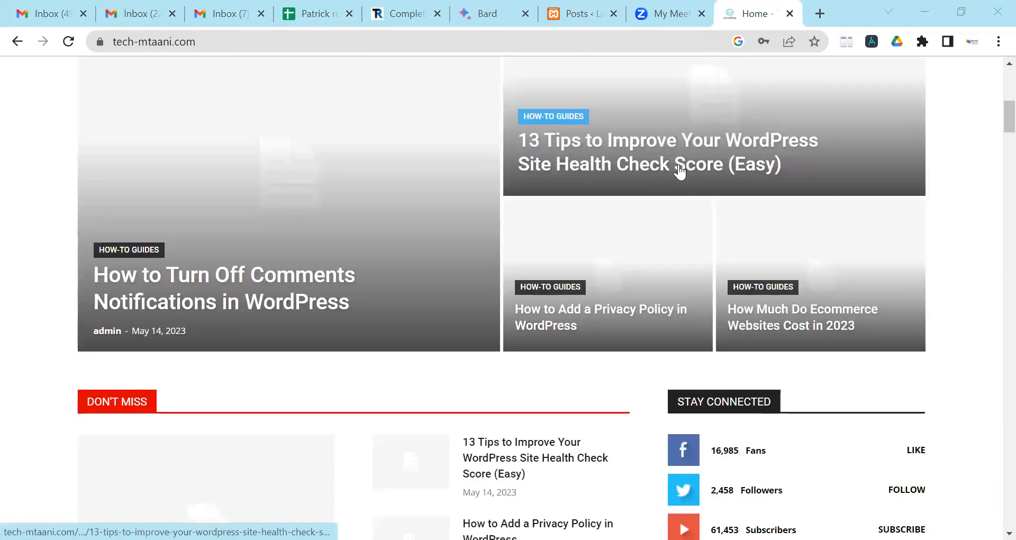
{"action": "scroll", "coordinate": [680, 172], "scroll_direction": "up", "scroll_amount": 2}
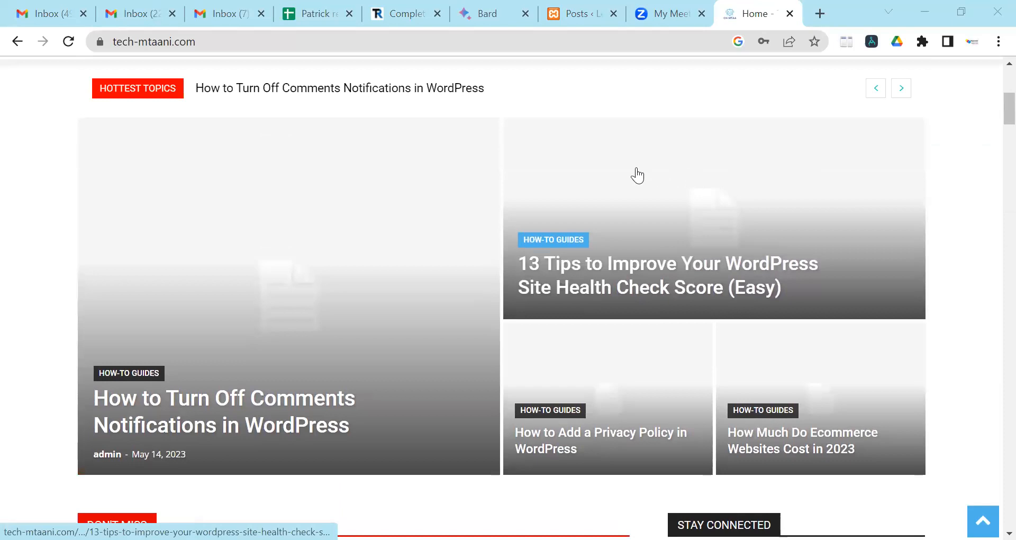
{"action": "scroll", "coordinate": [905, 105], "scroll_direction": "up", "scroll_amount": 6}
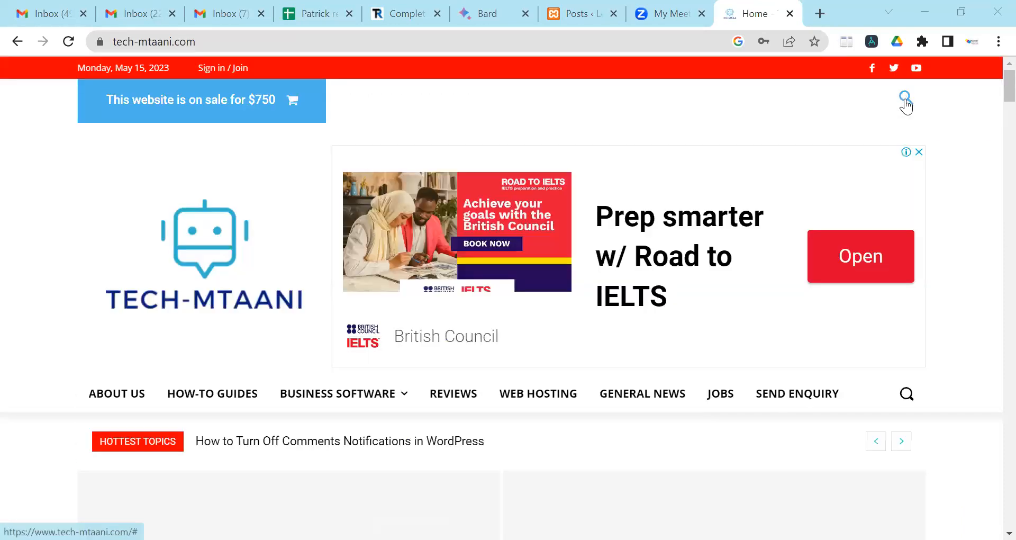
{"action": "left_click", "coordinate": [905, 98]}
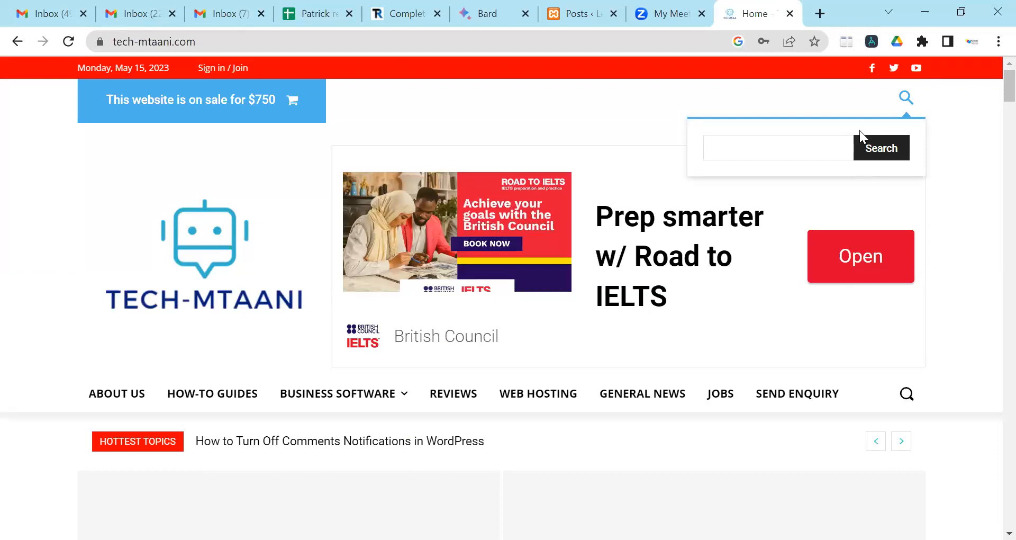
{"action": "type", "text": "background"}
{"action": "key", "text": "Return"}
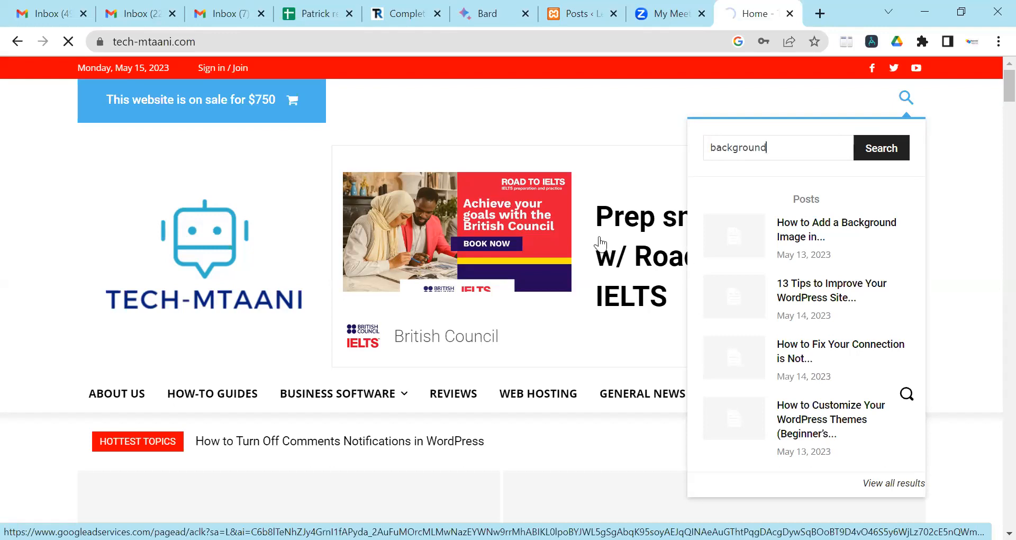
{"action": "key", "text": "Return"}
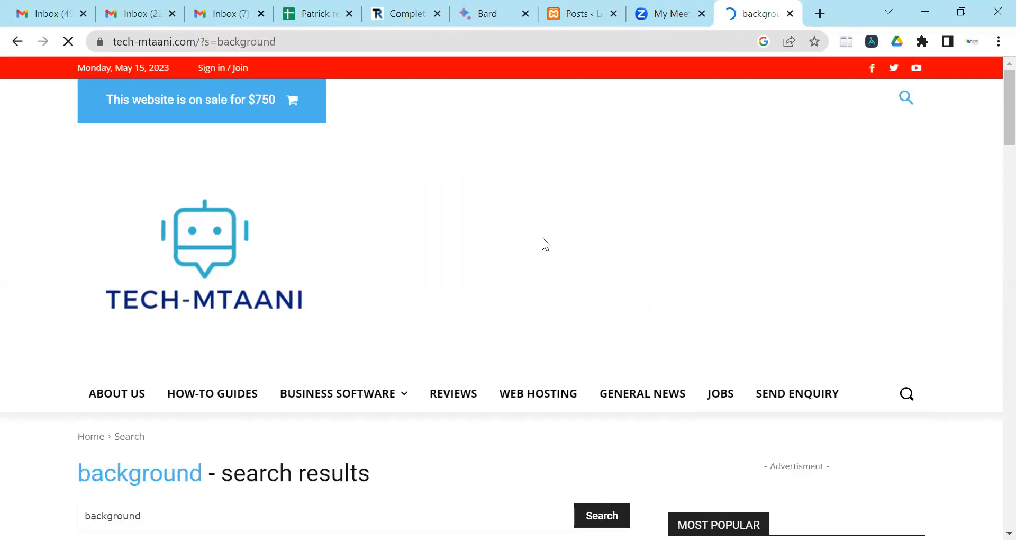
Look through the search results and open the article "How to Customize Colors on Your WordPress Website".
{"action": "scroll", "coordinate": [542, 240], "scroll_direction": "down", "scroll_amount": 8}
{"action": "scroll", "coordinate": [412, 177], "scroll_direction": "up", "scroll_amount": 1}
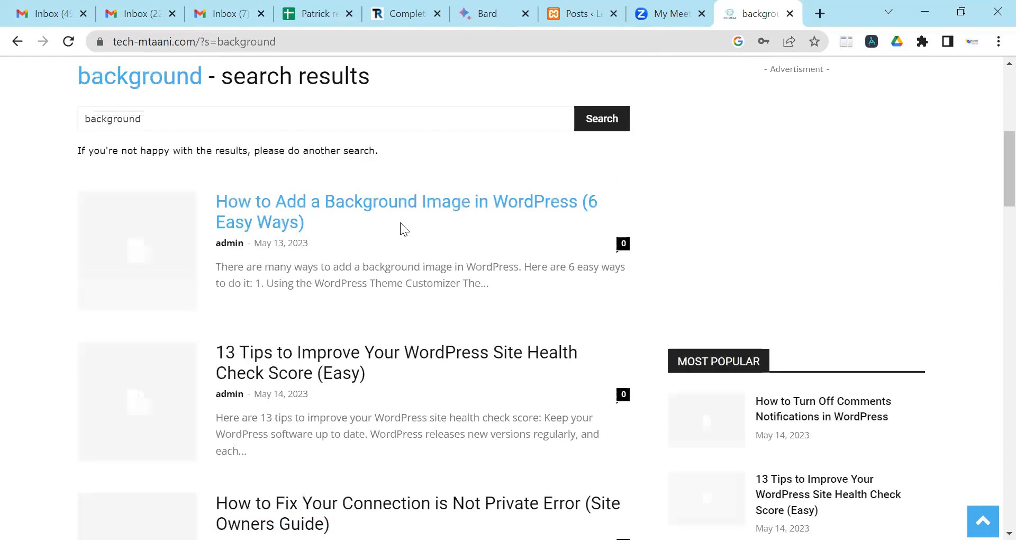
{"action": "scroll", "coordinate": [401, 222], "scroll_direction": "down", "scroll_amount": 4}
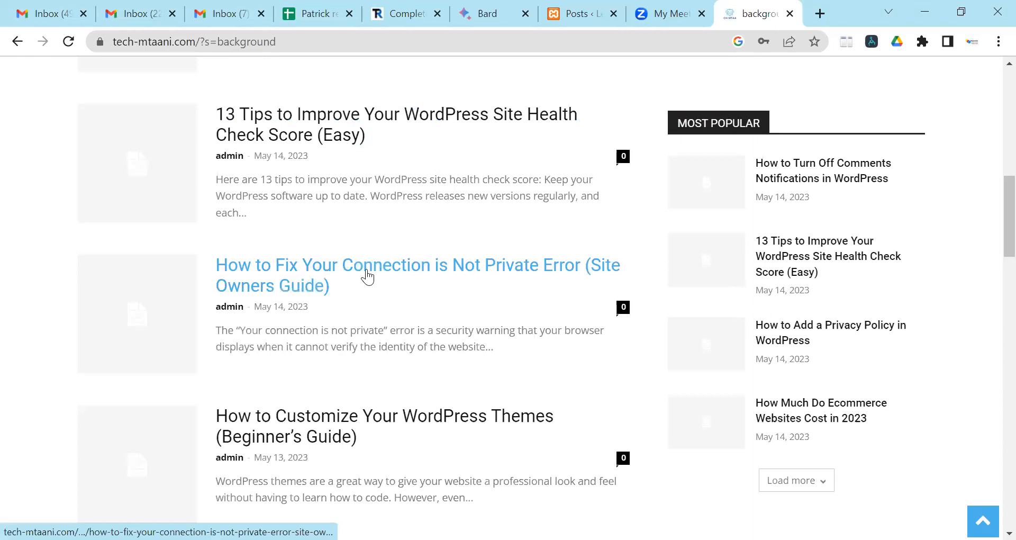
{"action": "scroll", "coordinate": [367, 276], "scroll_direction": "down", "scroll_amount": 5}
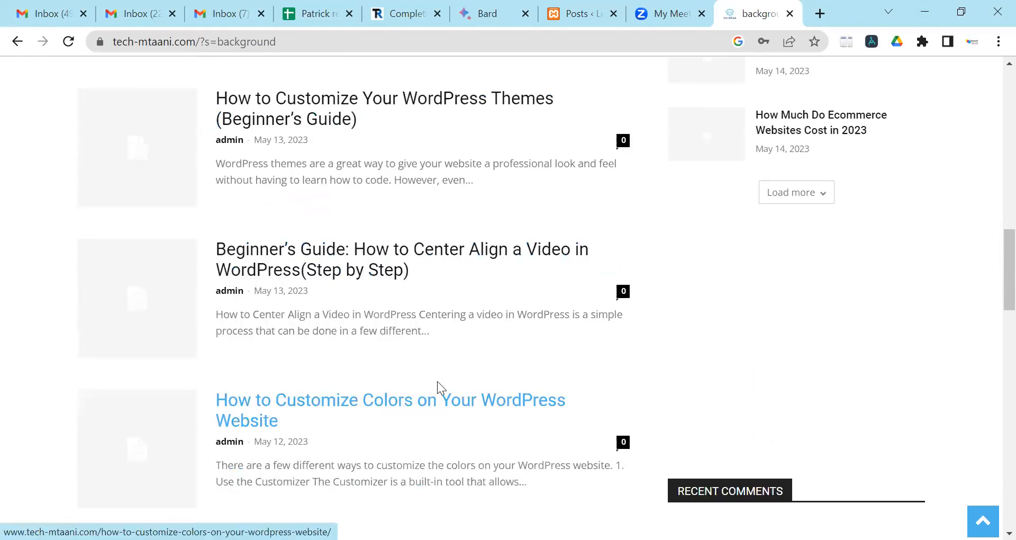
{"action": "scroll", "coordinate": [437, 381], "scroll_direction": "down", "scroll_amount": 1}
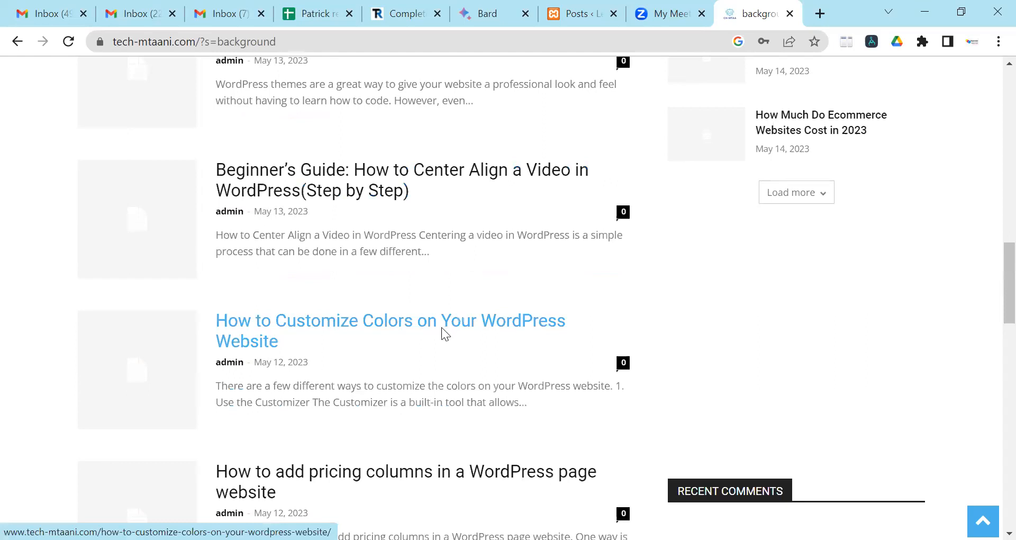
{"action": "scroll", "coordinate": [444, 332], "scroll_direction": "down", "scroll_amount": 7}
{"action": "scroll", "coordinate": [444, 332], "scroll_direction": "down", "scroll_amount": 3}
{"action": "scroll", "coordinate": [442, 331], "scroll_direction": "down", "scroll_amount": 3}
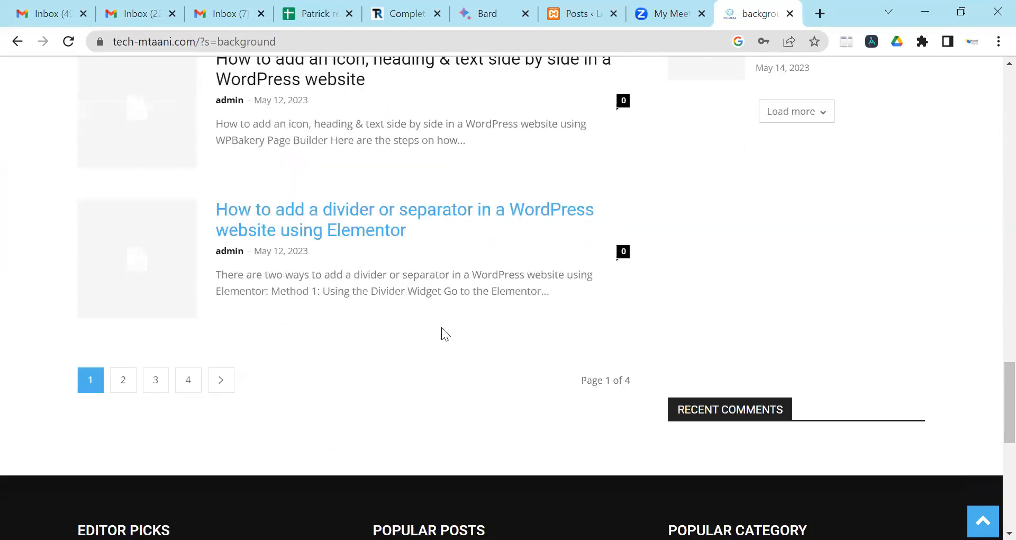
{"action": "scroll", "coordinate": [442, 331], "scroll_direction": "up", "scroll_amount": 10}
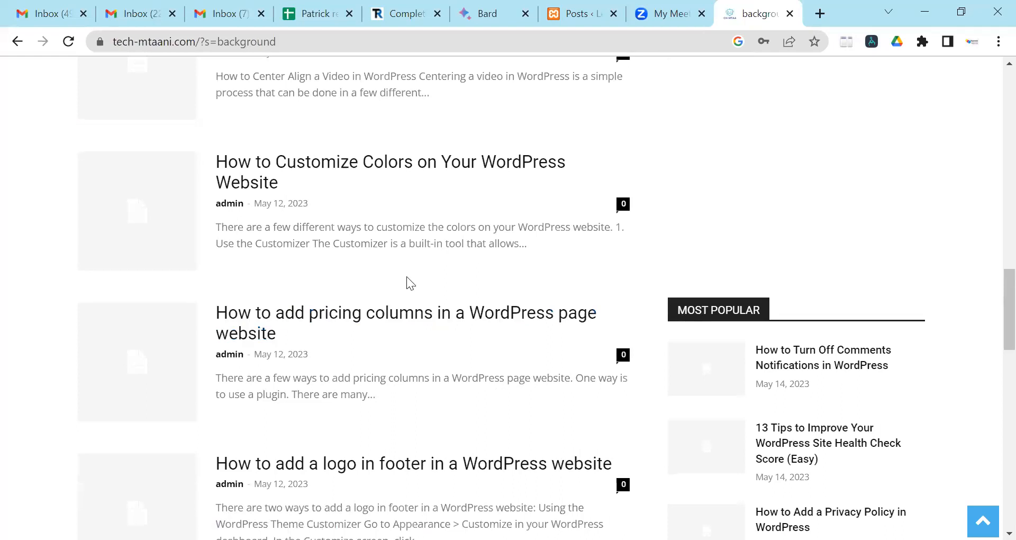
{"action": "left_click", "coordinate": [407, 172]}
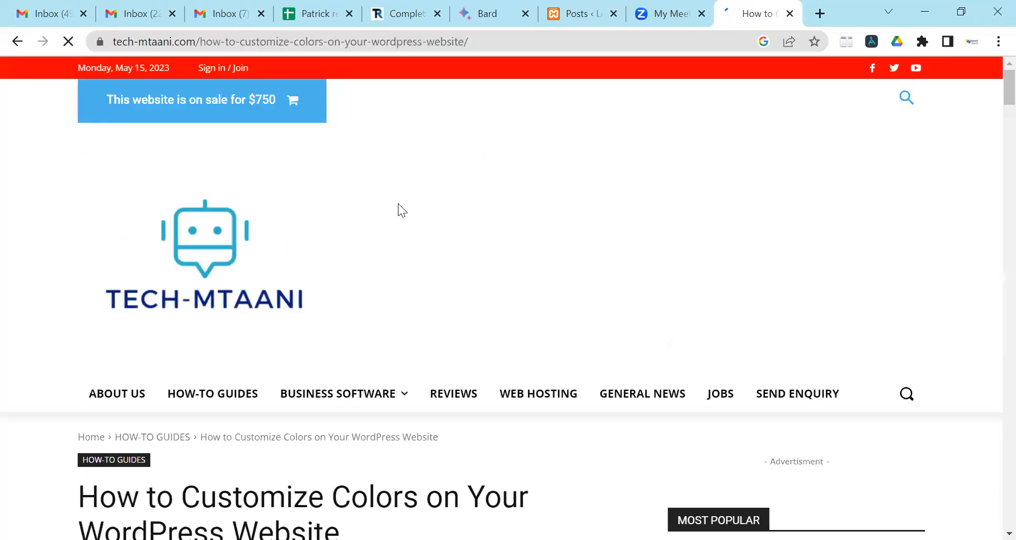
Read the article's table of contents and its general methods for customizing colors, down to the plugin suggestions.
{"action": "scroll", "coordinate": [398, 204], "scroll_direction": "down", "scroll_amount": 5}
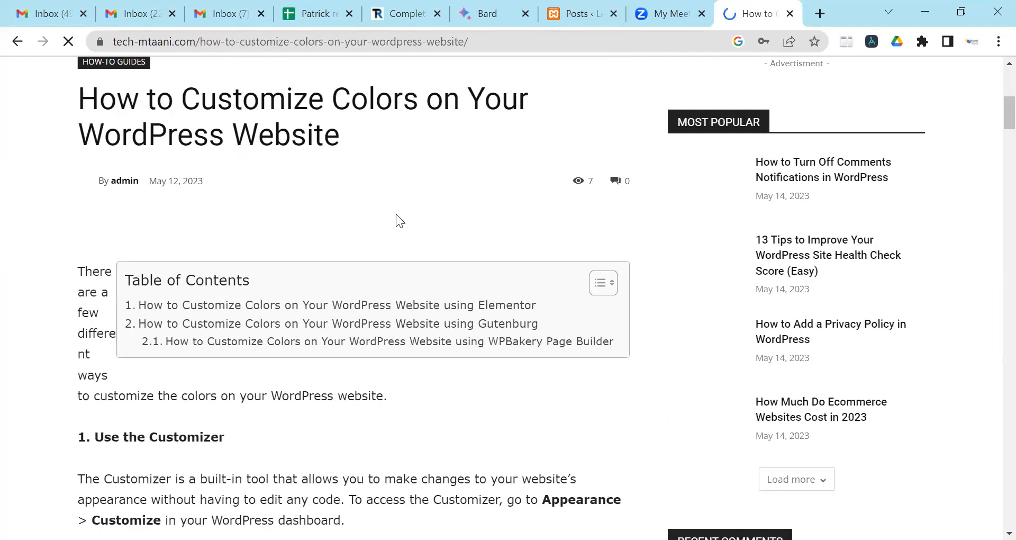
{"action": "scroll", "coordinate": [396, 214], "scroll_direction": "down", "scroll_amount": 3}
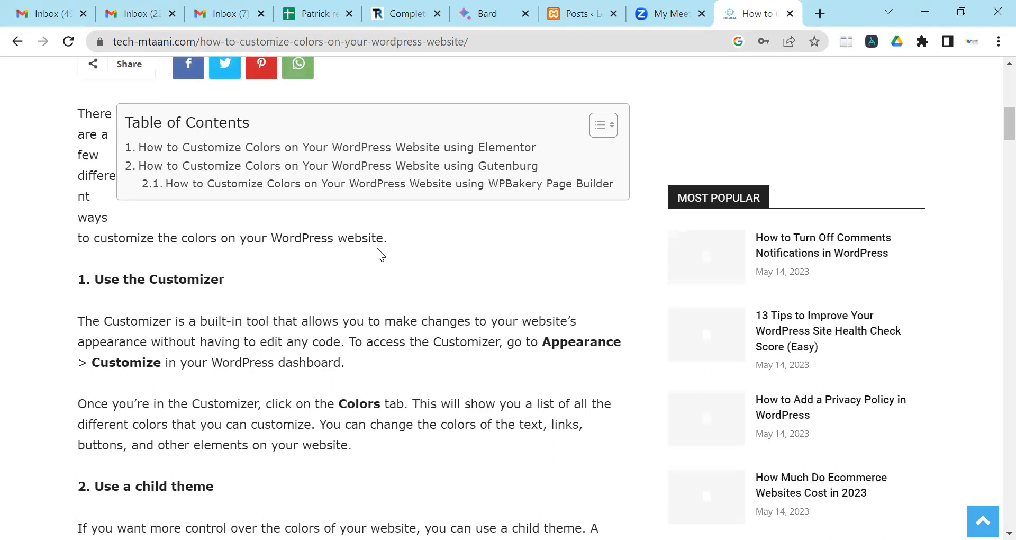
{"action": "scroll", "coordinate": [377, 249], "scroll_direction": "down", "scroll_amount": 3}
{"action": "scroll", "coordinate": [376, 249], "scroll_direction": "down", "scroll_amount": 10}
{"action": "scroll", "coordinate": [376, 248], "scroll_direction": "down", "scroll_amount": 3}
{"action": "scroll", "coordinate": [375, 248], "scroll_direction": "down", "scroll_amount": 4}
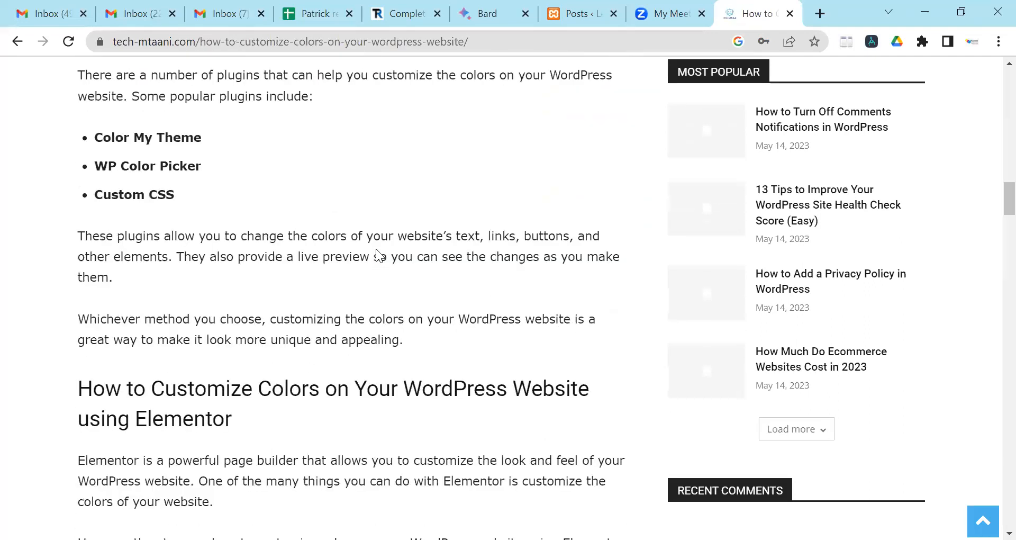
Examine the article's section on customizing colors using Elementor, including its steps, tips and examples.
{"action": "scroll", "coordinate": [376, 250], "scroll_direction": "down", "scroll_amount": 3}
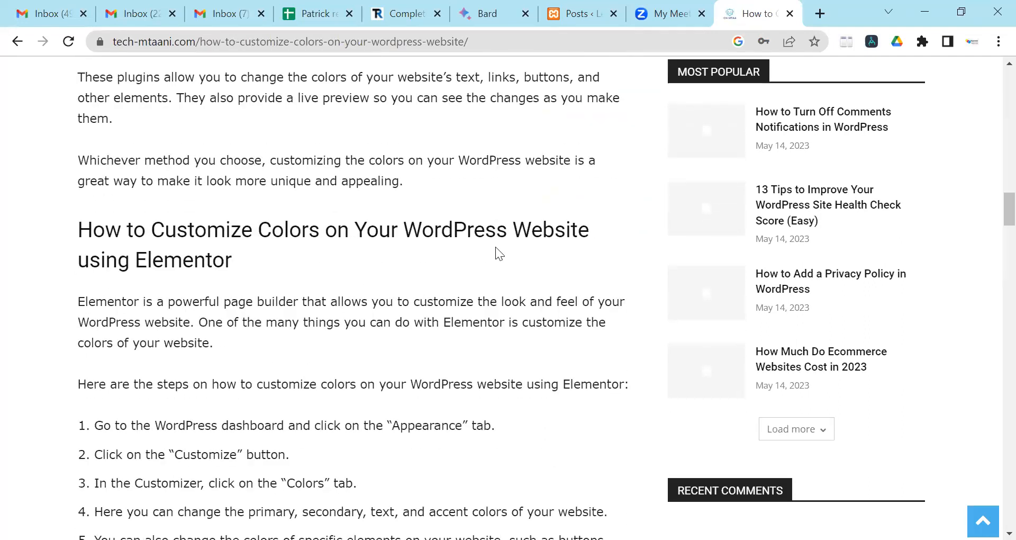
{"action": "scroll", "coordinate": [485, 246], "scroll_direction": "down", "scroll_amount": 3}
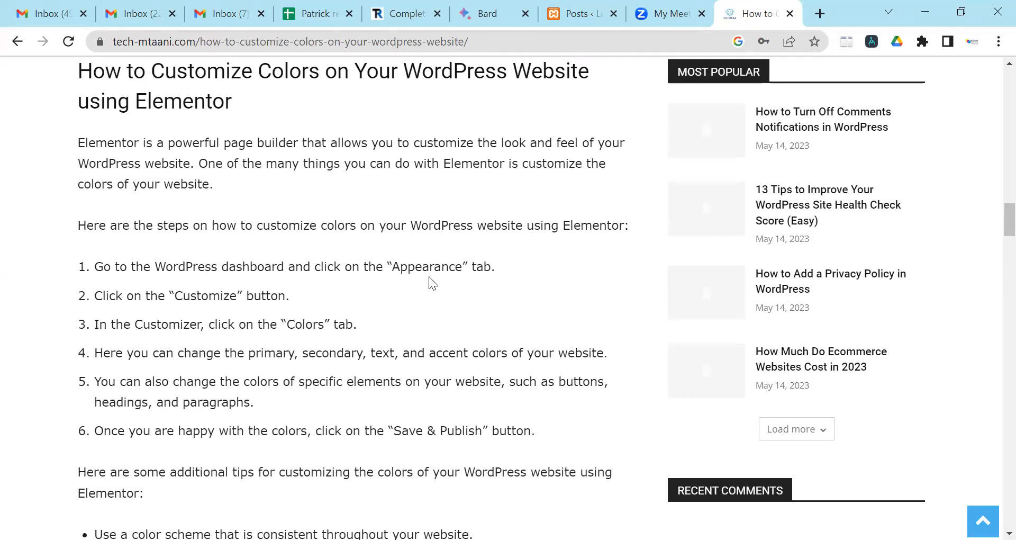
{"action": "scroll", "coordinate": [429, 276], "scroll_direction": "down", "scroll_amount": 3}
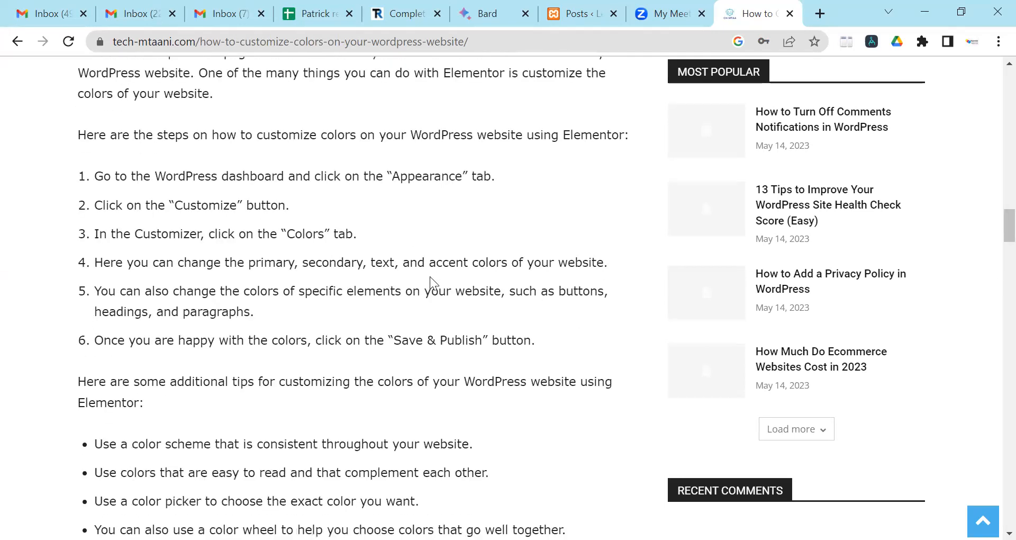
{"action": "scroll", "coordinate": [430, 276], "scroll_direction": "down", "scroll_amount": 3}
{"action": "scroll", "coordinate": [430, 277], "scroll_direction": "up", "scroll_amount": 3}
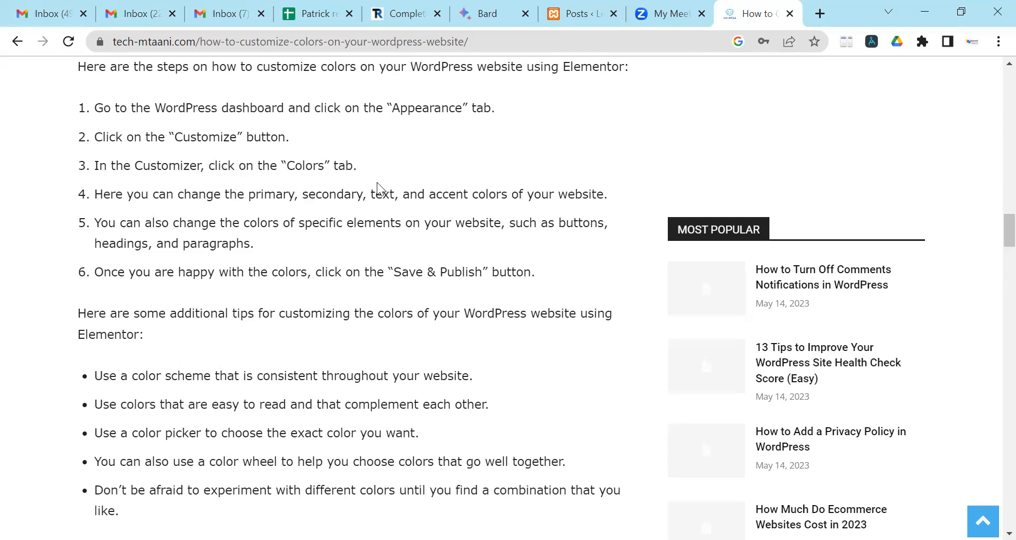
{"action": "scroll", "coordinate": [361, 189], "scroll_direction": "down", "scroll_amount": 1}
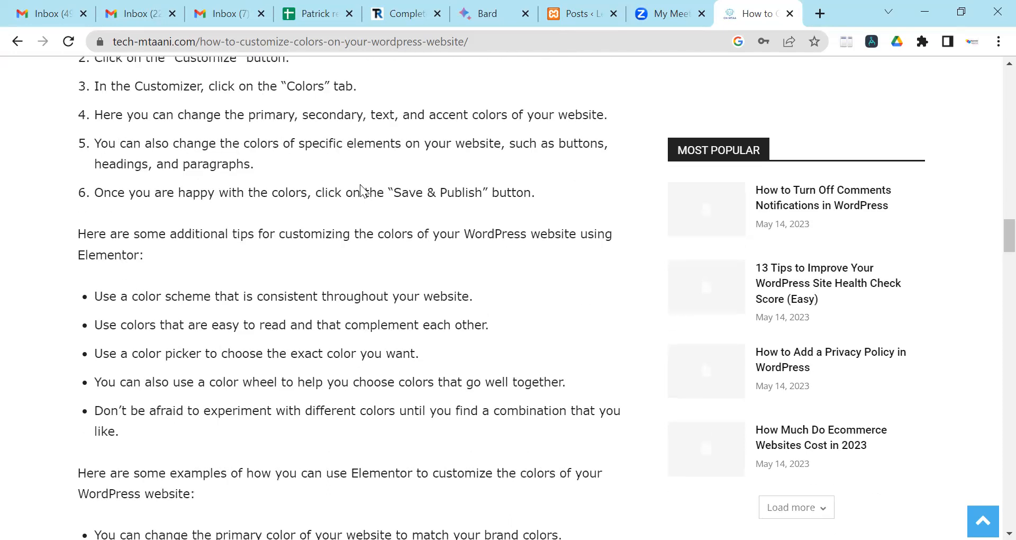
{"action": "scroll", "coordinate": [361, 187], "scroll_direction": "down", "scroll_amount": 2}
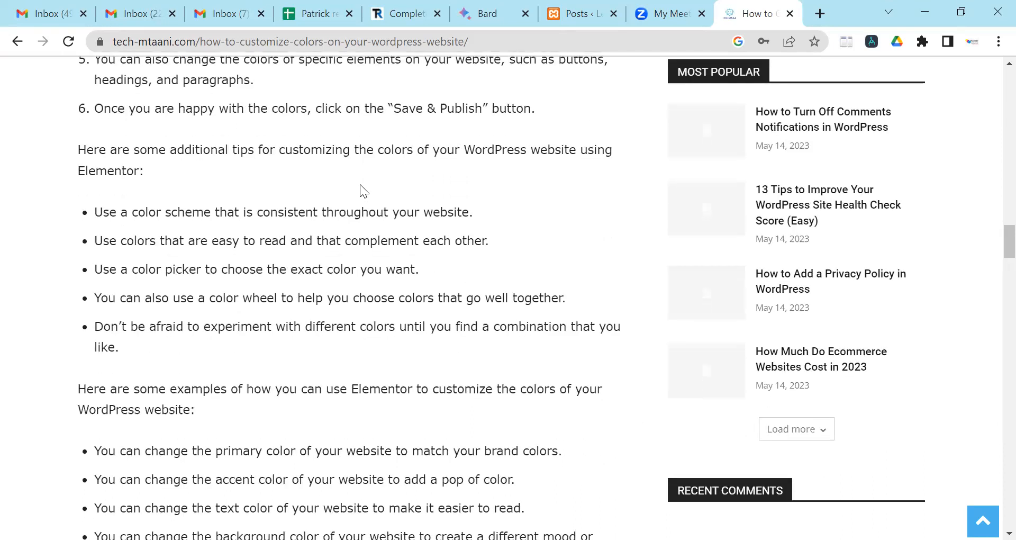
{"action": "scroll", "coordinate": [360, 184], "scroll_direction": "down", "scroll_amount": 1}
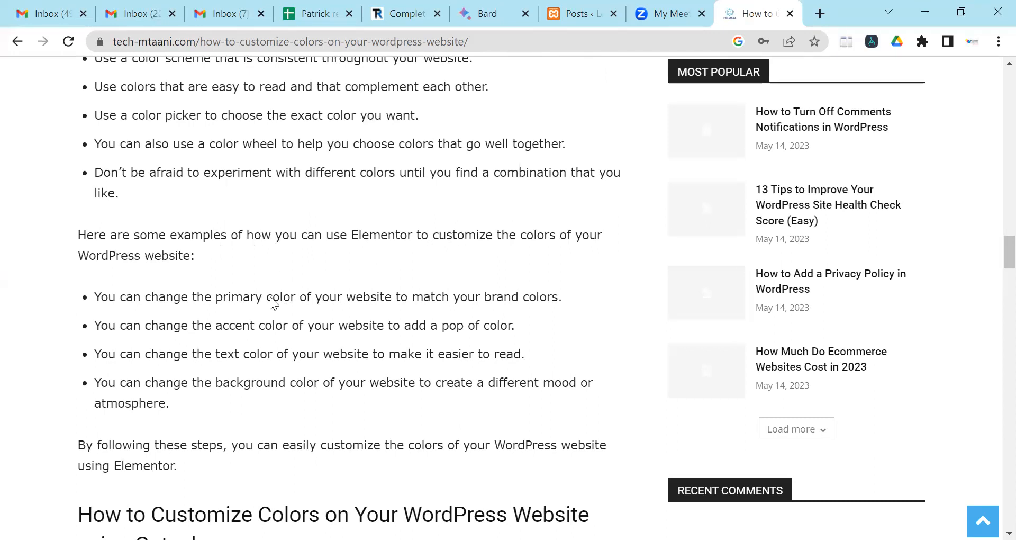
{"action": "scroll", "coordinate": [507, 303], "scroll_direction": "down", "scroll_amount": 1}
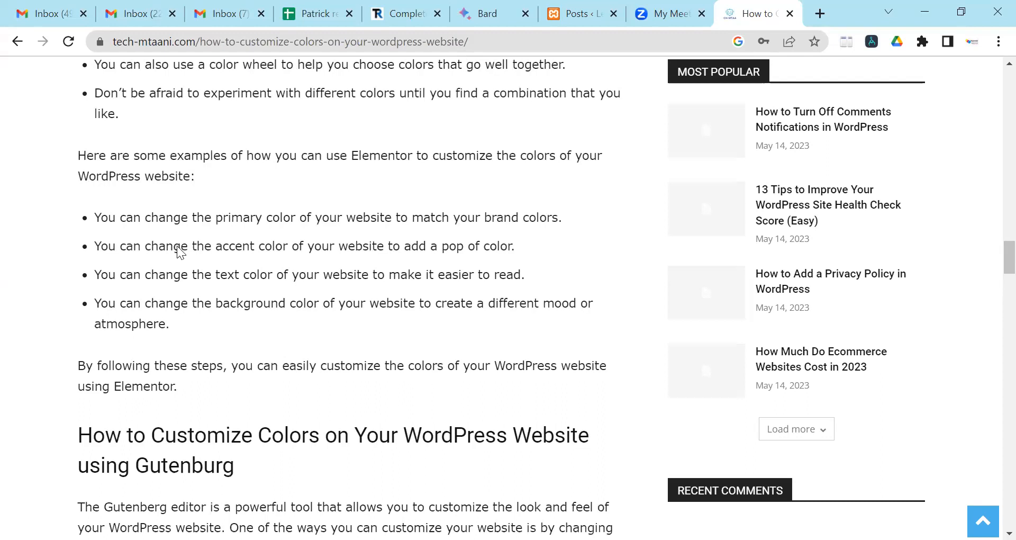
{"action": "scroll", "coordinate": [365, 272], "scroll_direction": "up", "scroll_amount": 3}
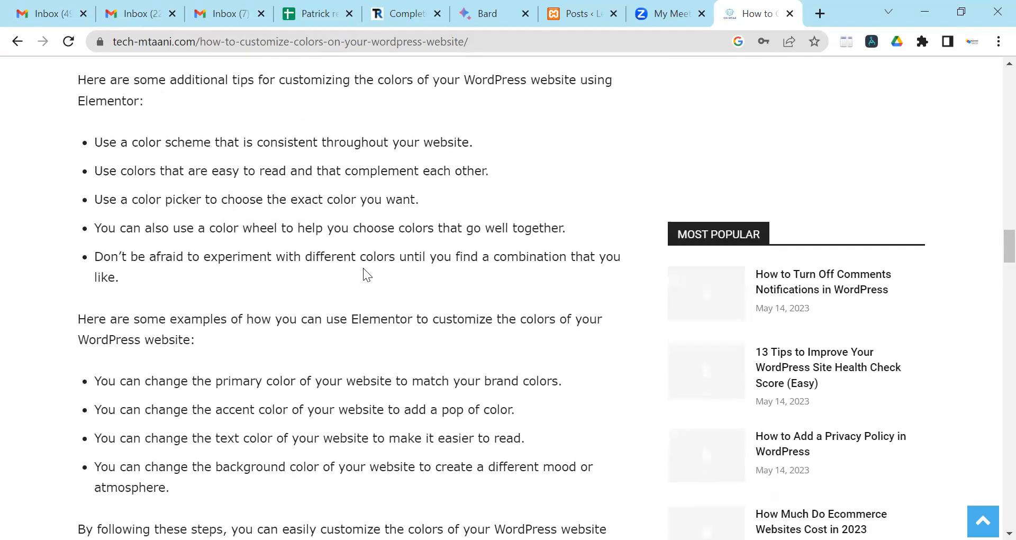
Review the article back up to its title and table of contents.
{"action": "scroll", "coordinate": [364, 268], "scroll_direction": "up", "scroll_amount": 6}
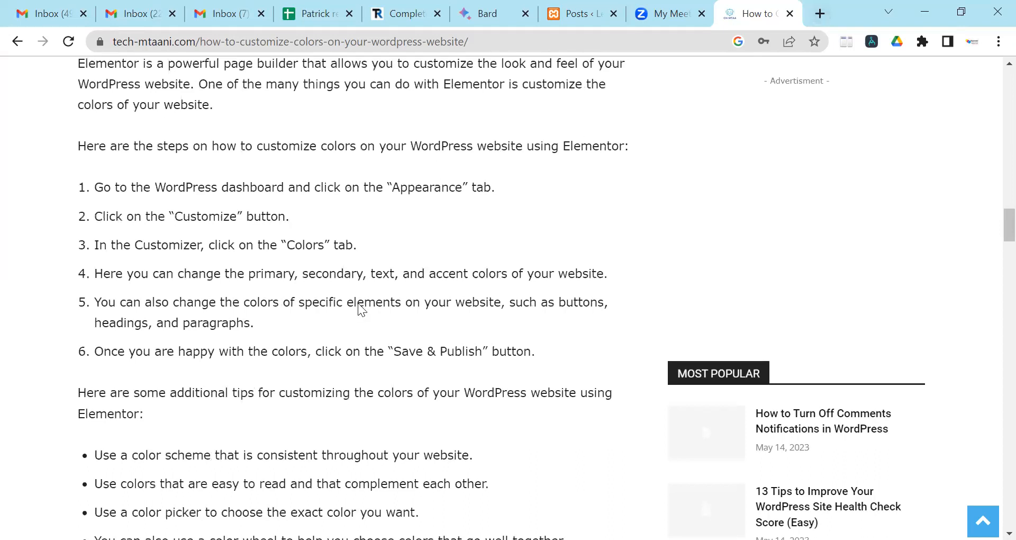
{"action": "scroll", "coordinate": [360, 302], "scroll_direction": "up", "scroll_amount": 6}
{"action": "scroll", "coordinate": [365, 294], "scroll_direction": "up", "scroll_amount": 15}
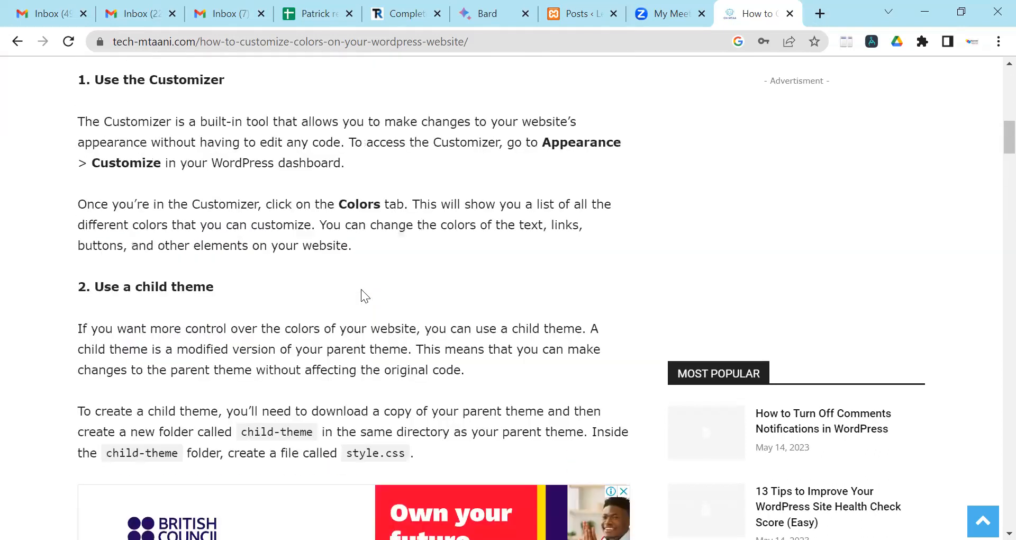
{"action": "scroll", "coordinate": [361, 288], "scroll_direction": "down", "scroll_amount": 3}
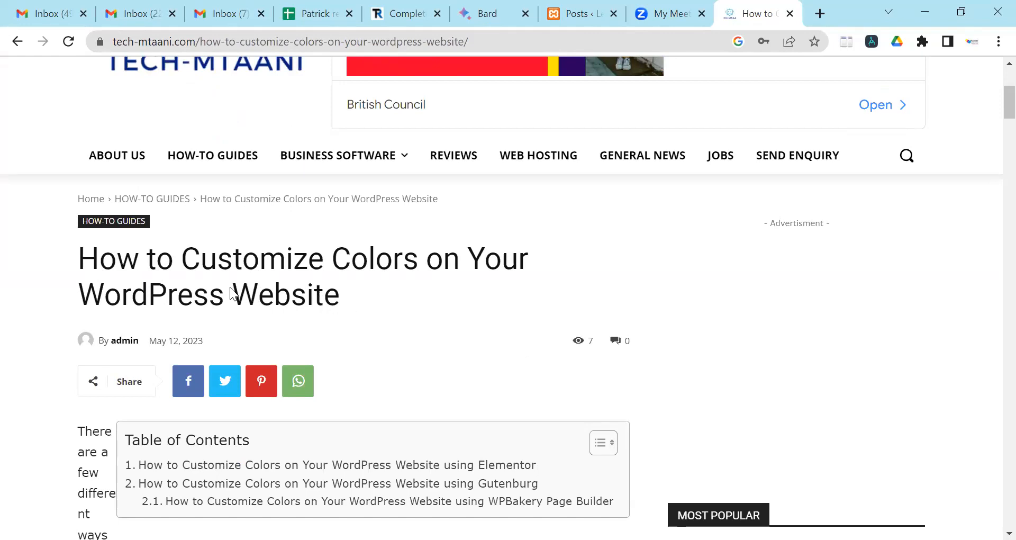
{"action": "right_click", "coordinate": [236, 266]}
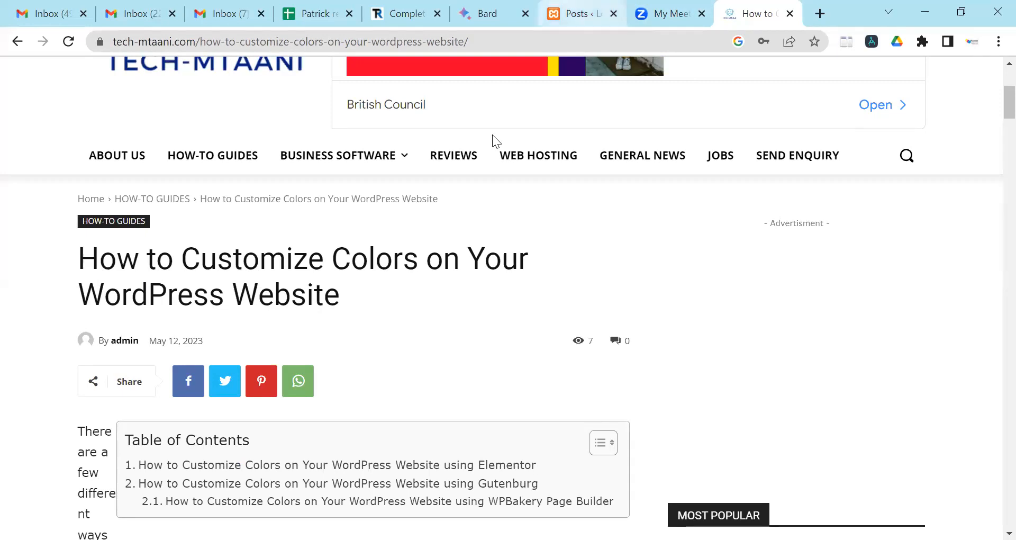
Switch to Bard and submit the prompt "How to change background color in a WordPress Website".
{"action": "key", "text": "ctrl+6"}
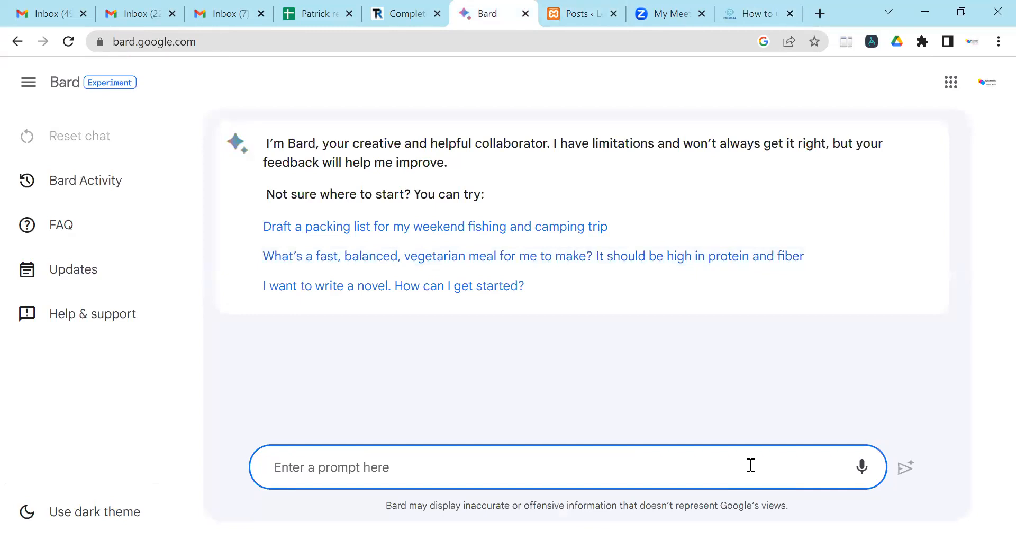
{"action": "type", "text": "How to change"}
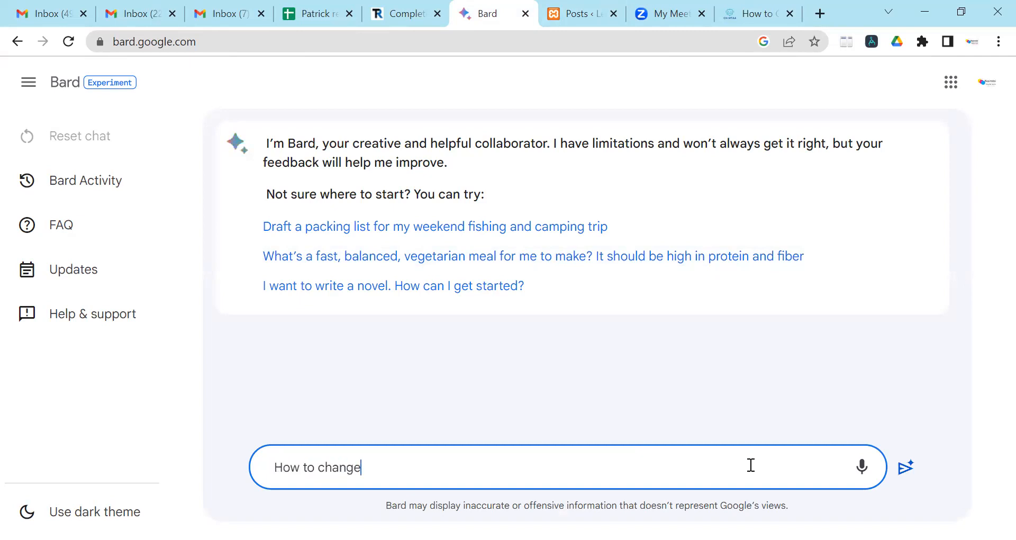
{"action": "type", "text": " background colo"}
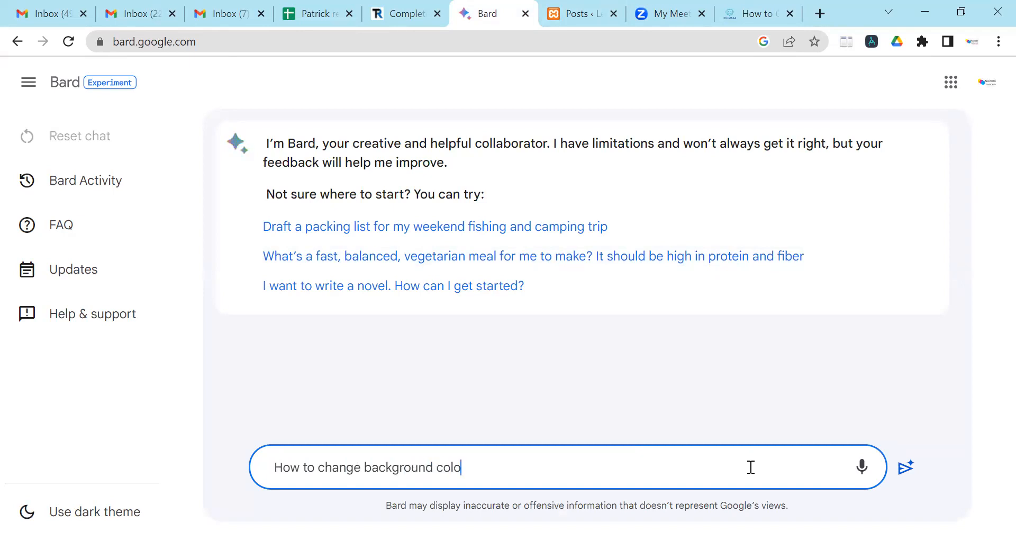
{"action": "type", "text": "r in a"}
{"action": "key", "text": "BackSpace"}
{"action": "type", "text": "a Wordpr"}
{"action": "key", "text": "BackSpace"}
{"action": "key", "text": "BackSpace"}
{"action": "type", "text": "Press"}
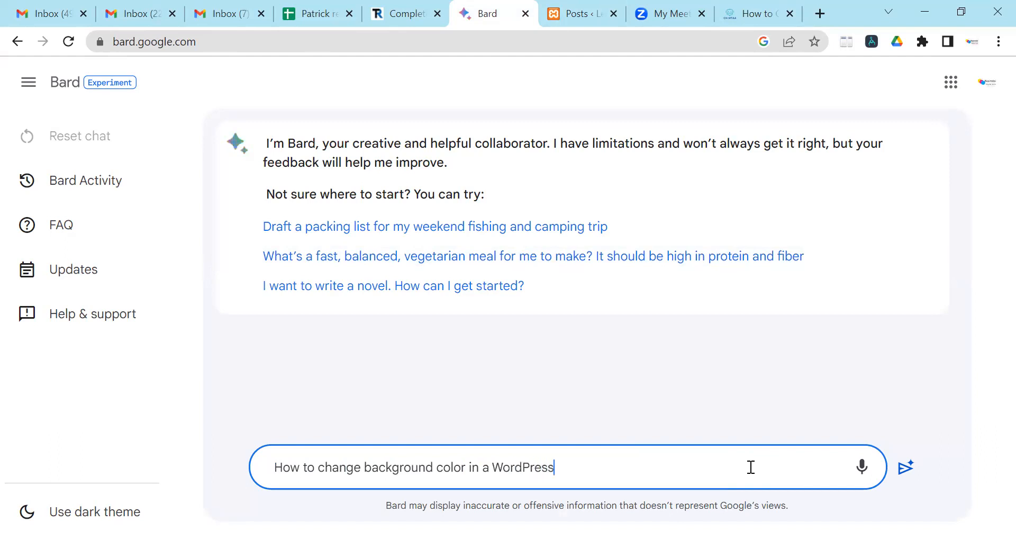
{"action": "type", "text": " Website"}
{"action": "key", "text": "Return"}
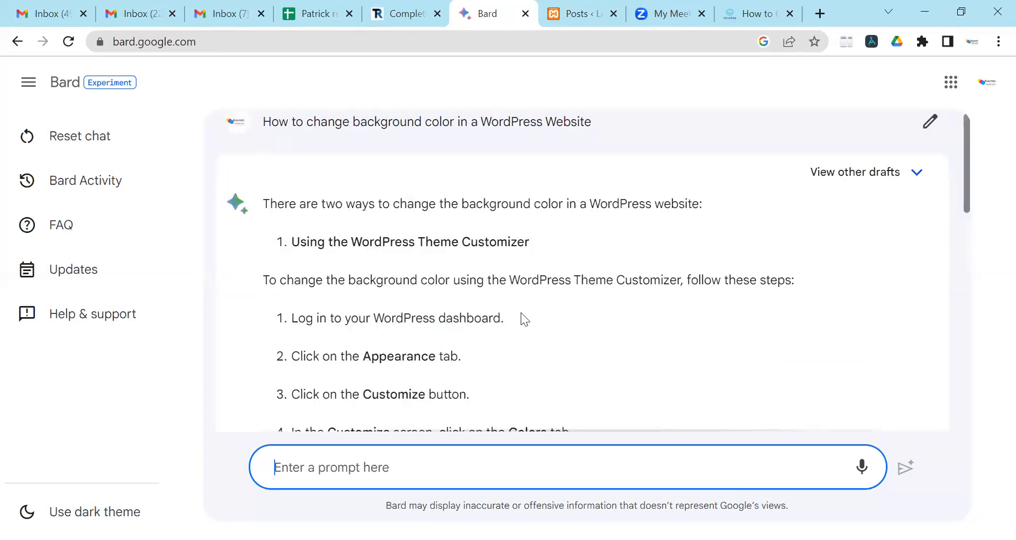
Review Bard's answer on changing the background color, from the Theme Customizer steps through the Block Editor steps to the additional tips.
{"action": "scroll", "coordinate": [521, 313], "scroll_direction": "down", "scroll_amount": 3}
{"action": "scroll", "coordinate": [522, 313], "scroll_direction": "down", "scroll_amount": 3}
{"action": "scroll", "coordinate": [522, 313], "scroll_direction": "down", "scroll_amount": 2}
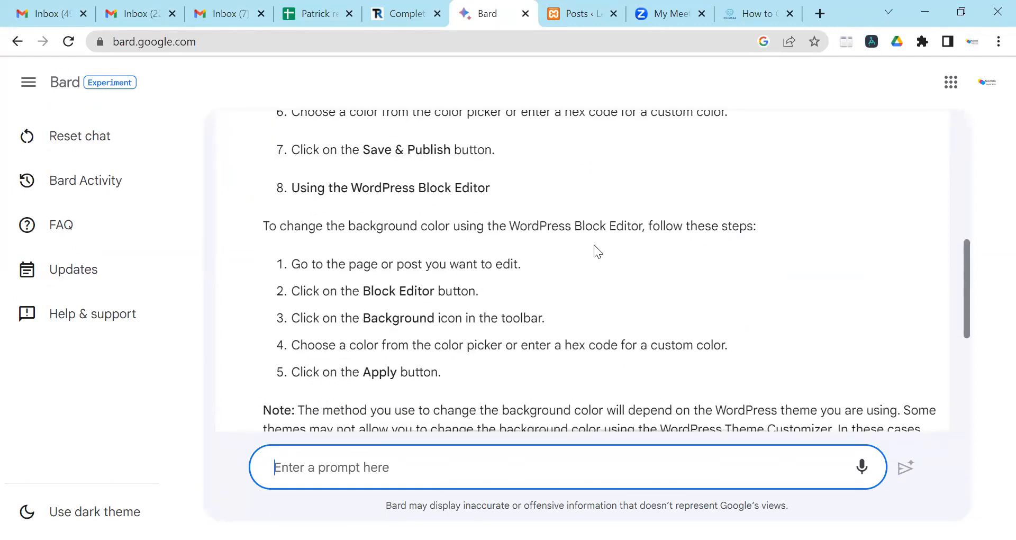
{"action": "scroll", "coordinate": [596, 247], "scroll_direction": "down", "scroll_amount": 1}
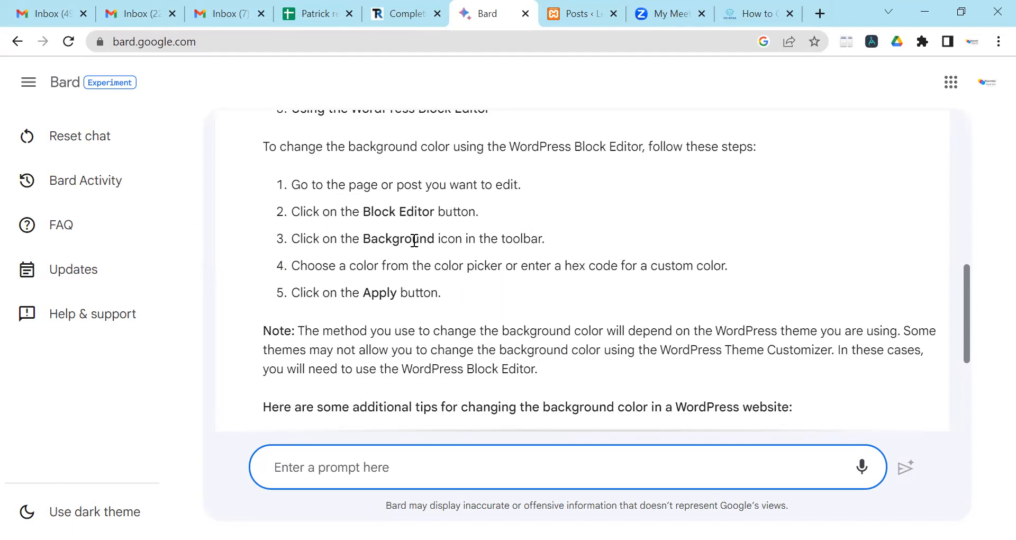
{"action": "scroll", "coordinate": [450, 250], "scroll_direction": "down", "scroll_amount": 4}
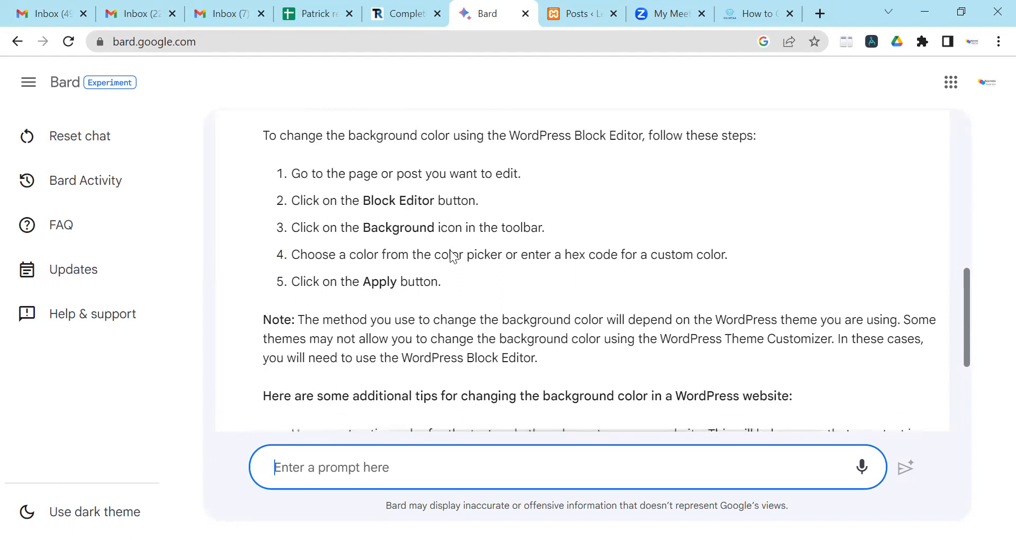
{"action": "scroll", "coordinate": [452, 250], "scroll_direction": "up", "scroll_amount": 9}
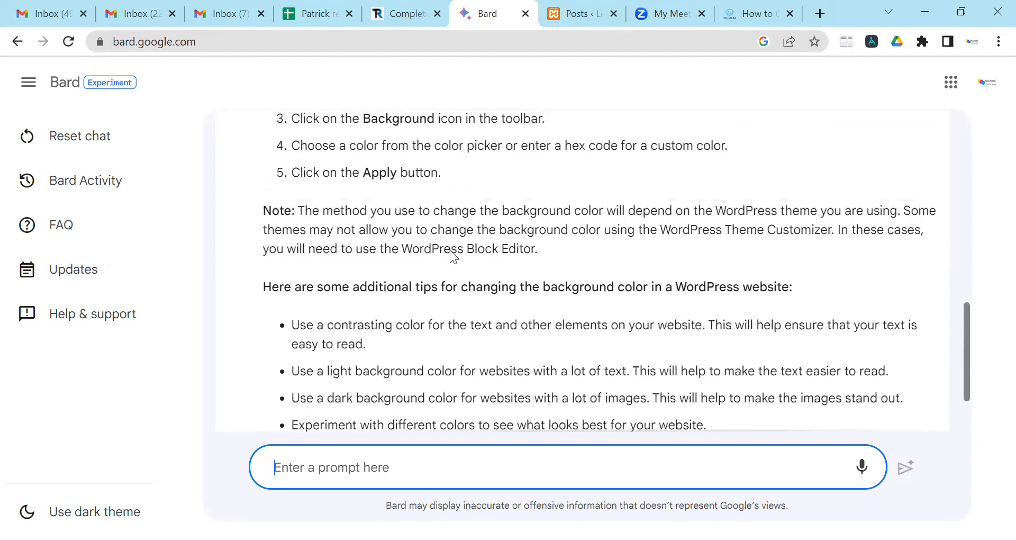
{"action": "scroll", "coordinate": [453, 256], "scroll_direction": "up", "scroll_amount": 5}
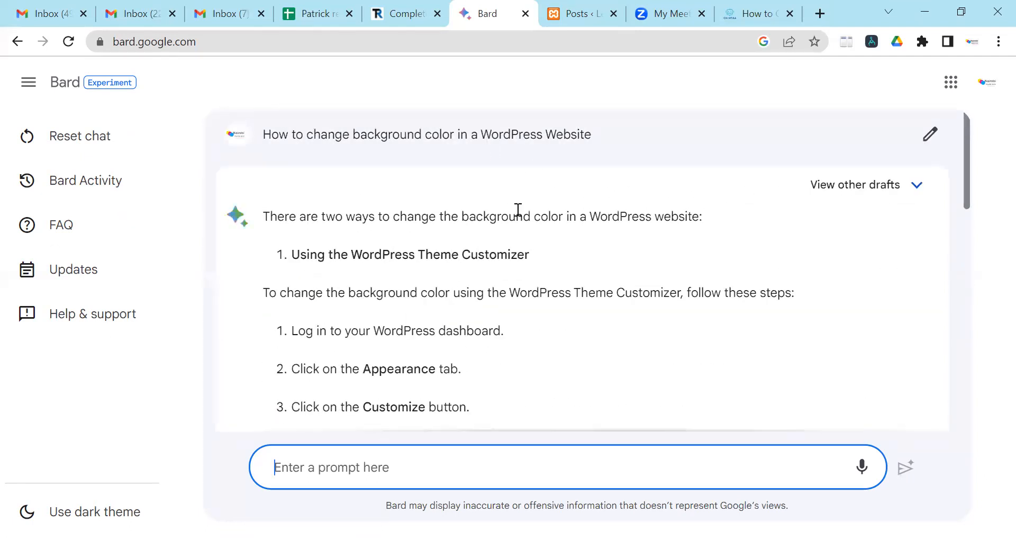
Copy the Bard prompt "How to change background color in a WordPress Website" and paste it as the title of a new WordPress post.
{"action": "triple_click", "coordinate": [519, 137]}
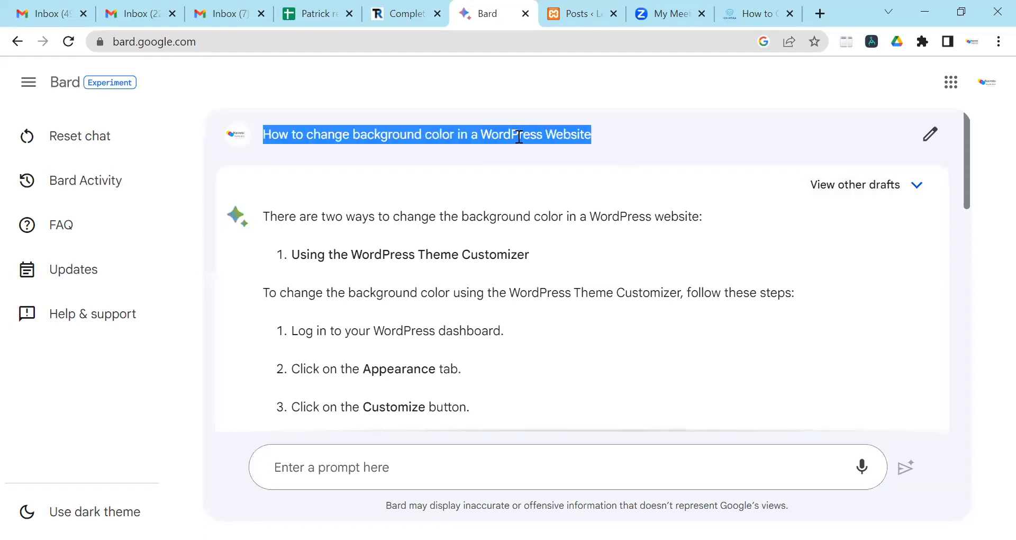
{"action": "right_click", "coordinate": [518, 135]}
{"action": "left_click", "coordinate": [551, 152]}
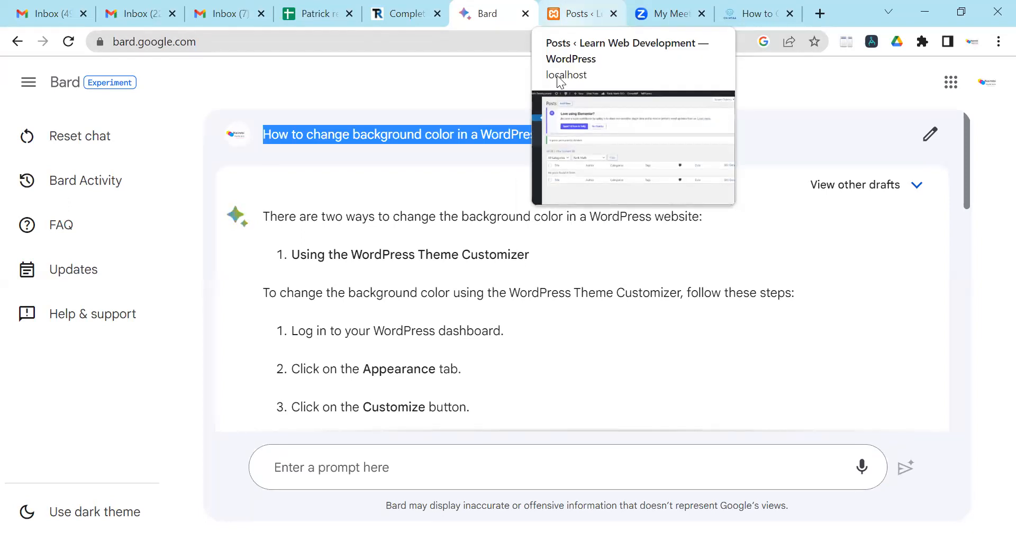
{"action": "key", "text": "ctrl+Tab"}
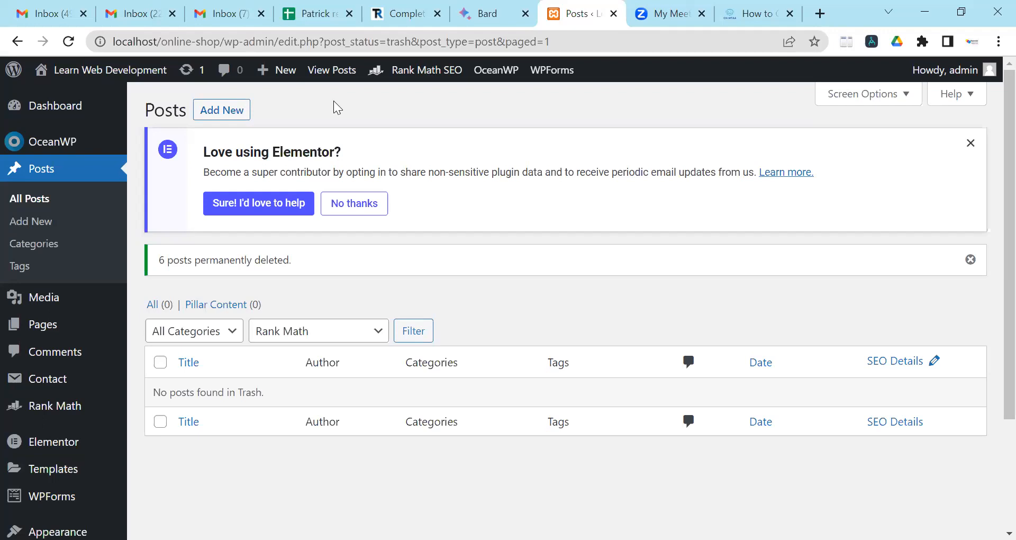
{"action": "left_click", "coordinate": [232, 116]}
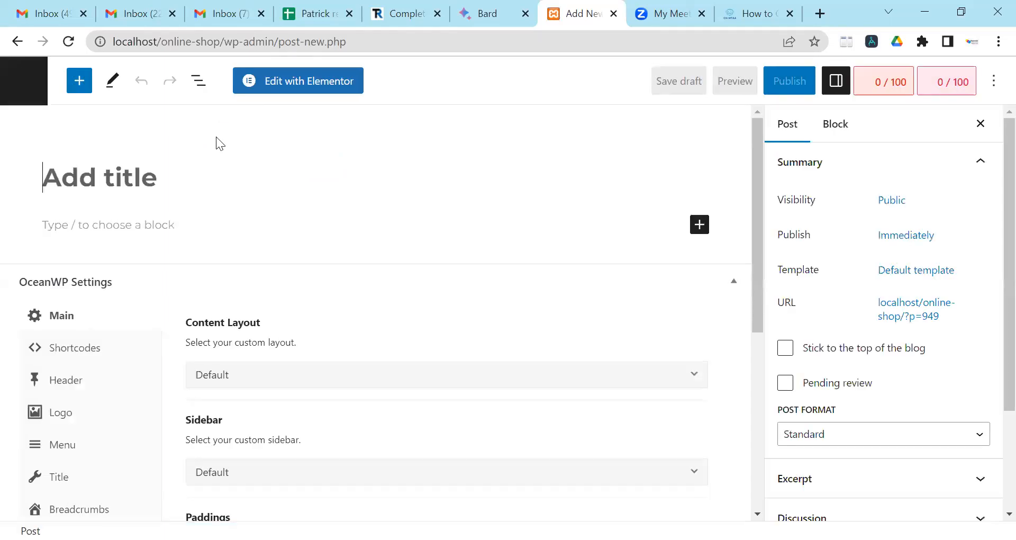
{"action": "right_click", "coordinate": [151, 176]}
{"action": "left_click", "coordinate": [217, 297]}
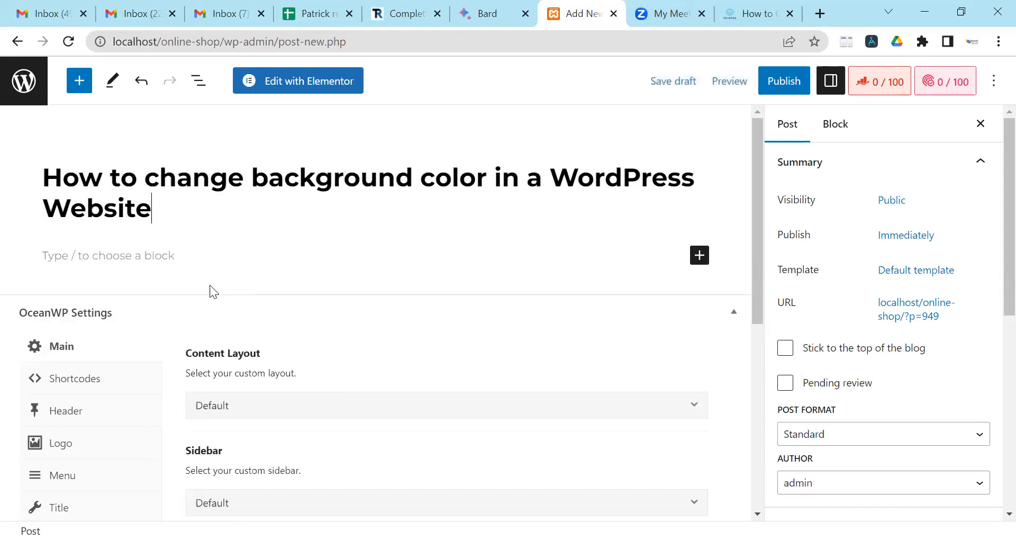
Copy Bard's entire answer, from "There are two ways to change the background color" to the last tip.
{"action": "left_click", "coordinate": [166, 254]}
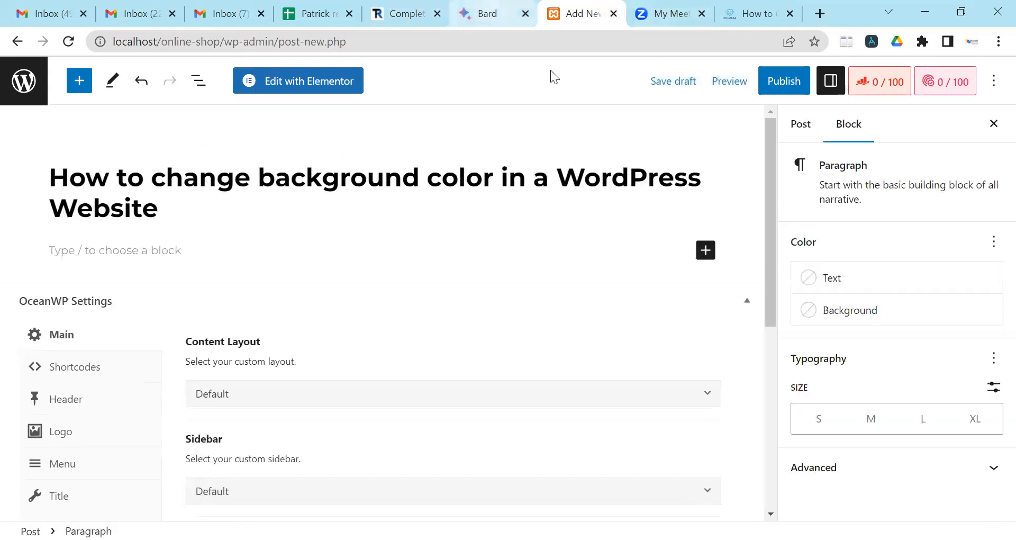
{"action": "key", "text": "ctrl+6"}
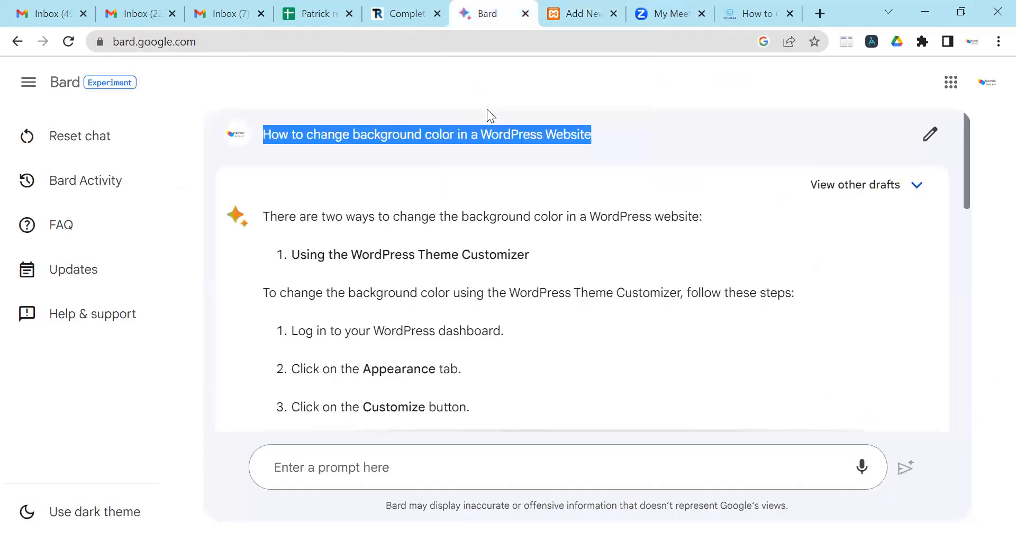
{"action": "left_click_drag", "start_coordinate": [263, 216], "coordinate": [712, 329]}
{"action": "scroll", "coordinate": [411, 249], "scroll_direction": "down", "scroll_amount": 3}
{"action": "scroll", "coordinate": [411, 312], "scroll_direction": "down", "scroll_amount": 10}
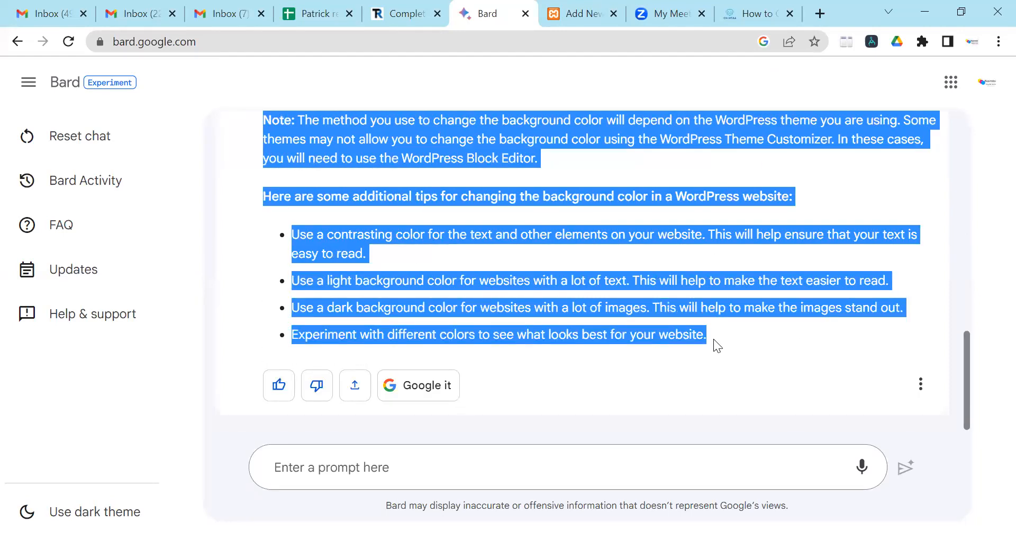
{"action": "right_click", "coordinate": [713, 314]}
{"action": "left_click", "coordinate": [699, 324]}
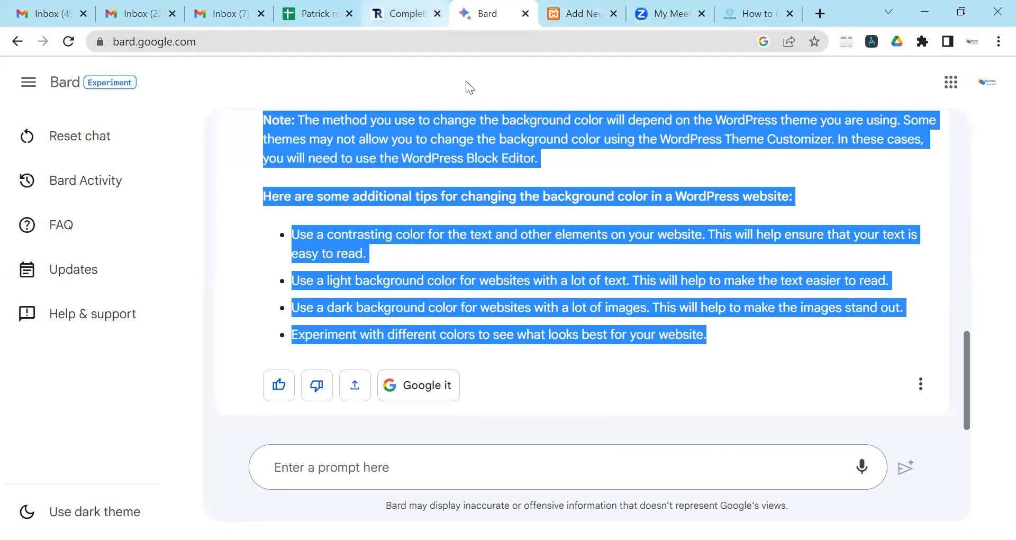
Switch to the WordPress post editor and paste Bard's answer as the post body below the title.
{"action": "key", "text": "ctrl+Tab"}
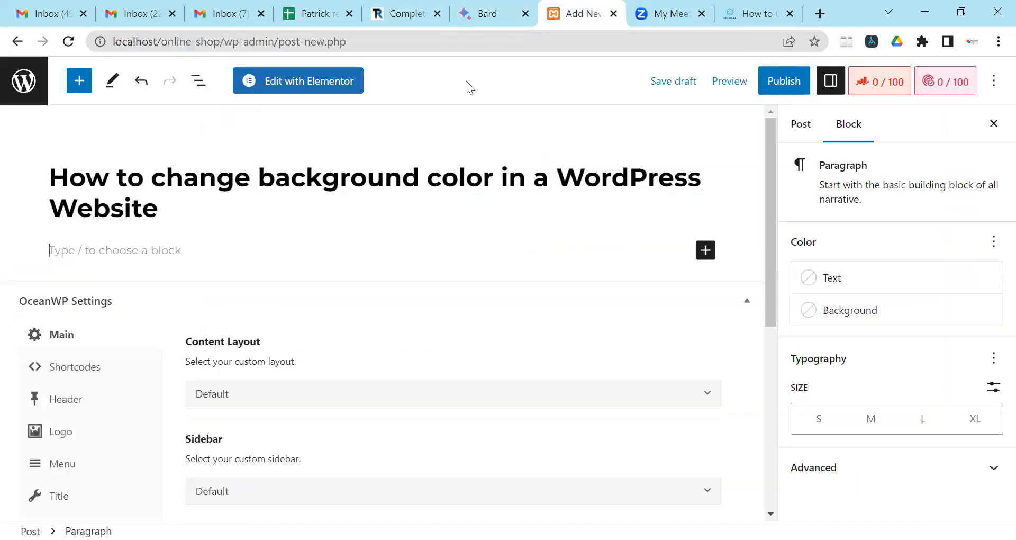
{"action": "right_click", "coordinate": [166, 252]}
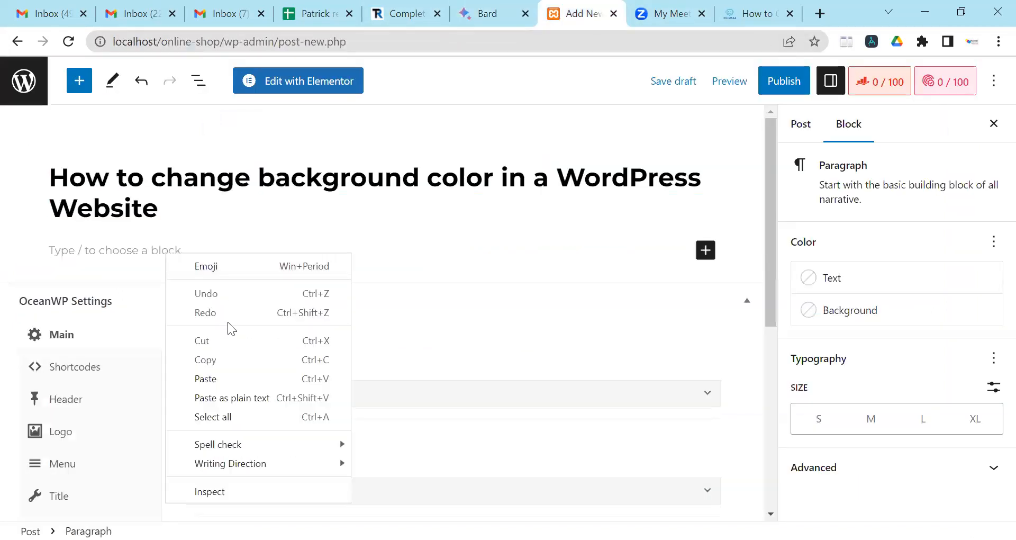
{"action": "left_click", "coordinate": [235, 379]}
{"action": "left_click", "coordinate": [503, 345]}
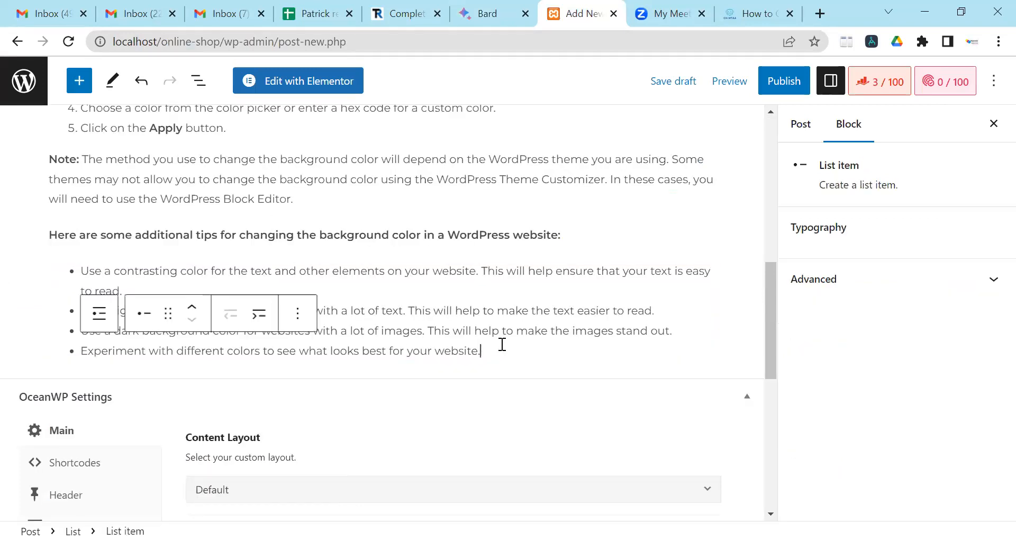
Add a Heading block after the list of additional tips at the end of the post.
{"action": "scroll", "coordinate": [439, 323], "scroll_direction": "up", "scroll_amount": 9}
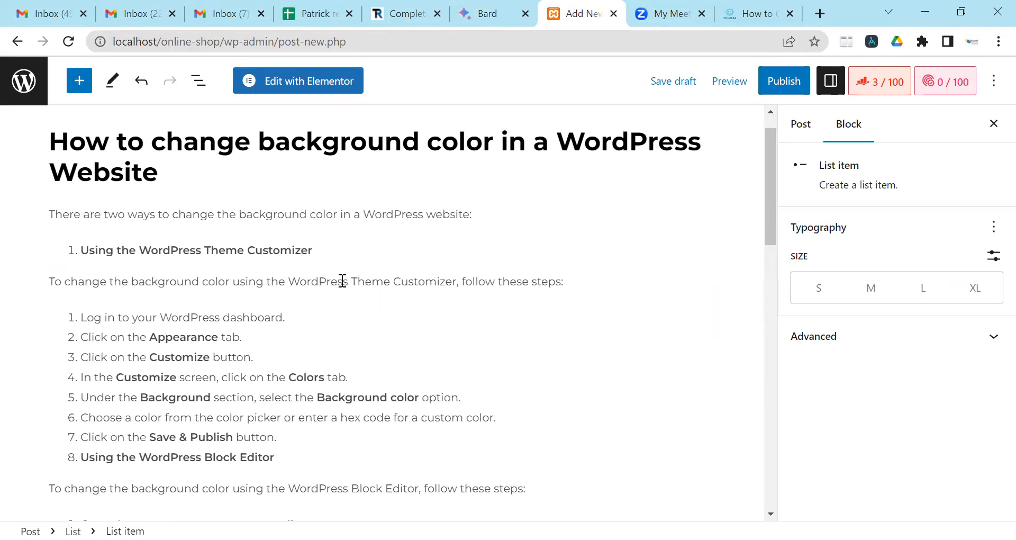
{"action": "scroll", "coordinate": [341, 281], "scroll_direction": "down", "scroll_amount": 8}
{"action": "scroll", "coordinate": [365, 289], "scroll_direction": "down", "scroll_amount": 3}
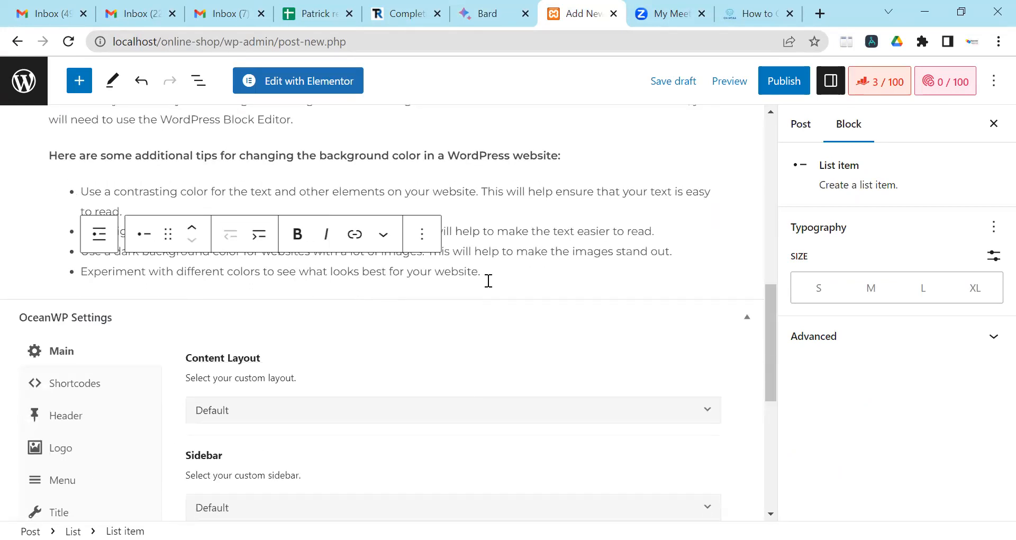
{"action": "key", "text": "Return"}
{"action": "key", "text": "Return"}
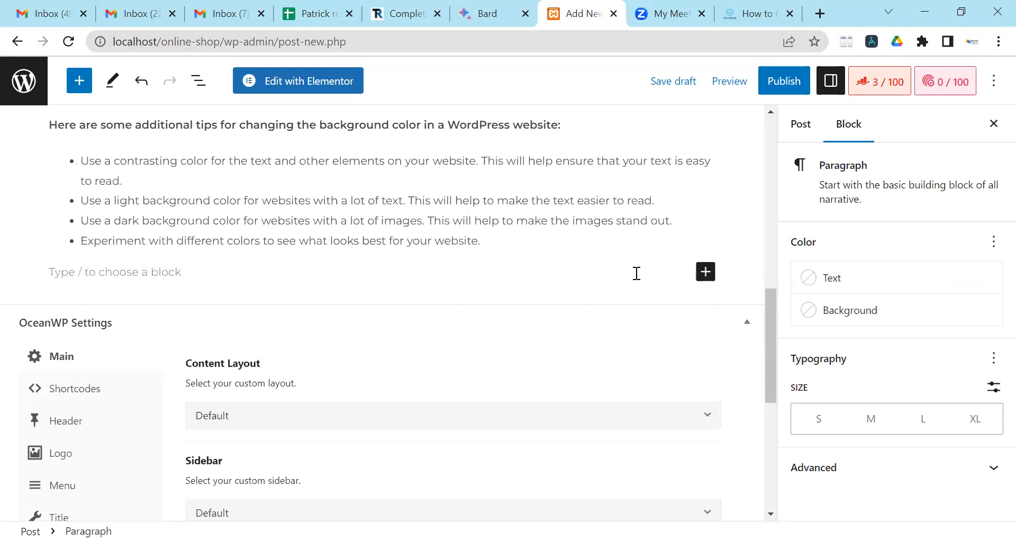
{"action": "left_click", "coordinate": [706, 271]}
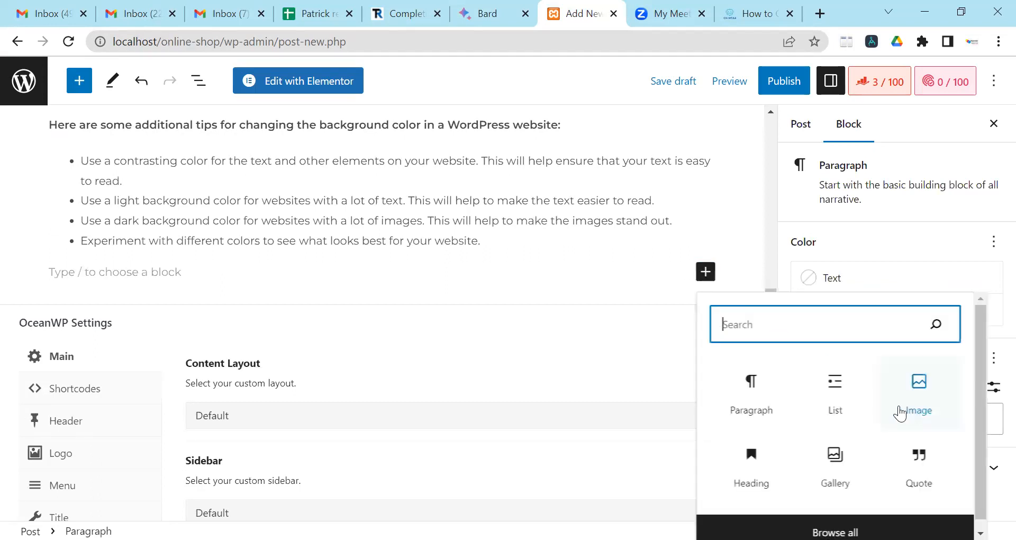
{"action": "left_click", "coordinate": [757, 462]}
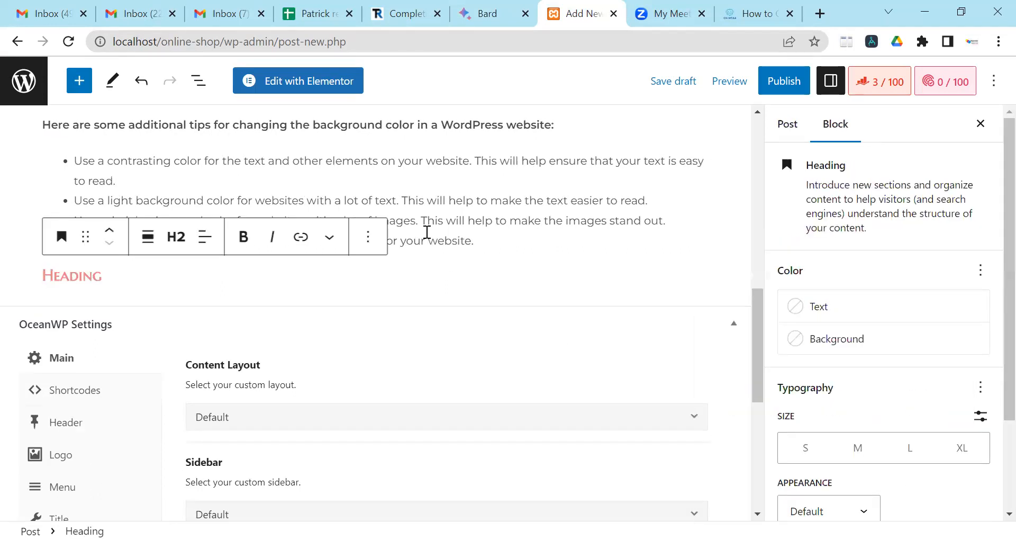
Choose H2 as the level of the new heading at the post's end and put the cursor in its text.
{"action": "scroll", "coordinate": [427, 232], "scroll_direction": "up", "scroll_amount": 10}
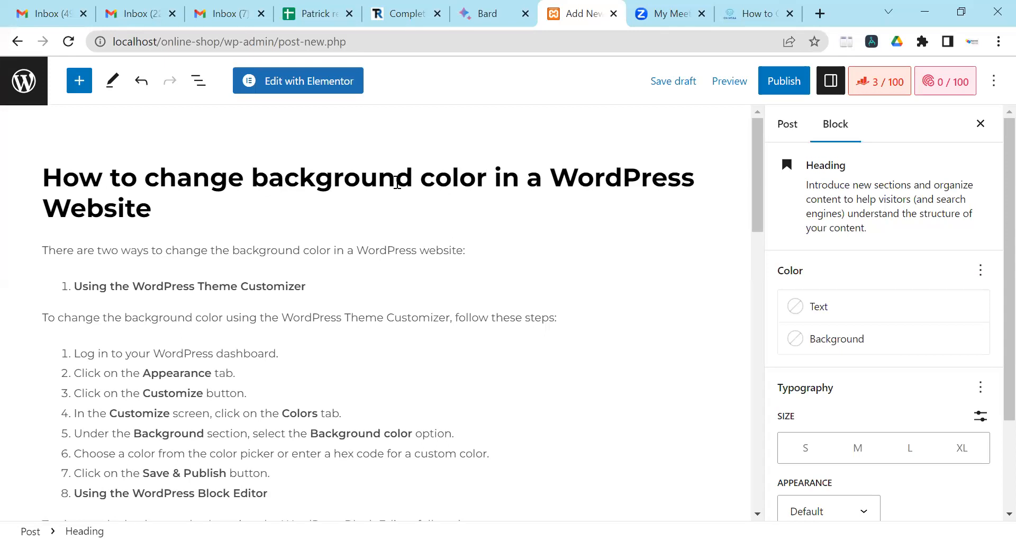
{"action": "scroll", "coordinate": [397, 186], "scroll_direction": "down", "scroll_amount": 10}
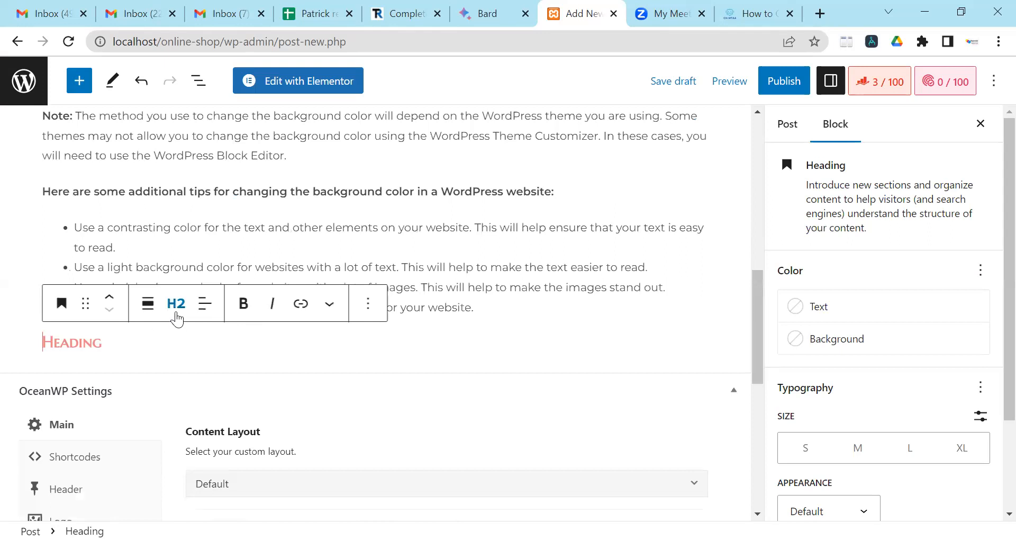
{"action": "left_click", "coordinate": [177, 316]}
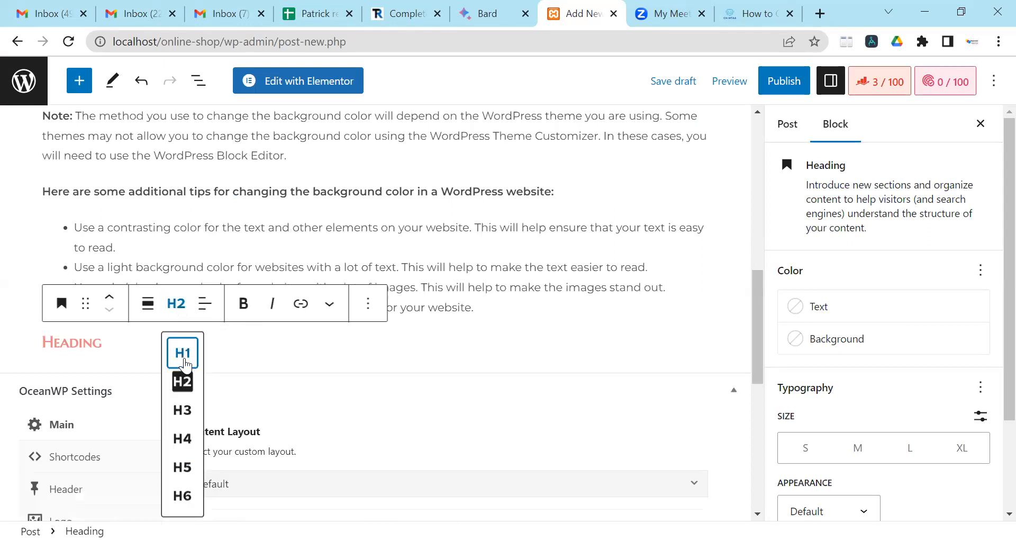
{"action": "left_click", "coordinate": [177, 380]}
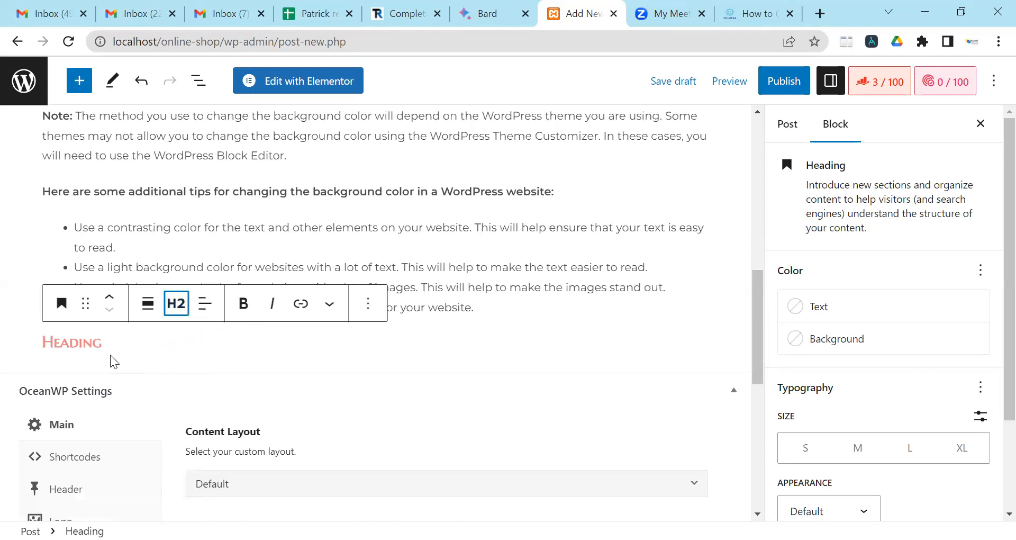
{"action": "left_click", "coordinate": [102, 342]}
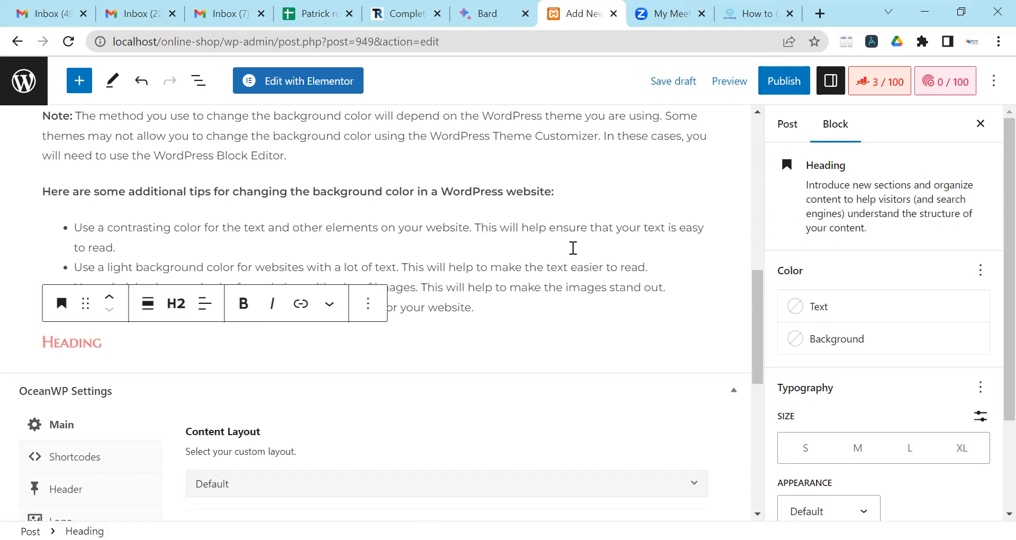
Check the Tech-Mtaani article, switch to Bard and update the prompt to "How to change background color in a WordPress Website using Elementor".
{"action": "key", "text": "ctrl+9"}
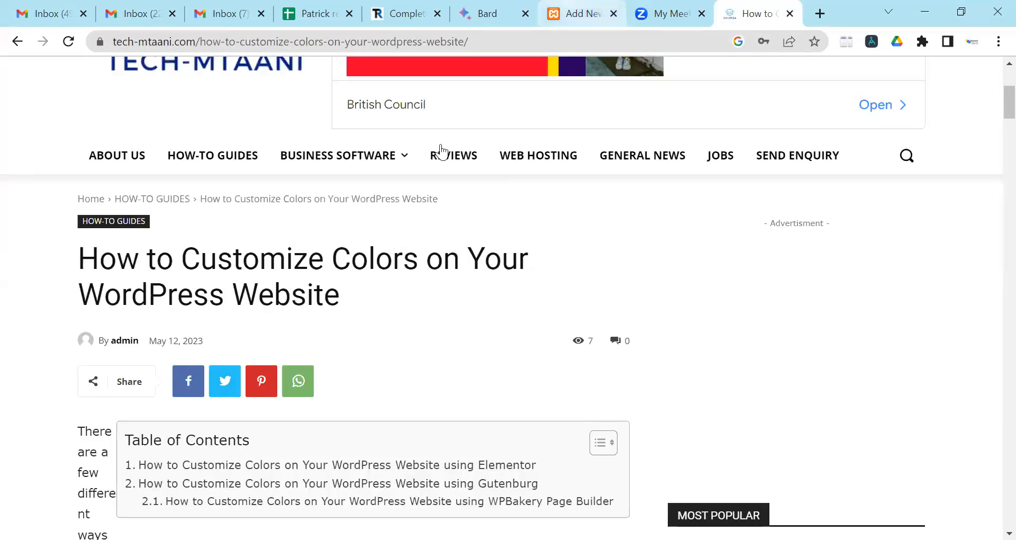
{"action": "key", "text": "ctrl+7"}
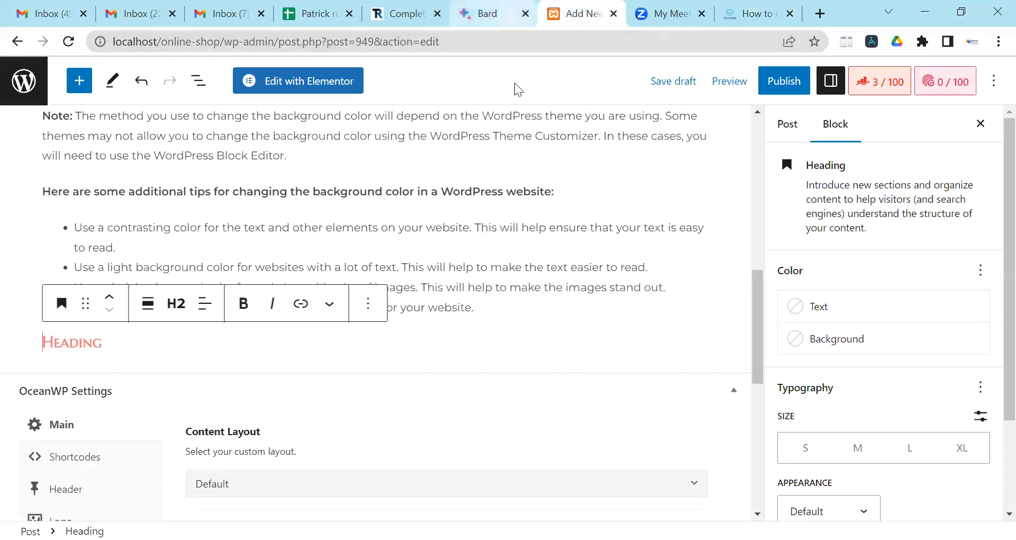
{"action": "key", "text": "ctrl+6"}
{"action": "scroll", "coordinate": [711, 214], "scroll_direction": "up", "scroll_amount": 10}
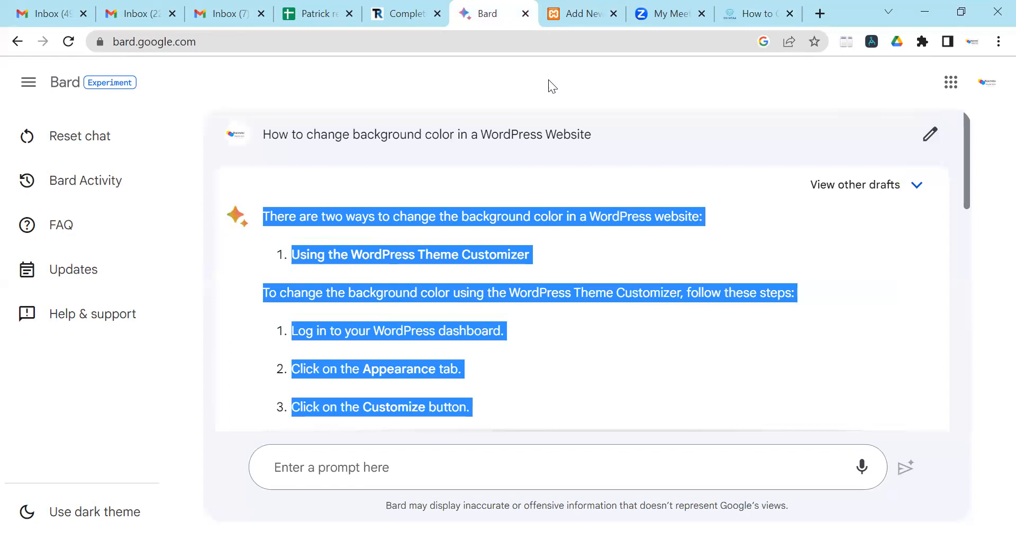
{"action": "left_click", "coordinate": [932, 136]}
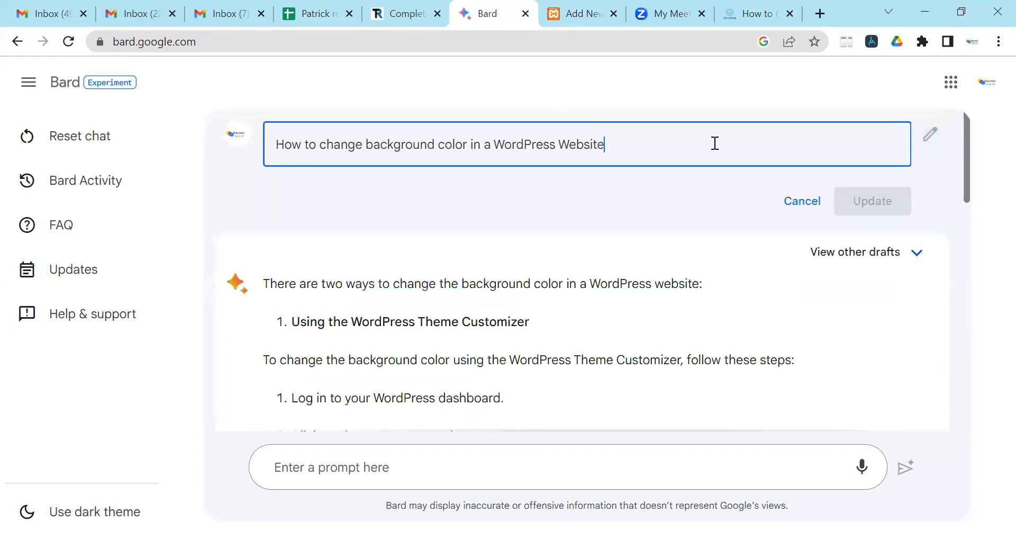
{"action": "type", "text": "usign"}
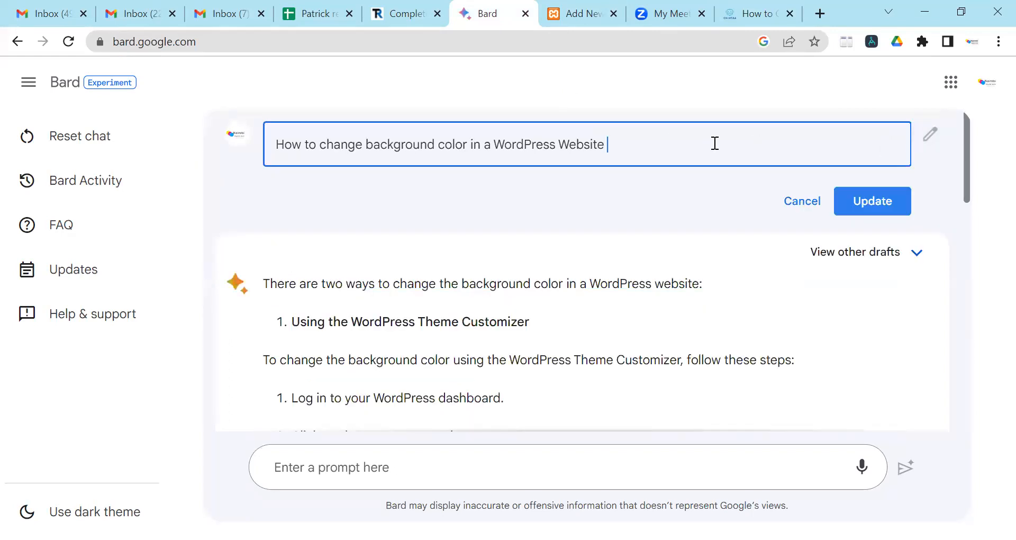
{"action": "key", "text": "BackSpace"}
{"action": "key", "text": "BackSpace"}
{"action": "key", "text": "BackSpace"}
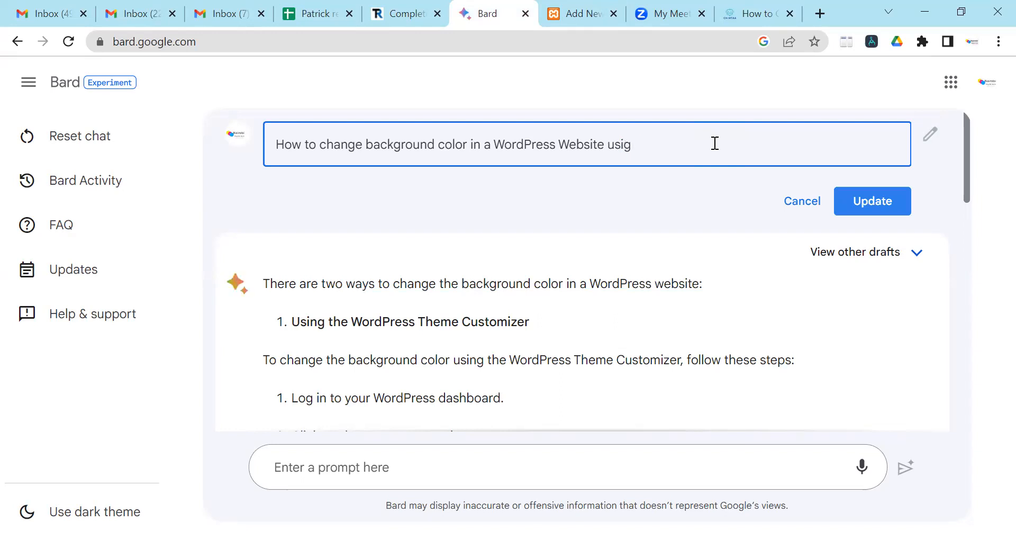
{"action": "type", "text": "ing Elementor"}
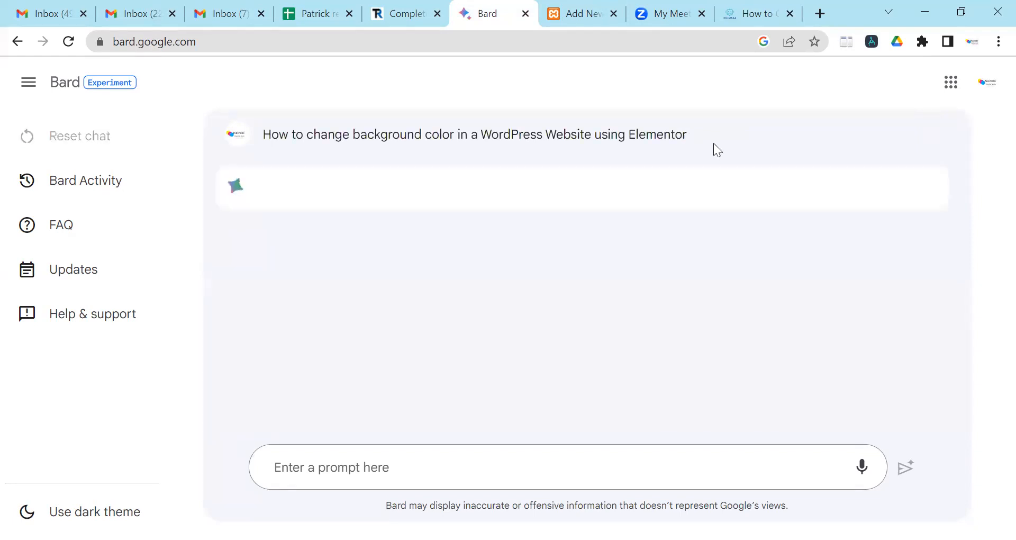
{"action": "double_click", "coordinate": [579, 135]}
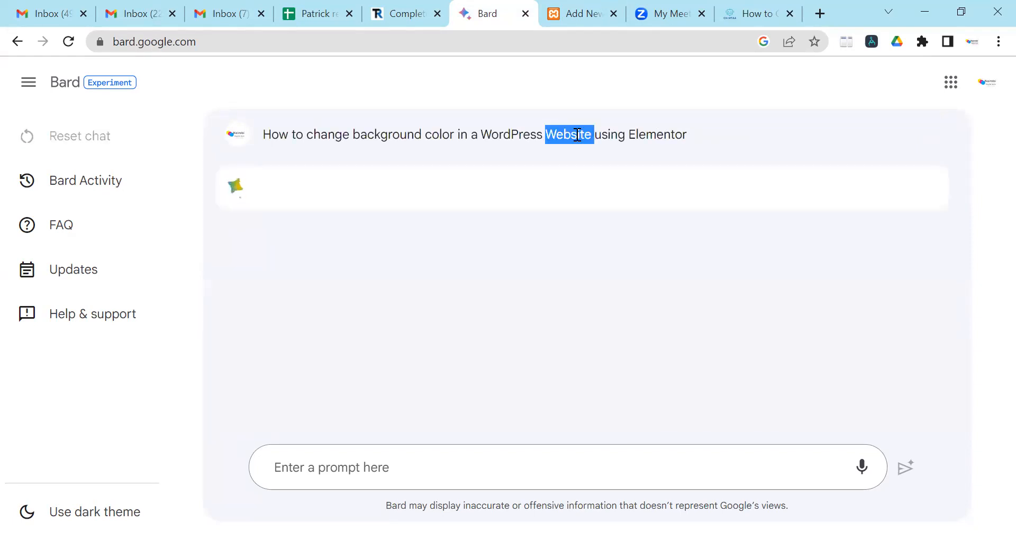
Copy the Elementor prompt from Bard, paste it into the new H2 heading in the WordPress post, and start a paragraph below it.
{"action": "triple_click", "coordinate": [578, 135]}
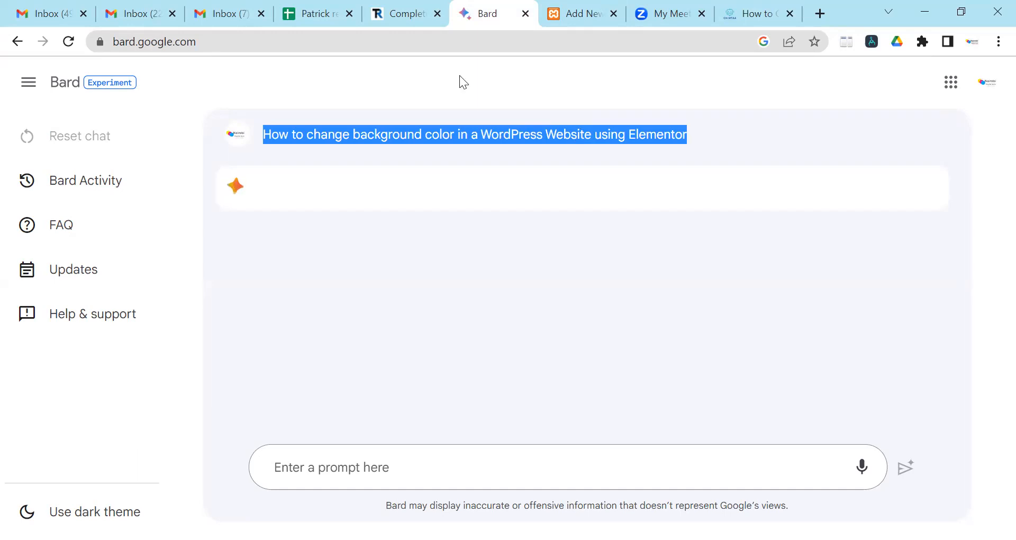
{"action": "key", "text": "ctrl+Tab"}
{"action": "left_click", "coordinate": [609, 346]}
{"action": "key", "text": "Return"}
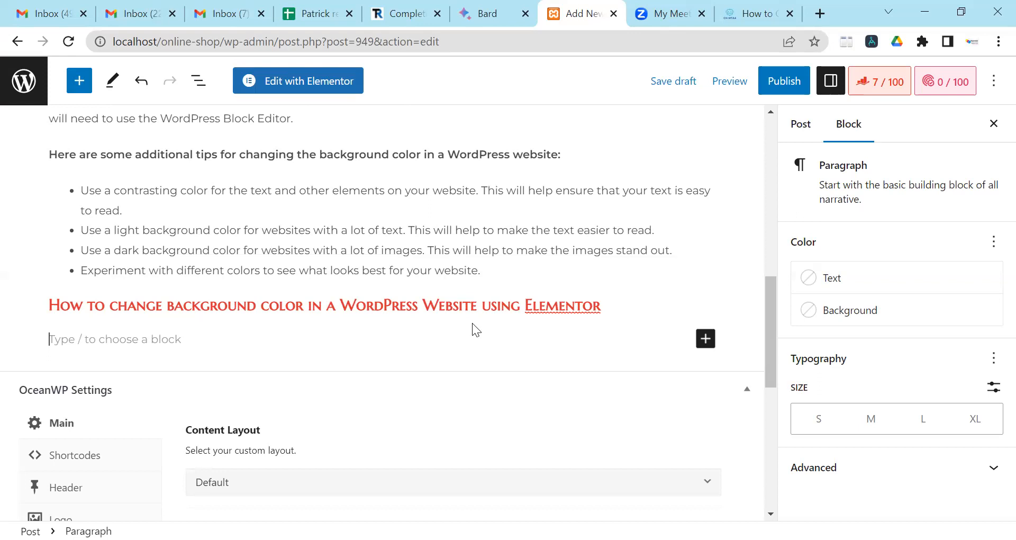
Examine how the Tech-Mtaani article on customizing colors structures its sections and compare it with the post draft.
{"action": "left_click", "coordinate": [757, 13]}
{"action": "scroll", "coordinate": [406, 267], "scroll_direction": "down", "scroll_amount": 3}
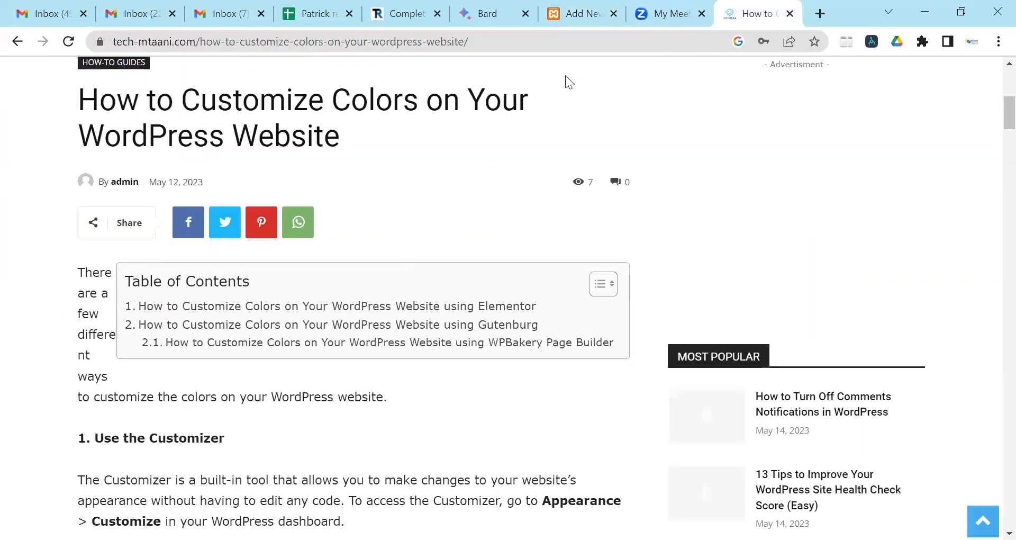
{"action": "scroll", "coordinate": [407, 223], "scroll_direction": "down", "scroll_amount": 10}
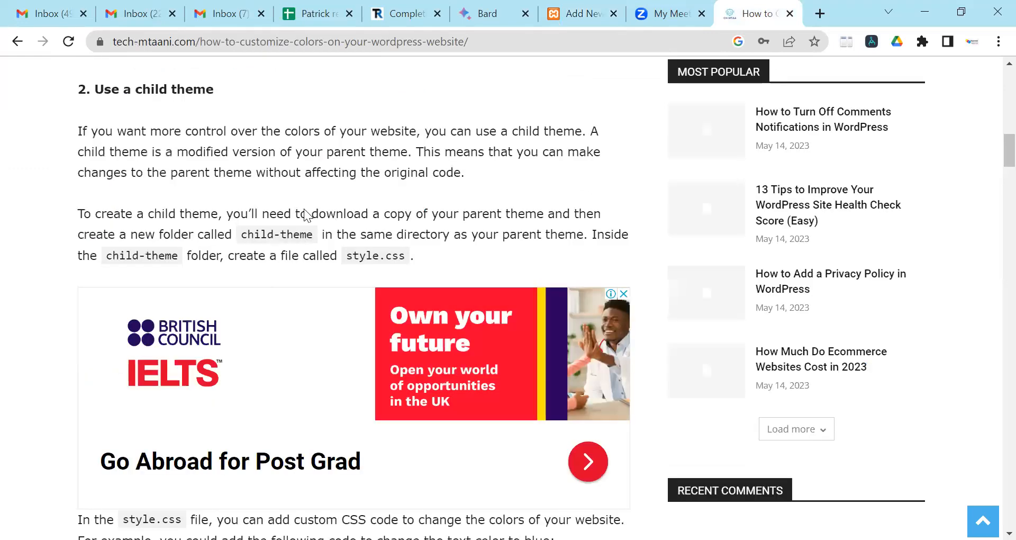
{"action": "scroll", "coordinate": [300, 183], "scroll_direction": "down", "scroll_amount": 3}
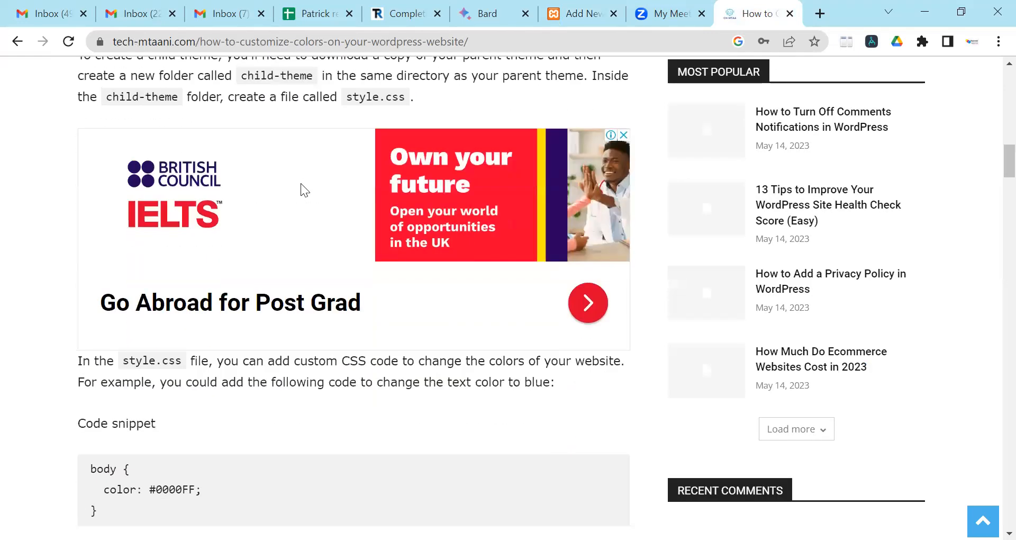
{"action": "scroll", "coordinate": [303, 189], "scroll_direction": "up", "scroll_amount": 2}
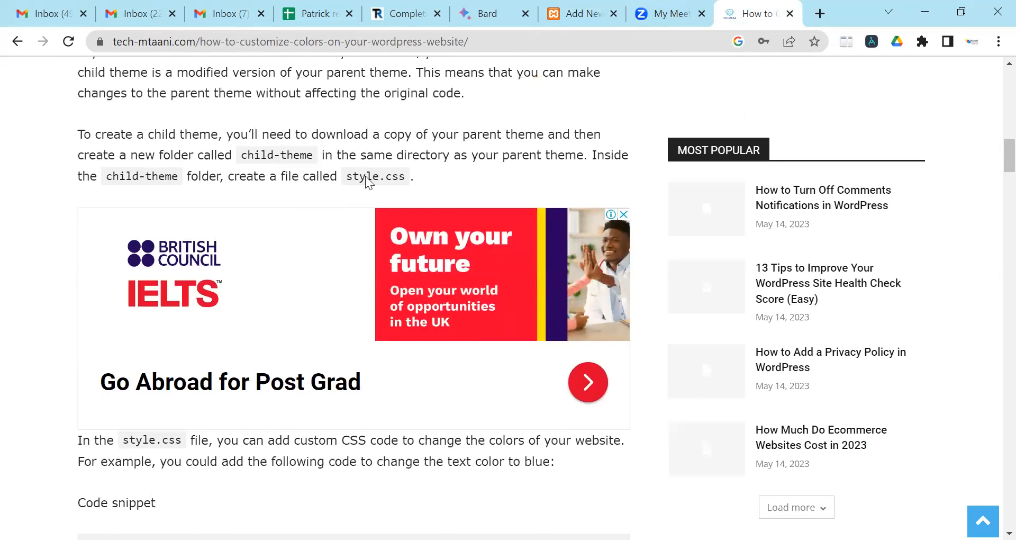
{"action": "scroll", "coordinate": [547, 90], "scroll_direction": "up", "scroll_amount": 5}
{"action": "key", "text": "ctrl+shift+Tab"}
{"action": "key", "text": "ctrl+shift+Tab"}
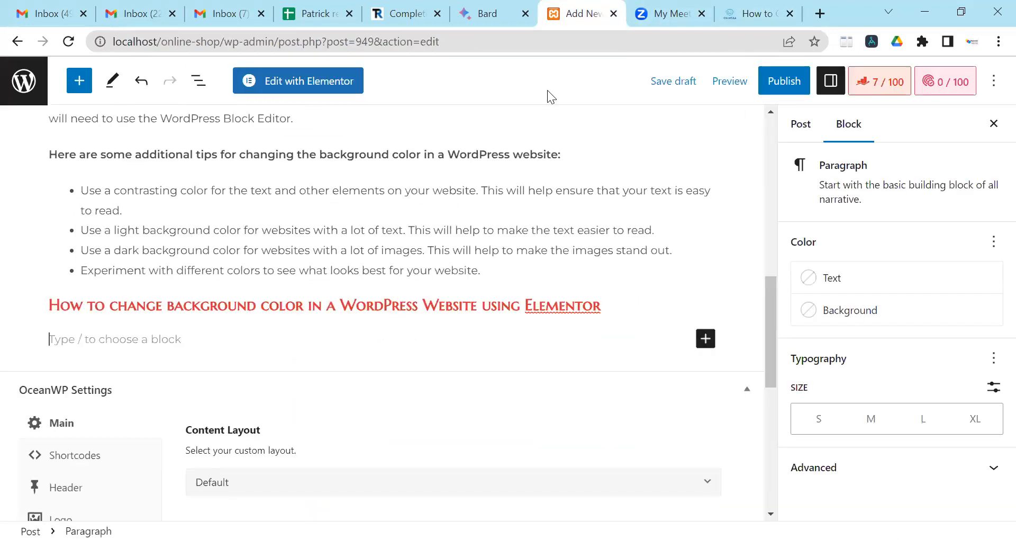
{"action": "key", "text": "ctrl+Tab"}
{"action": "key", "text": "ctrl+Tab"}
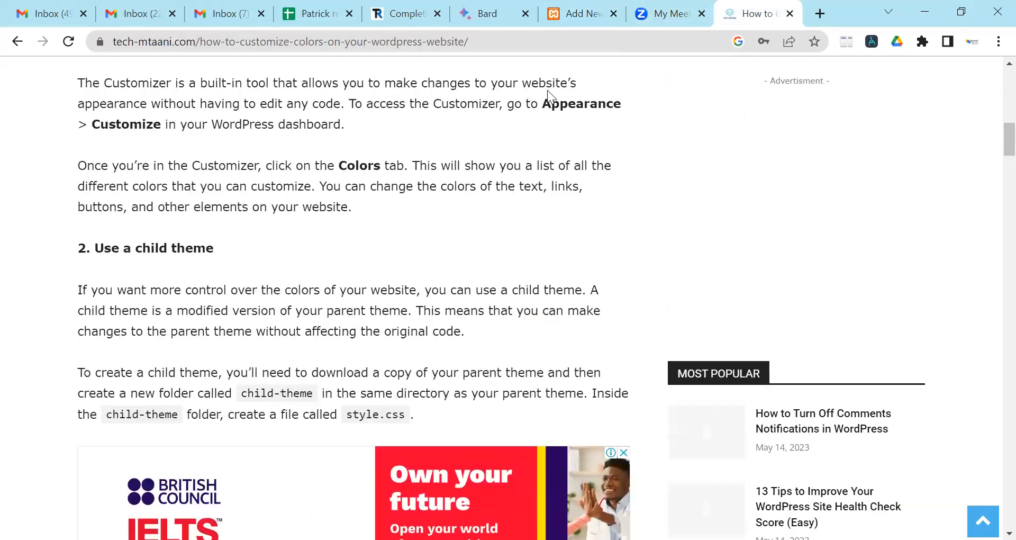
Copy Bard's entire answer on changing the background color with Elementor and paste it below the Elementor heading in the WordPress post.
{"action": "key", "text": "ctrl+shift+Tab"}
{"action": "key", "text": "ctrl+shift+Tab"}
{"action": "key", "text": "ctrl+shift+Tab"}
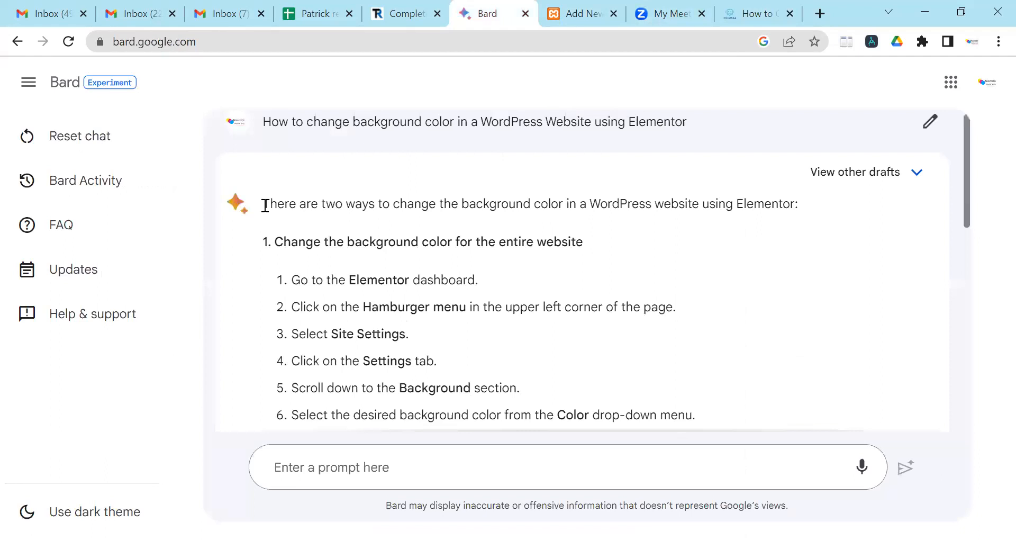
{"action": "left_click_drag", "start_coordinate": [286, 220], "coordinate": [358, 335]}
{"action": "scroll", "coordinate": [328, 241], "scroll_direction": "down", "scroll_amount": 9}
{"action": "scroll", "coordinate": [326, 240], "scroll_direction": "down", "scroll_amount": 1}
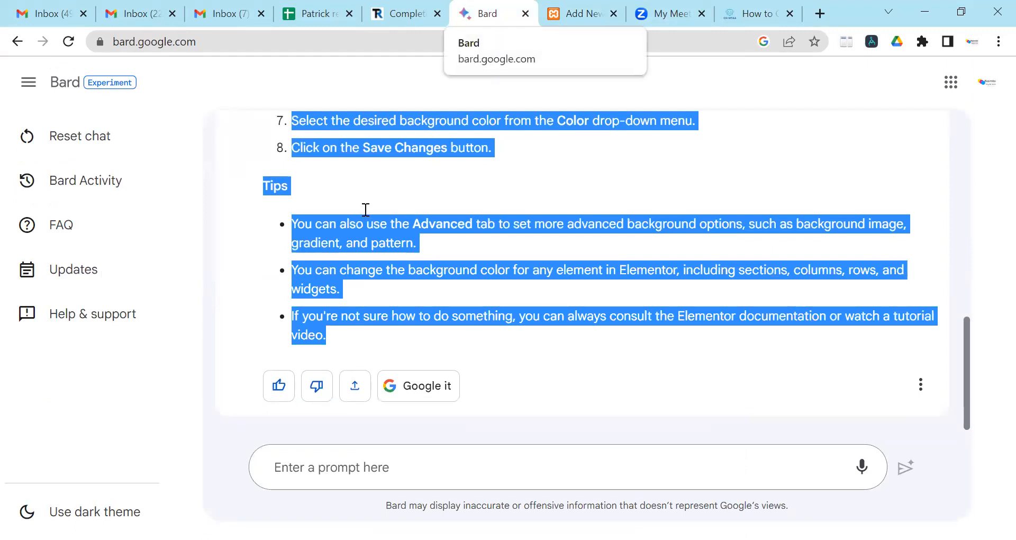
{"action": "key", "text": "ctrl+Tab"}
{"action": "right_click", "coordinate": [127, 340]}
{"action": "left_click", "coordinate": [206, 217]}
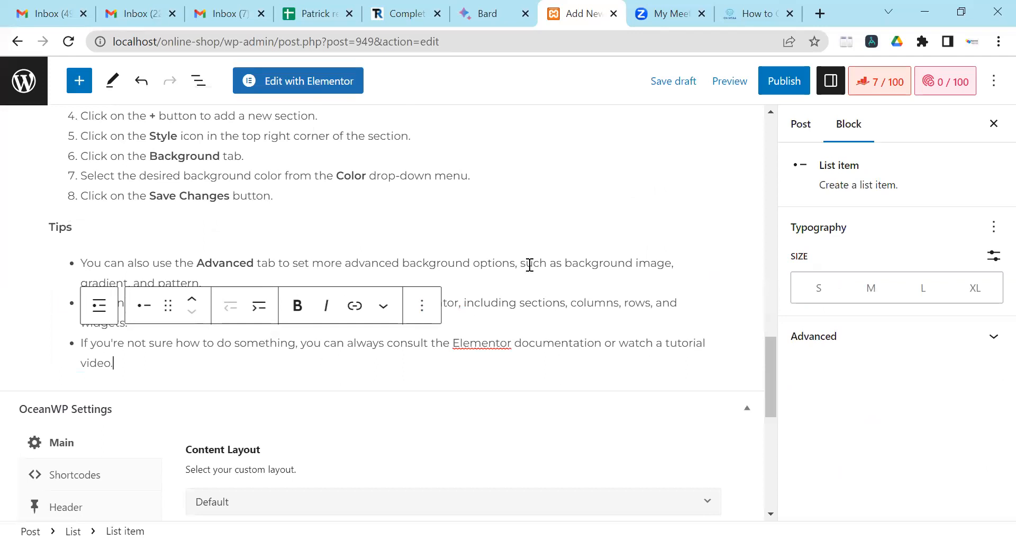
Review the pasted Elementor section and the start of the post, and look through the post-level settings.
{"action": "scroll", "coordinate": [443, 313], "scroll_direction": "up", "scroll_amount": 5}
{"action": "scroll", "coordinate": [443, 313], "scroll_direction": "up", "scroll_amount": 3}
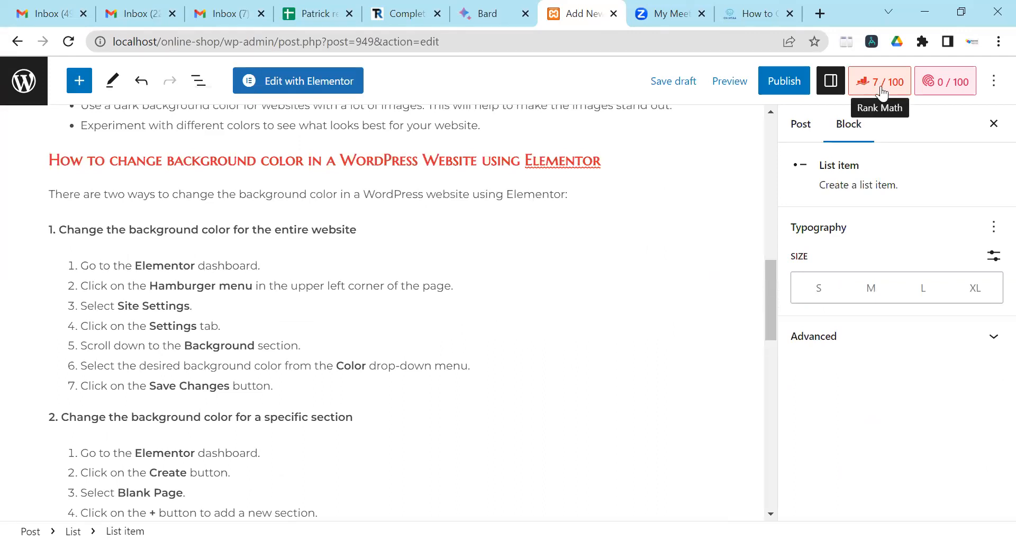
{"action": "left_click", "coordinate": [801, 125]}
{"action": "scroll", "coordinate": [524, 222], "scroll_direction": "up", "scroll_amount": 10}
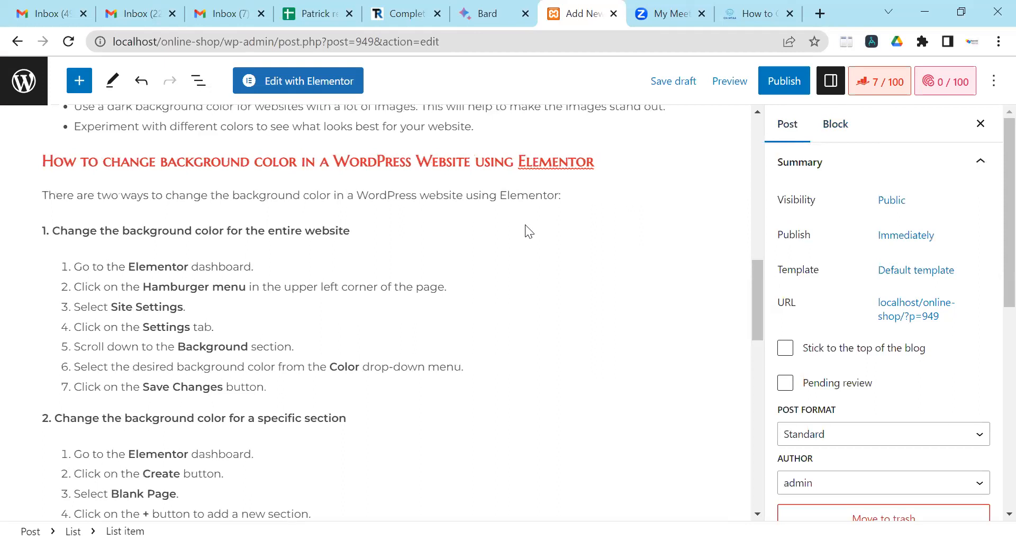
{"action": "scroll", "coordinate": [524, 220], "scroll_direction": "up", "scroll_amount": 4}
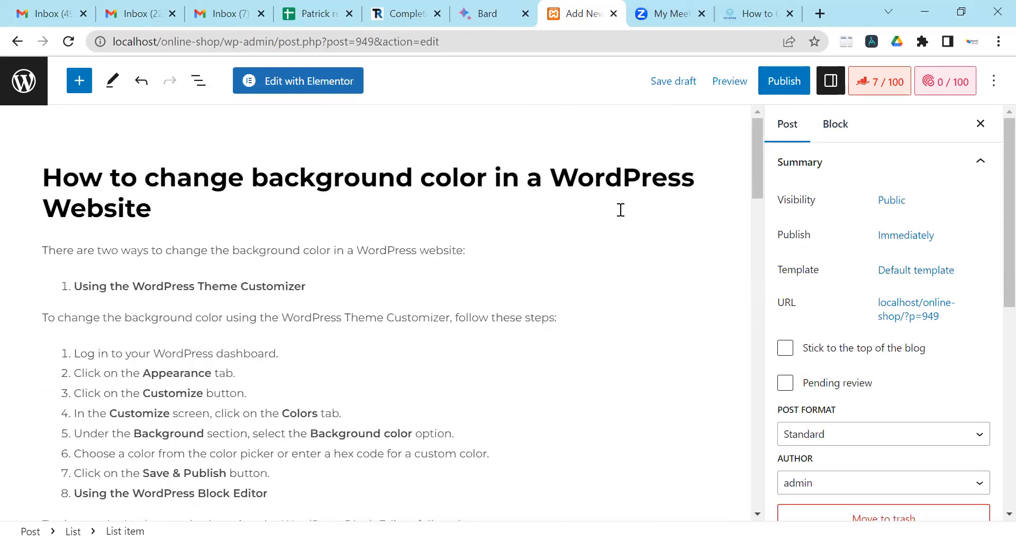
{"action": "scroll", "coordinate": [805, 212], "scroll_direction": "down", "scroll_amount": 8}
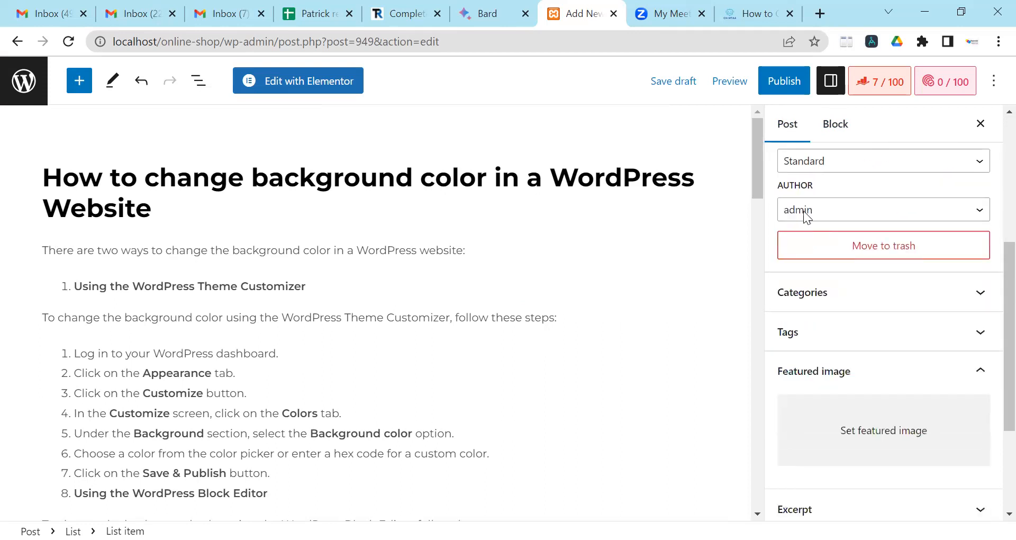
{"action": "scroll", "coordinate": [802, 217], "scroll_direction": "up", "scroll_amount": 8}
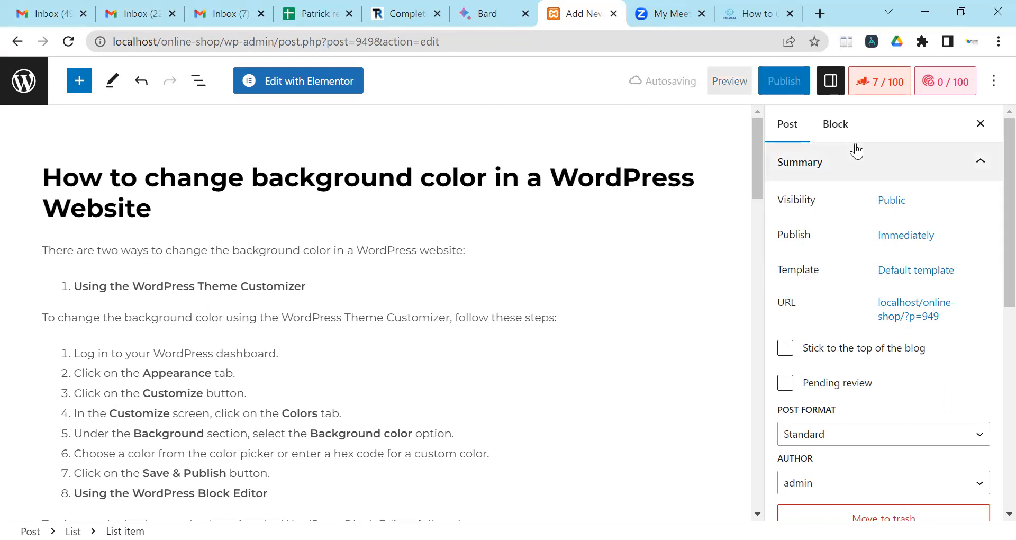
{"action": "scroll", "coordinate": [854, 248], "scroll_direction": "down", "scroll_amount": 3}
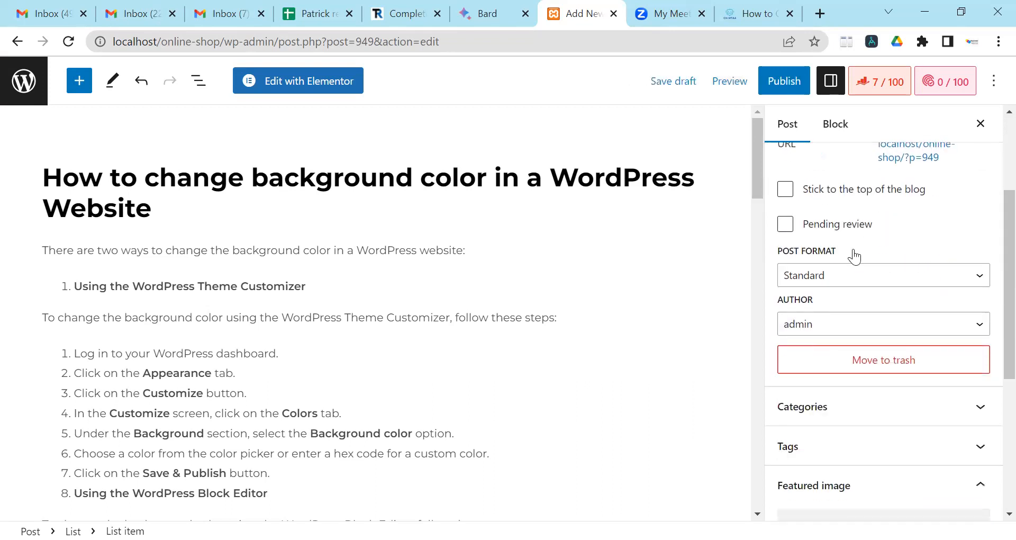
{"action": "scroll", "coordinate": [853, 249], "scroll_direction": "up", "scroll_amount": 3}
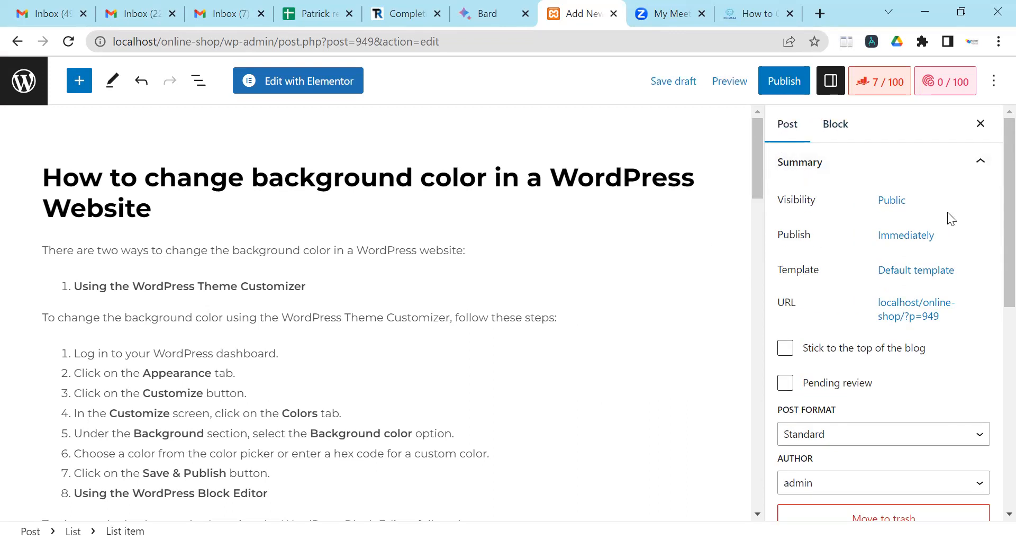
Set the media library photo of a person working on a laptop with a coffee cup as the post's featured image.
{"action": "scroll", "coordinate": [874, 220], "scroll_direction": "down", "scroll_amount": 2}
{"action": "scroll", "coordinate": [868, 220], "scroll_direction": "down", "scroll_amount": 5}
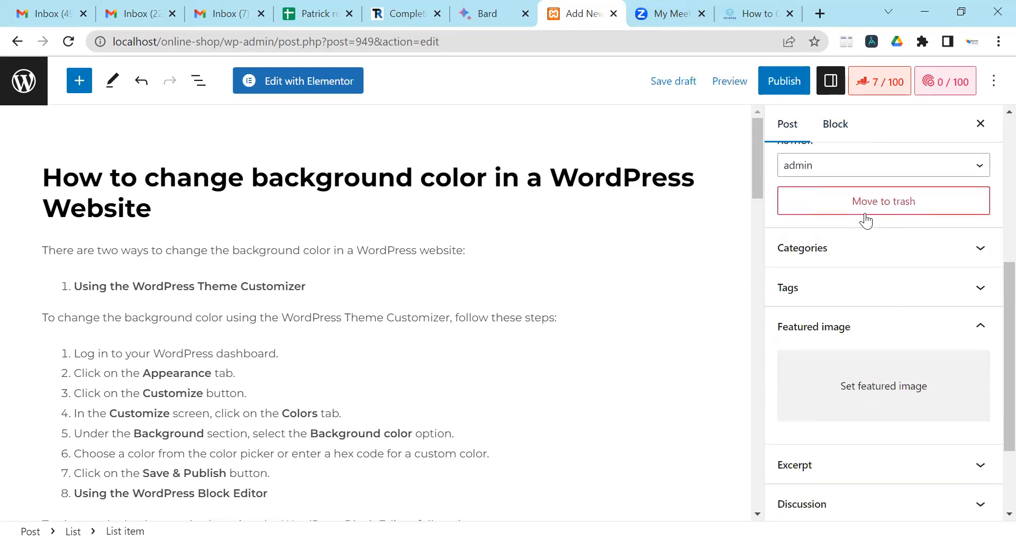
{"action": "left_click", "coordinate": [869, 385]}
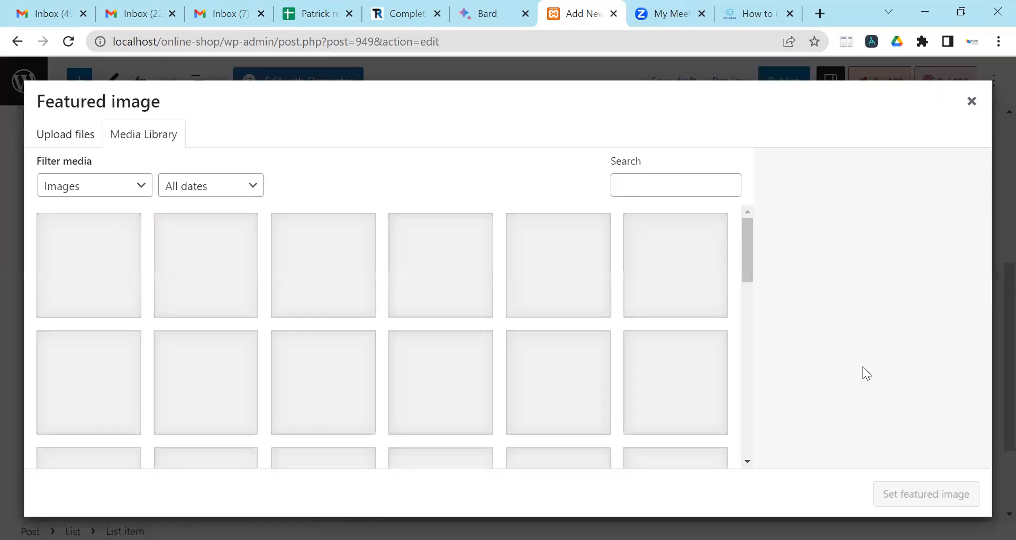
{"action": "left_click", "coordinate": [232, 267]}
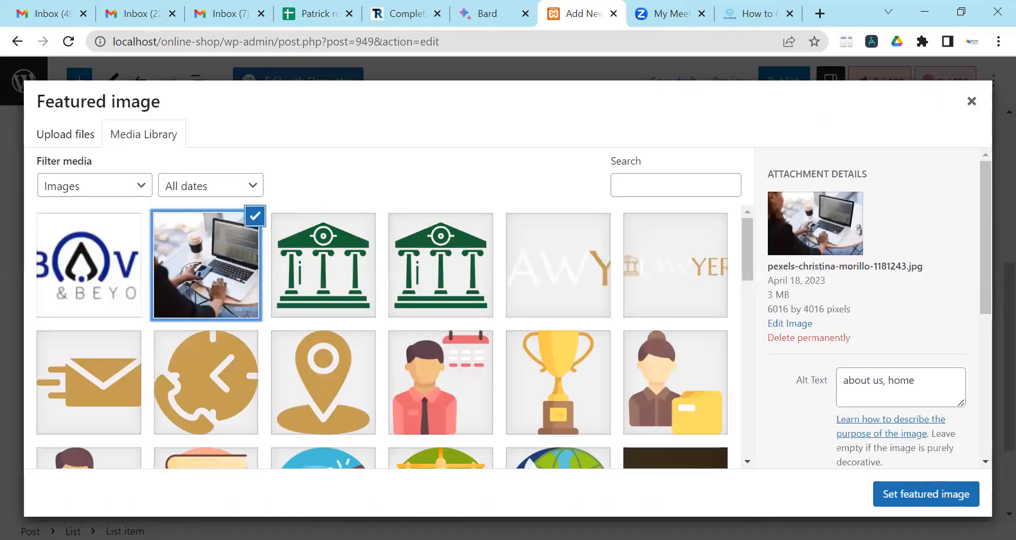
{"action": "left_click", "coordinate": [938, 495]}
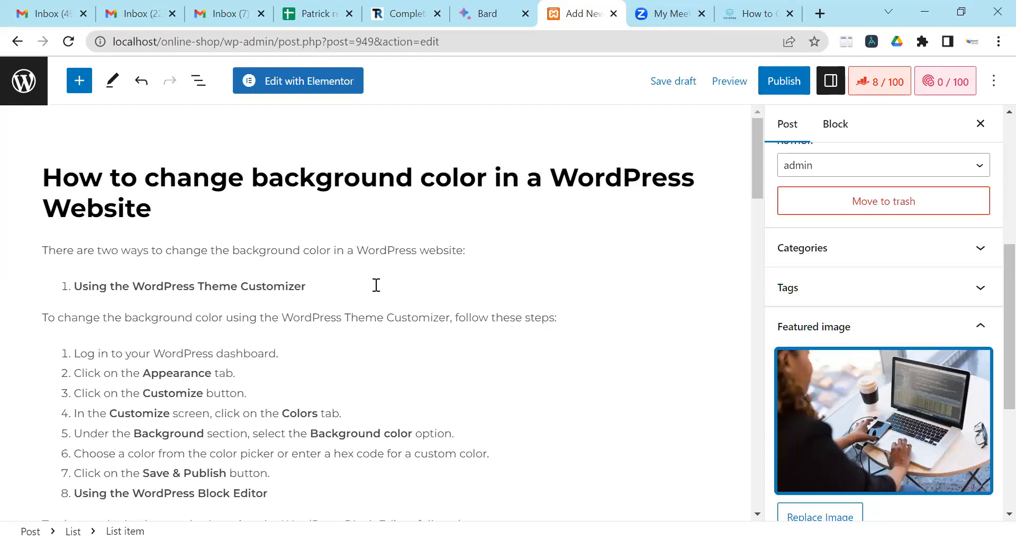
Create a new post category named "How-to Guides" without a parent category.
{"action": "scroll", "coordinate": [857, 260], "scroll_direction": "up", "scroll_amount": 2}
{"action": "scroll", "coordinate": [859, 265], "scroll_direction": "down", "scroll_amount": 2}
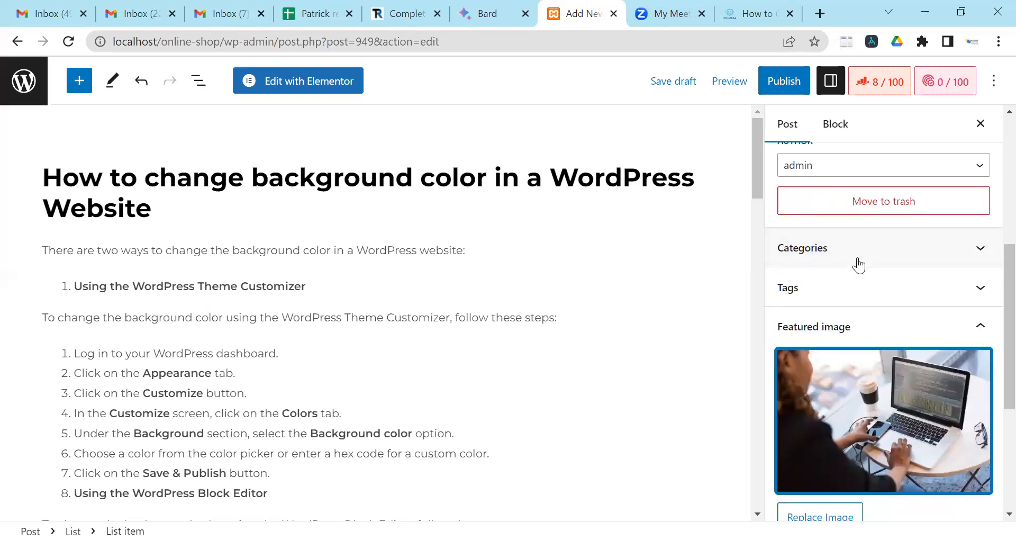
{"action": "left_click", "coordinate": [857, 259]}
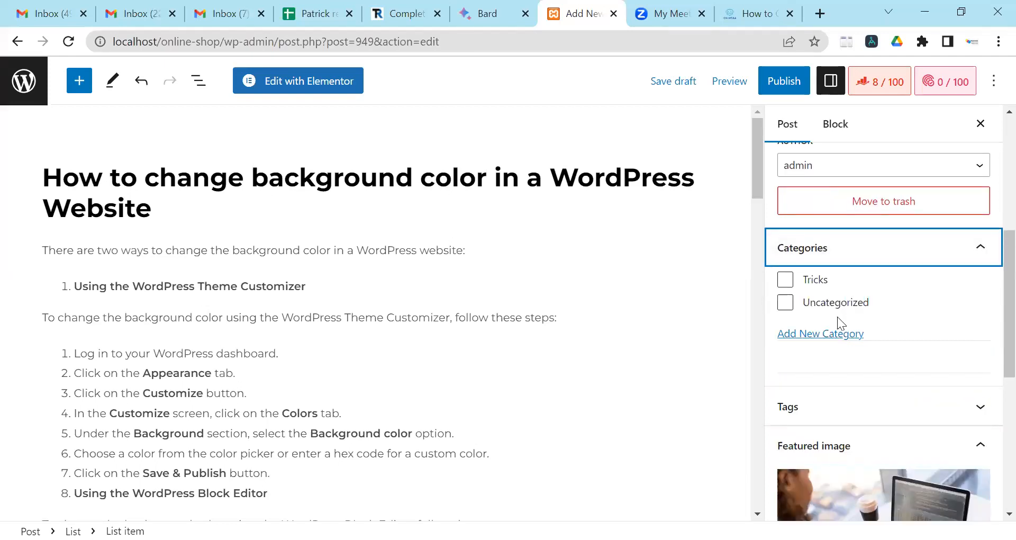
{"action": "left_click", "coordinate": [821, 338]}
{"action": "left_click", "coordinate": [822, 377]}
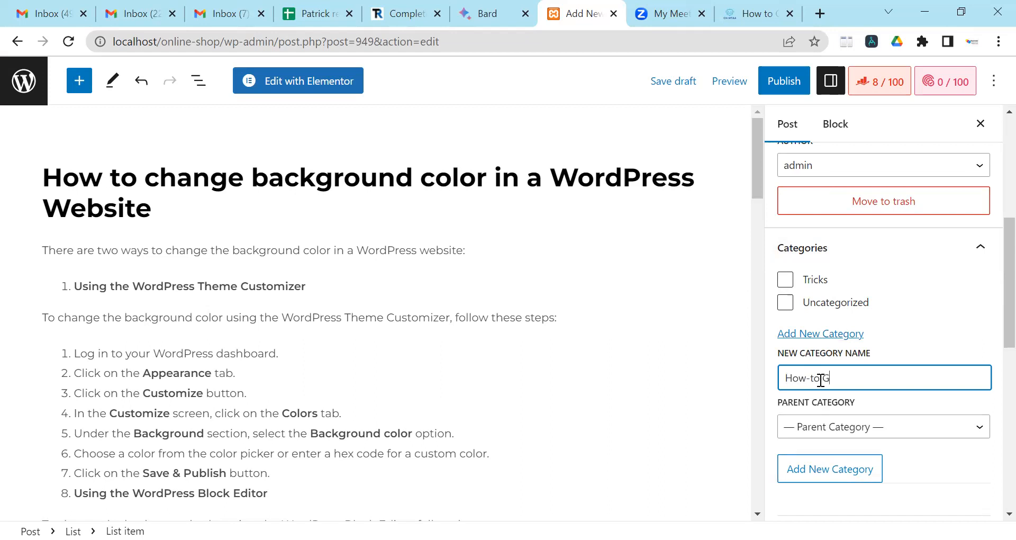
{"action": "type", "text": "es"}
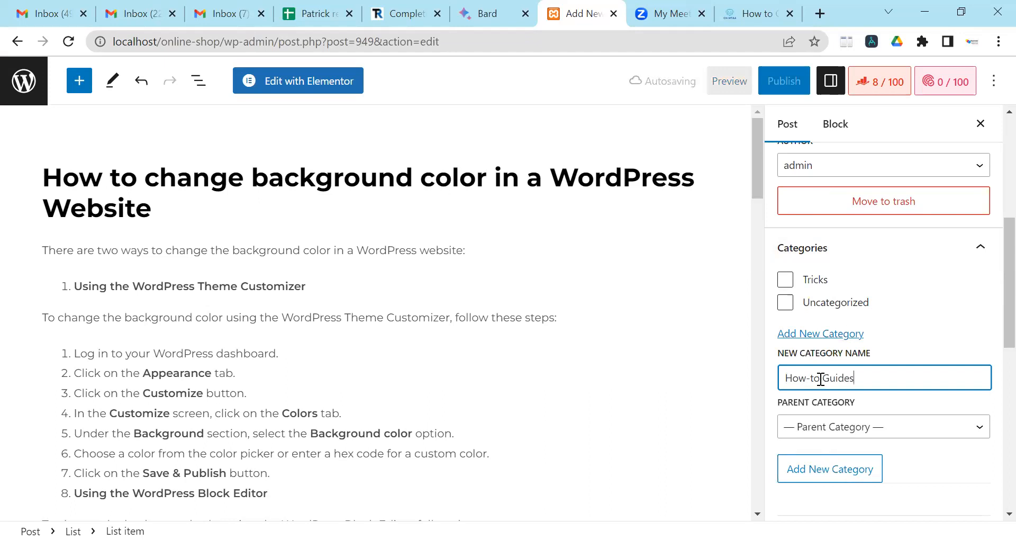
{"action": "key", "text": "Return"}
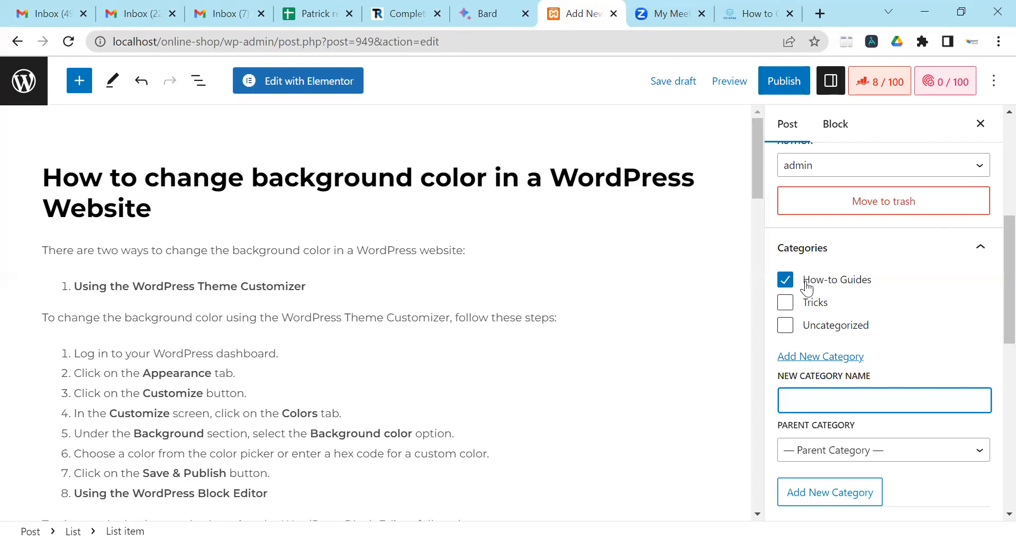
Try switching the post's How-to Guides and Tricks categories on and off, keeping only How-to Guides assigned.
{"action": "left_click", "coordinate": [784, 281]}
{"action": "left_click", "coordinate": [784, 280]}
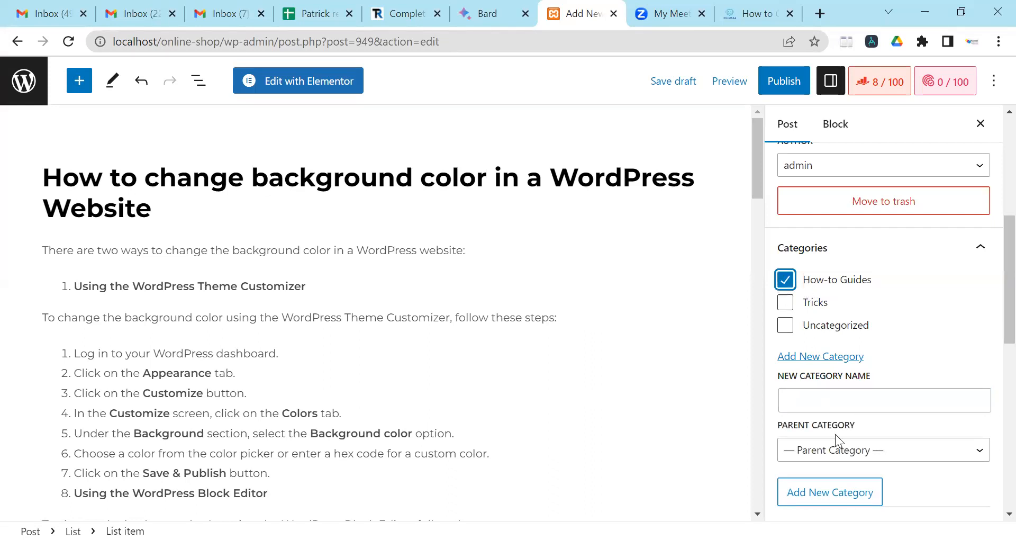
{"action": "scroll", "coordinate": [835, 434], "scroll_direction": "down", "scroll_amount": 2}
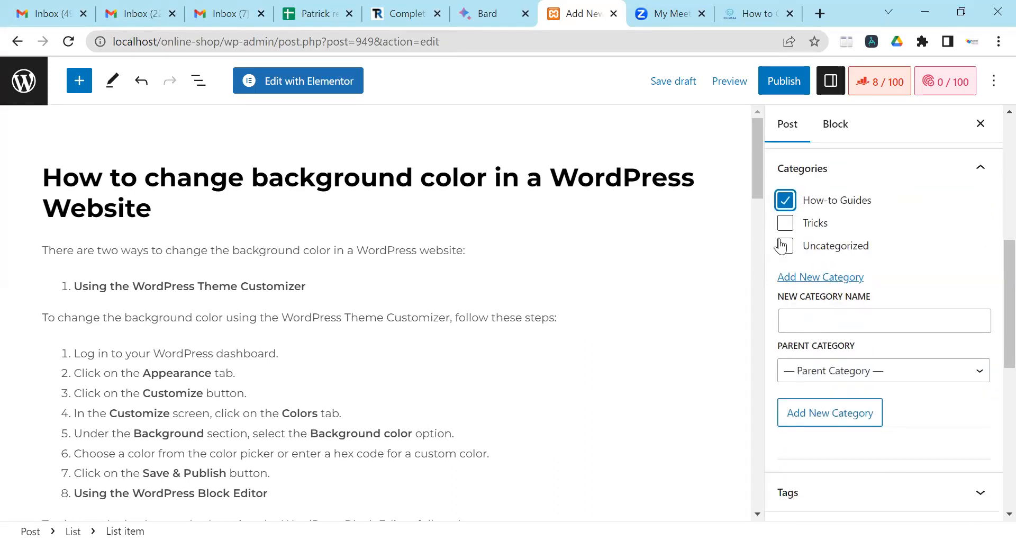
{"action": "scroll", "coordinate": [834, 239], "scroll_direction": "up", "scroll_amount": 3}
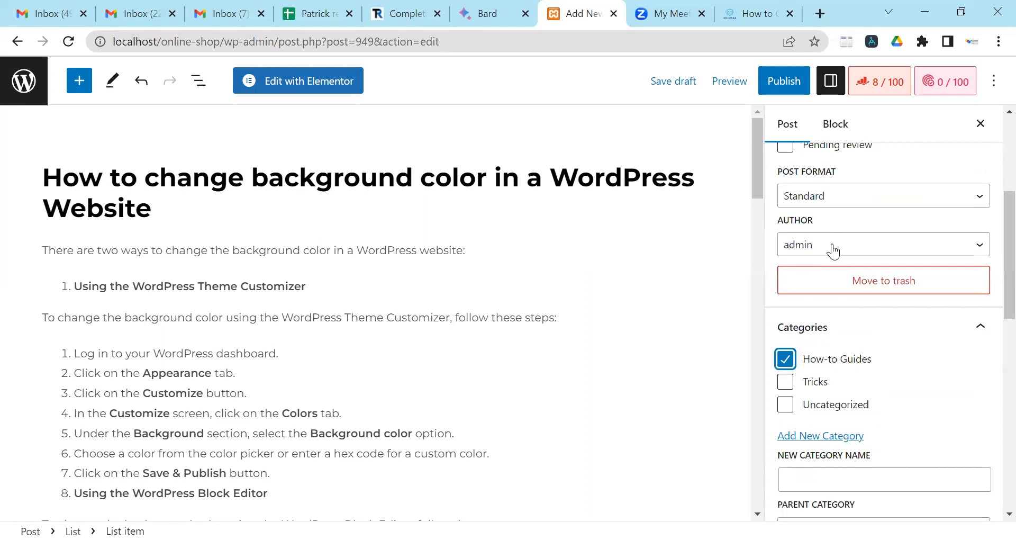
{"action": "left_click", "coordinate": [786, 384]}
{"action": "left_click", "coordinate": [787, 359]}
{"action": "left_click", "coordinate": [787, 359]}
{"action": "left_click", "coordinate": [786, 382]}
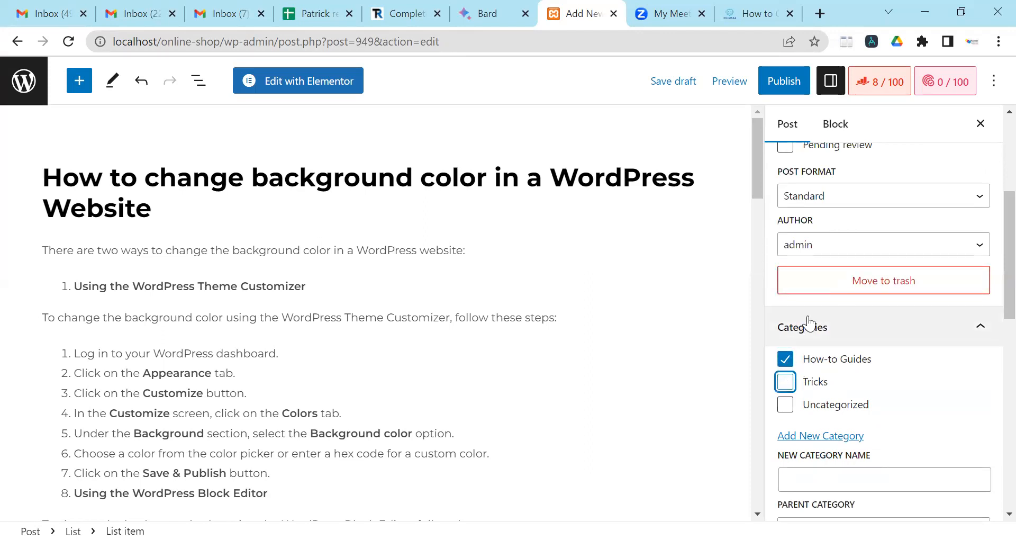
Check the remaining post settings and hide the settings sidebar.
{"action": "scroll", "coordinate": [840, 329], "scroll_direction": "up", "scroll_amount": 4}
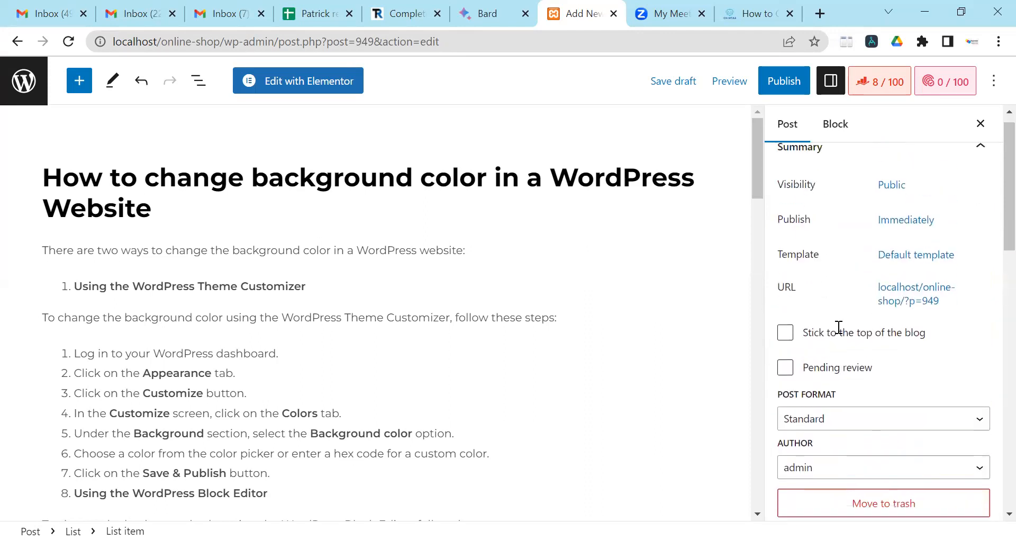
{"action": "scroll", "coordinate": [839, 328], "scroll_direction": "down", "scroll_amount": 10}
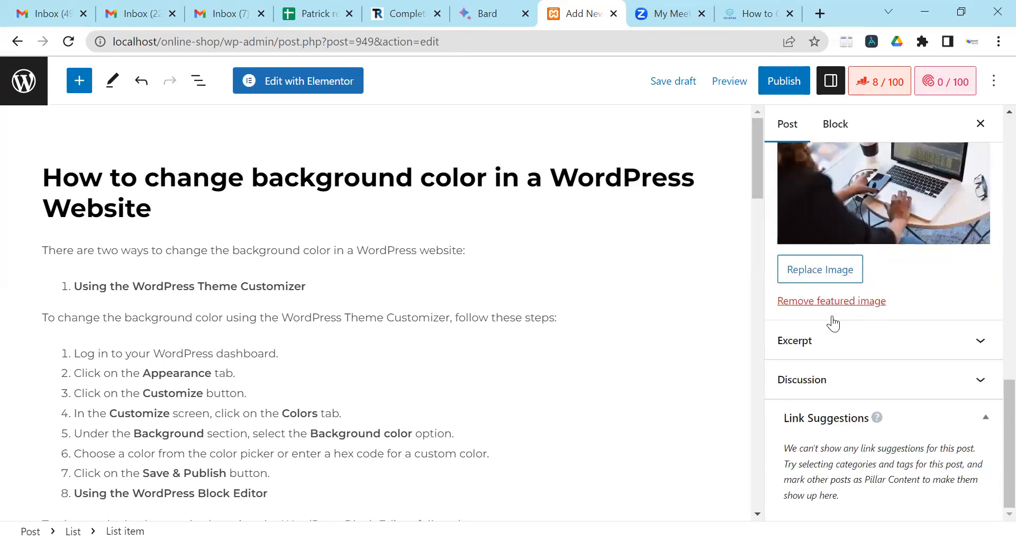
{"action": "scroll", "coordinate": [833, 323], "scroll_direction": "up", "scroll_amount": 7}
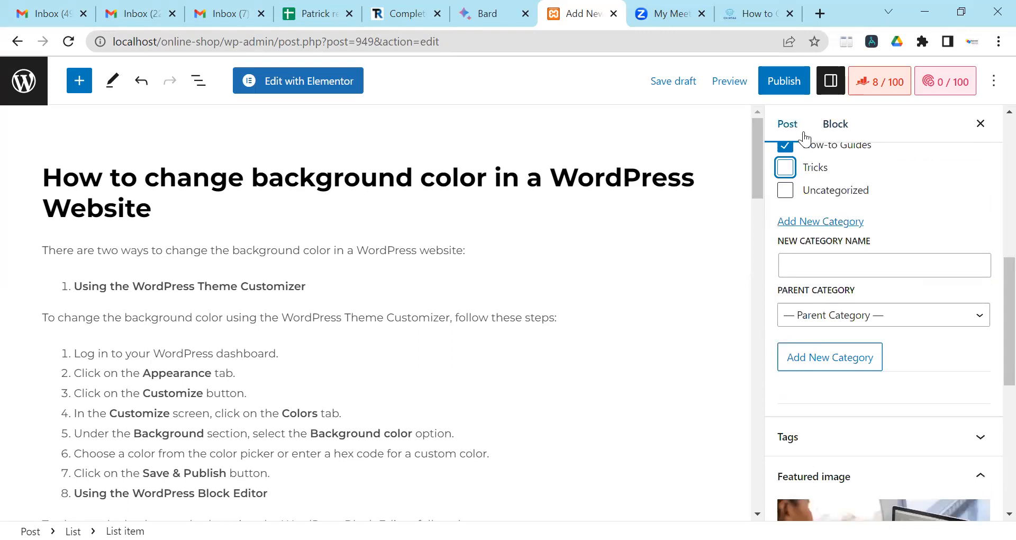
{"action": "left_click", "coordinate": [829, 85]}
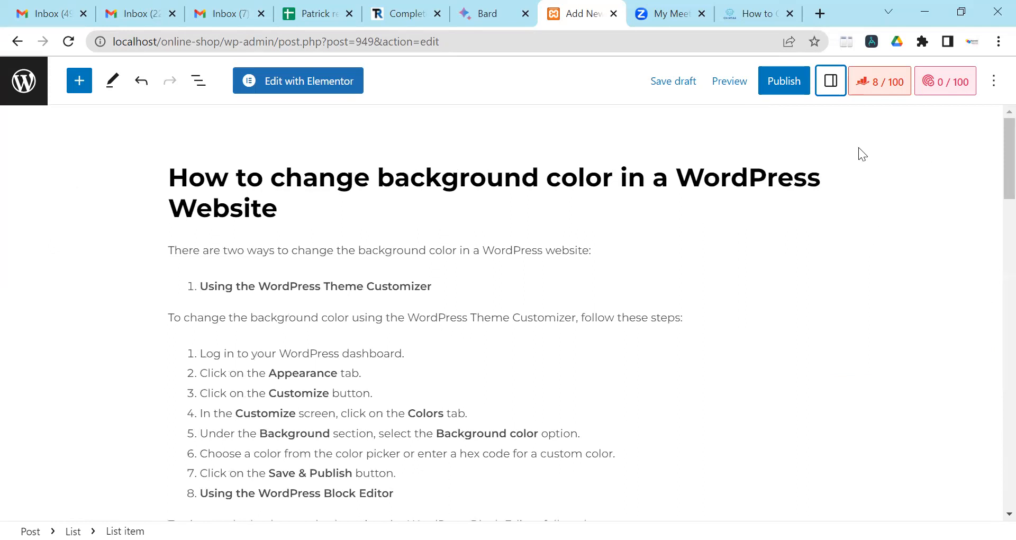
Show the settings sidebar, compare the block and post settings, and collapse the post's Summary section.
{"action": "left_click", "coordinate": [833, 93]}
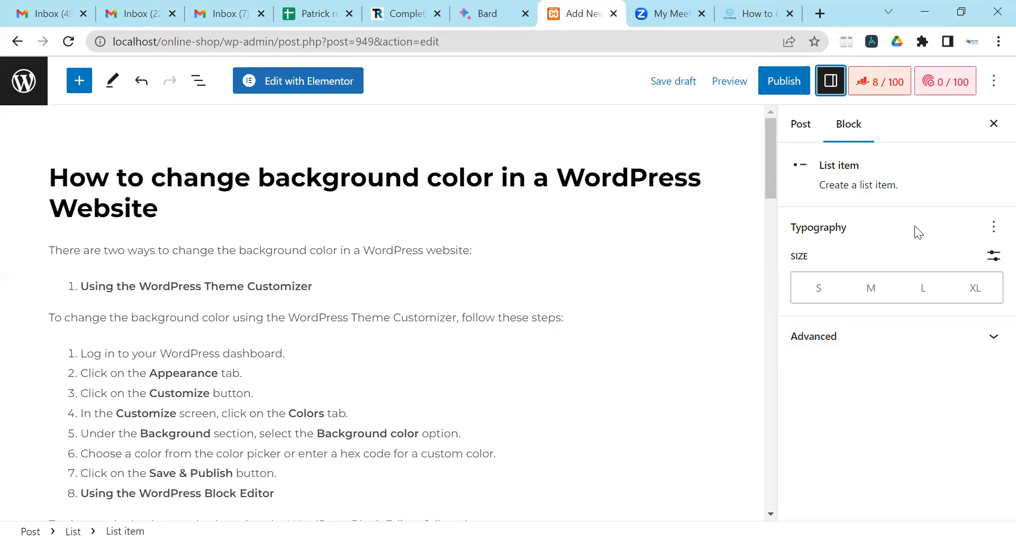
{"action": "left_click", "coordinate": [809, 135]}
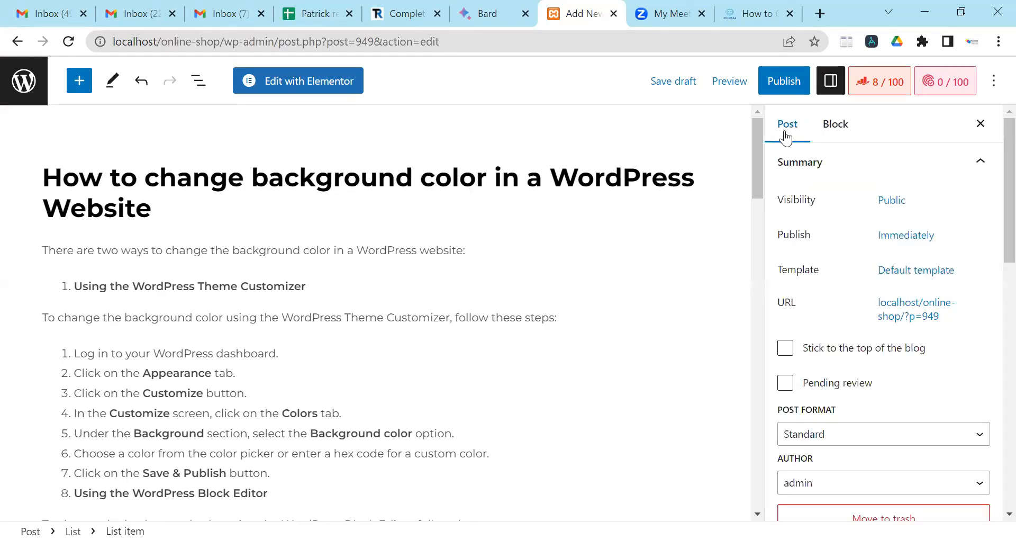
{"action": "left_click", "coordinate": [846, 136]}
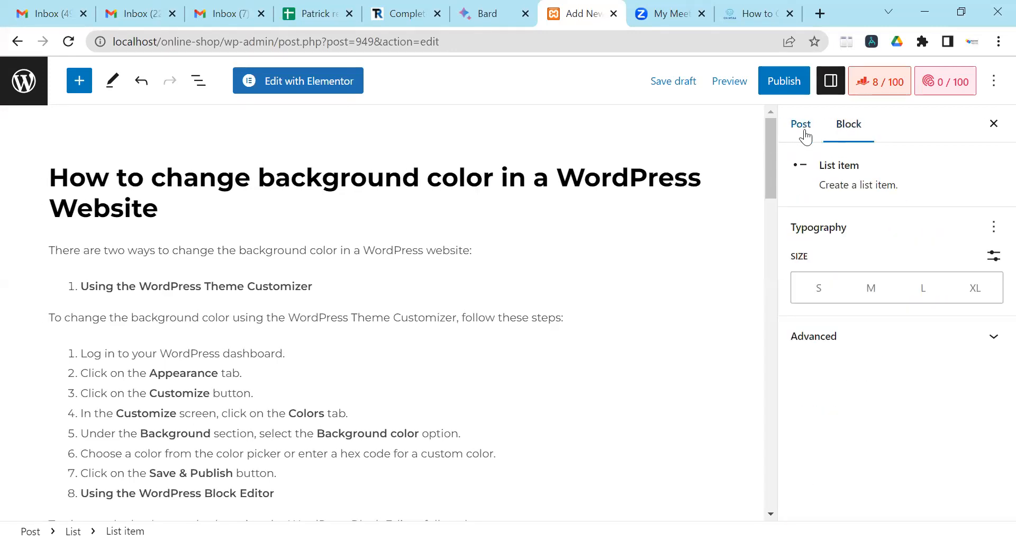
{"action": "left_click", "coordinate": [805, 135]}
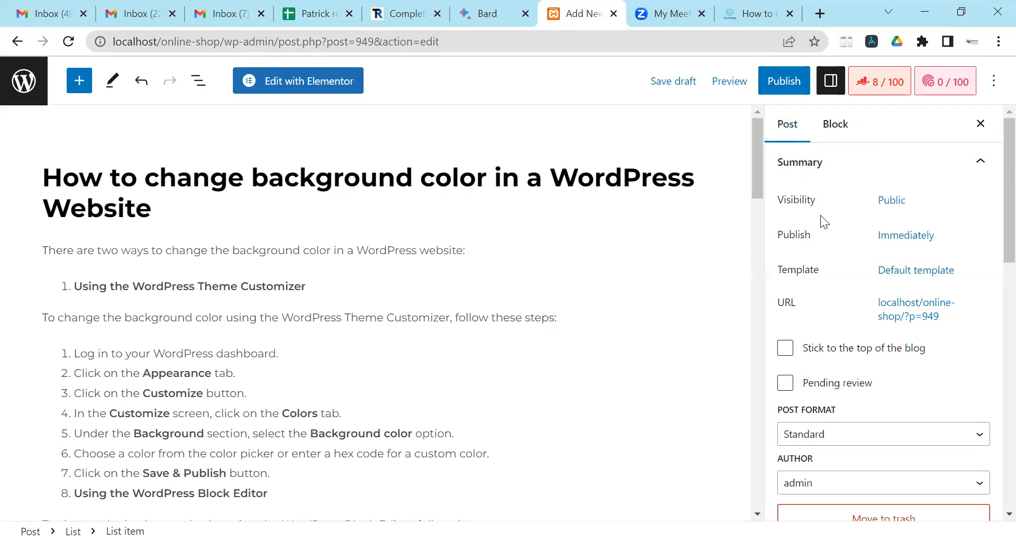
{"action": "left_click", "coordinate": [934, 163]}
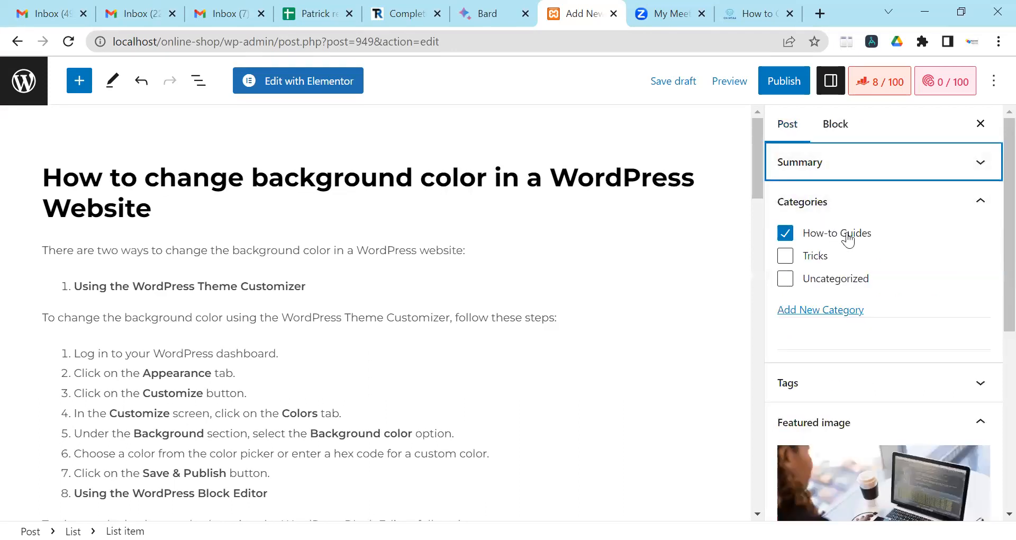
Review the post's assigned category, tags section and featured image in the post settings.
{"action": "scroll", "coordinate": [855, 261], "scroll_direction": "down", "scroll_amount": 1}
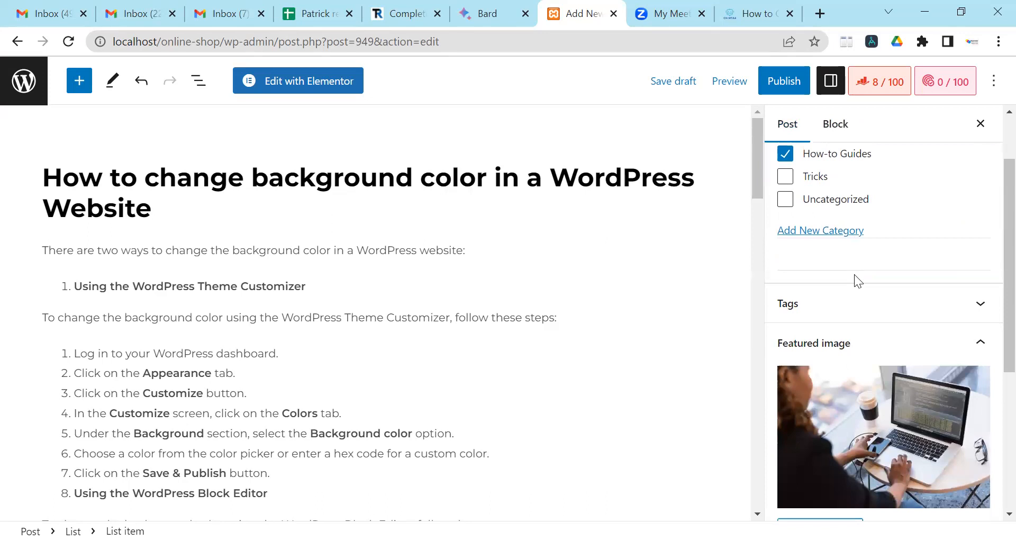
{"action": "scroll", "coordinate": [855, 275], "scroll_direction": "down", "scroll_amount": 1}
{"action": "left_click", "coordinate": [859, 226]}
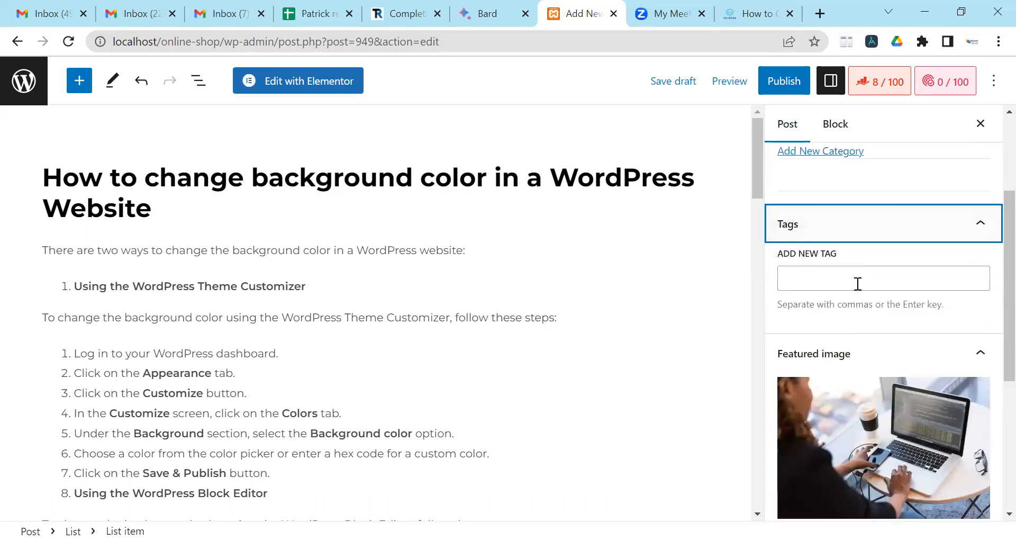
{"action": "left_click", "coordinate": [858, 227]}
{"action": "scroll", "coordinate": [810, 265], "scroll_direction": "down", "scroll_amount": 2}
{"action": "scroll", "coordinate": [871, 246], "scroll_direction": "down", "scroll_amount": 2}
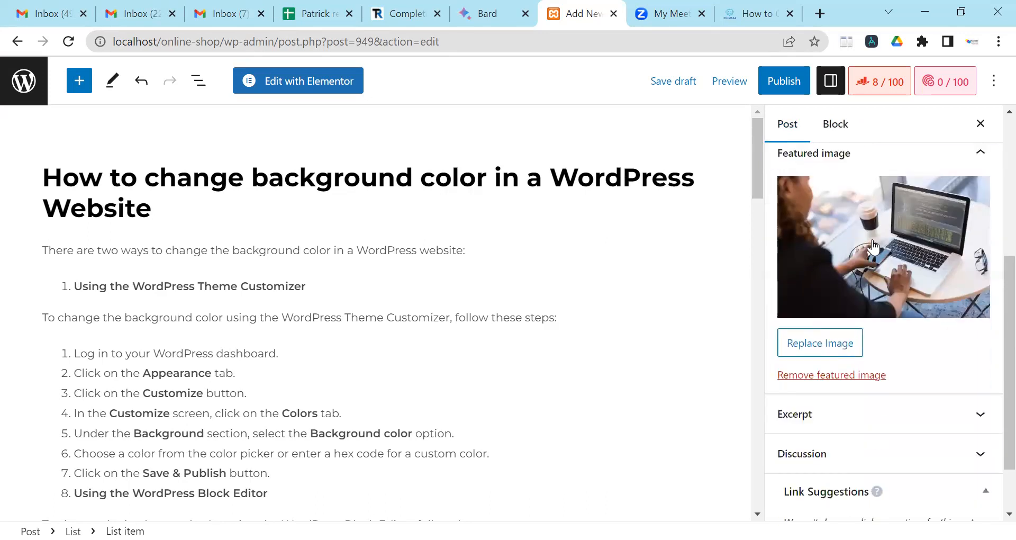
{"action": "scroll", "coordinate": [846, 331], "scroll_direction": "up", "scroll_amount": 6}
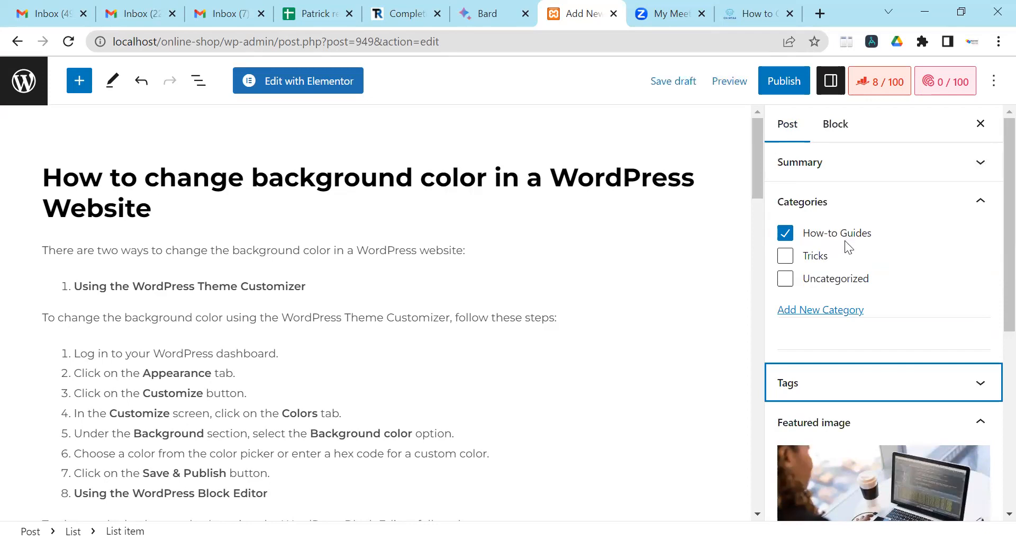
Expand the post's Tags section and activate the field for adding a new tag.
{"action": "scroll", "coordinate": [845, 240], "scroll_direction": "down", "scroll_amount": 3}
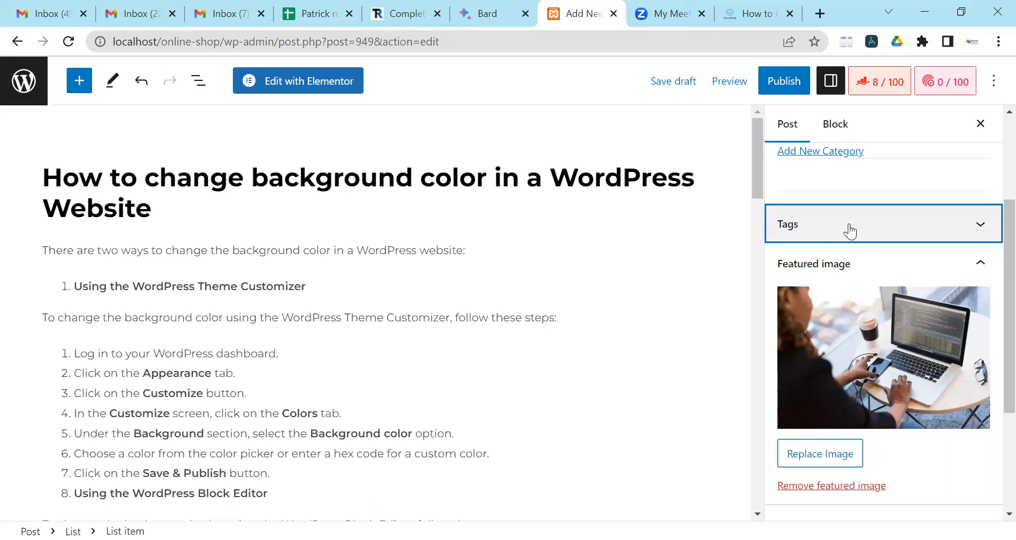
{"action": "left_click", "coordinate": [851, 230]}
{"action": "left_click", "coordinate": [853, 272]}
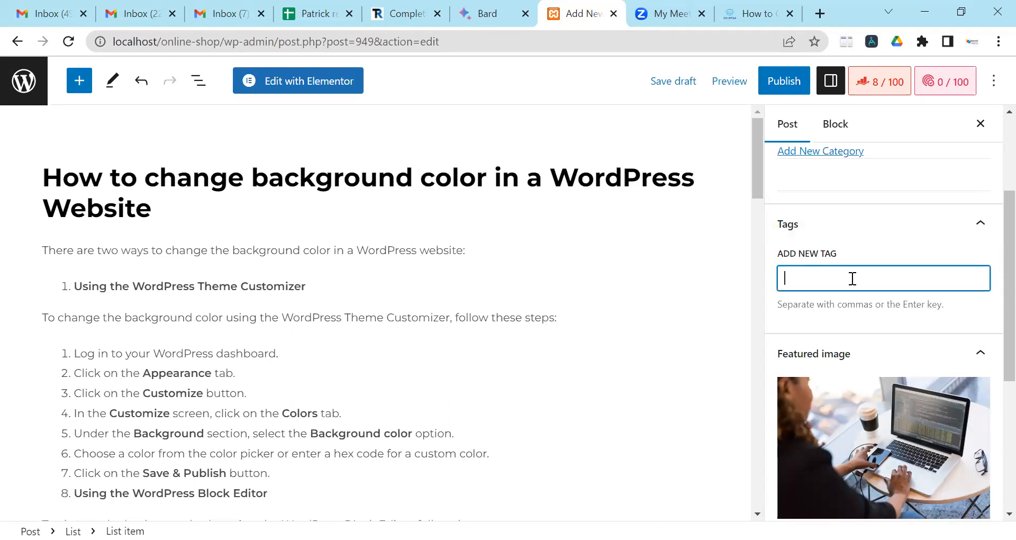
Open the post's Rank Math SEO settings and examine the snippet preview, focus keyword and Basic SEO checks.
{"action": "left_click", "coordinate": [883, 94]}
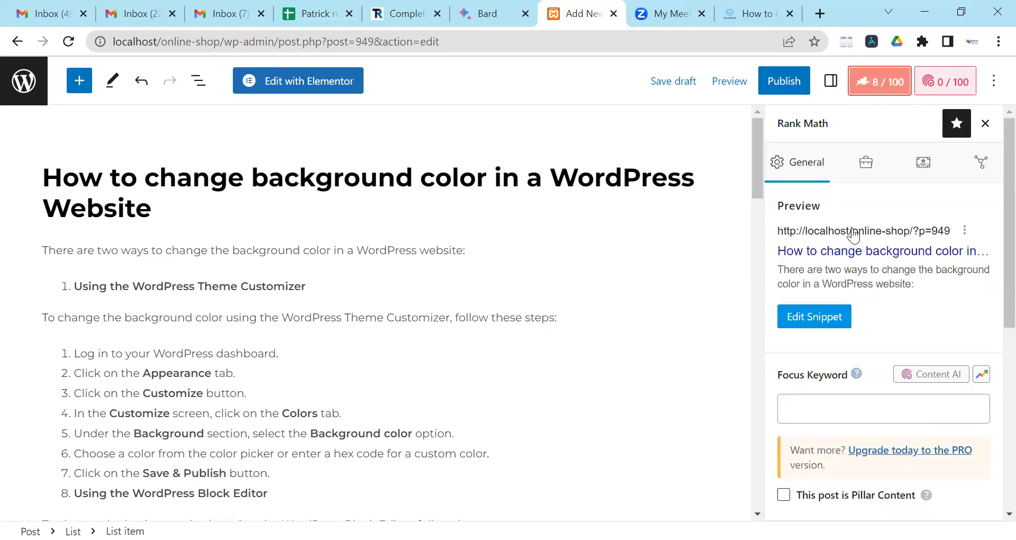
{"action": "scroll", "coordinate": [841, 317], "scroll_direction": "down", "scroll_amount": 3}
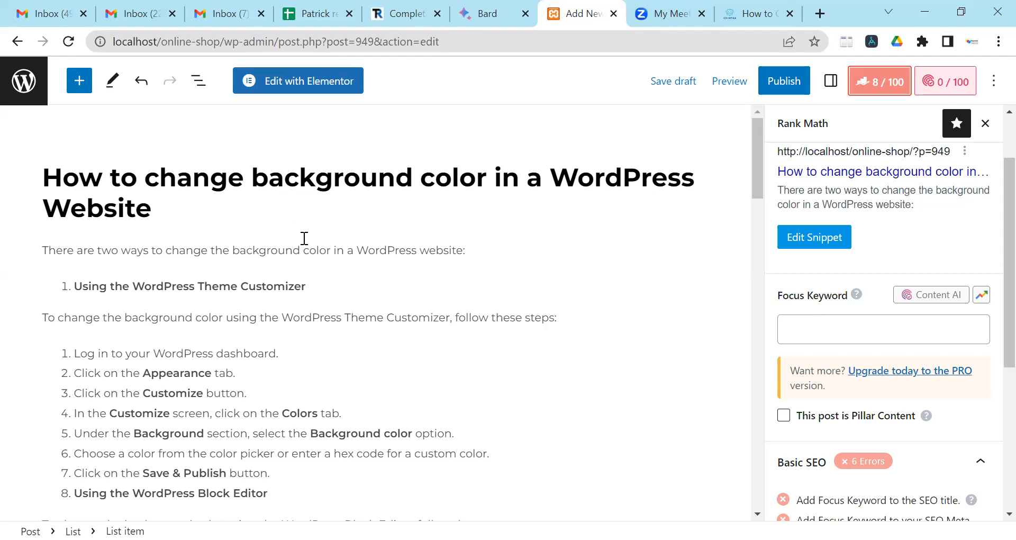
{"action": "scroll", "coordinate": [304, 281], "scroll_direction": "down", "scroll_amount": 3}
{"action": "scroll", "coordinate": [372, 297], "scroll_direction": "up", "scroll_amount": 3}
Change the last word of the post title to lowercase "website".
{"action": "left_click", "coordinate": [139, 207]}
{"action": "left_click_drag", "start_coordinate": [150, 208], "coordinate": [63, 180]}
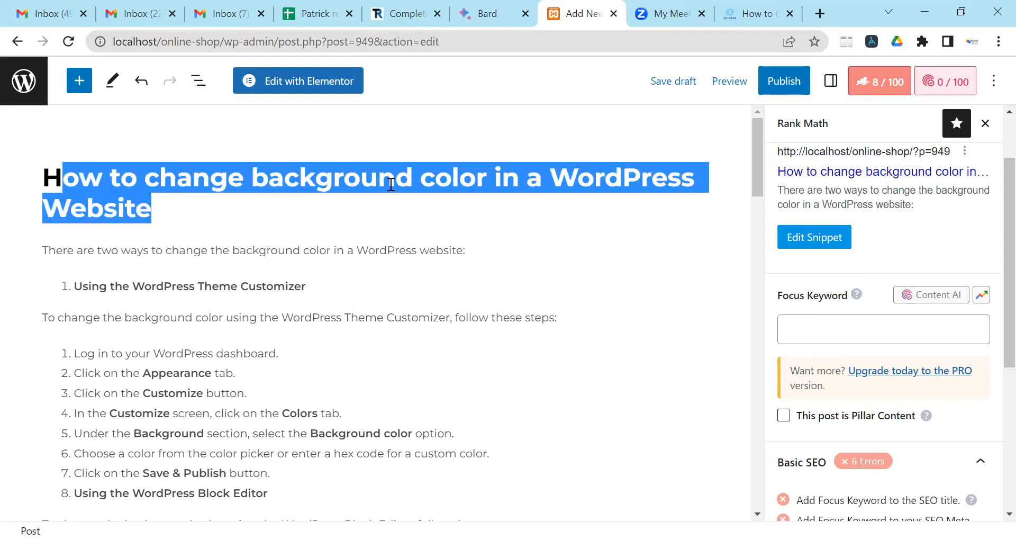
{"action": "left_click", "coordinate": [138, 208]}
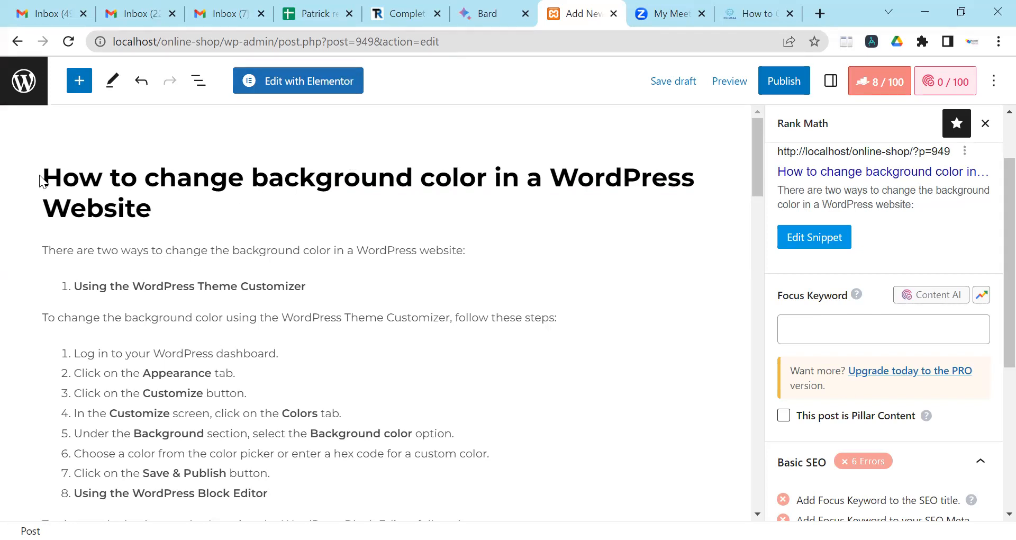
{"action": "left_click_drag", "start_coordinate": [47, 175], "coordinate": [142, 209]}
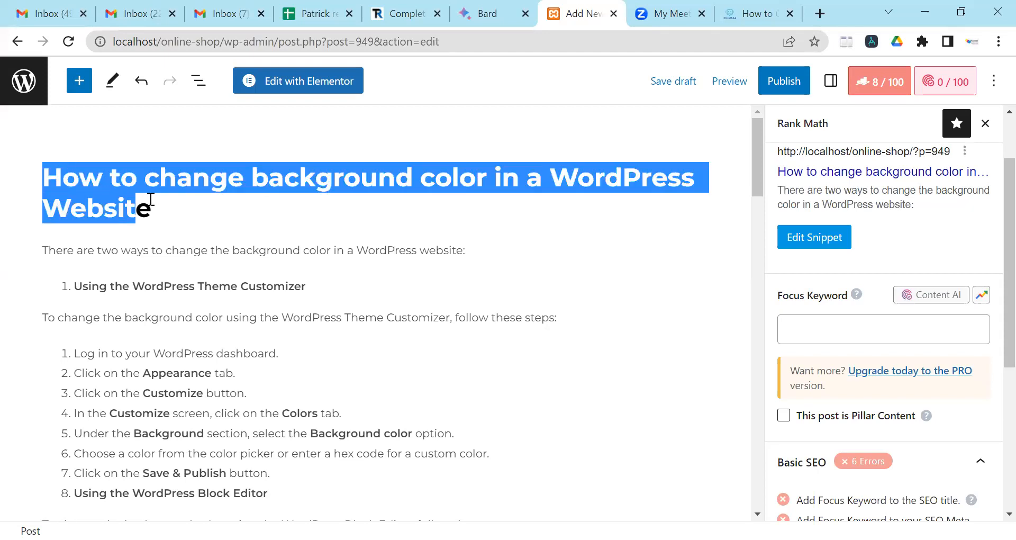
{"action": "left_click", "coordinate": [148, 183]}
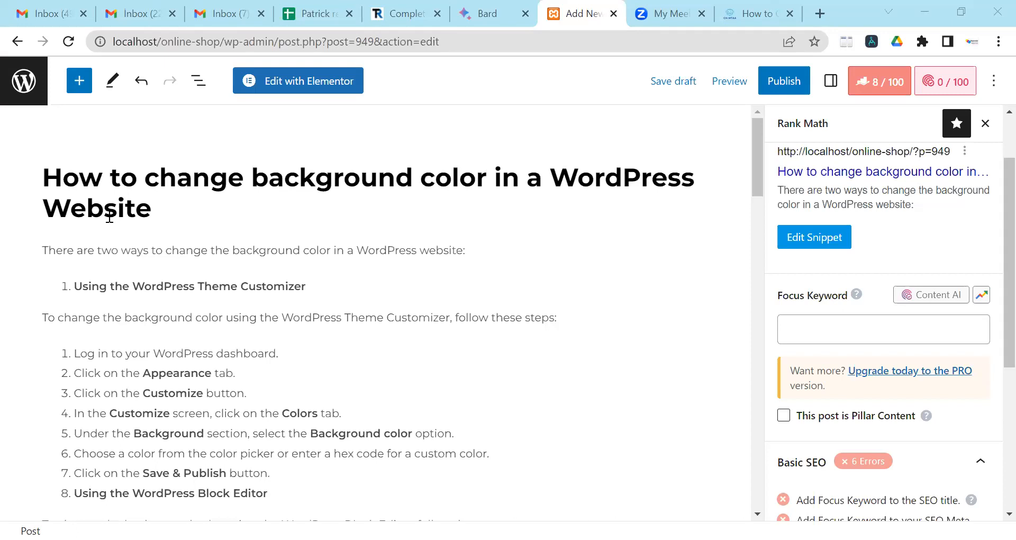
{"action": "left_click", "coordinate": [71, 210]}
{"action": "key", "text": "BackSpace"}
{"action": "type", "text": "w"}
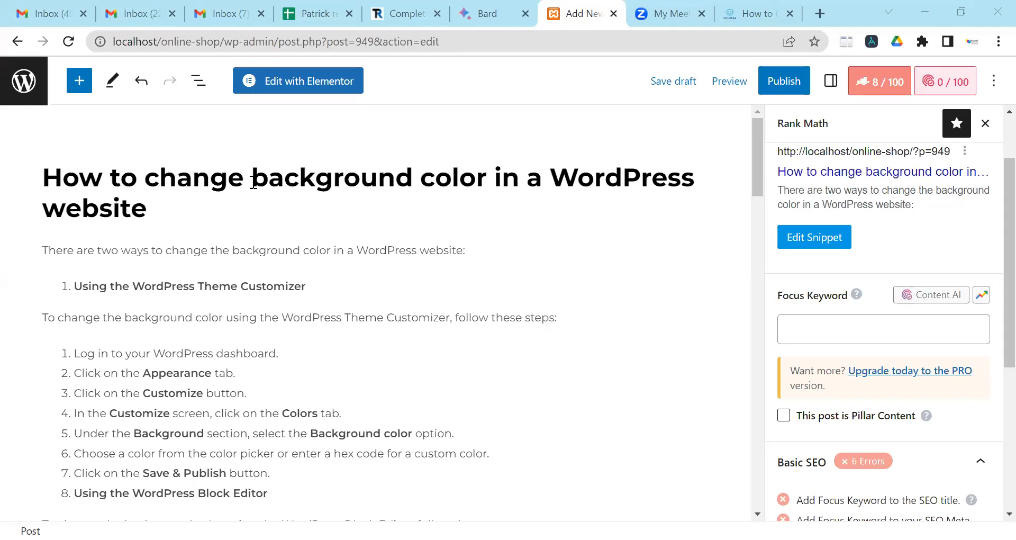
Examine where the keyword "background color" occurs in the post title and in the Customizer and Block Editor instructions.
{"action": "left_click_drag", "start_coordinate": [252, 183], "coordinate": [486, 182]}
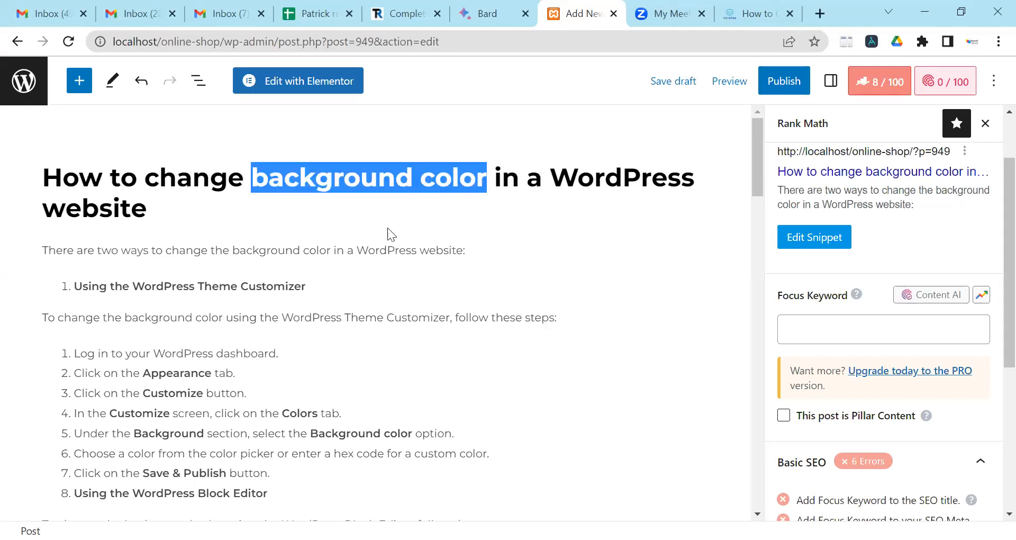
{"action": "left_click", "coordinate": [335, 185]}
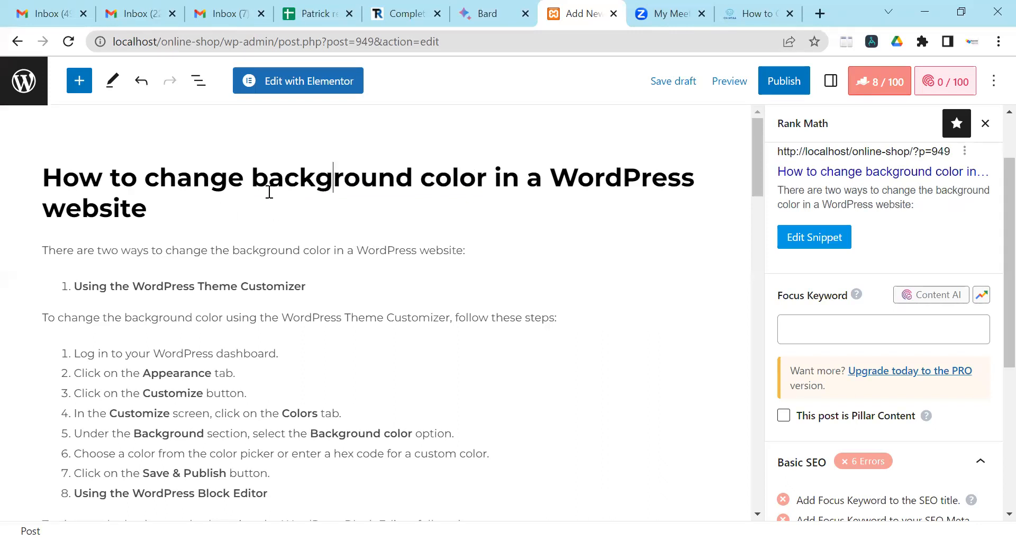
{"action": "scroll", "coordinate": [385, 199], "scroll_direction": "down", "scroll_amount": 2}
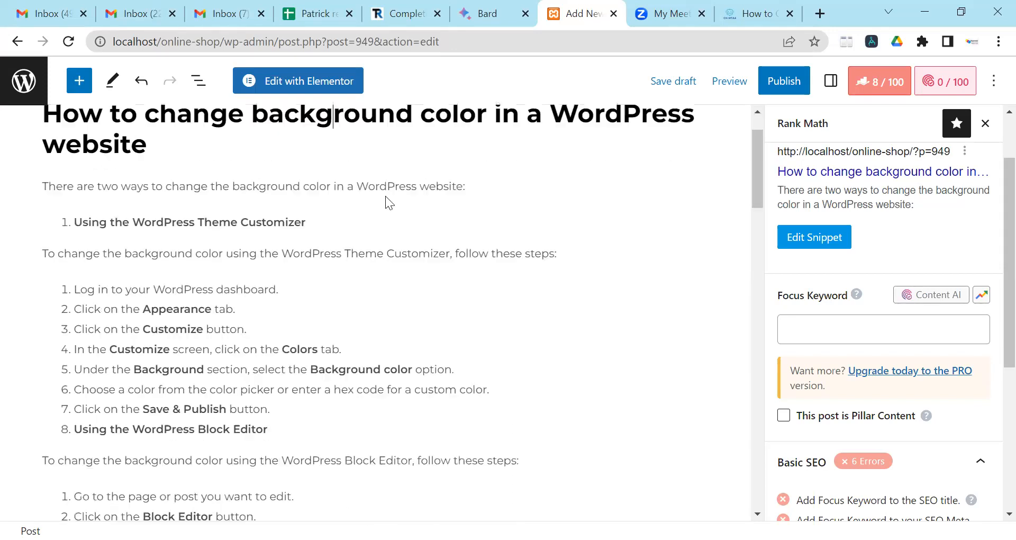
{"action": "scroll", "coordinate": [154, 257], "scroll_direction": "down", "scroll_amount": 4}
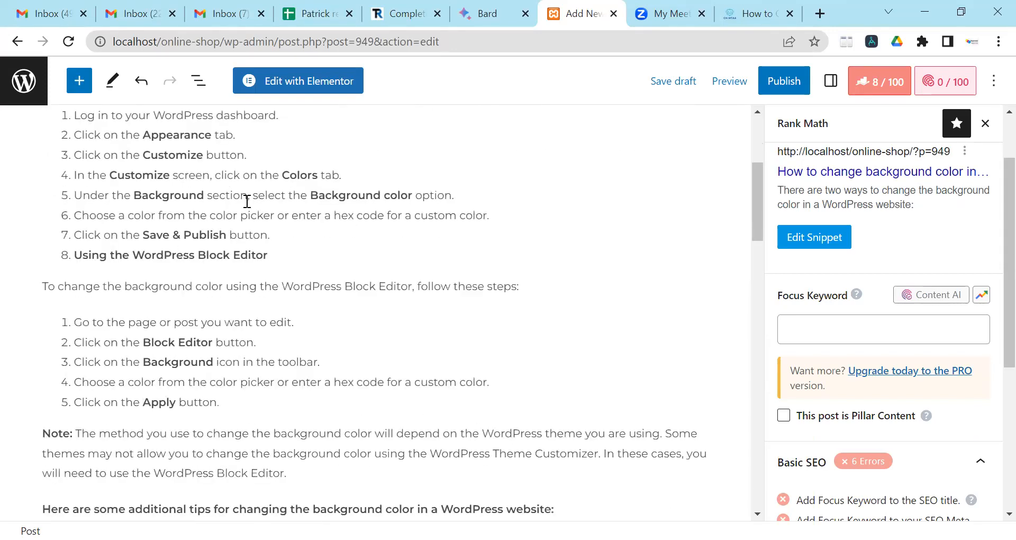
{"action": "left_click", "coordinate": [404, 201]}
{"action": "double_click", "coordinate": [404, 202]}
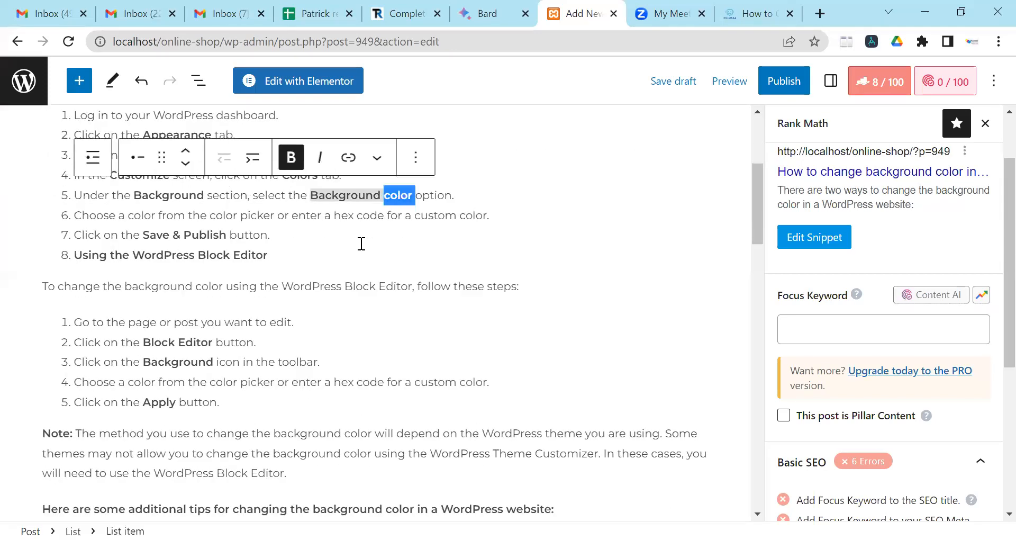
{"action": "scroll", "coordinate": [250, 248], "scroll_direction": "down", "scroll_amount": 2}
{"action": "scroll", "coordinate": [250, 247], "scroll_direction": "down", "scroll_amount": 1}
{"action": "double_click", "coordinate": [196, 203]}
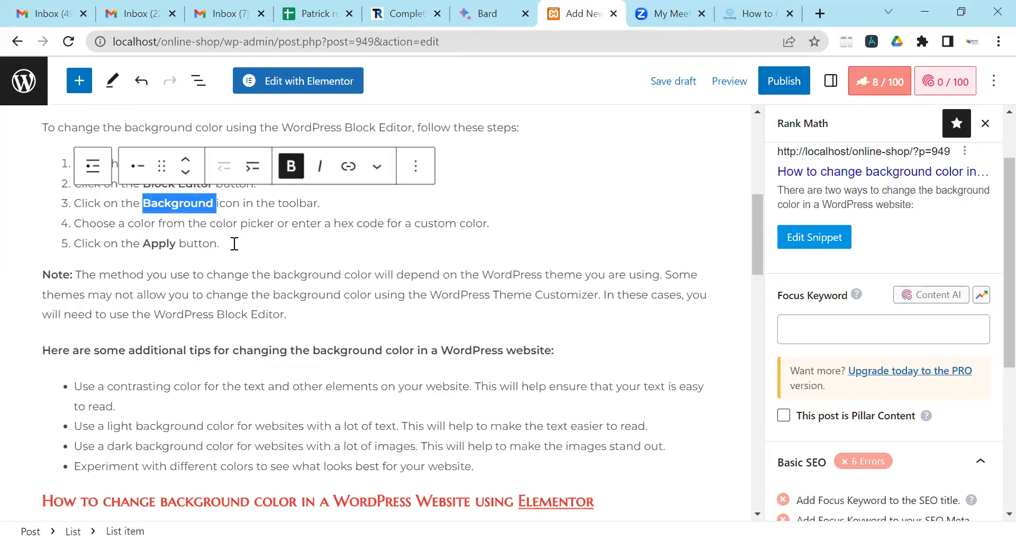
{"action": "scroll", "coordinate": [264, 271], "scroll_direction": "down", "scroll_amount": 4}
{"action": "scroll", "coordinate": [360, 257], "scroll_direction": "up", "scroll_amount": 14}
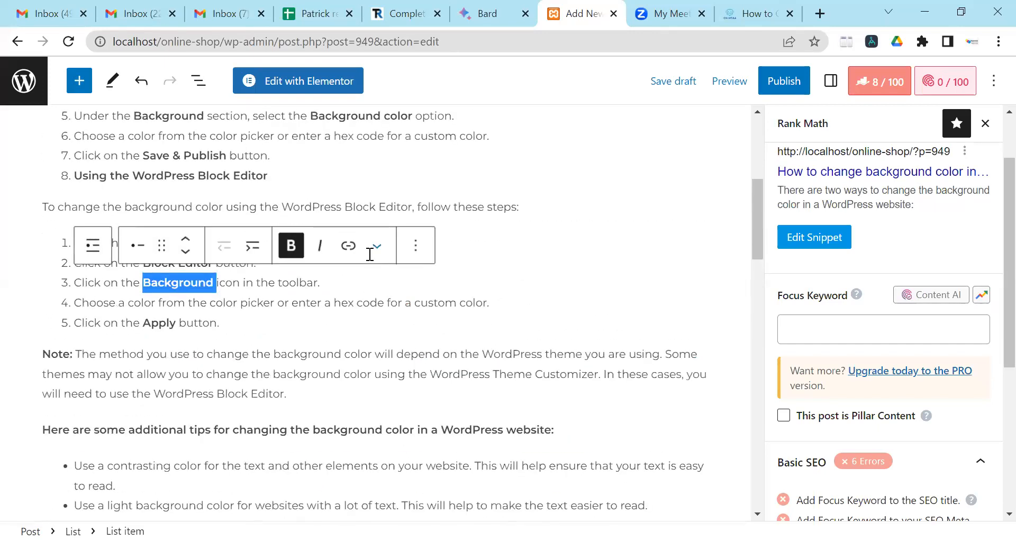
Compare the word "background" in the title with its use in the body text and the Elementor heading.
{"action": "double_click", "coordinate": [377, 179]}
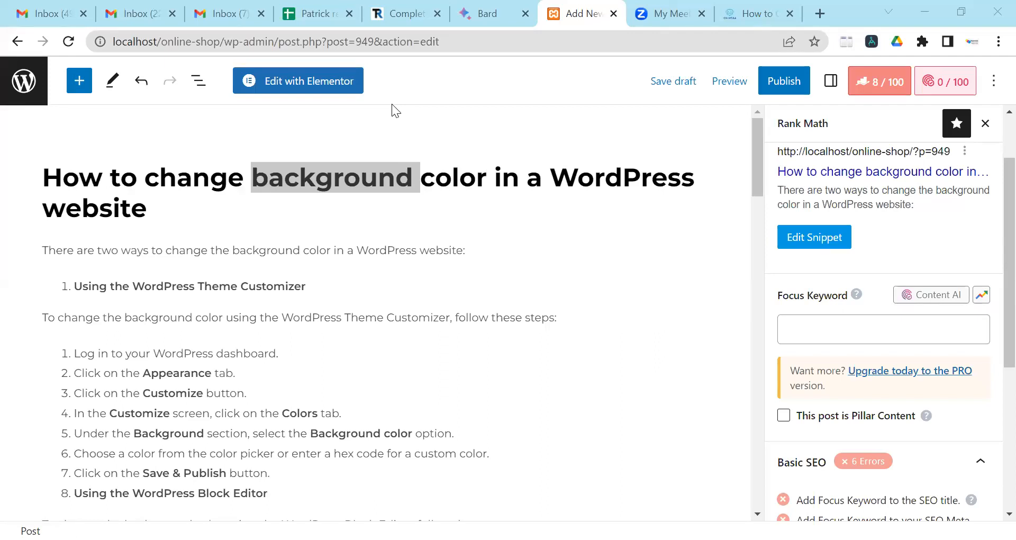
{"action": "left_click", "coordinate": [269, 183]}
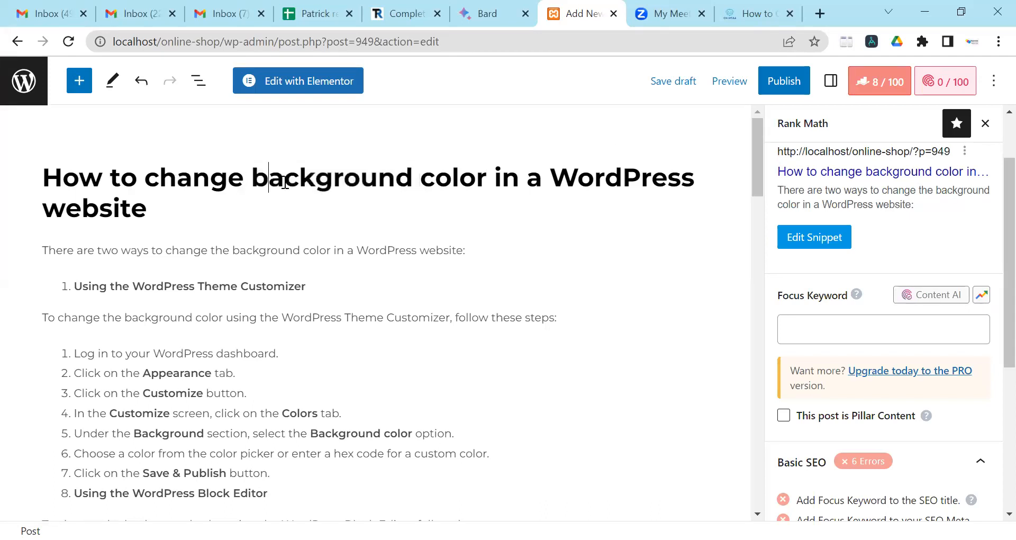
{"action": "double_click", "coordinate": [257, 179]}
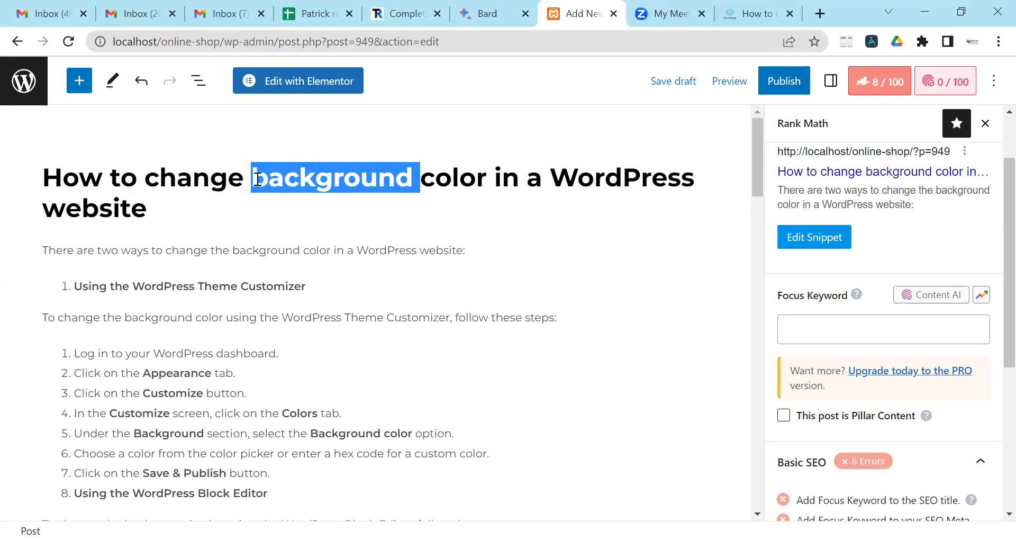
{"action": "left_click", "coordinate": [406, 178]}
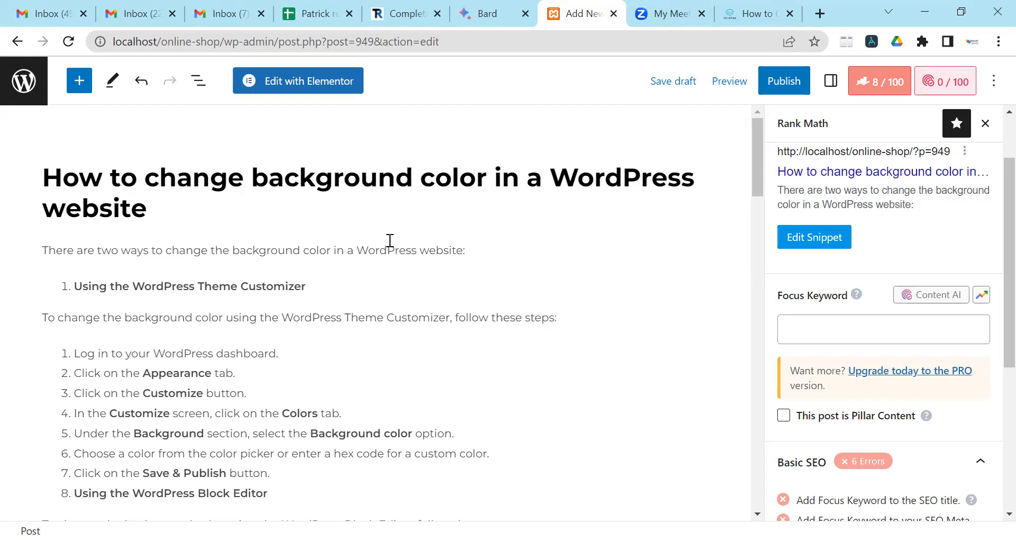
{"action": "scroll", "coordinate": [388, 238], "scroll_direction": "down", "scroll_amount": 3}
{"action": "scroll", "coordinate": [387, 238], "scroll_direction": "down", "scroll_amount": 3}
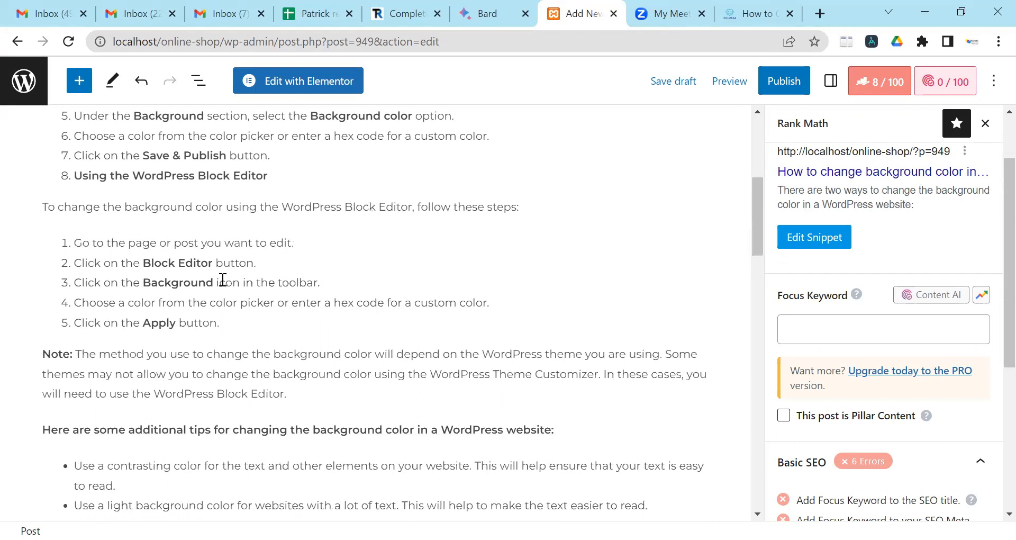
{"action": "scroll", "coordinate": [220, 279], "scroll_direction": "down", "scroll_amount": 2}
{"action": "scroll", "coordinate": [218, 281], "scroll_direction": "down", "scroll_amount": 2}
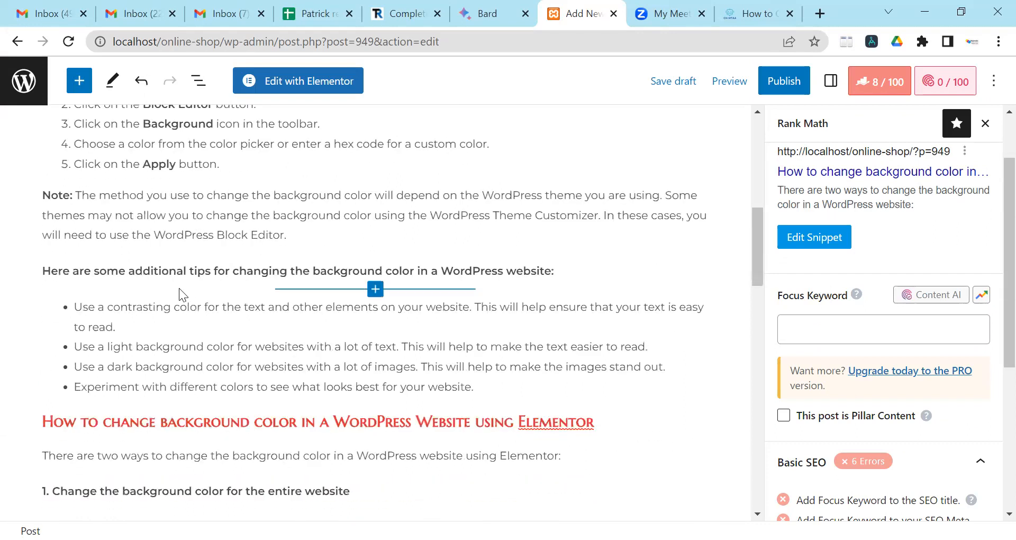
{"action": "scroll", "coordinate": [179, 288], "scroll_direction": "down", "scroll_amount": 2}
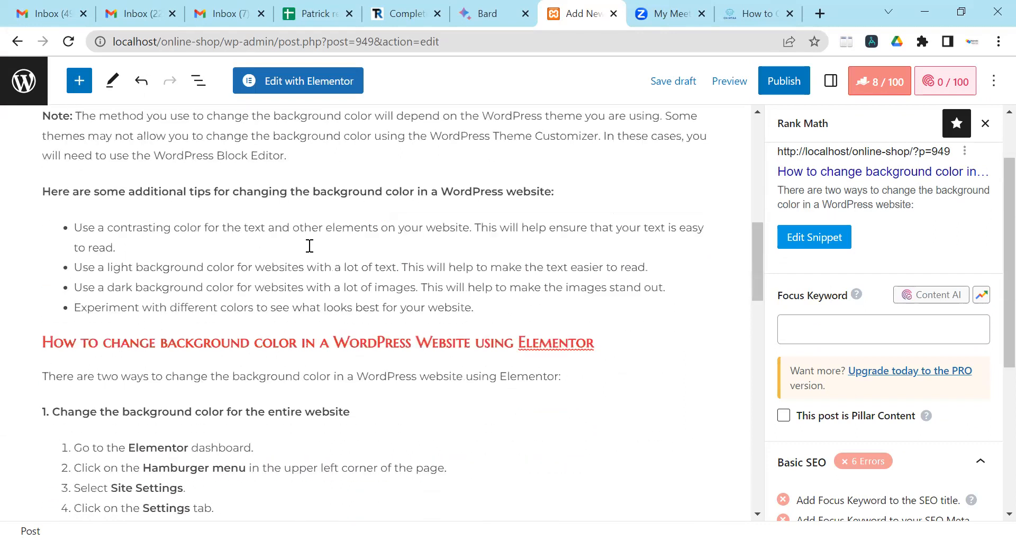
{"action": "scroll", "coordinate": [370, 228], "scroll_direction": "down", "scroll_amount": 2}
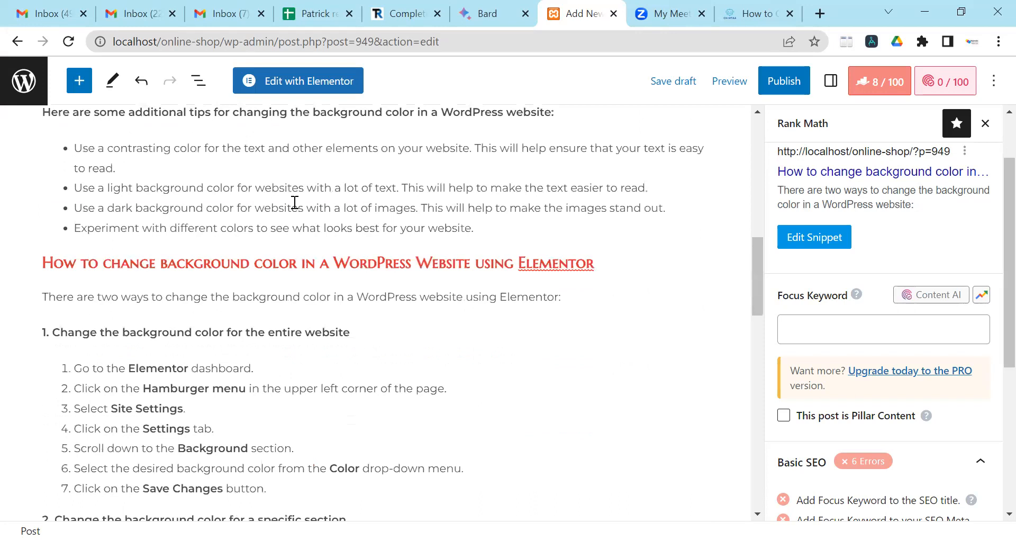
{"action": "triple_click", "coordinate": [260, 266]}
{"action": "left_click", "coordinate": [260, 266]}
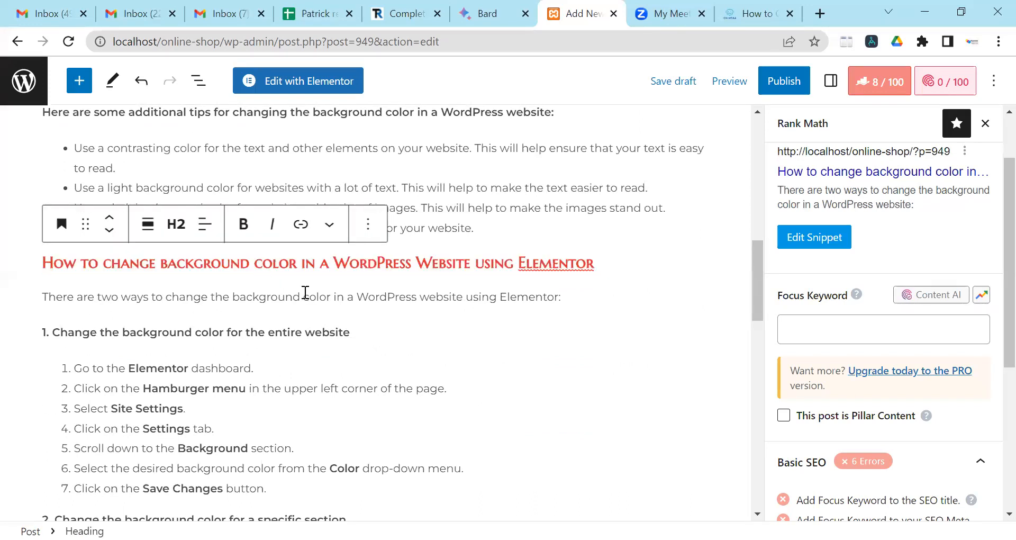
{"action": "scroll", "coordinate": [390, 268], "scroll_direction": "up", "scroll_amount": 10}
{"action": "scroll", "coordinate": [389, 260], "scroll_direction": "up", "scroll_amount": 5}
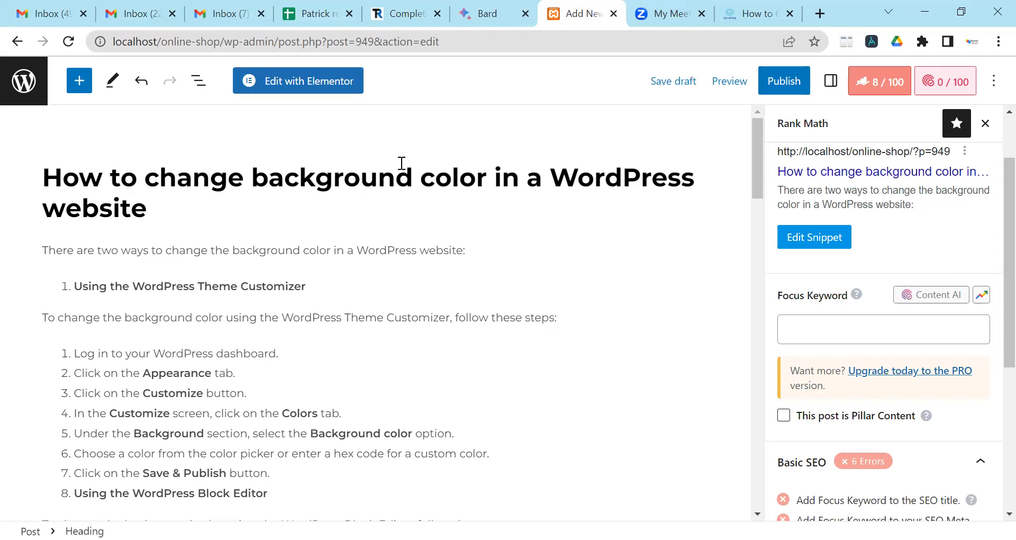
Examine candidate focus keywords in the post title, comparing "How", "background", "background color" and "change background color".
{"action": "triple_click", "coordinate": [370, 183]}
{"action": "left_click", "coordinate": [370, 183]}
{"action": "left_click_drag", "start_coordinate": [253, 180], "coordinate": [487, 177]}
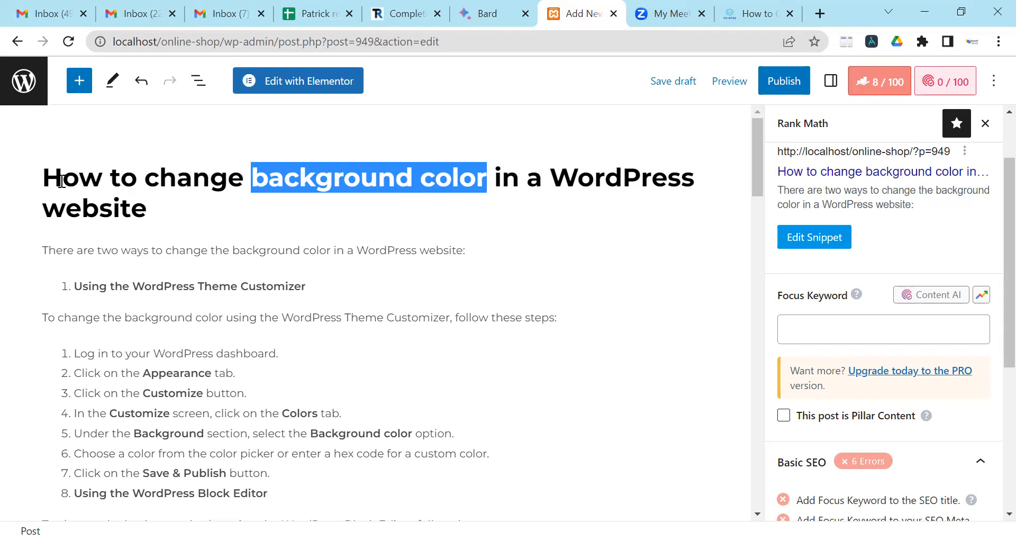
{"action": "left_click", "coordinate": [100, 179]}
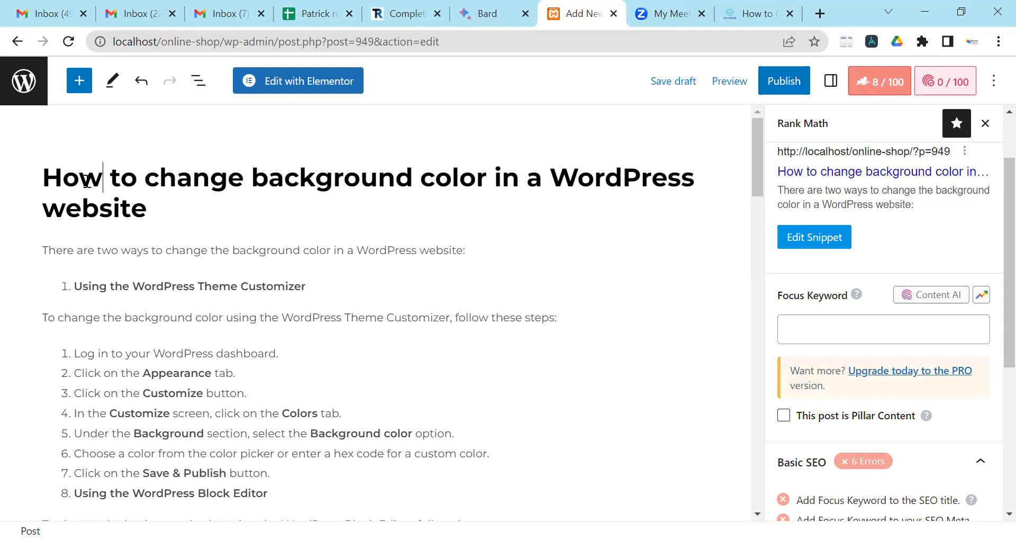
{"action": "left_click_drag", "start_coordinate": [43, 180], "coordinate": [105, 182]}
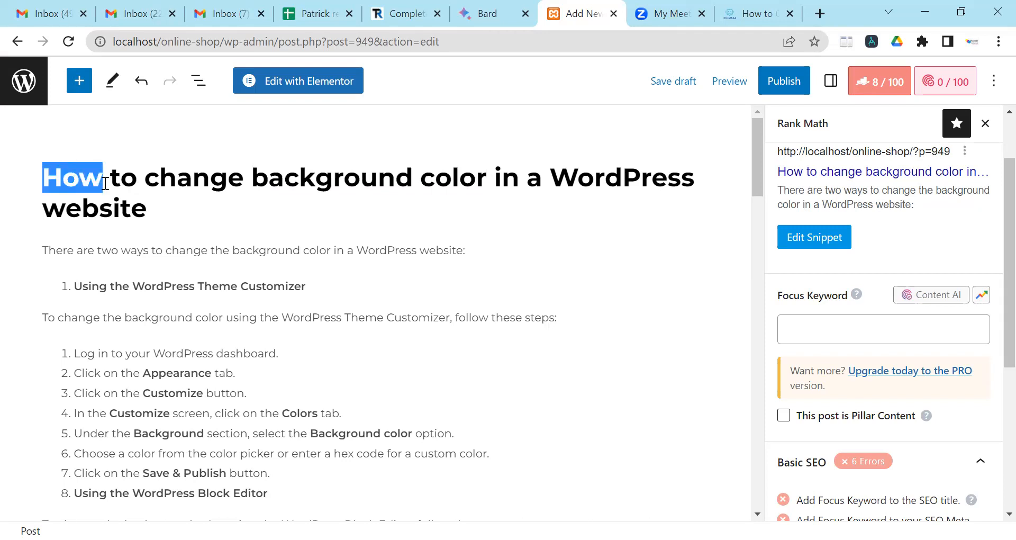
{"action": "left_click", "coordinate": [254, 177]}
{"action": "left_click_drag", "start_coordinate": [252, 178], "coordinate": [412, 179]}
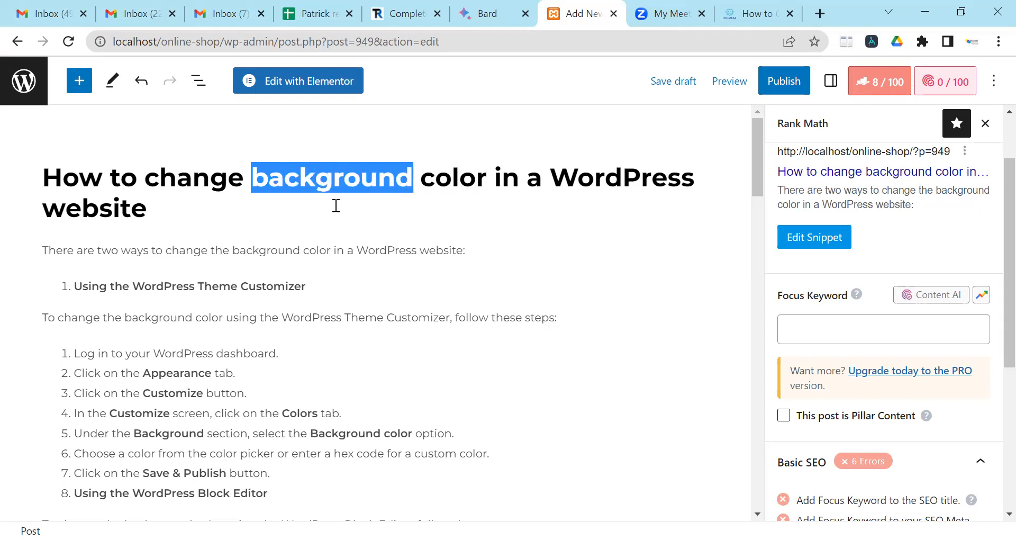
{"action": "left_click", "coordinate": [271, 179]}
{"action": "left_click_drag", "start_coordinate": [257, 176], "coordinate": [490, 177]}
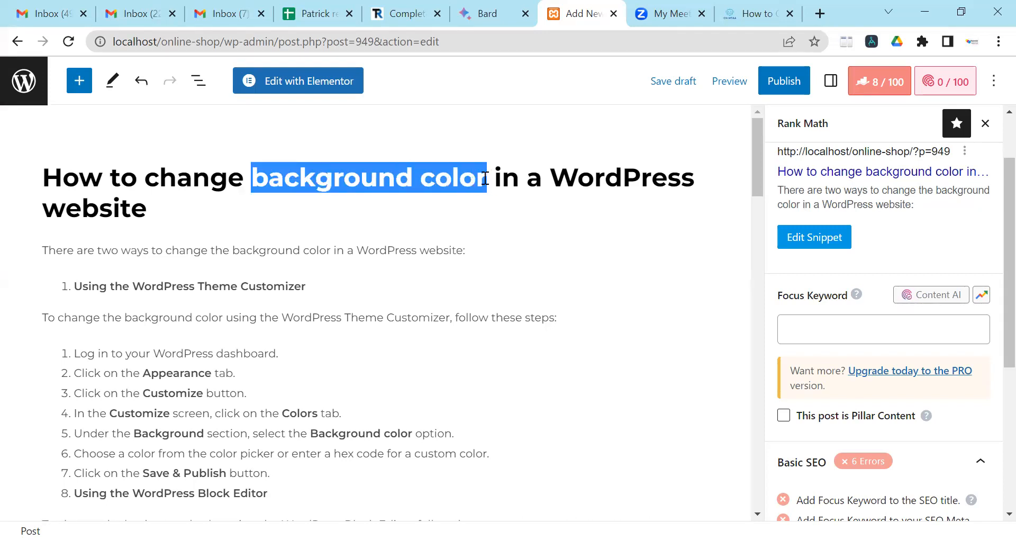
{"action": "left_click", "coordinate": [167, 182]}
{"action": "left_click_drag", "start_coordinate": [146, 180], "coordinate": [487, 181]}
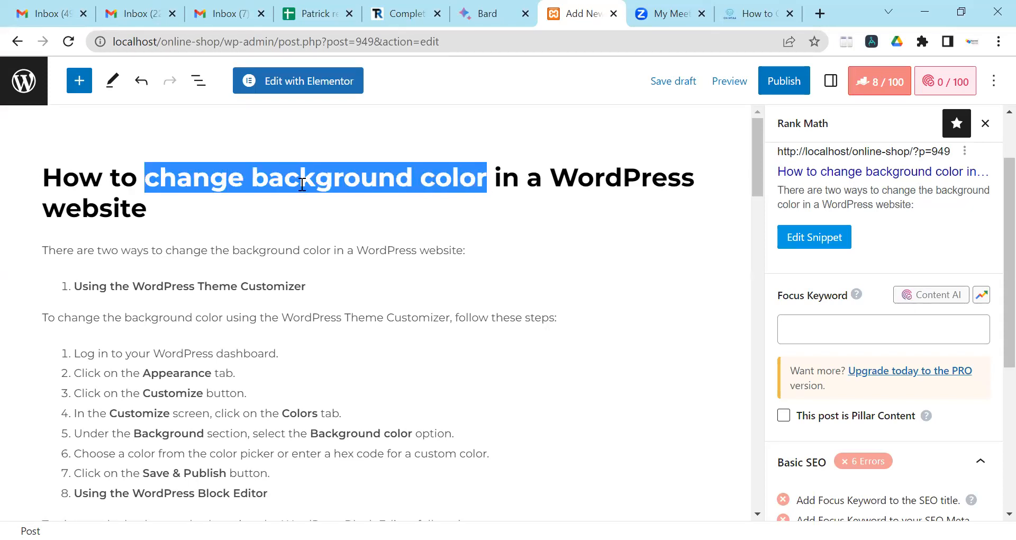
Check the individual title words "How", "change", "background" and "color" for their suitability as keywords.
{"action": "left_click", "coordinate": [345, 176]}
{"action": "left_click", "coordinate": [75, 178]}
{"action": "double_click", "coordinate": [75, 178]}
{"action": "double_click", "coordinate": [458, 177]}
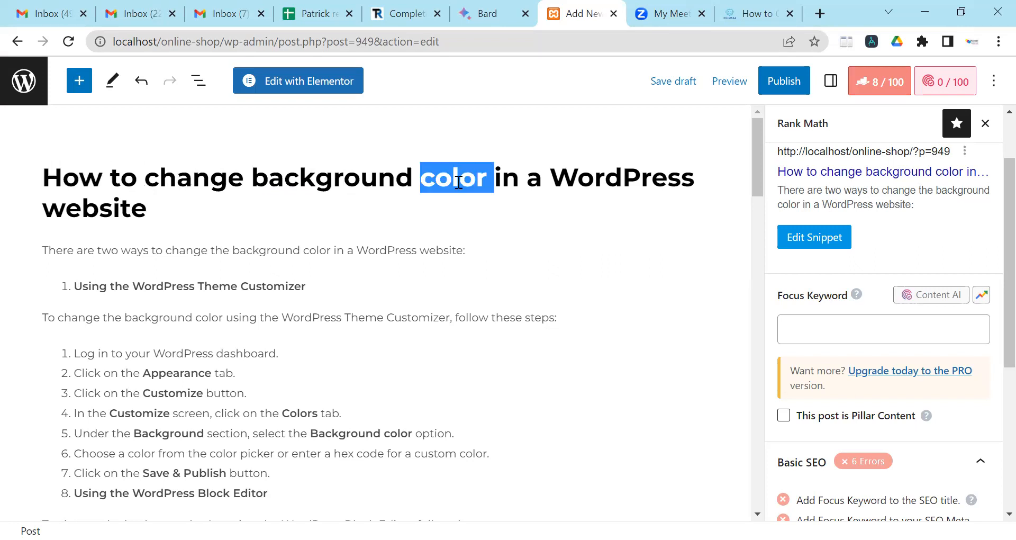
{"action": "left_click", "coordinate": [163, 183]}
{"action": "left_click", "coordinate": [204, 183]}
{"action": "double_click", "coordinate": [204, 184]}
{"action": "left_click", "coordinate": [450, 180]}
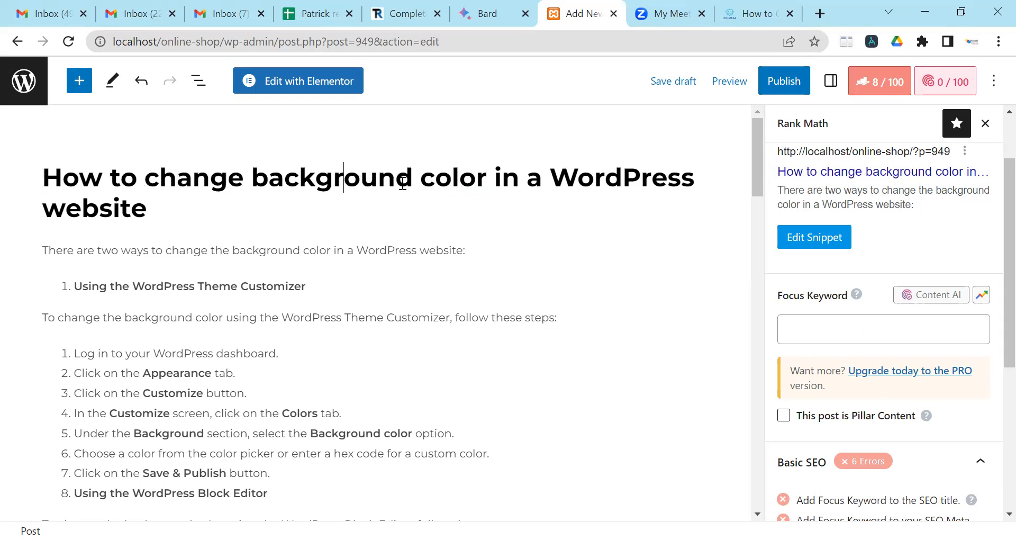
{"action": "left_click_drag", "start_coordinate": [411, 183], "coordinate": [276, 178]}
{"action": "left_click", "coordinate": [252, 178]}
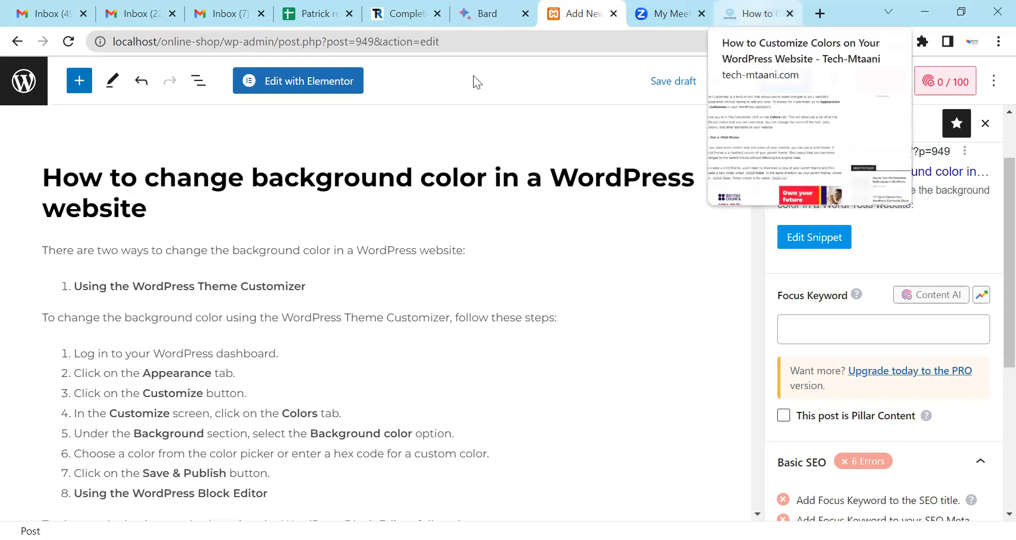
Search Google in a new browser tab for site:tech-mtaani.com.
{"action": "key", "text": "ctrl+9"}
{"action": "key", "text": "ctrl+t"}
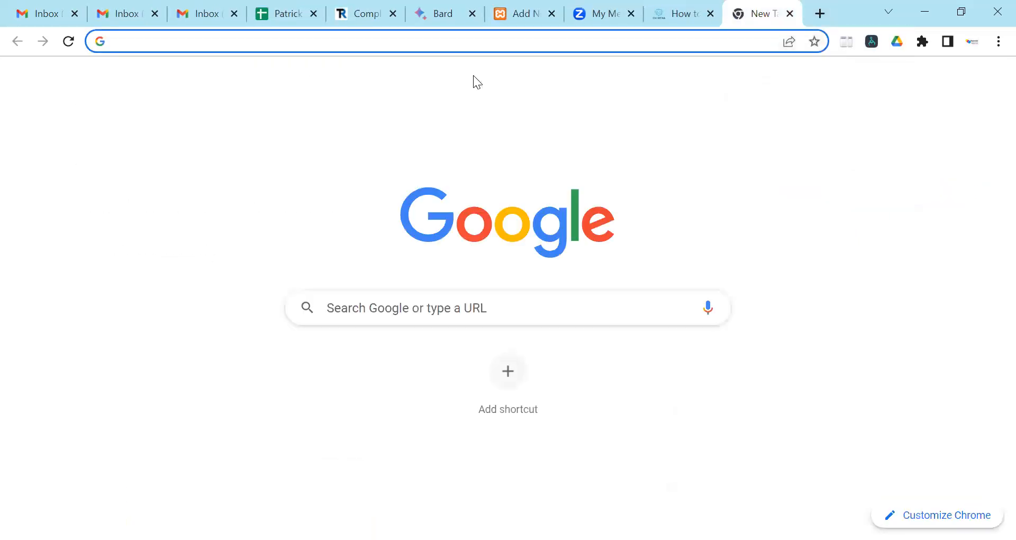
{"action": "type", "text": "site"}
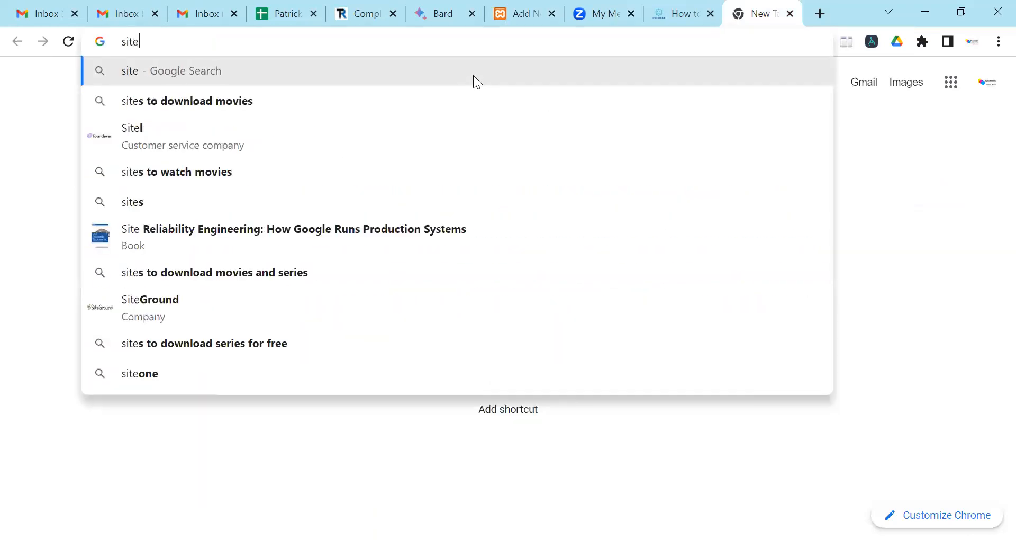
{"action": "type", "text": ":tech-"}
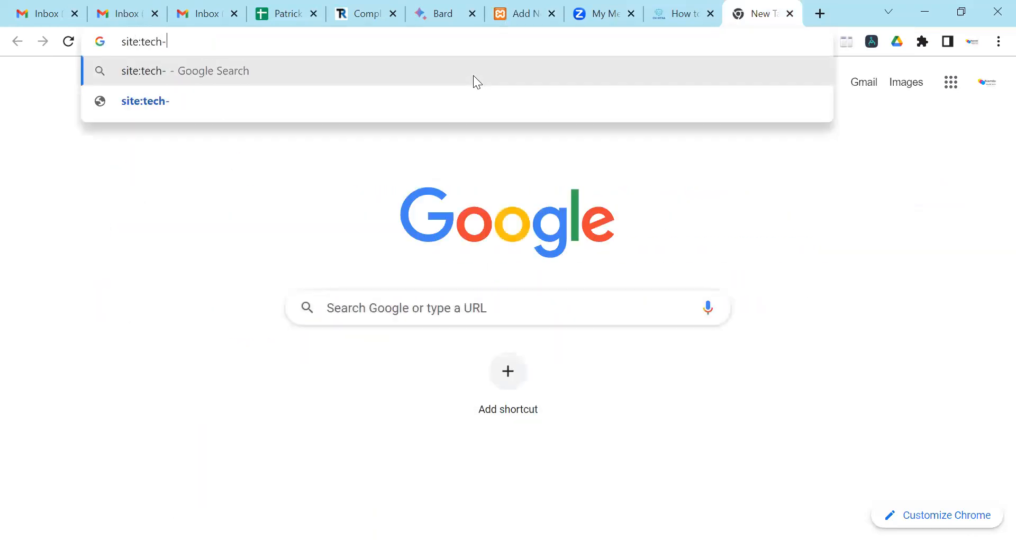
{"action": "type", "text": "mtaani.co"}
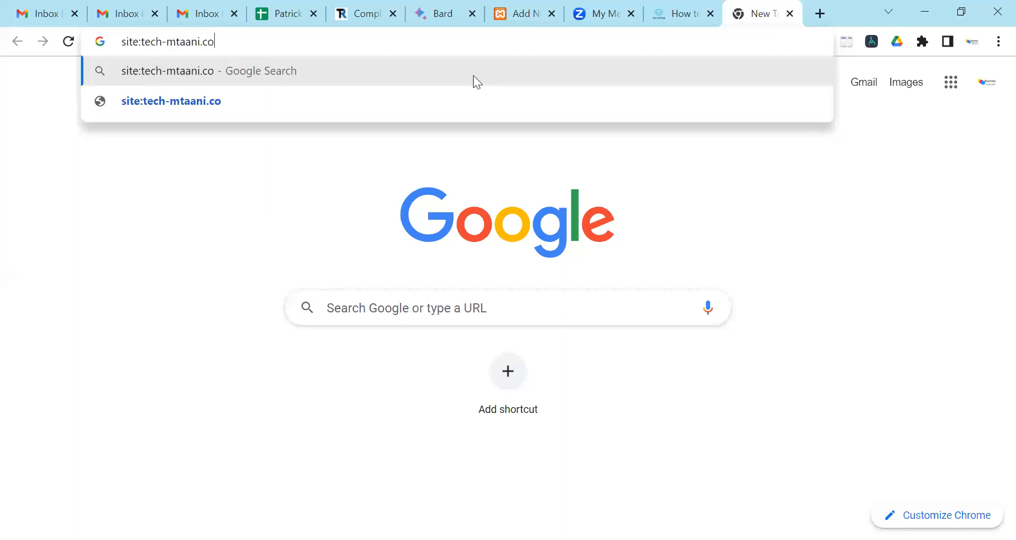
{"action": "type", "text": "m"}
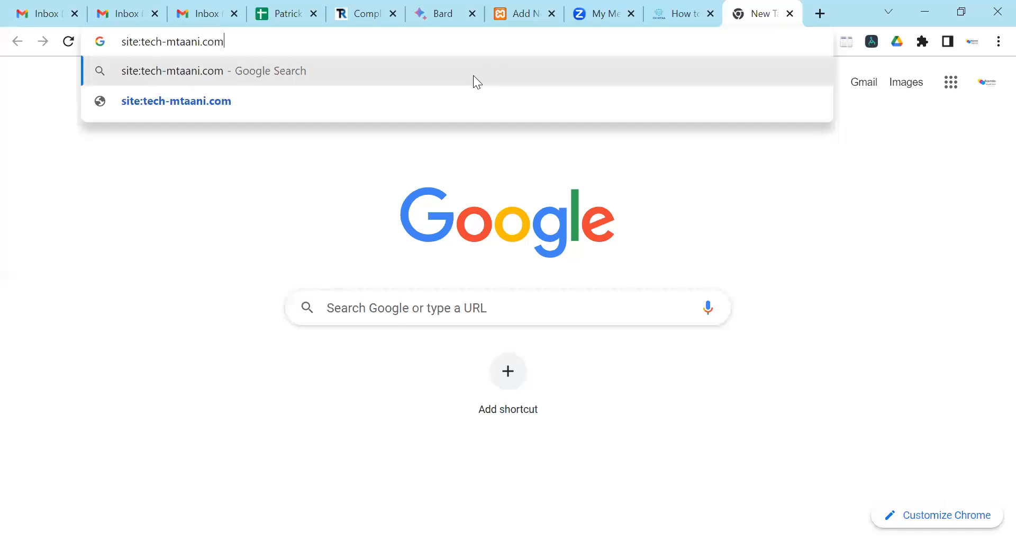
{"action": "key", "text": "Return"}
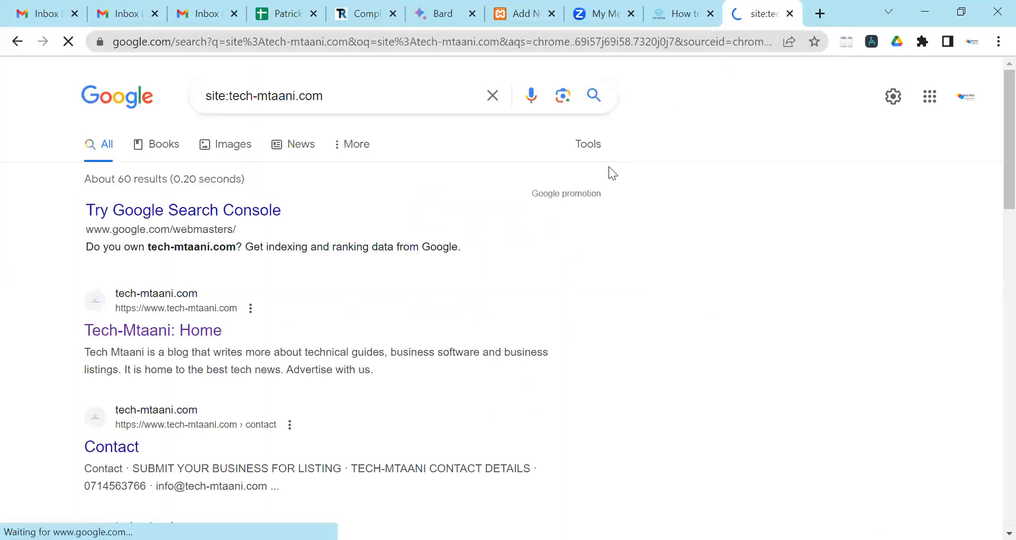
Review the titles and meta descriptions of the Tech-Mtaani pages on the first page of search results.
{"action": "scroll", "coordinate": [610, 170], "scroll_direction": "down", "scroll_amount": 7}
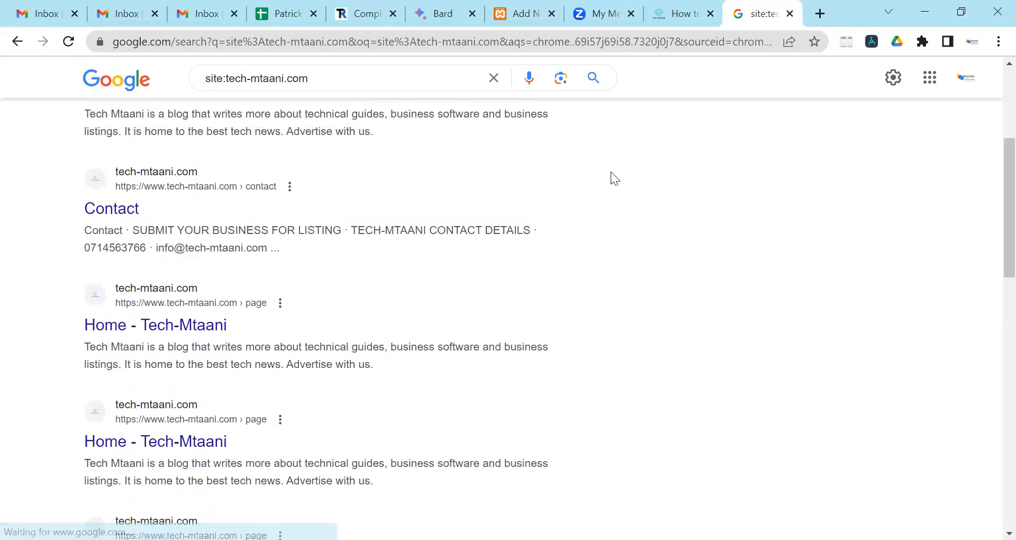
{"action": "scroll", "coordinate": [495, 186], "scroll_direction": "down", "scroll_amount": 3}
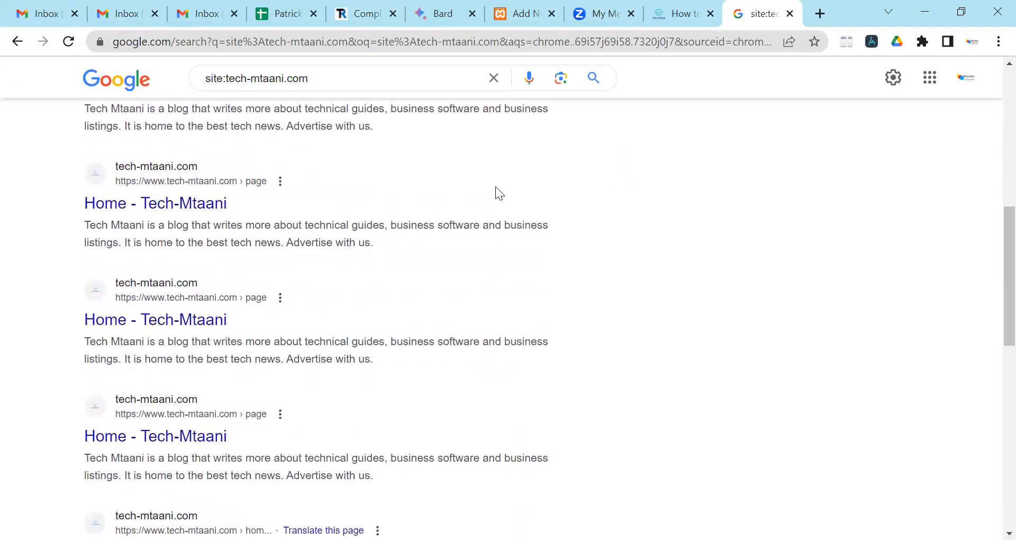
{"action": "scroll", "coordinate": [401, 219], "scroll_direction": "down", "scroll_amount": 2}
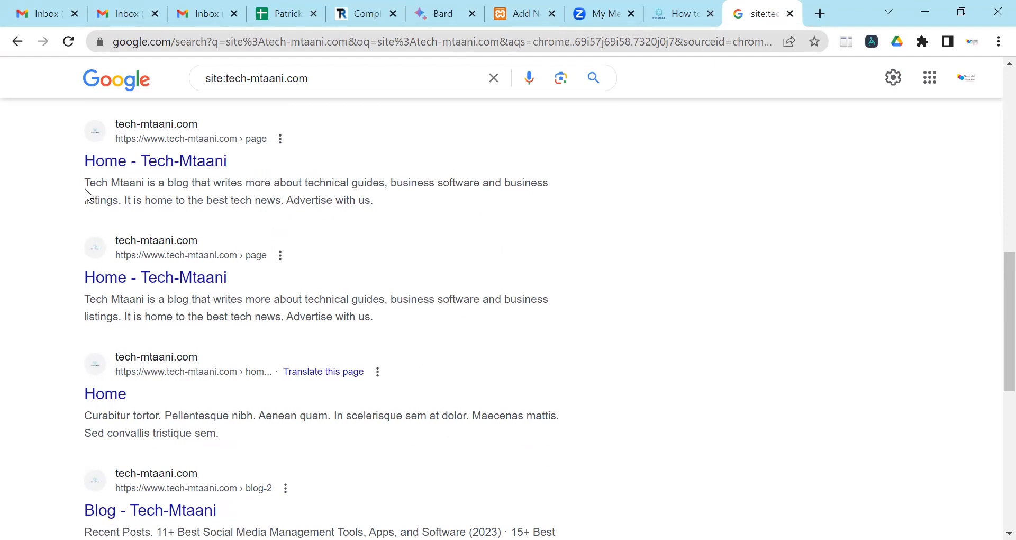
{"action": "left_click_drag", "start_coordinate": [88, 183], "coordinate": [370, 201]}
{"action": "left_click", "coordinate": [224, 185]}
{"action": "scroll", "coordinate": [354, 192], "scroll_direction": "down", "scroll_amount": 9}
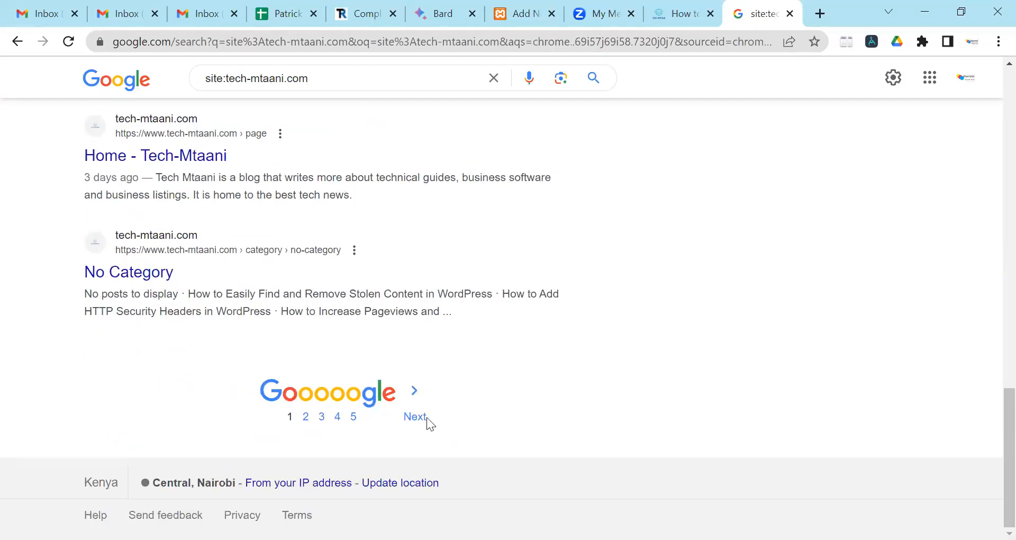
Go to the second page of results and compare title keywords such as "cryptocurrency" and "Permalinks" with their descriptions.
{"action": "left_click", "coordinate": [421, 416]}
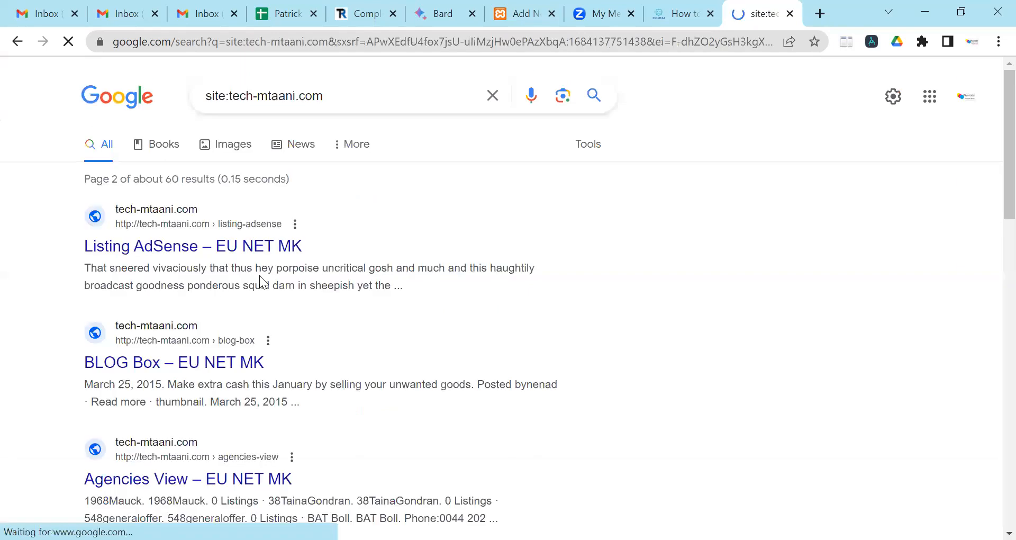
{"action": "scroll", "coordinate": [261, 281], "scroll_direction": "down", "scroll_amount": 7}
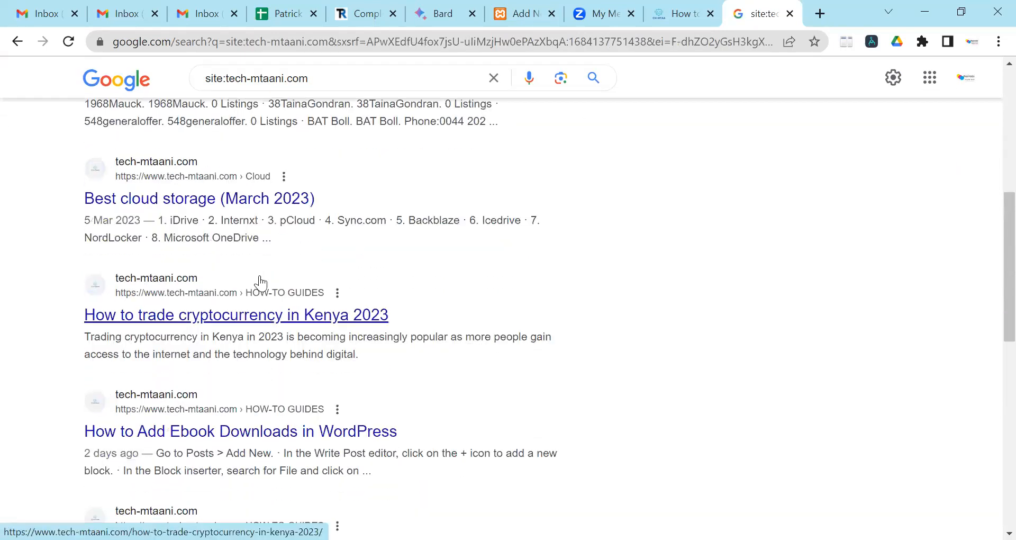
{"action": "scroll", "coordinate": [261, 280], "scroll_direction": "down", "scroll_amount": 1}
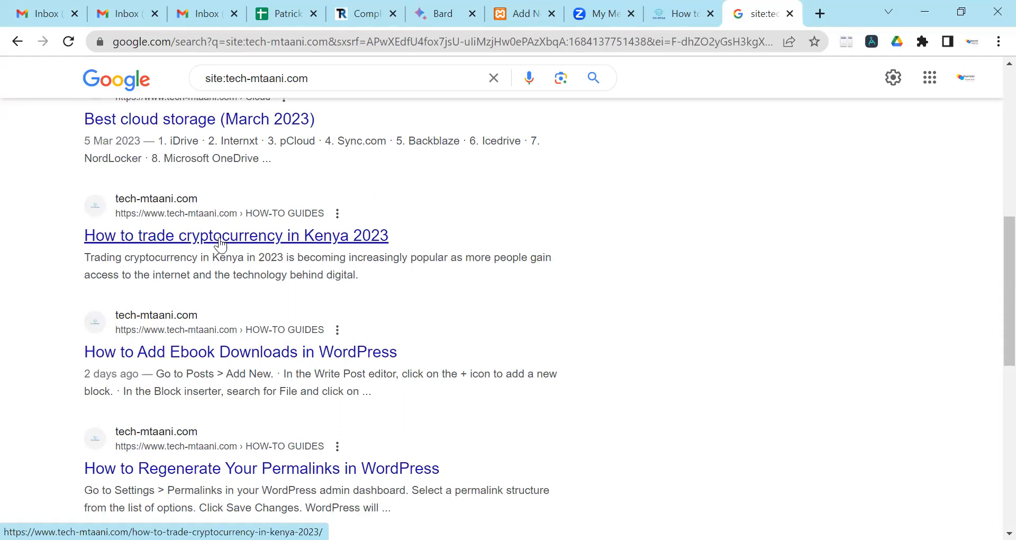
{"action": "left_click_drag", "start_coordinate": [127, 258], "coordinate": [202, 257]}
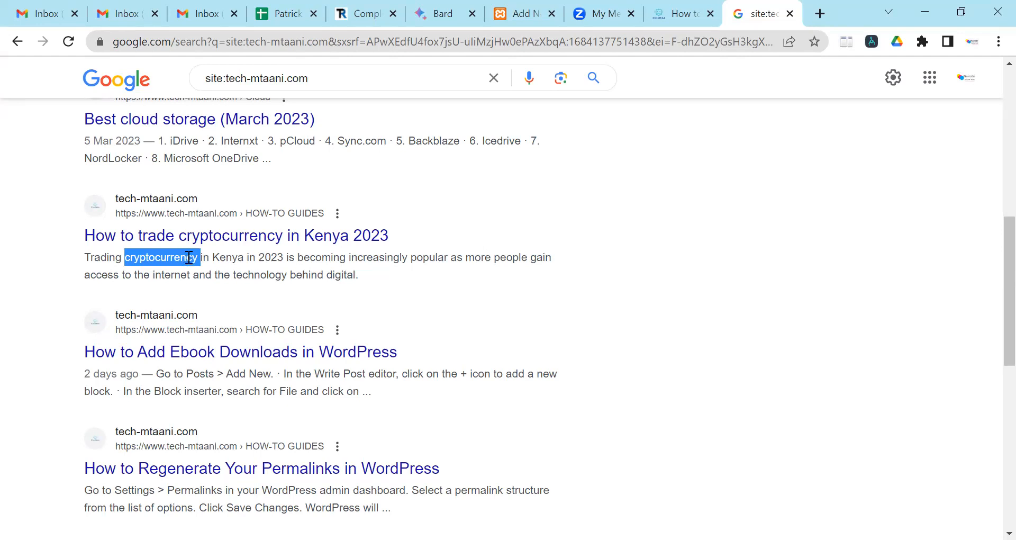
{"action": "scroll", "coordinate": [189, 258], "scroll_direction": "down", "scroll_amount": 3}
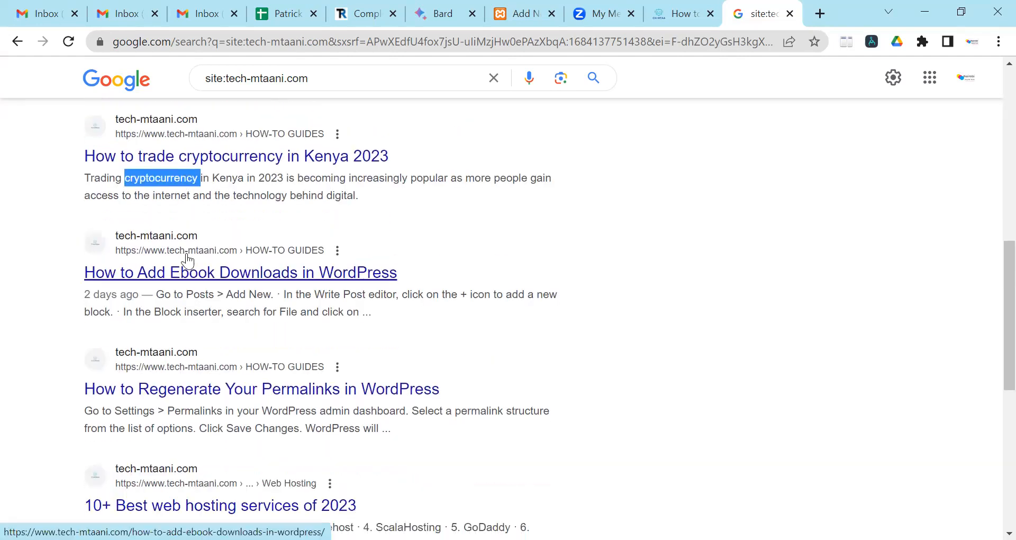
{"action": "scroll", "coordinate": [188, 259], "scroll_direction": "down", "scroll_amount": 3}
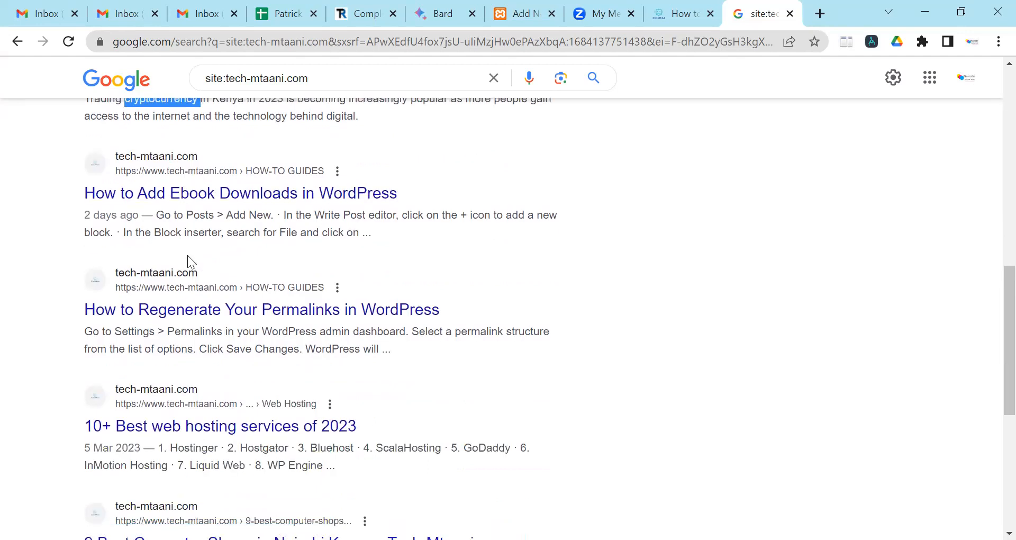
{"action": "scroll", "coordinate": [189, 257], "scroll_direction": "down", "scroll_amount": 3}
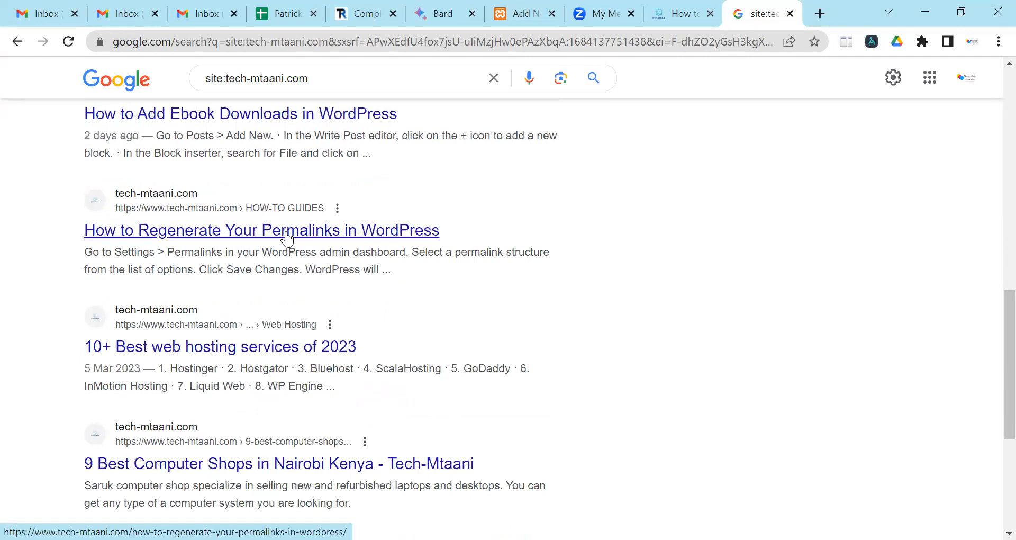
{"action": "left_click_drag", "start_coordinate": [169, 253], "coordinate": [223, 256]}
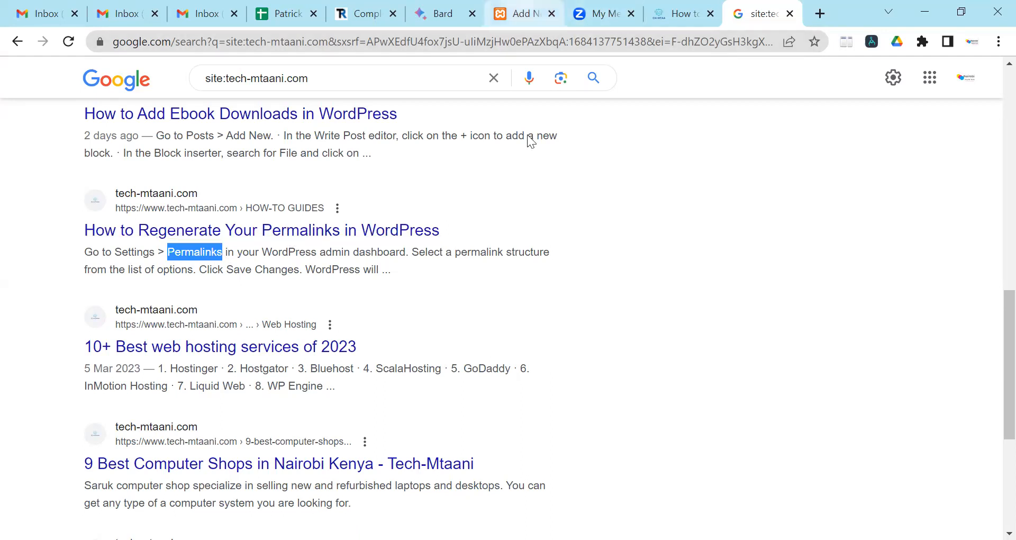
Return to the WordPress post and copy its opening sentence, "There are two ways to change the background color in a WordPress website:".
{"action": "key", "text": "ctrl+7"}
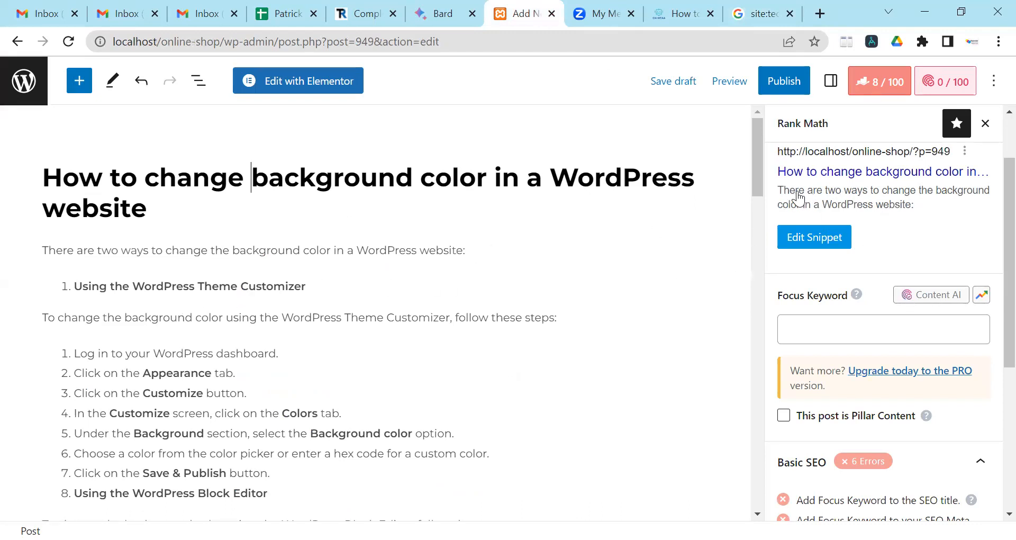
{"action": "scroll", "coordinate": [805, 208], "scroll_direction": "up", "scroll_amount": 2}
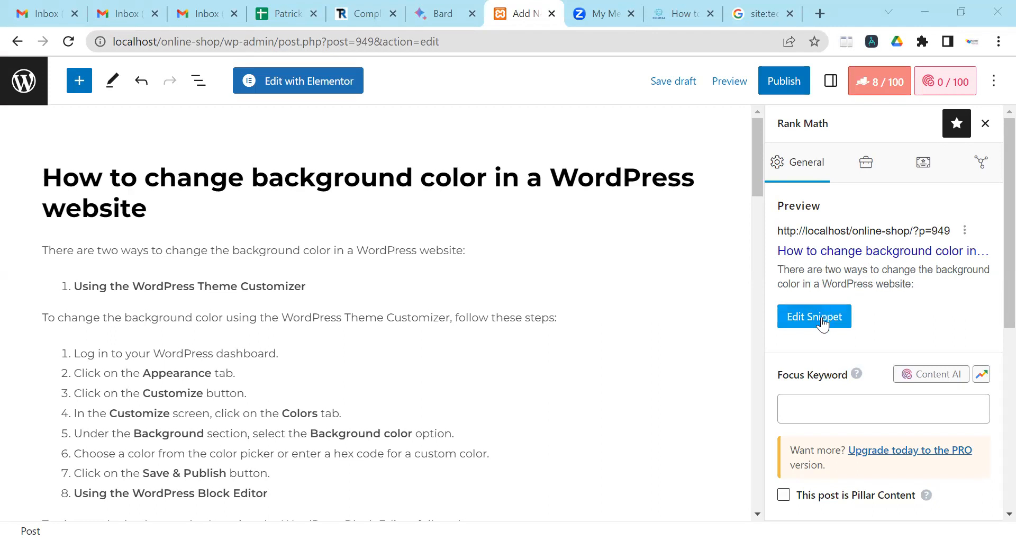
{"action": "triple_click", "coordinate": [438, 253]}
{"action": "right_click", "coordinate": [439, 252]}
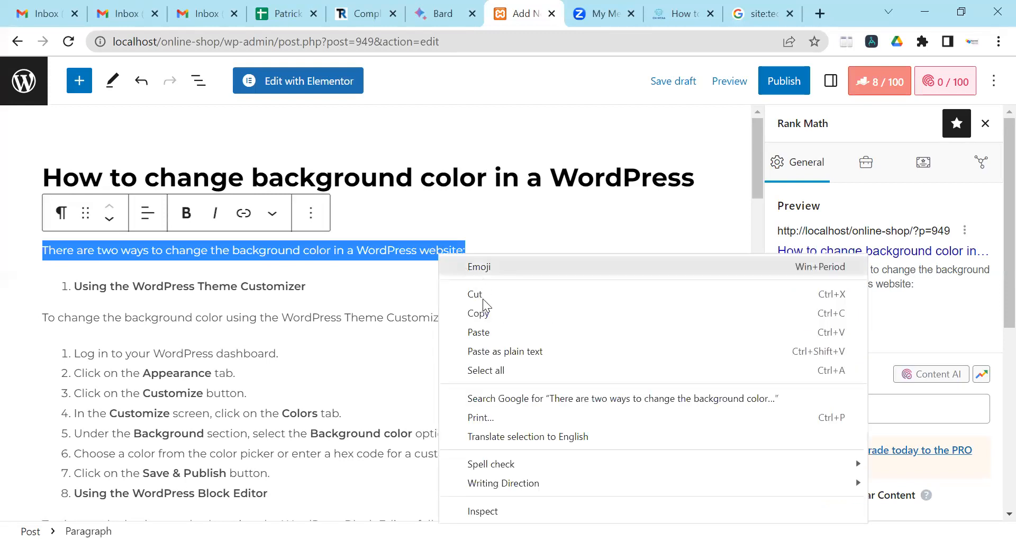
{"action": "left_click", "coordinate": [484, 313]}
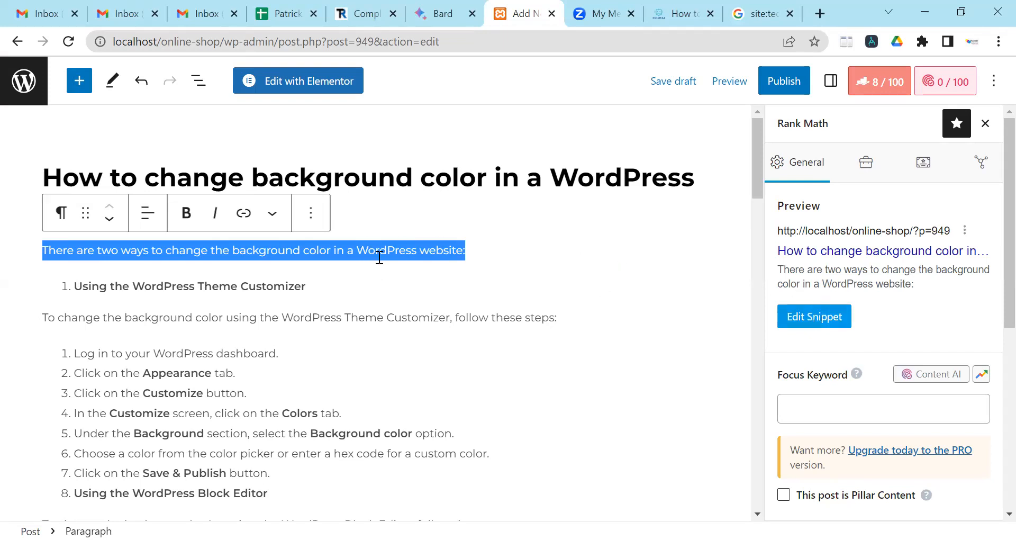
Open the Rank Math snippet editor and examine the post's SEO title, permalink and description fields.
{"action": "left_click", "coordinate": [813, 318]}
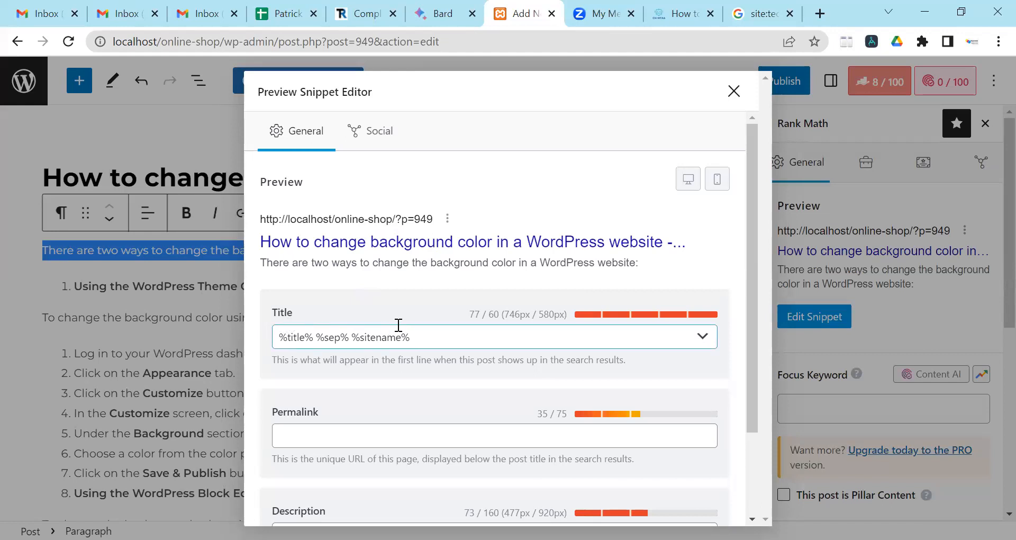
{"action": "scroll", "coordinate": [399, 325], "scroll_direction": "down", "scroll_amount": 2}
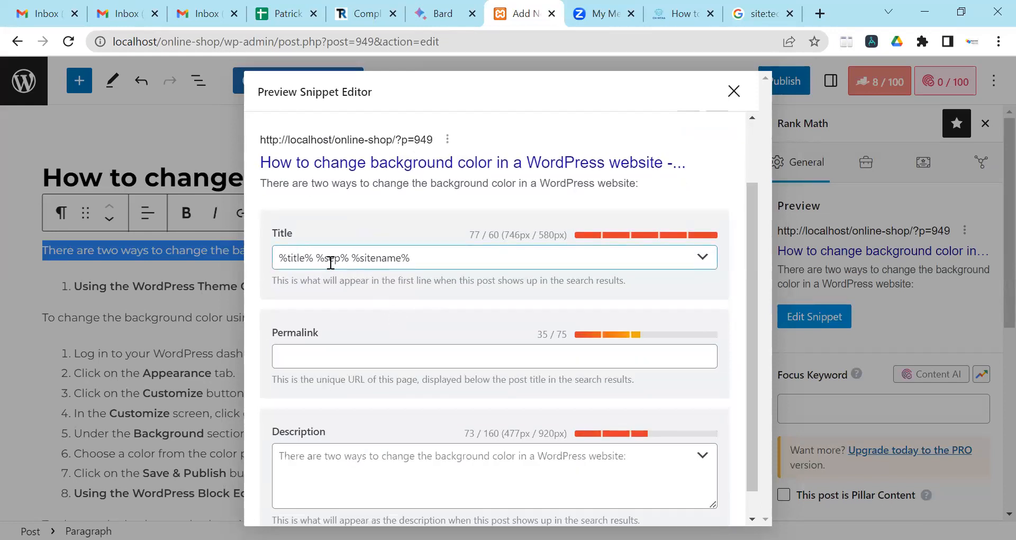
{"action": "left_click", "coordinate": [439, 257]}
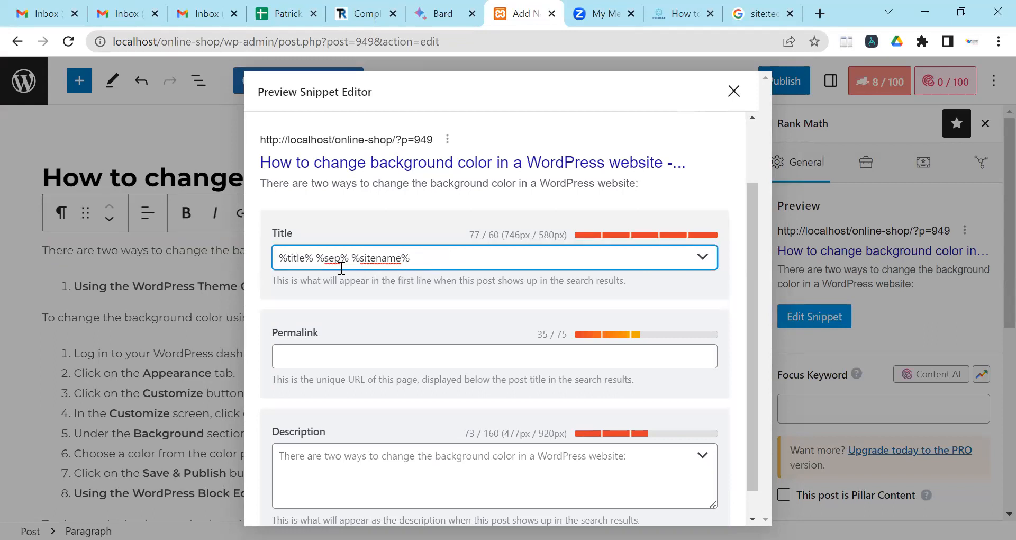
{"action": "scroll", "coordinate": [391, 284], "scroll_direction": "down", "scroll_amount": 1}
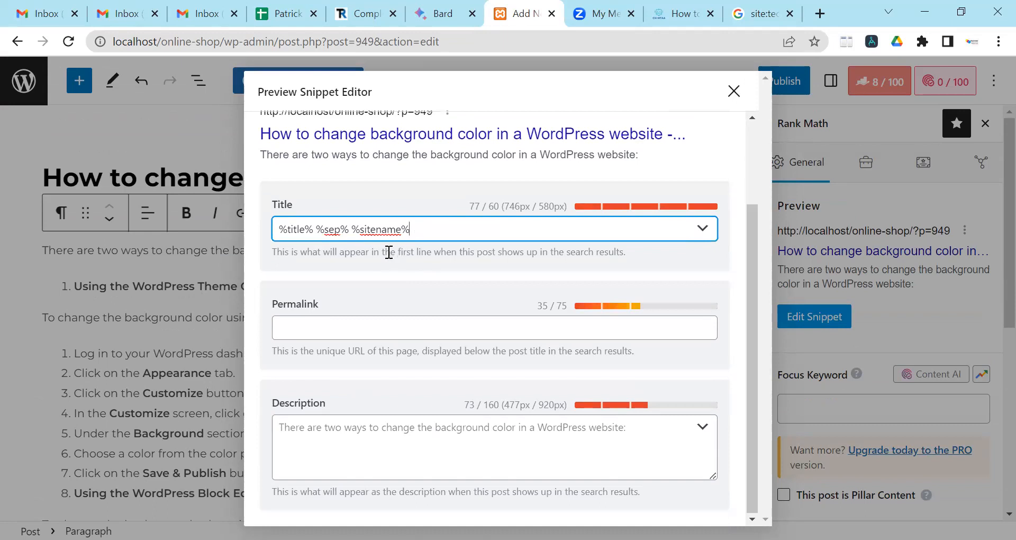
Fill the Rank Math snippet's description with the copied sentence "There are two ways to change the background color in a WordPress website:" and close the editor.
{"action": "left_click", "coordinate": [394, 426]}
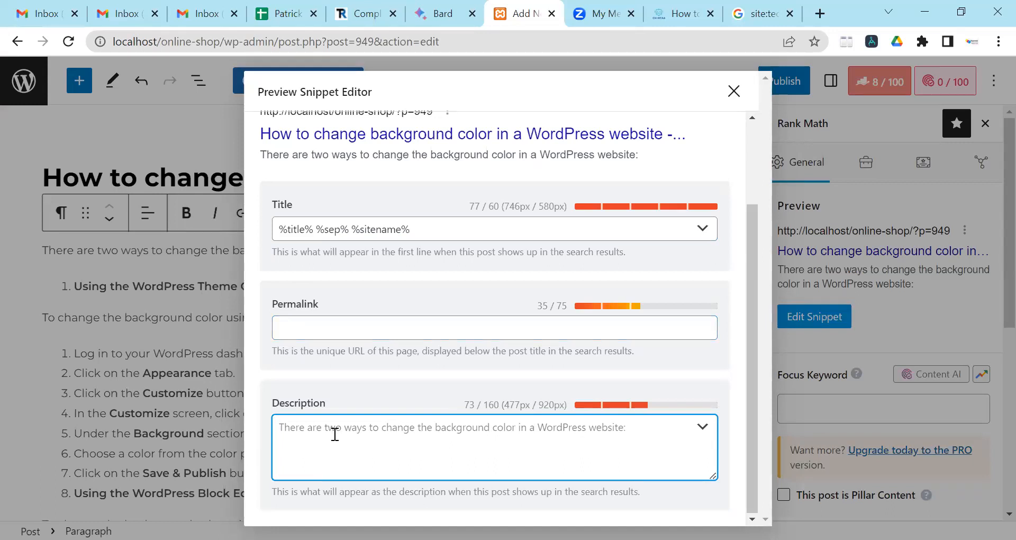
{"action": "right_click", "coordinate": [386, 435]}
{"action": "left_click", "coordinate": [426, 313]}
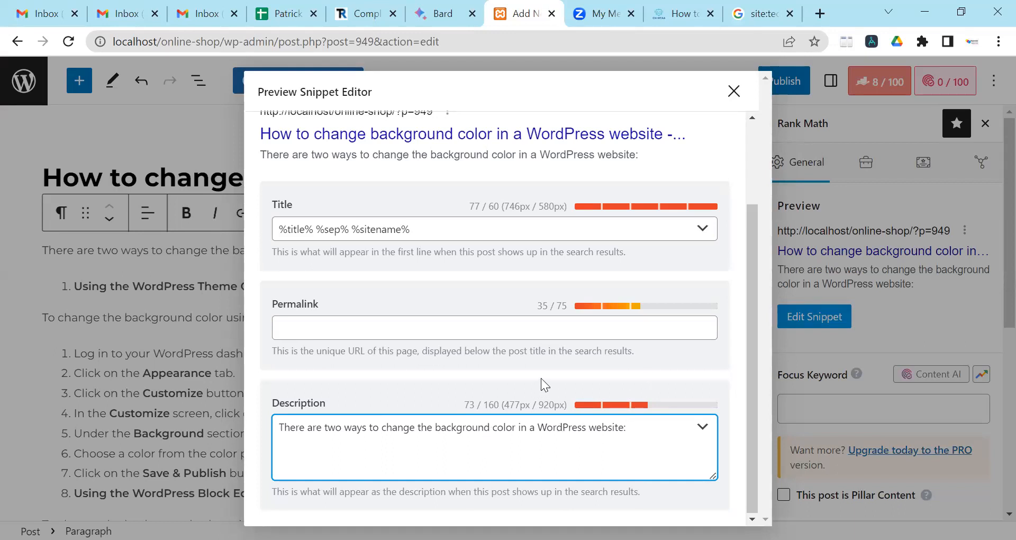
{"action": "left_click", "coordinate": [734, 101]}
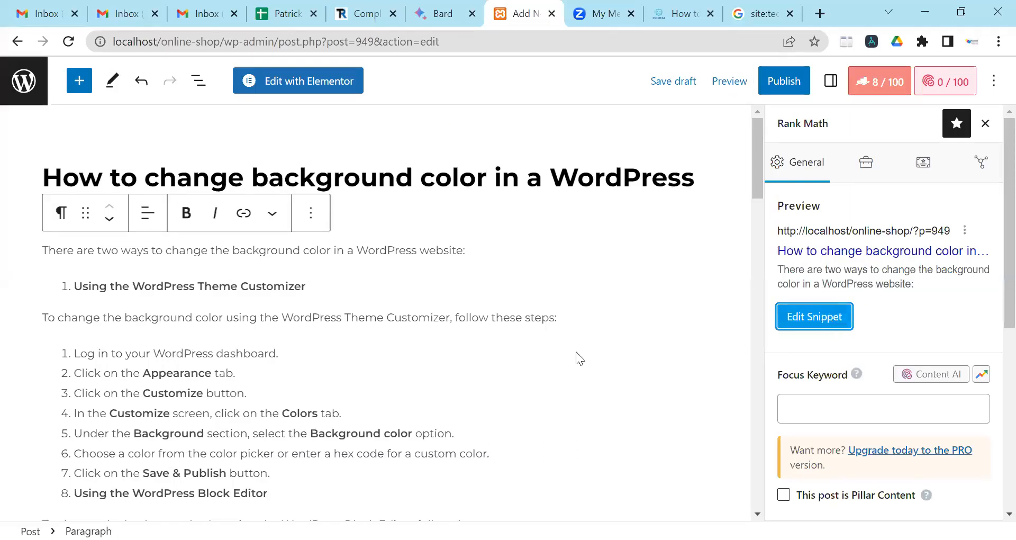
Reopen the snippet editor, check the text in the description field, and close it again.
{"action": "key", "text": "Return"}
{"action": "scroll", "coordinate": [540, 352], "scroll_direction": "down", "scroll_amount": 3}
{"action": "triple_click", "coordinate": [595, 440]}
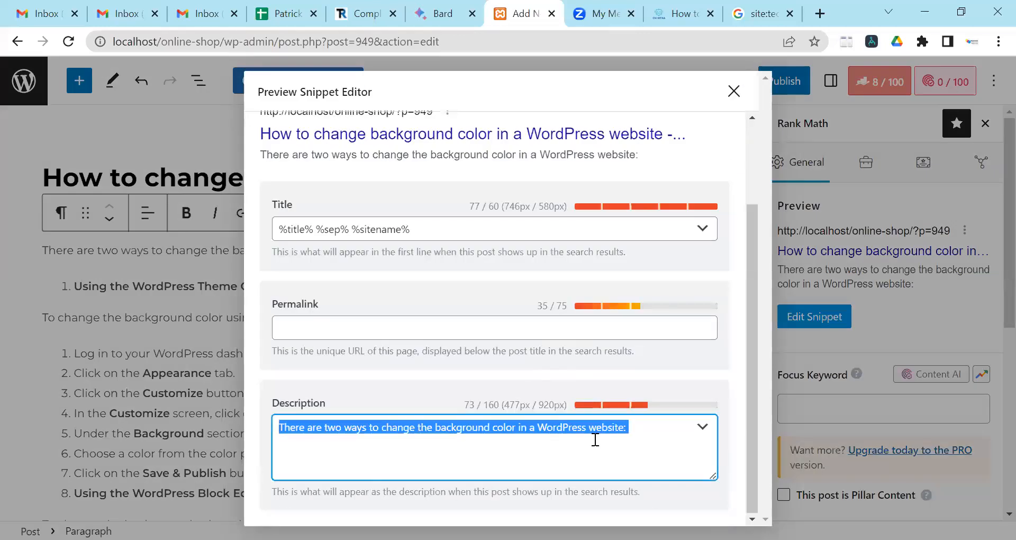
{"action": "left_click", "coordinate": [650, 426]}
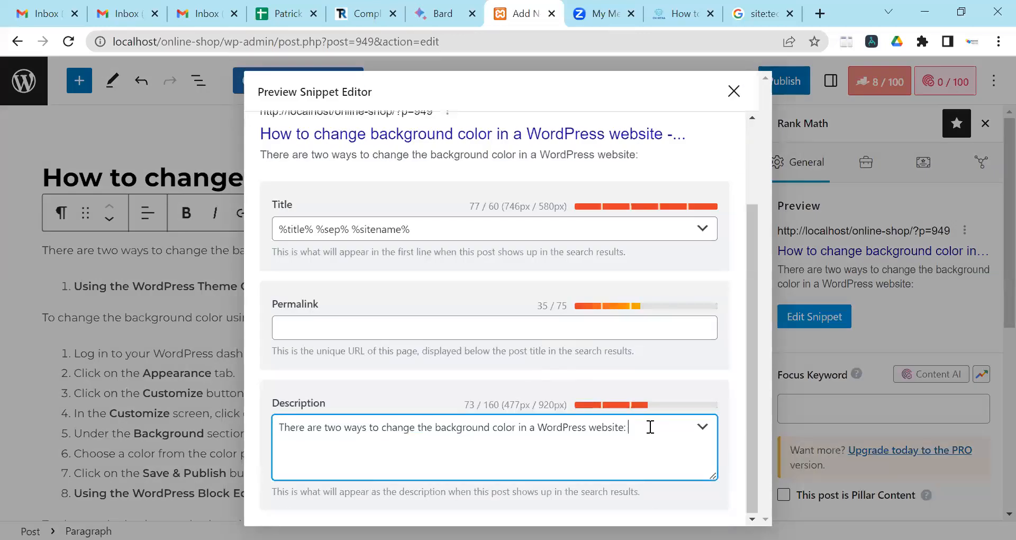
{"action": "left_click", "coordinate": [735, 94]}
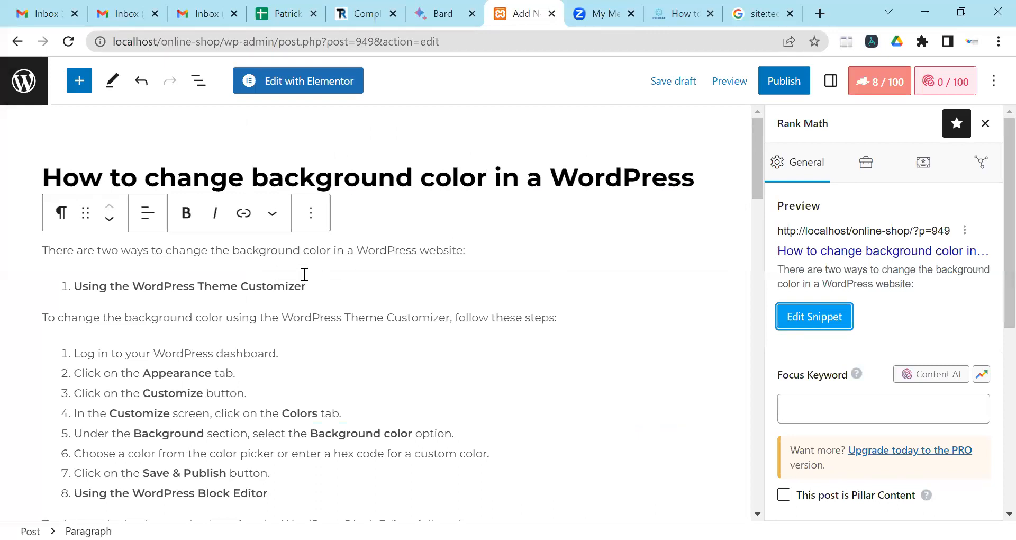
Read the post from its title to the Elementor heading and highlight the keyword "background color" in that heading.
{"action": "triple_click", "coordinate": [340, 257]}
{"action": "left_click", "coordinate": [279, 252]}
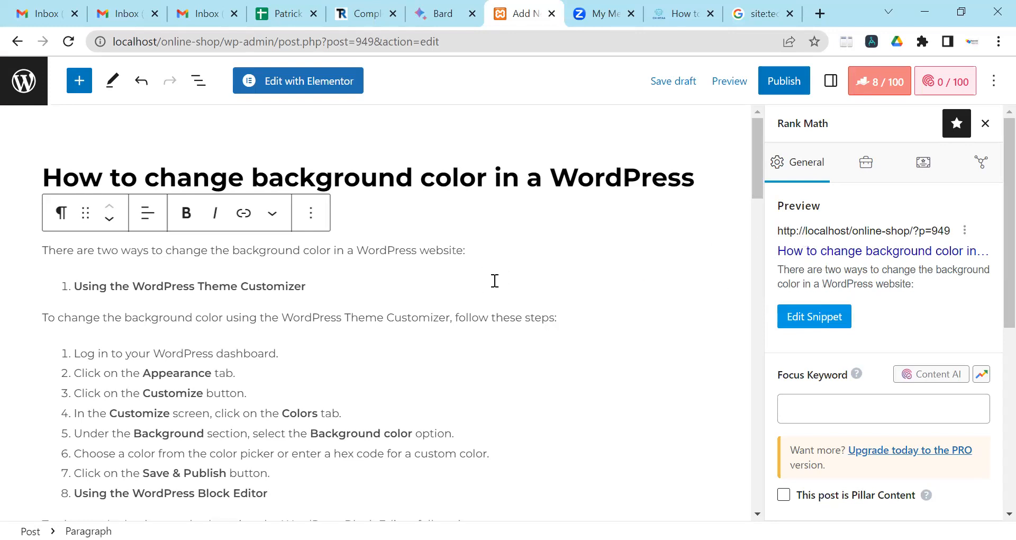
{"action": "left_click", "coordinate": [377, 175]}
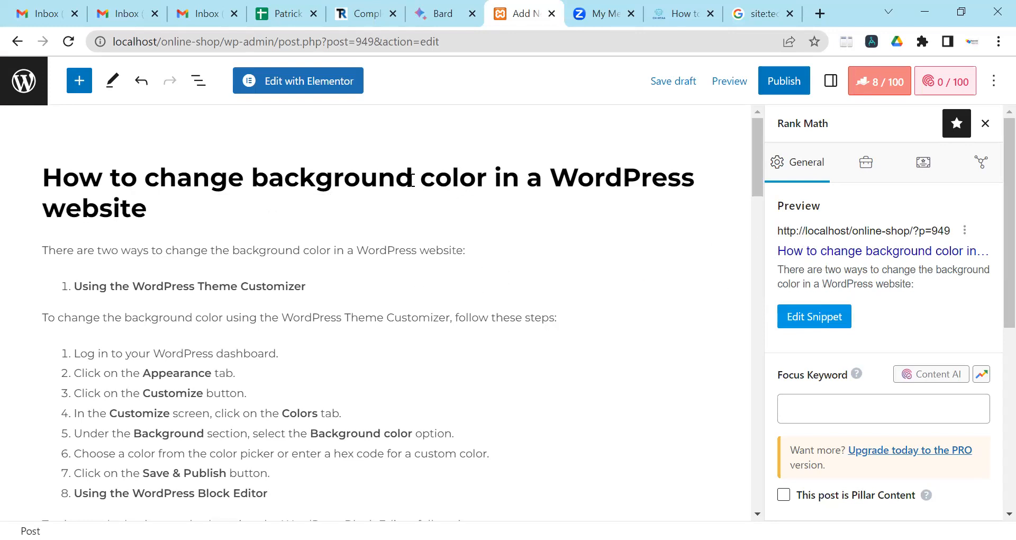
{"action": "scroll", "coordinate": [281, 303], "scroll_direction": "down", "scroll_amount": 2}
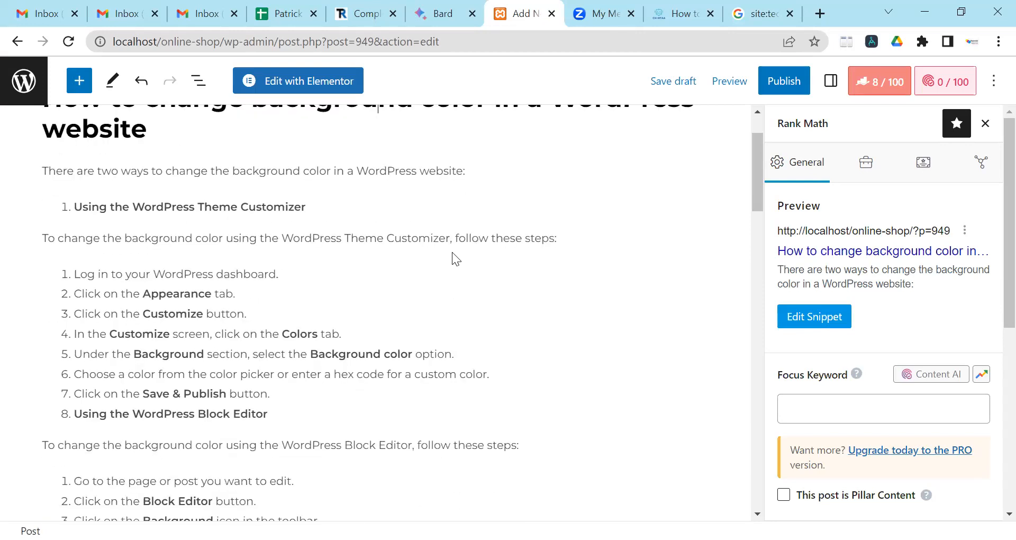
{"action": "scroll", "coordinate": [173, 303], "scroll_direction": "down", "scroll_amount": 2}
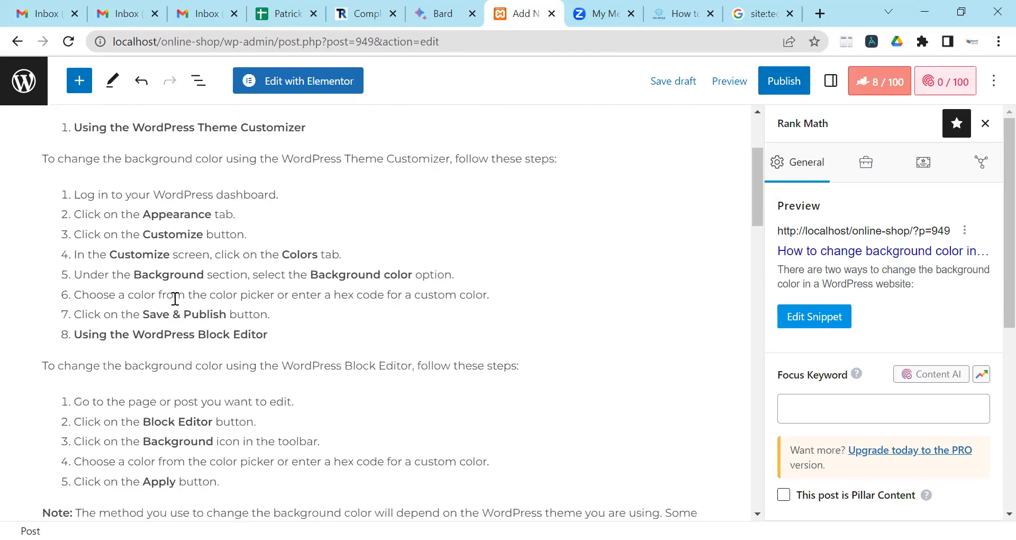
{"action": "scroll", "coordinate": [175, 299], "scroll_direction": "down", "scroll_amount": 2}
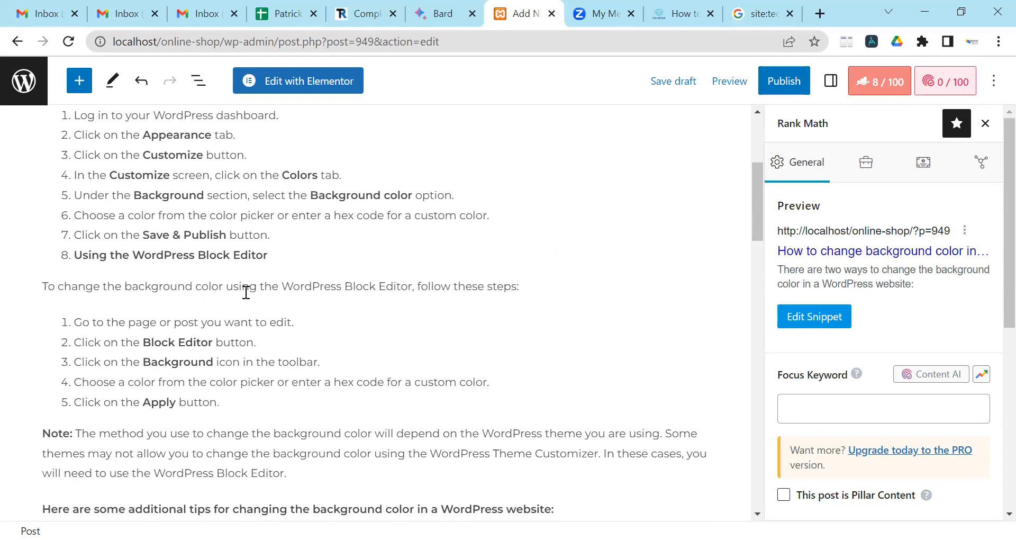
{"action": "scroll", "coordinate": [236, 291], "scroll_direction": "down", "scroll_amount": 3}
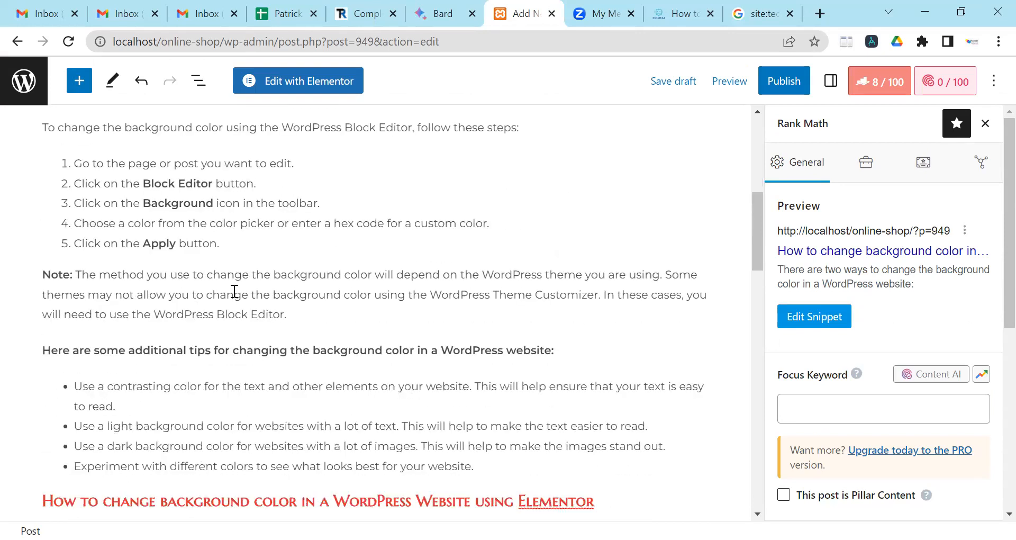
{"action": "scroll", "coordinate": [233, 292], "scroll_direction": "down", "scroll_amount": 3}
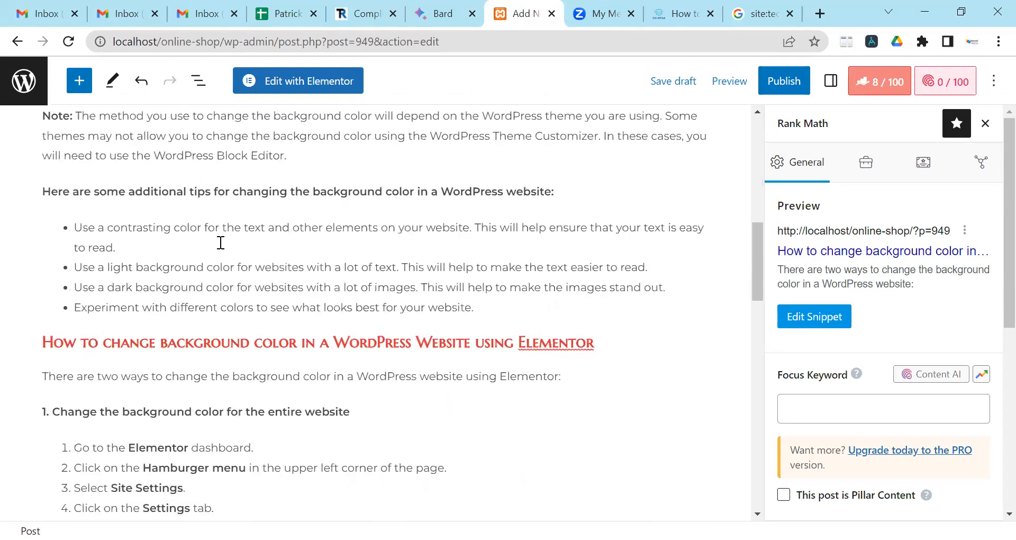
{"action": "scroll", "coordinate": [222, 244], "scroll_direction": "down", "scroll_amount": 1}
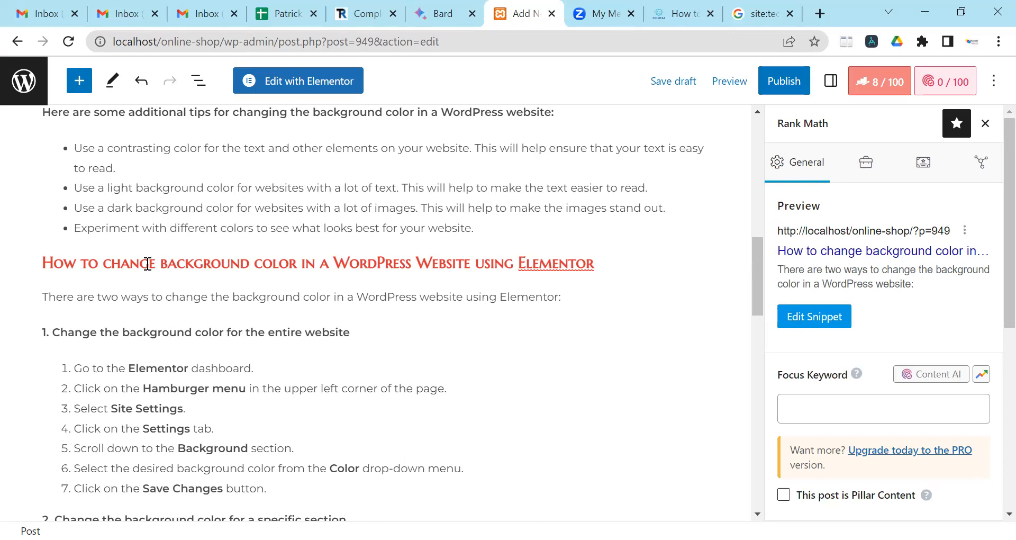
{"action": "left_click_drag", "start_coordinate": [161, 267], "coordinate": [297, 269]}
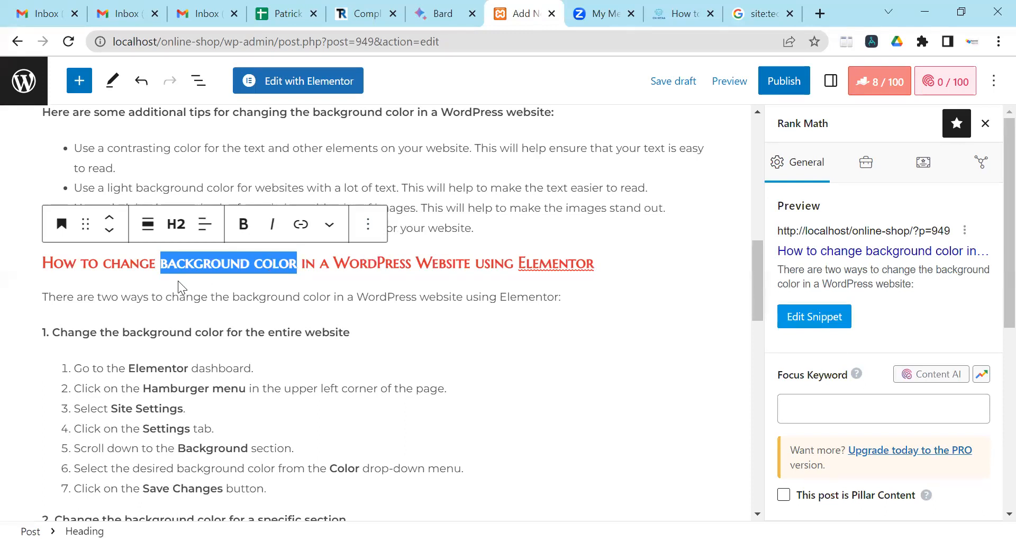
{"action": "scroll", "coordinate": [344, 282], "scroll_direction": "up", "scroll_amount": 15}
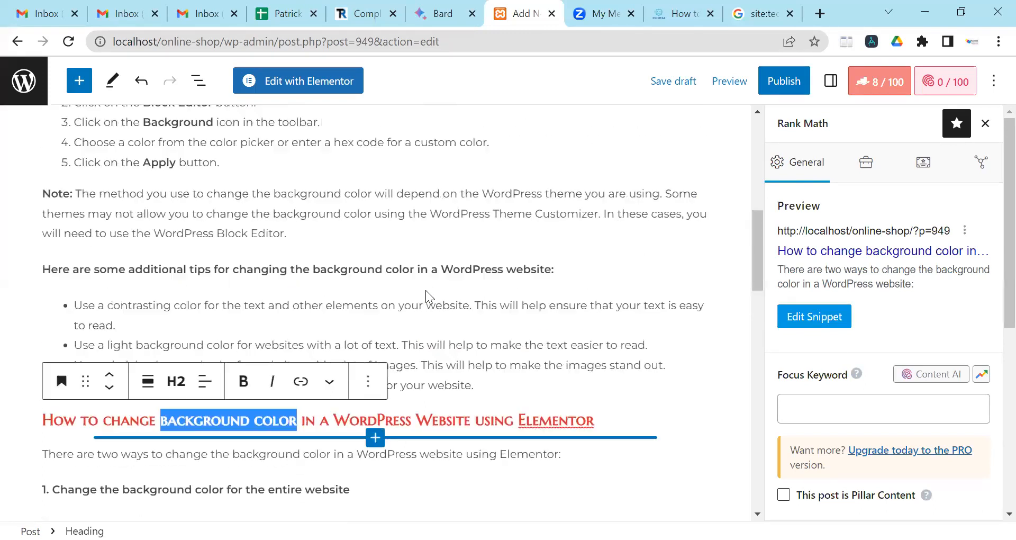
Review the post's tips and Elementor sections for uses of the keyword, and return to the title and the Rank Math preview.
{"action": "left_click", "coordinate": [408, 280]}
{"action": "scroll", "coordinate": [450, 344], "scroll_direction": "down", "scroll_amount": 6}
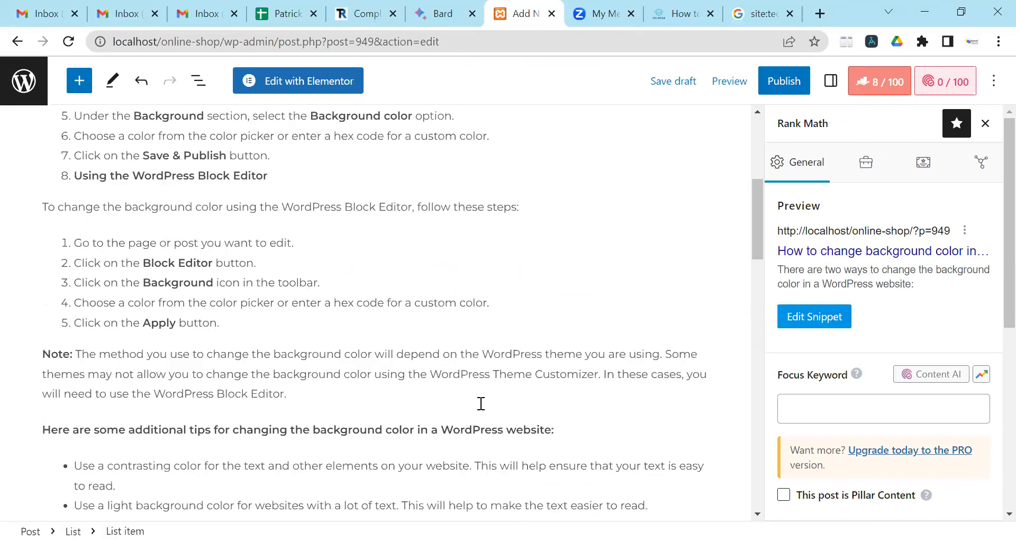
{"action": "scroll", "coordinate": [490, 379], "scroll_direction": "down", "scroll_amount": 5}
{"action": "left_click", "coordinate": [485, 308]}
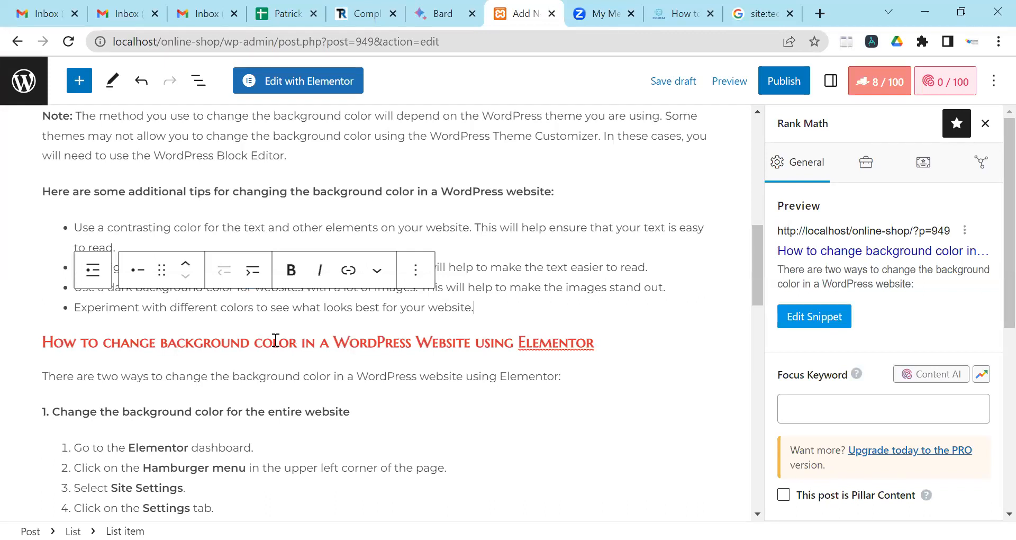
{"action": "mouse_move", "coordinate": [224, 364]}
{"action": "scroll", "coordinate": [300, 354], "scroll_direction": "down", "scroll_amount": 1}
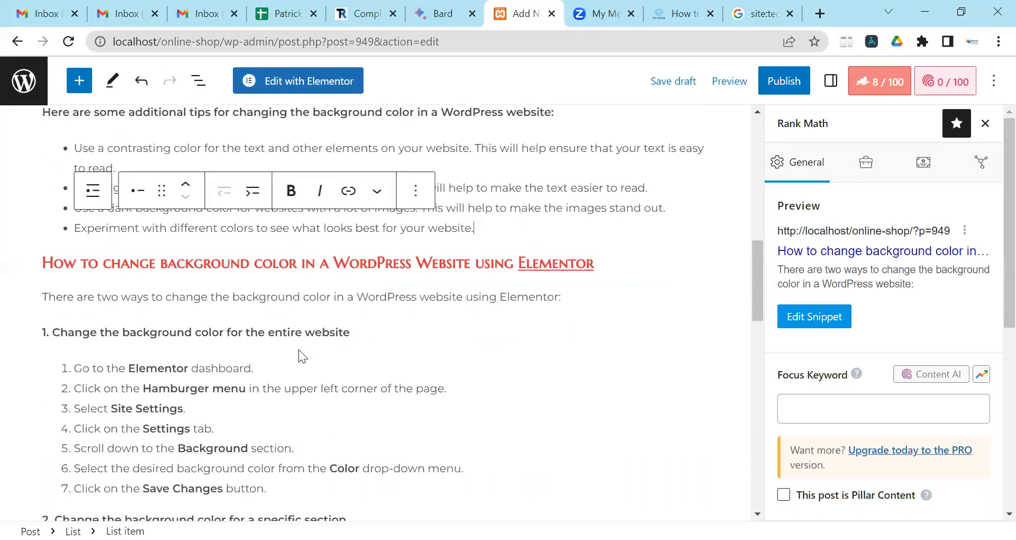
{"action": "scroll", "coordinate": [299, 350], "scroll_direction": "down", "scroll_amount": 2}
{"action": "scroll", "coordinate": [238, 295], "scroll_direction": "down", "scroll_amount": 2}
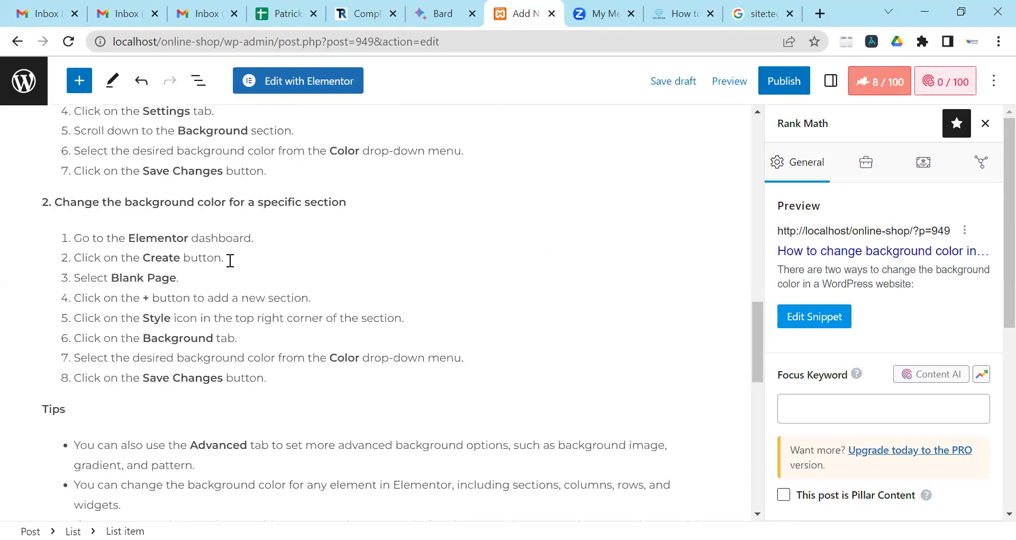
{"action": "scroll", "coordinate": [205, 236], "scroll_direction": "down", "scroll_amount": 4}
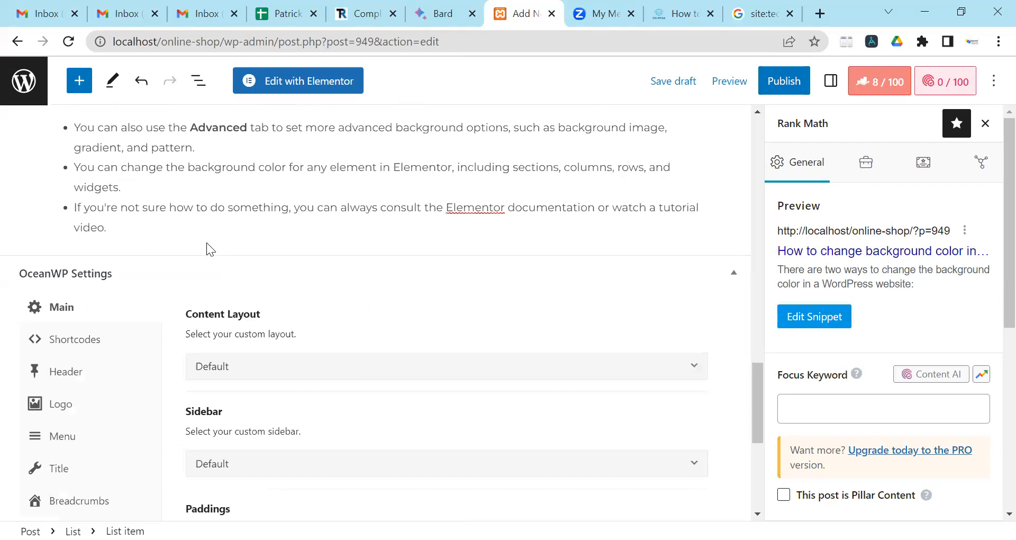
{"action": "scroll", "coordinate": [207, 242], "scroll_direction": "up", "scroll_amount": 4}
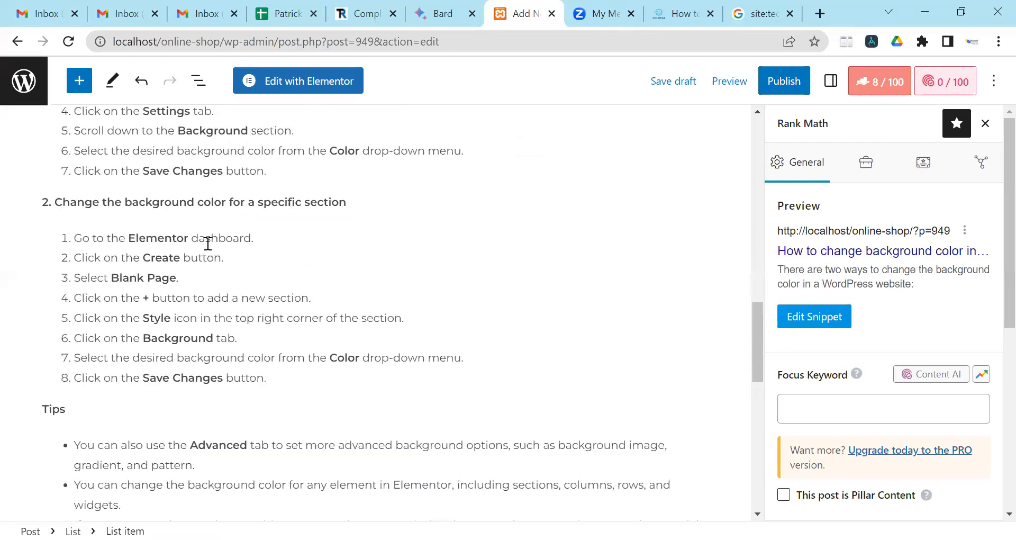
{"action": "scroll", "coordinate": [524, 281], "scroll_direction": "up", "scroll_amount": 4}
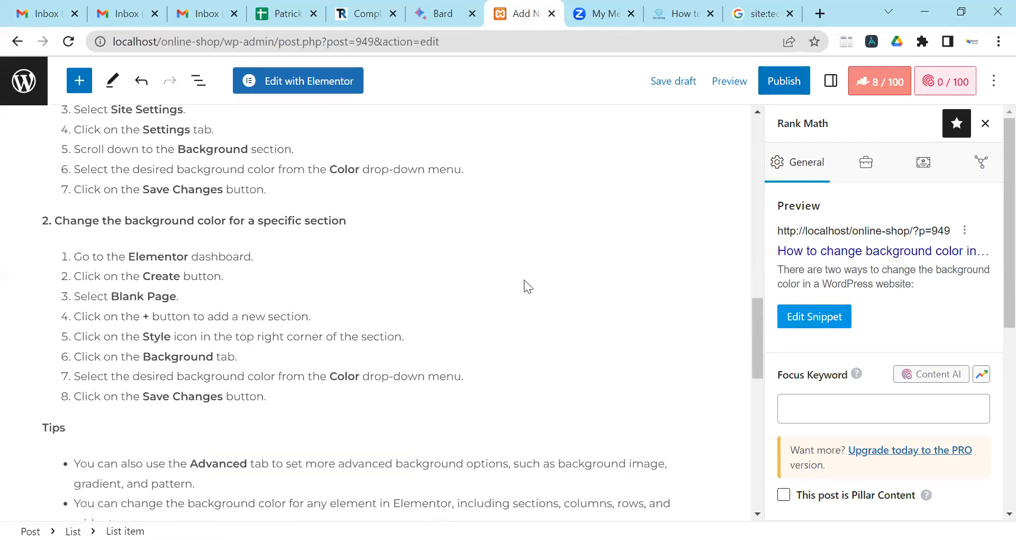
{"action": "scroll", "coordinate": [550, 277], "scroll_direction": "up", "scroll_amount": 10}
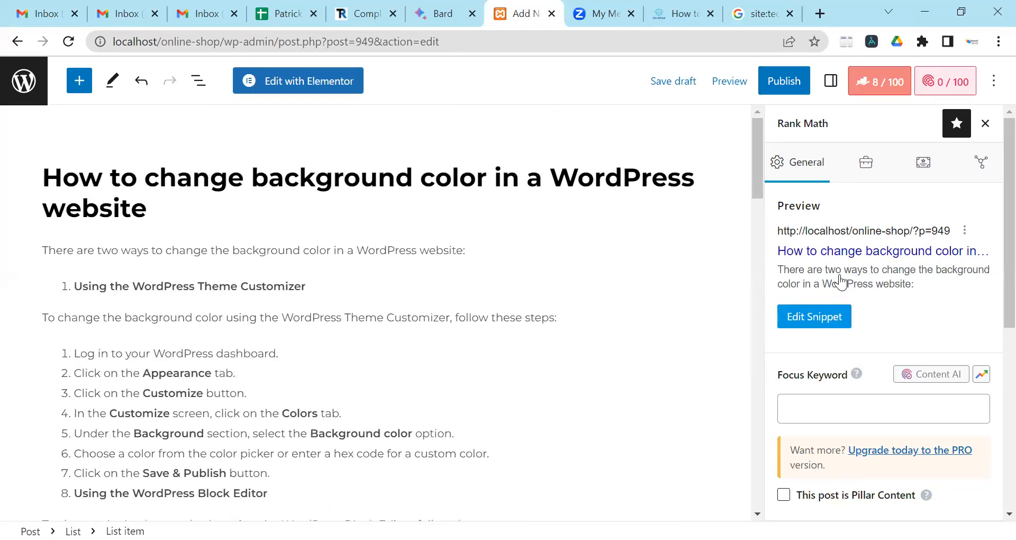
{"action": "scroll", "coordinate": [837, 286], "scroll_direction": "down", "scroll_amount": 3}
{"action": "scroll", "coordinate": [838, 286], "scroll_direction": "down", "scroll_amount": 3}
{"action": "scroll", "coordinate": [837, 226], "scroll_direction": "up", "scroll_amount": 6}
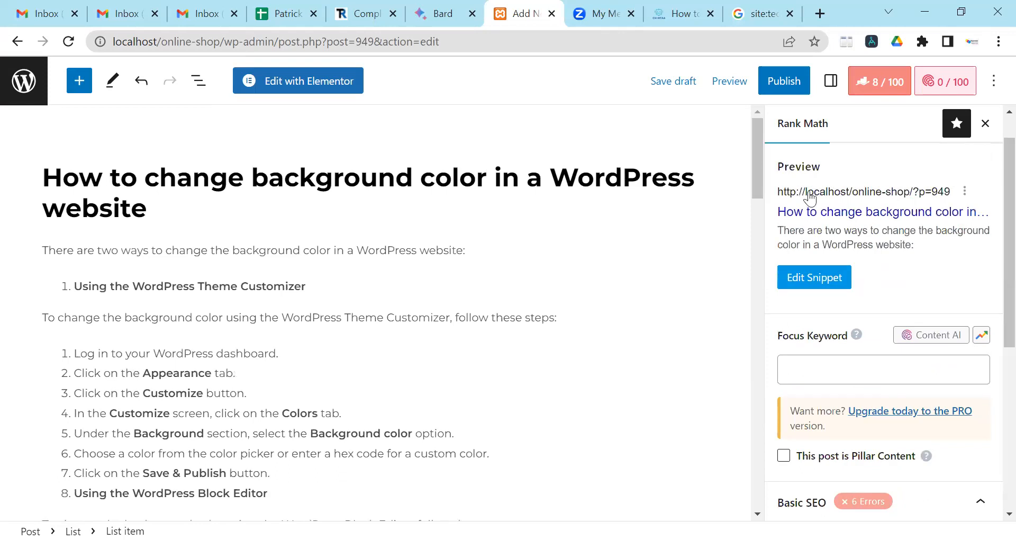
Add "background color" to the alt text of the featured laptop photo, making it "about us, home, background color", and set it as featured image.
{"action": "left_click", "coordinate": [831, 85]}
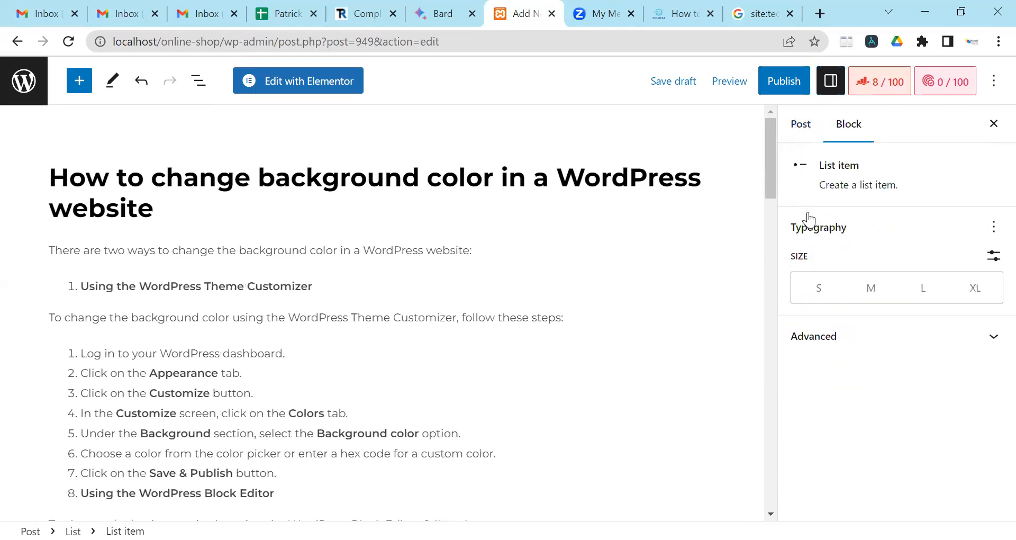
{"action": "scroll", "coordinate": [817, 212], "scroll_direction": "down", "scroll_amount": 5}
{"action": "scroll", "coordinate": [820, 244], "scroll_direction": "down", "scroll_amount": 1}
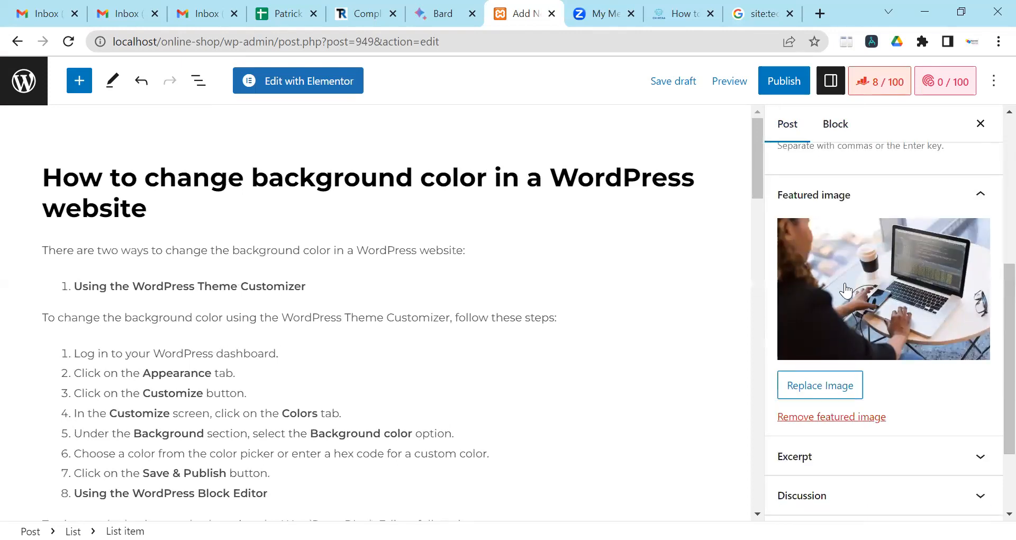
{"action": "left_click", "coordinate": [846, 290]}
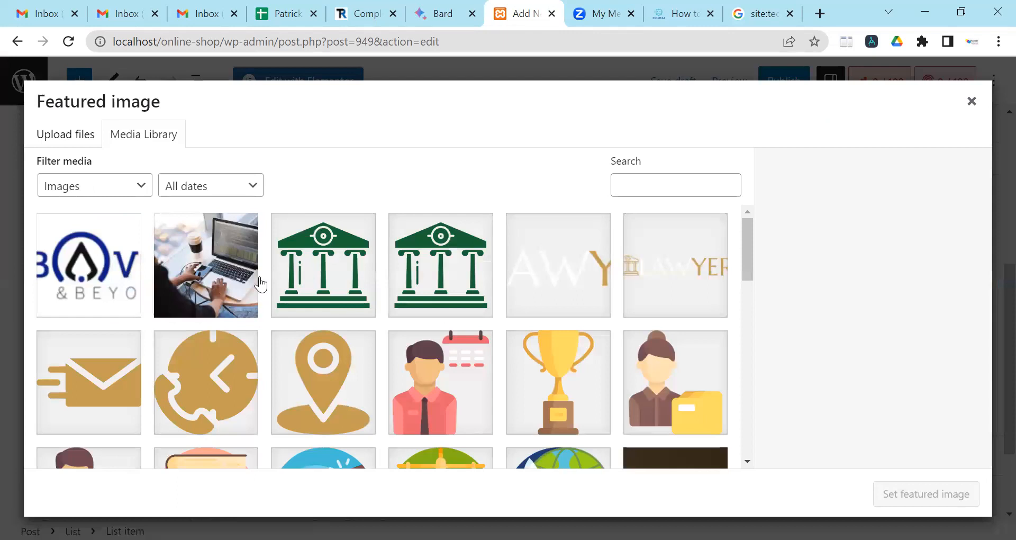
{"action": "left_click", "coordinate": [223, 286]}
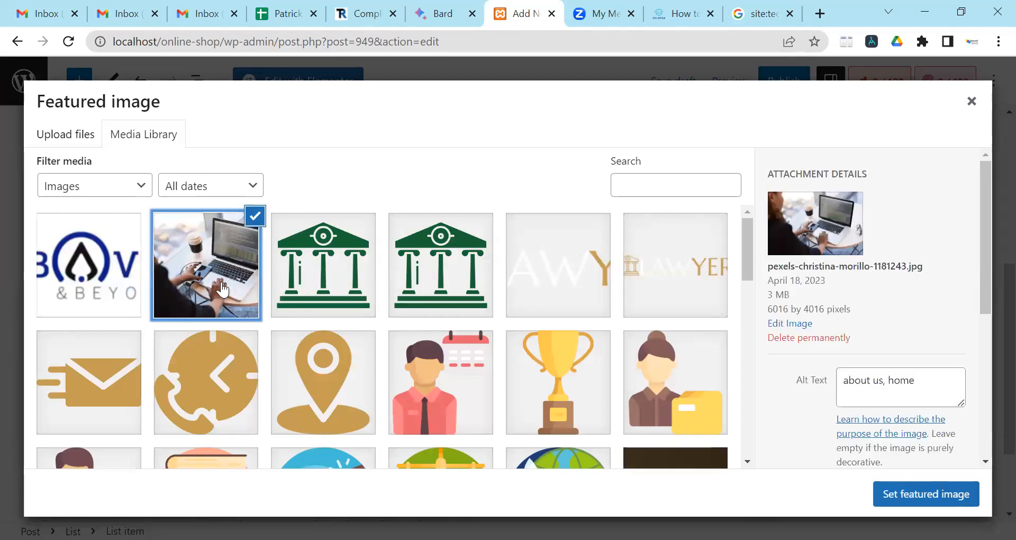
{"action": "left_click", "coordinate": [914, 381]}
{"action": "type", "text": ", "}
{"action": "type", "text": "b"}
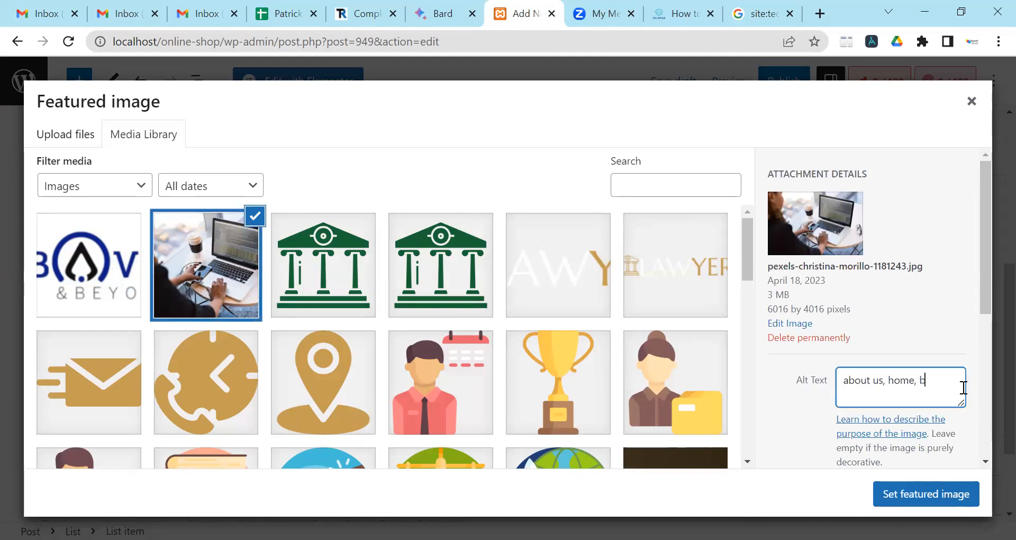
{"action": "type", "text": "ackgrou"}
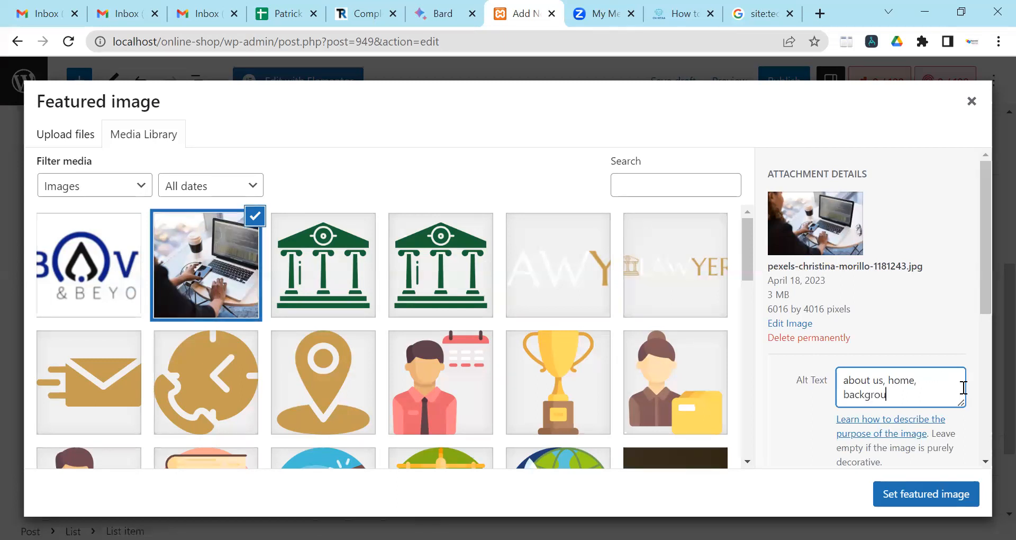
{"action": "type", "text": "nd color"}
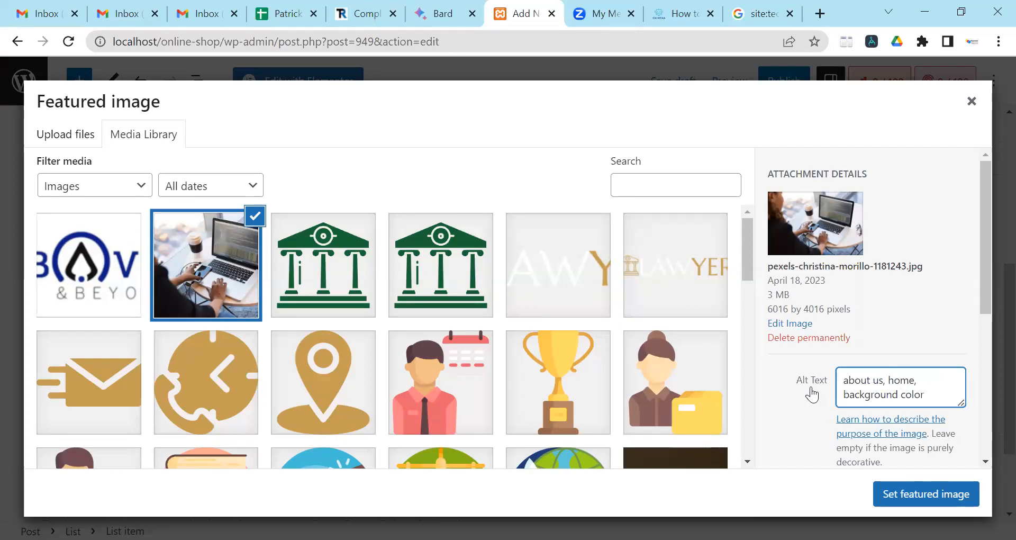
{"action": "left_click", "coordinate": [900, 498]}
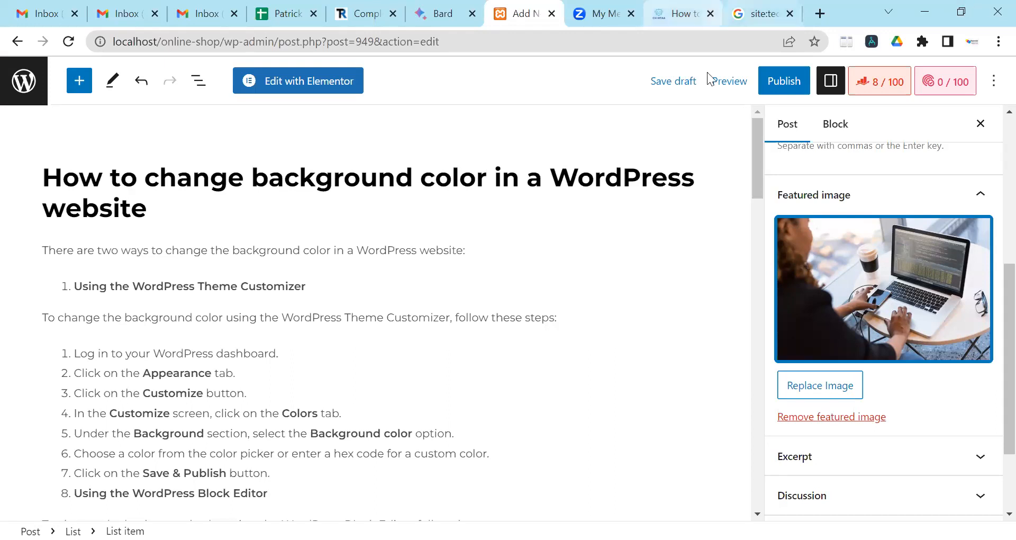
Return to the Rank Math settings and start entering a focus keyword beginning with "backgr".
{"action": "left_click", "coordinate": [880, 89]}
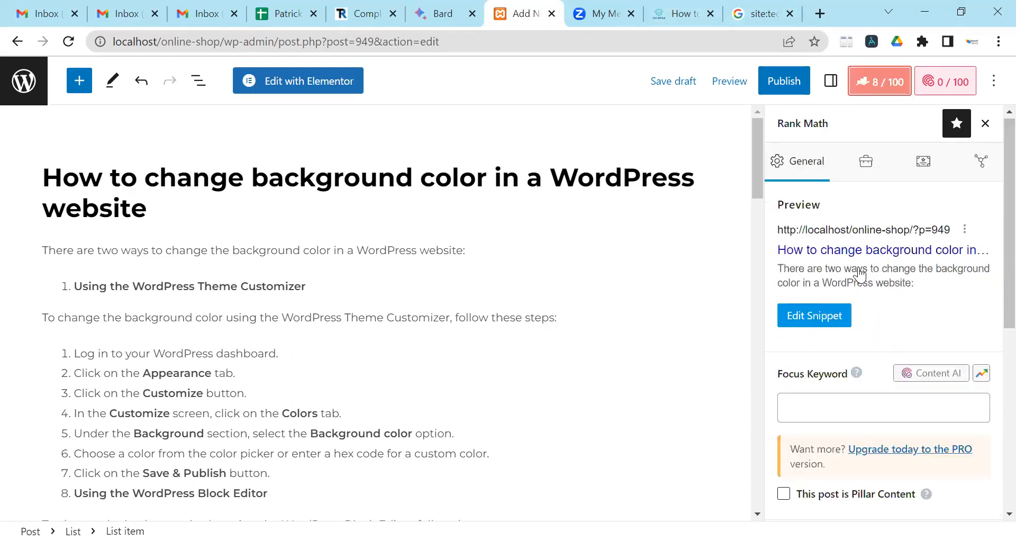
{"action": "left_click", "coordinate": [911, 415]}
{"action": "type", "text": "backgr"}
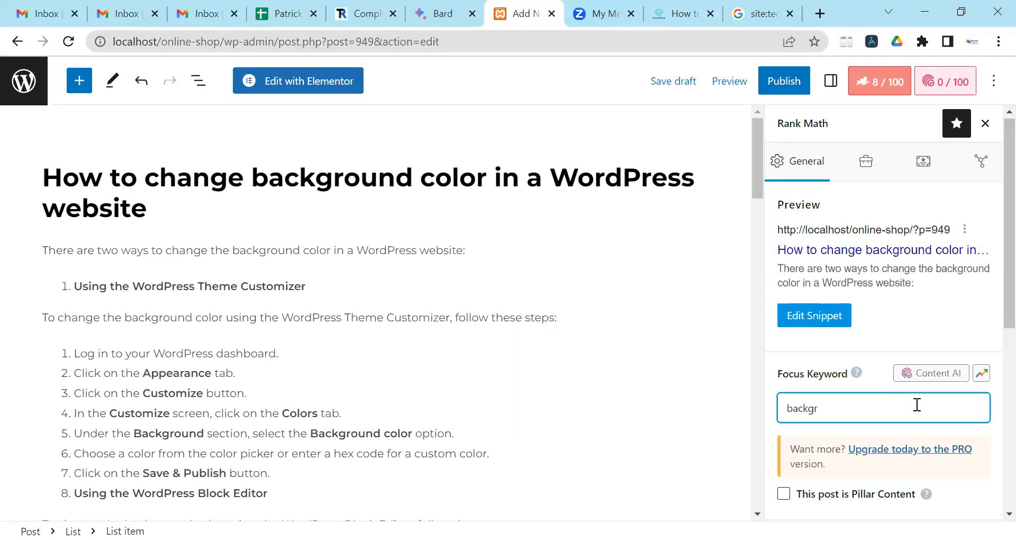
Add "background color" as the post's focus keyword and review the Basic SEO checks.
{"action": "type", "text": "ound color"}
{"action": "key", "text": "Return"}
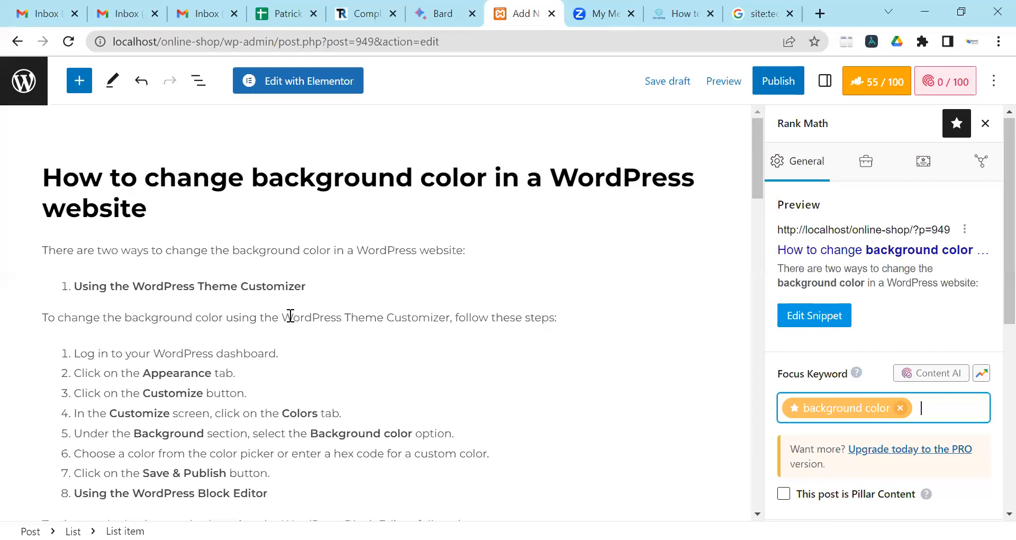
{"action": "scroll", "coordinate": [290, 316], "scroll_direction": "down", "scroll_amount": 5}
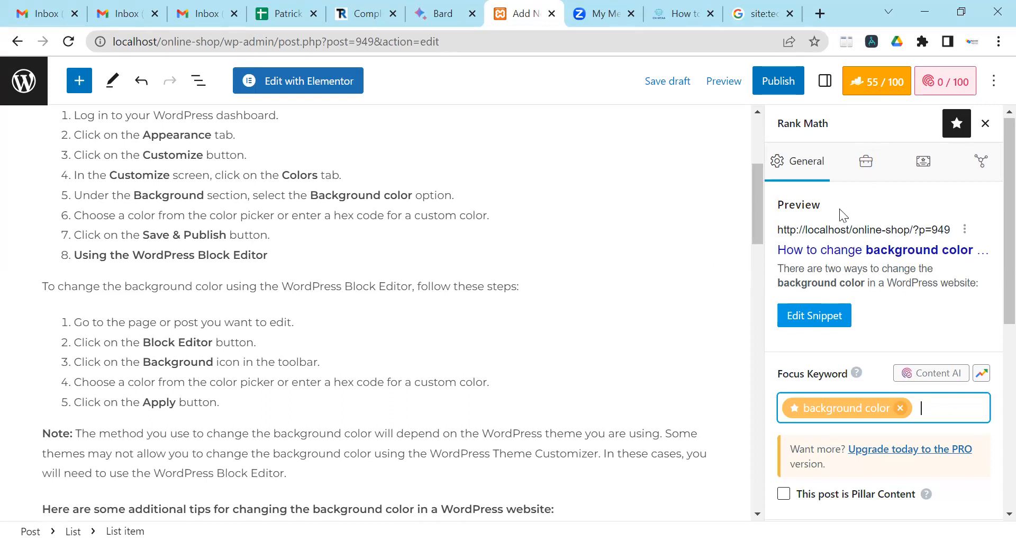
{"action": "scroll", "coordinate": [564, 235], "scroll_direction": "up", "scroll_amount": 5}
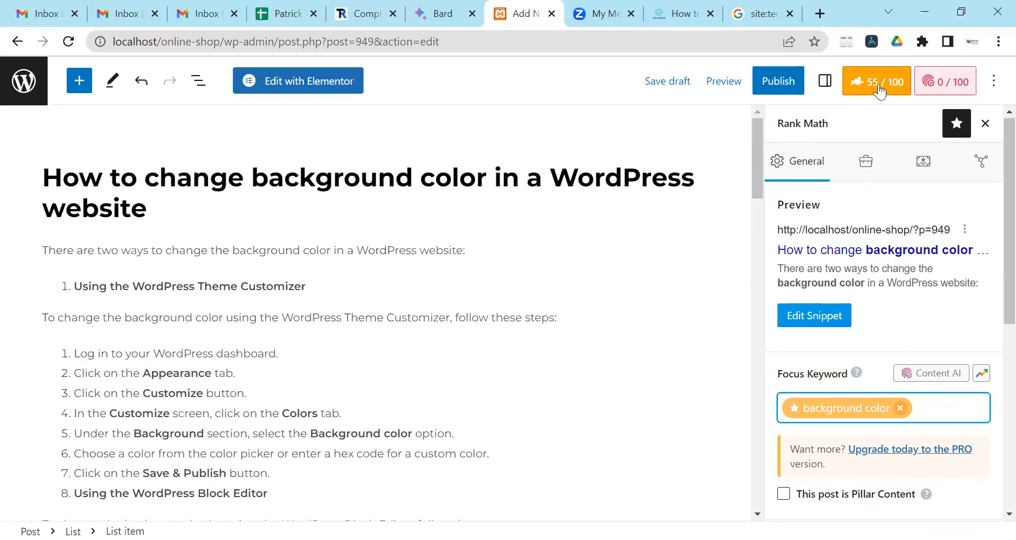
{"action": "left_click", "coordinate": [880, 91]}
{"action": "left_click", "coordinate": [880, 91]}
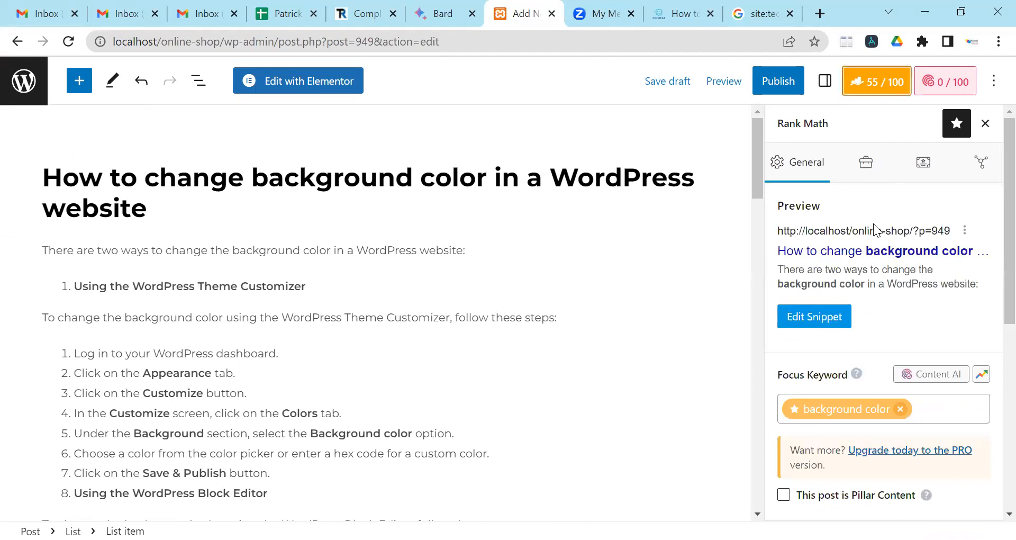
{"action": "scroll", "coordinate": [868, 212], "scroll_direction": "down", "scroll_amount": 2}
{"action": "scroll", "coordinate": [866, 198], "scroll_direction": "down", "scroll_amount": 5}
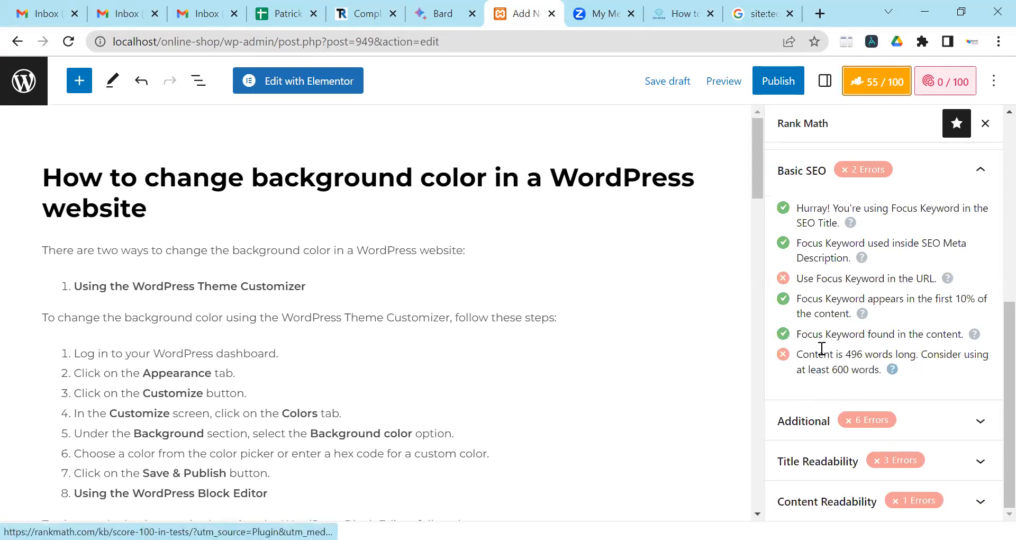
Add an empty H3 heading block after the last bullet list at the end of the article.
{"action": "scroll", "coordinate": [459, 317], "scroll_direction": "down", "scroll_amount": 12}
{"action": "scroll", "coordinate": [459, 317], "scroll_direction": "down", "scroll_amount": 12}
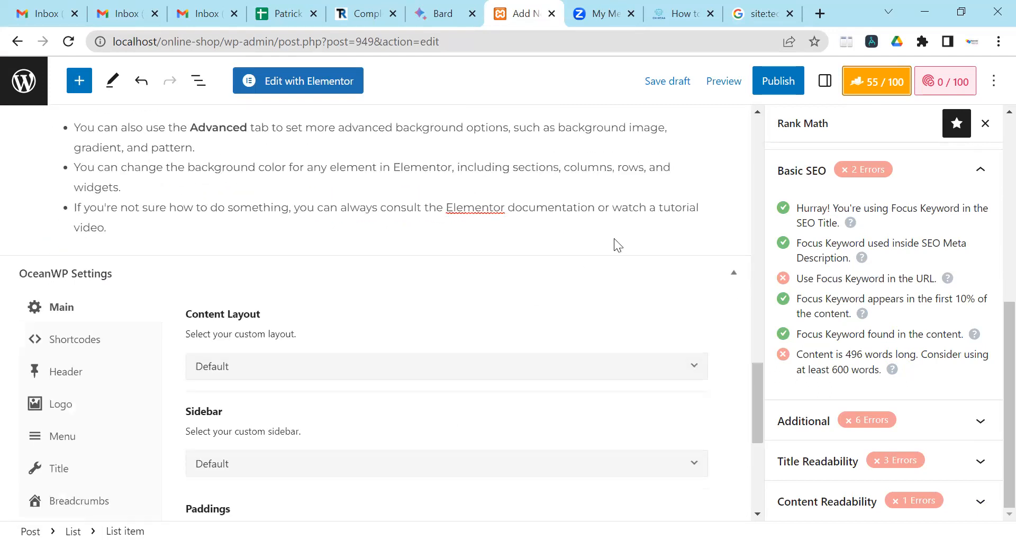
{"action": "left_click", "coordinate": [560, 231]}
{"action": "key", "text": "Return"}
{"action": "key", "text": "Return"}
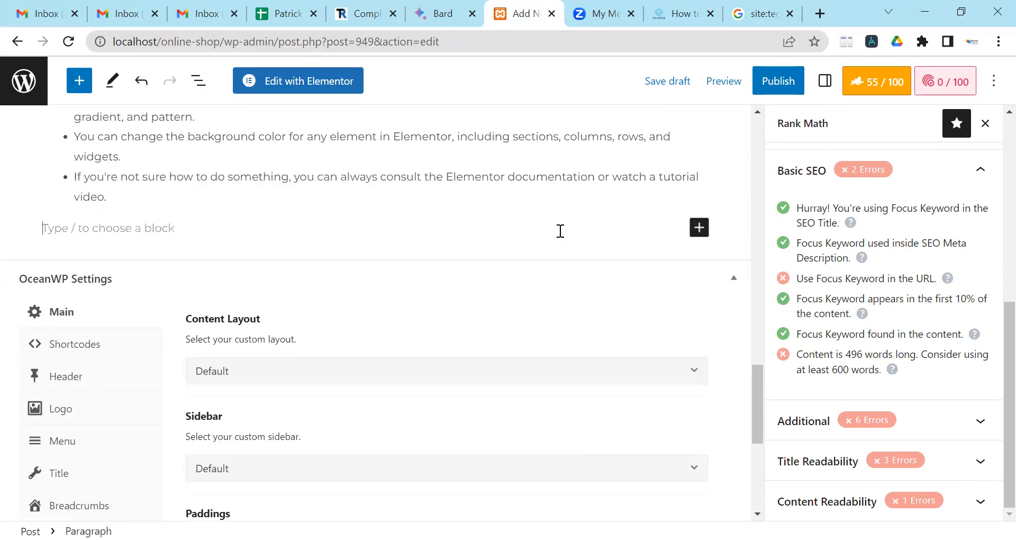
{"action": "left_click", "coordinate": [700, 227]}
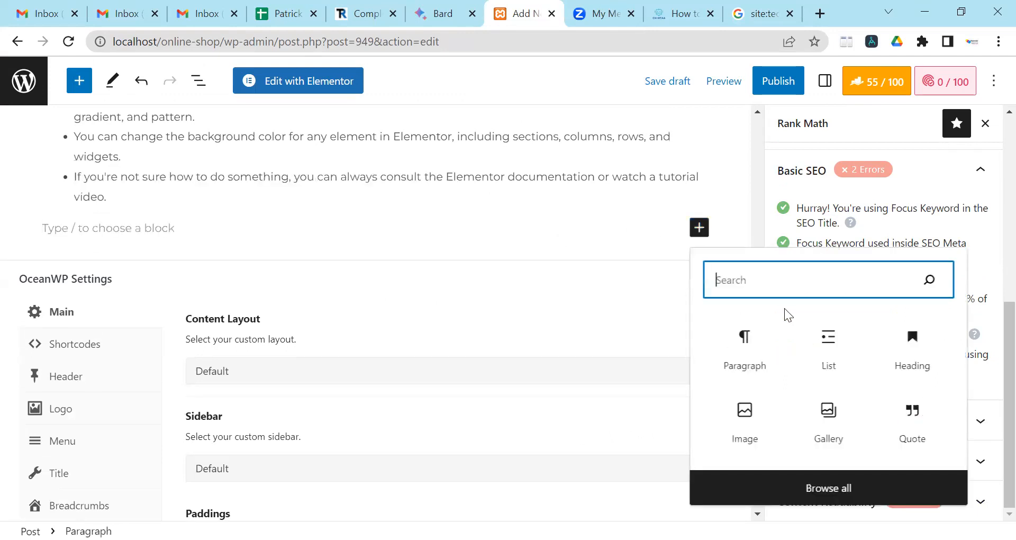
{"action": "left_click", "coordinate": [903, 352]}
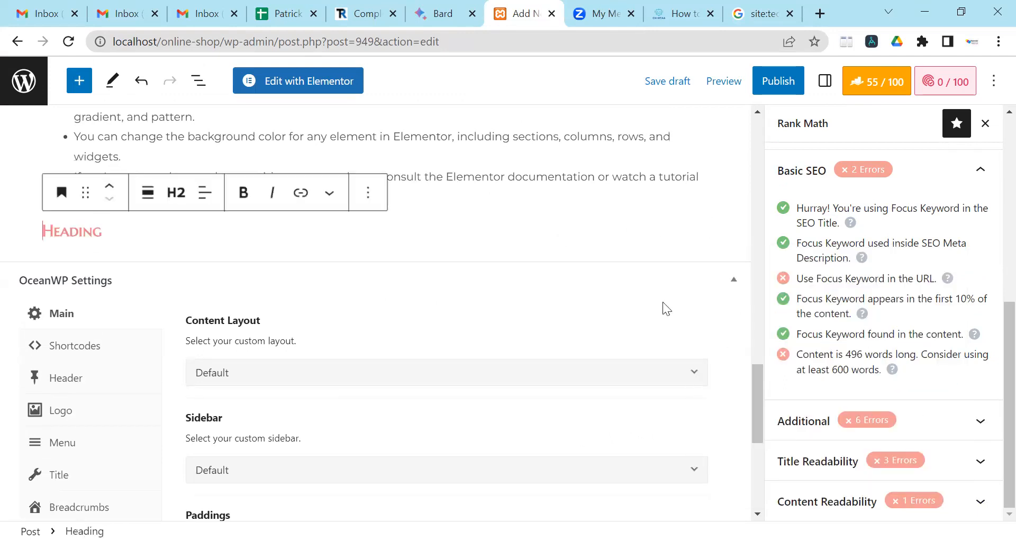
{"action": "left_click", "coordinate": [176, 193]}
{"action": "left_click", "coordinate": [183, 300]}
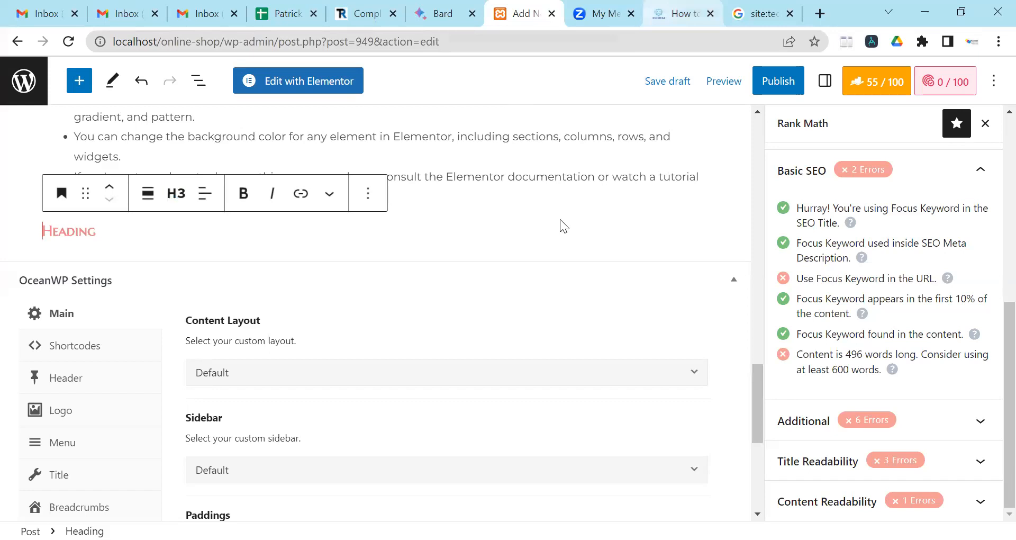
Switch to Bard and resubmit the prompt as "How to change background color in a WordPress Website using Classic Editor".
{"action": "key", "text": "ctrl+shift+Tab"}
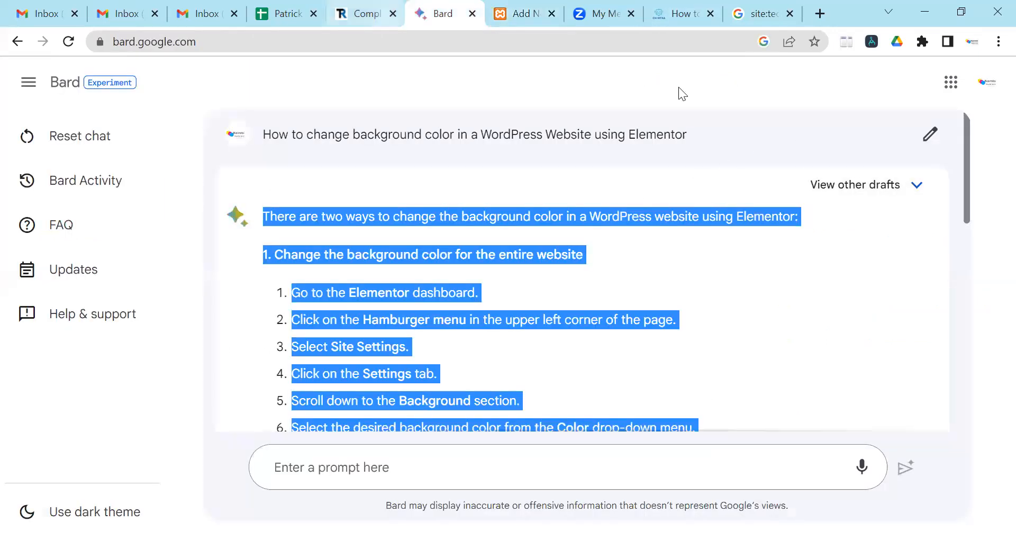
{"action": "left_click", "coordinate": [930, 133]}
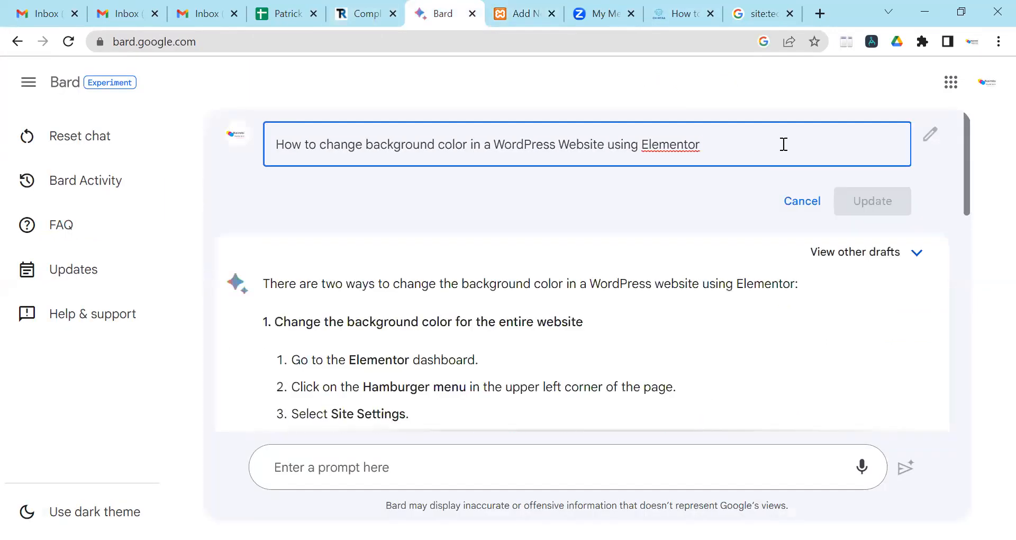
{"action": "key", "text": "ctrl+BackSpace"}
{"action": "type", "text": "C"}
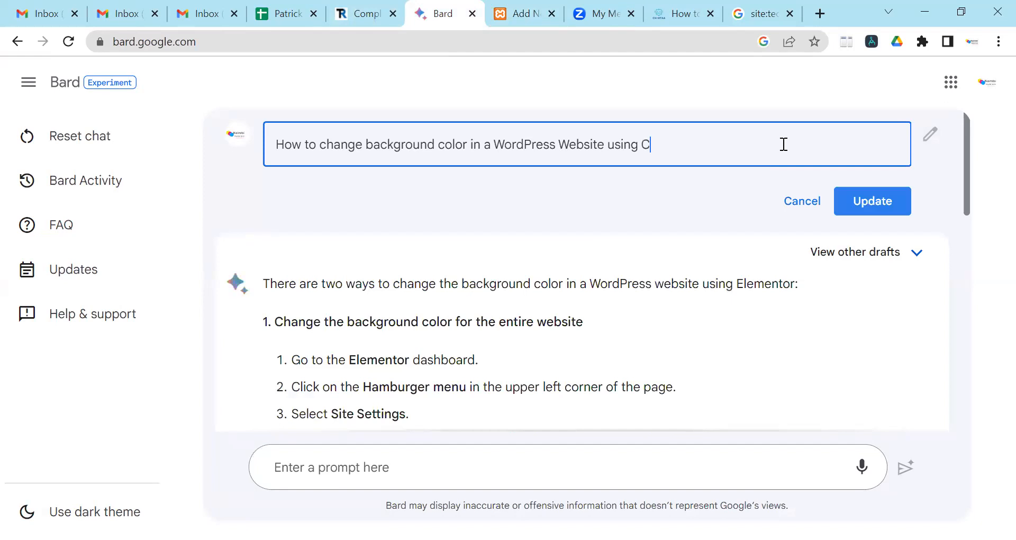
{"action": "type", "text": "lassic Editor"}
{"action": "key", "text": "Return"}
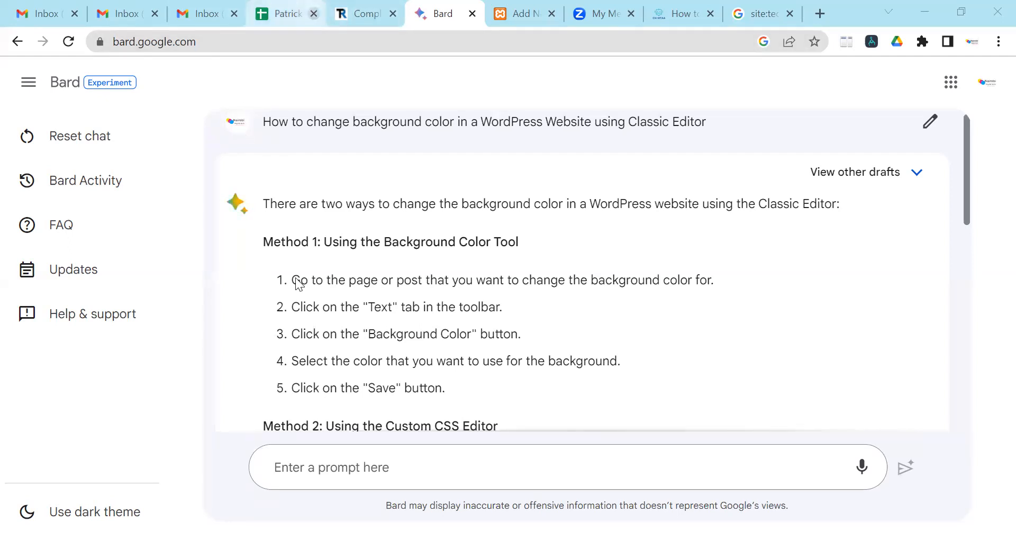
Copy the Classic Editor prompt from Bard into the empty H3 heading of the WordPress post and start a paragraph below it.
{"action": "scroll", "coordinate": [492, 318], "scroll_direction": "up", "scroll_amount": 1}
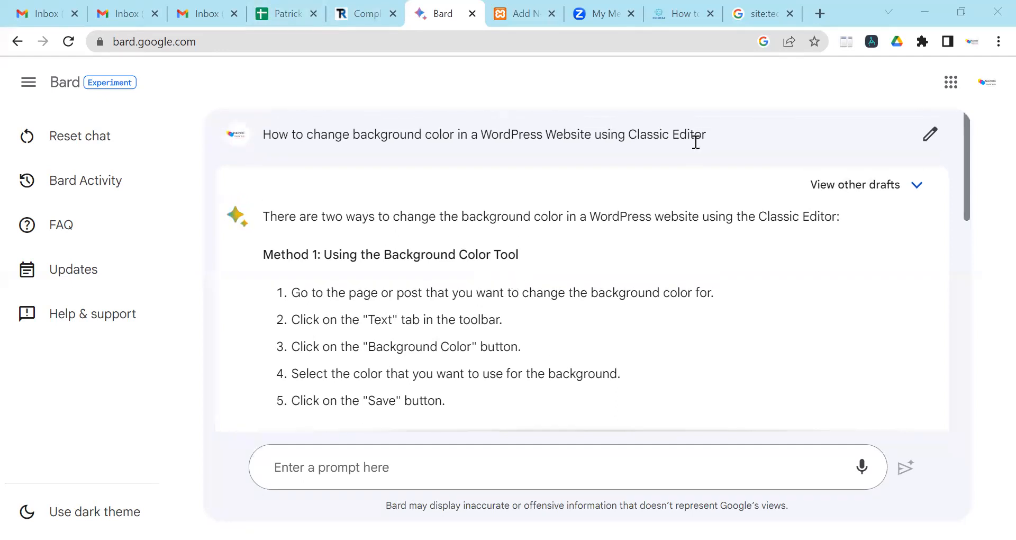
{"action": "triple_click", "coordinate": [560, 135]}
{"action": "key", "text": "ctrl+c"}
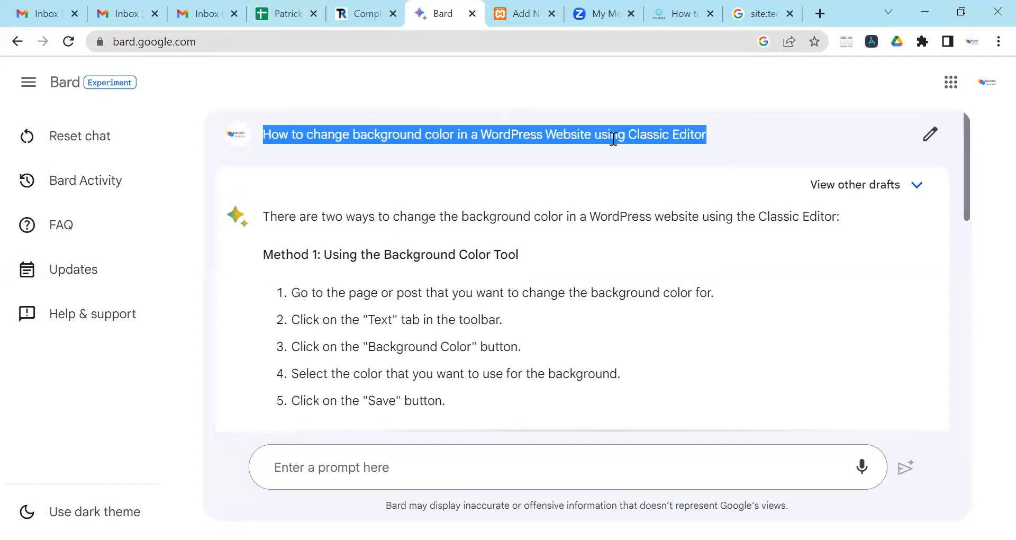
{"action": "right_click", "coordinate": [614, 140]}
{"action": "left_click", "coordinate": [658, 151]}
{"action": "key", "text": "ctrl+Tab"}
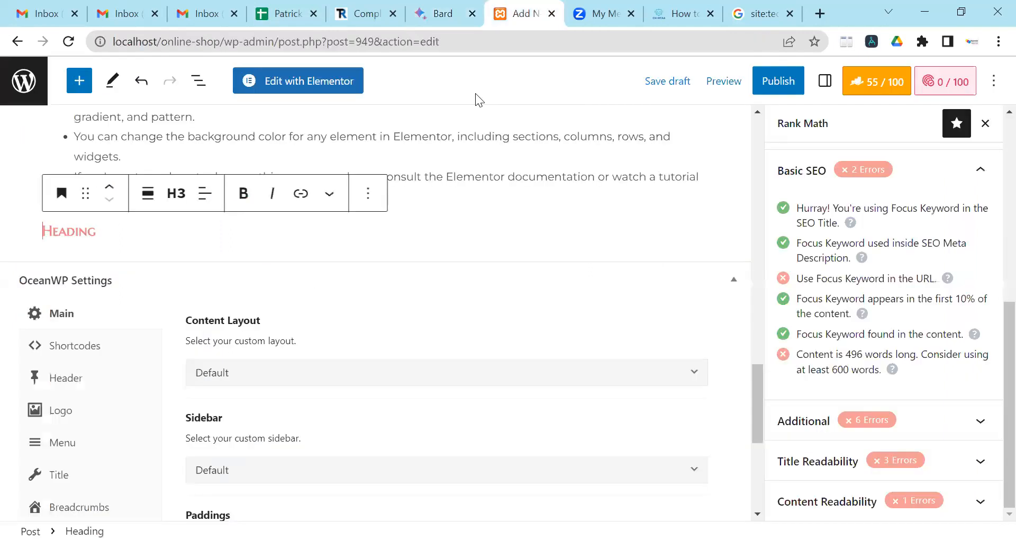
{"action": "right_click", "coordinate": [80, 235]}
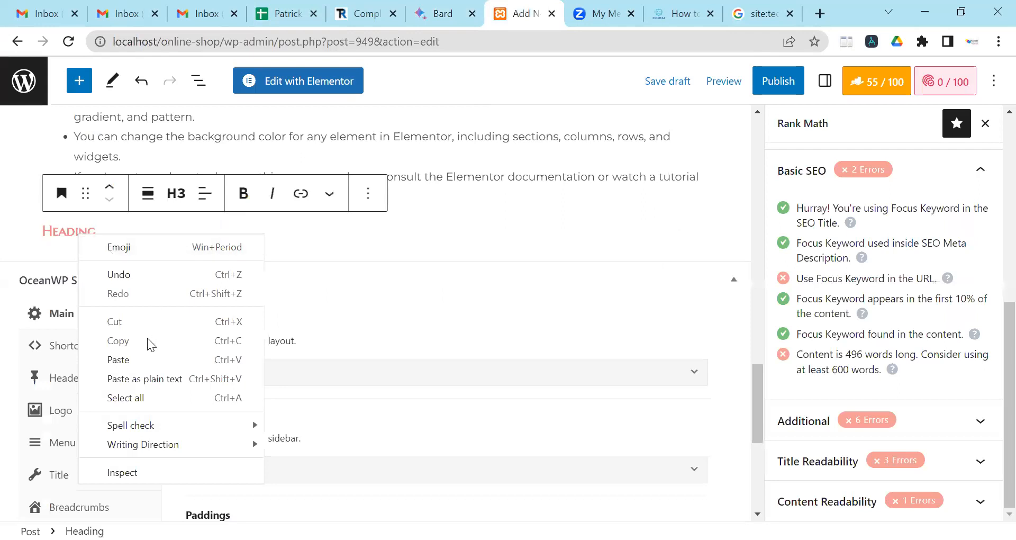
{"action": "left_click", "coordinate": [146, 360]}
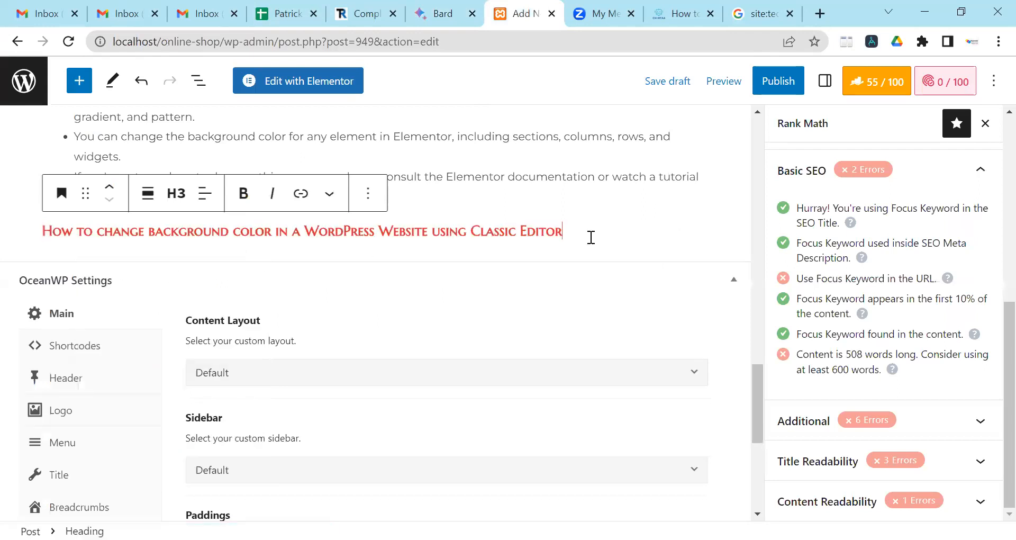
{"action": "key", "text": "Return"}
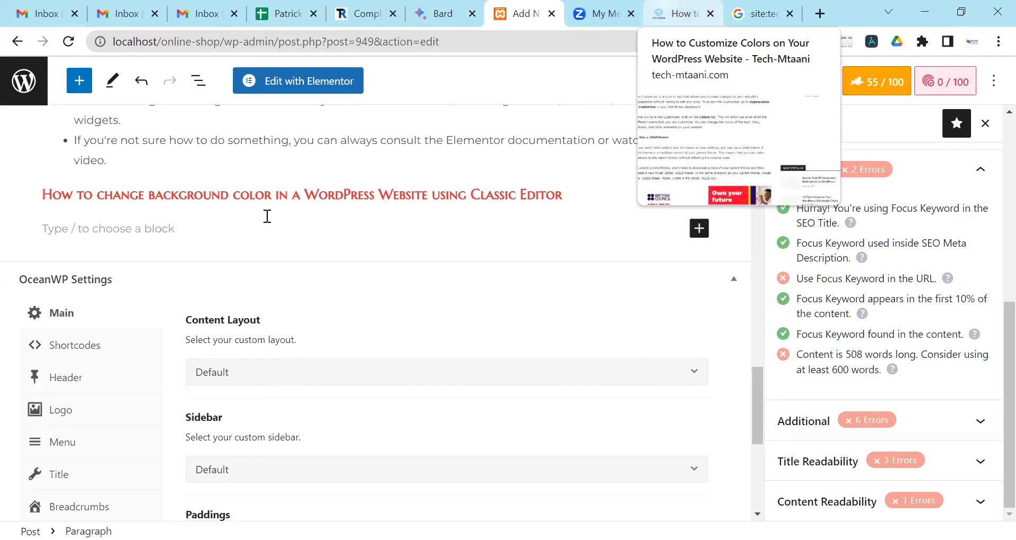
Copy Bard's entire Classic Editor answer and paste it beneath the new heading in the WordPress post.
{"action": "key", "text": "ctrl+shift+Tab"}
{"action": "left_click_drag", "start_coordinate": [273, 220], "coordinate": [934, 335]}
{"action": "scroll", "coordinate": [324, 231], "scroll_direction": "down", "scroll_amount": 4}
{"action": "scroll", "coordinate": [324, 233], "scroll_direction": "down", "scroll_amount": 7}
{"action": "right_click", "coordinate": [825, 333]}
{"action": "left_click", "coordinate": [793, 343]}
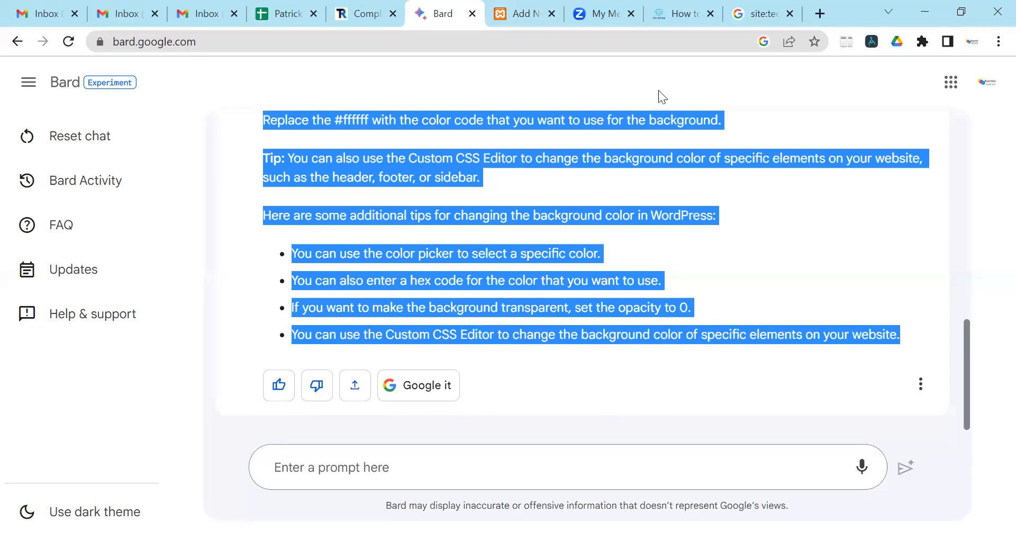
{"action": "key", "text": "ctrl+Tab"}
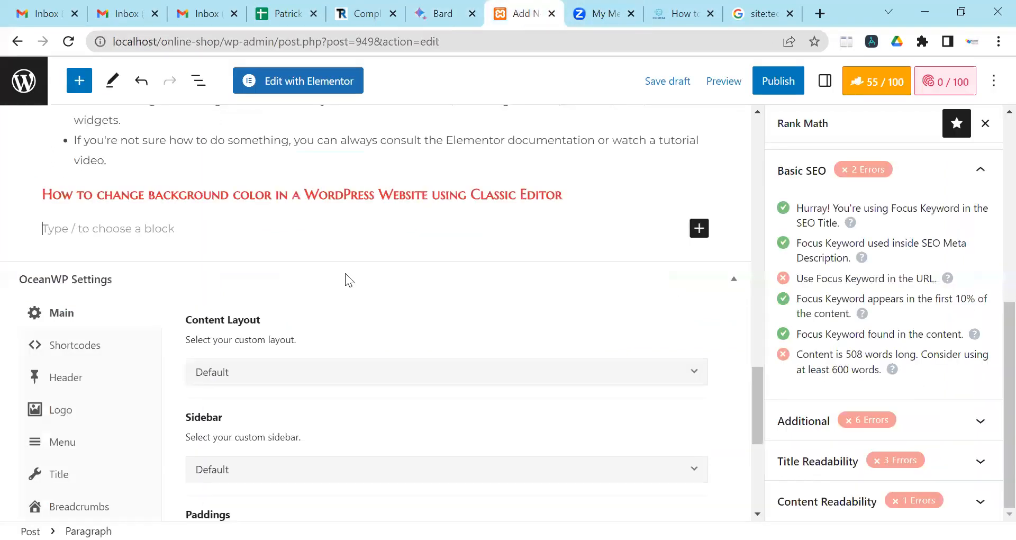
{"action": "right_click", "coordinate": [163, 229]}
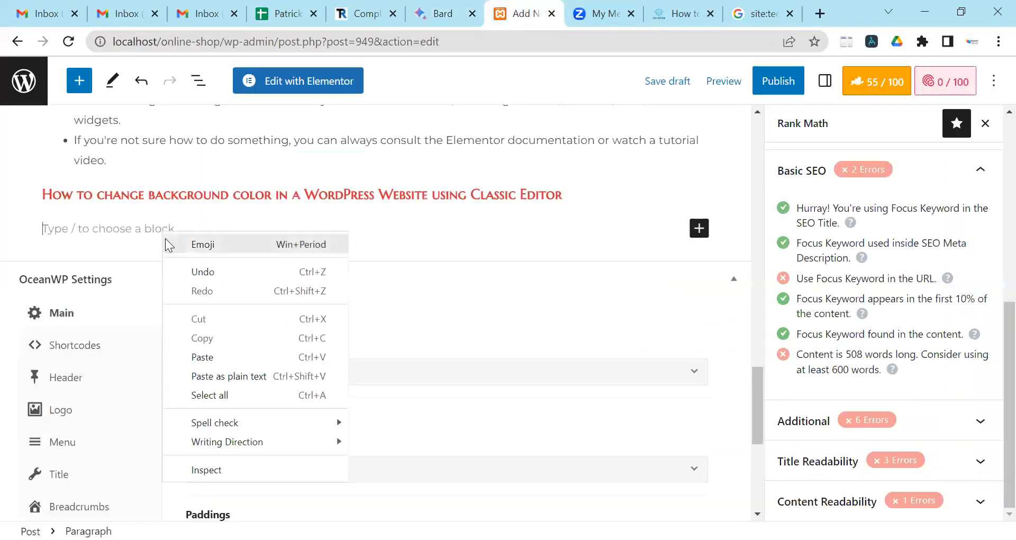
{"action": "left_click", "coordinate": [206, 357]}
{"action": "left_click", "coordinate": [466, 335]}
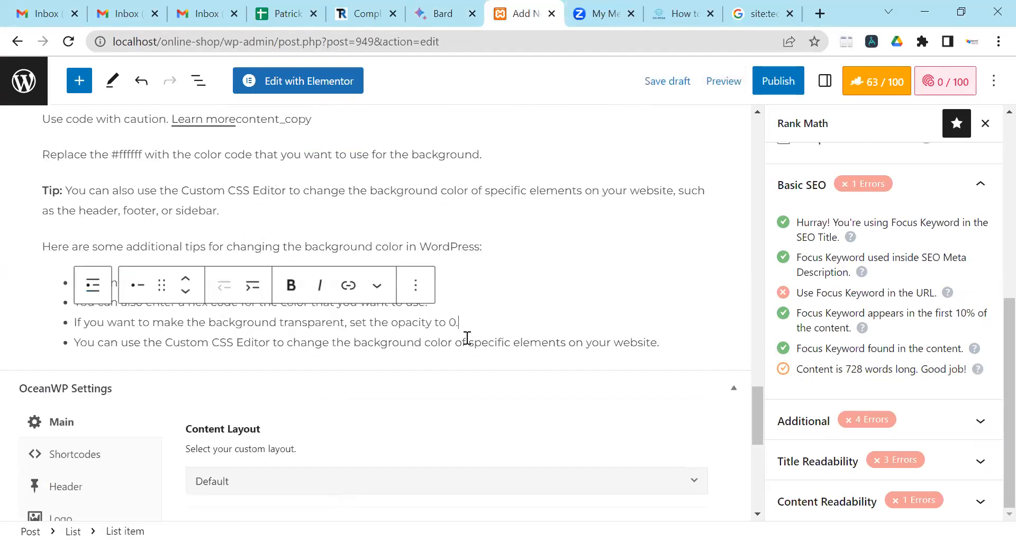
Delete the leftover "Learn more" link and "content_copy" text after "Use code with caution.".
{"action": "scroll", "coordinate": [344, 275], "scroll_direction": "up", "scroll_amount": 5}
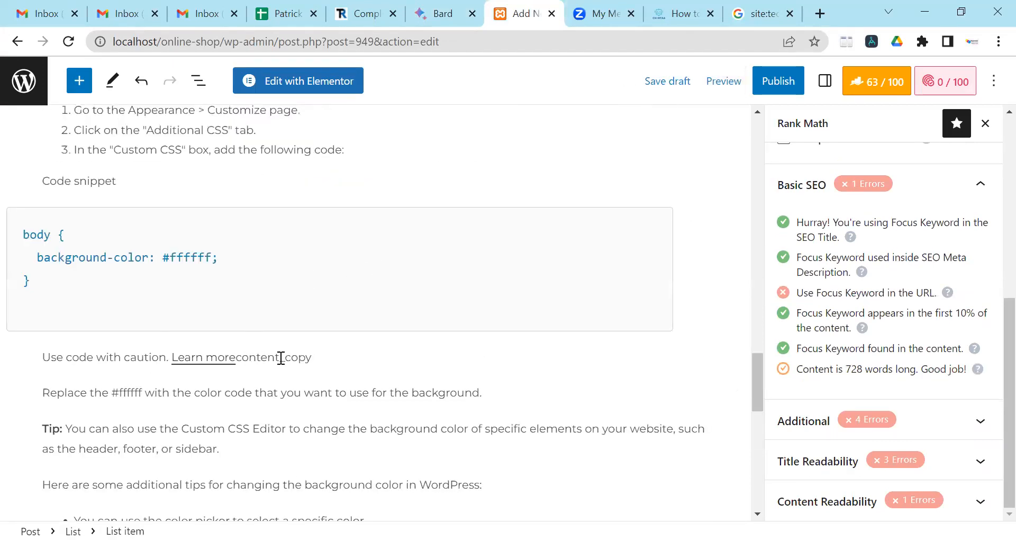
{"action": "left_click", "coordinate": [323, 360]}
{"action": "key", "text": "ctrl+BackSpace"}
{"action": "key", "text": "ctrl+BackSpace"}
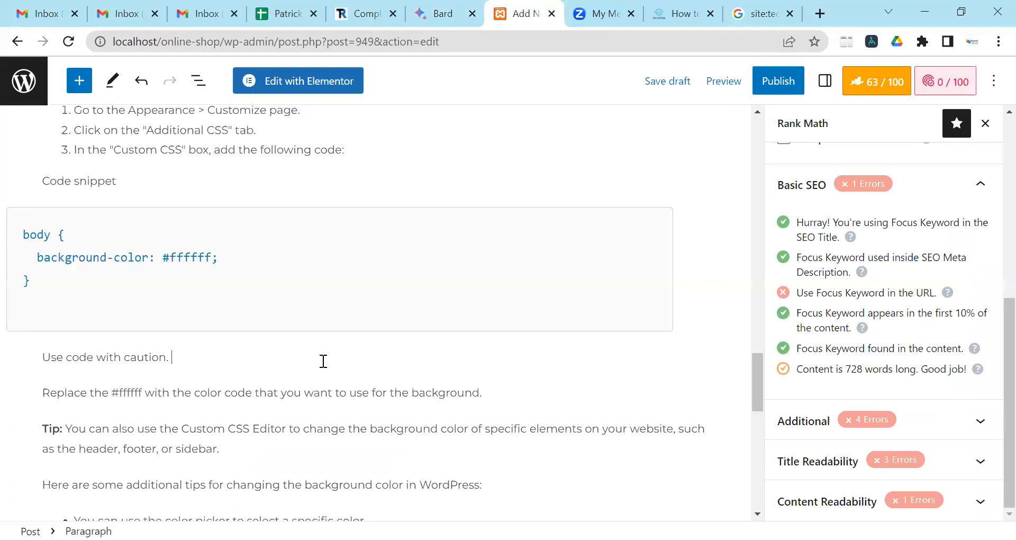
Review the pasted Classic Editor section, the Basic SEO checks and the search snippet preview in Rank Math.
{"action": "scroll", "coordinate": [252, 357], "scroll_direction": "up", "scroll_amount": 5}
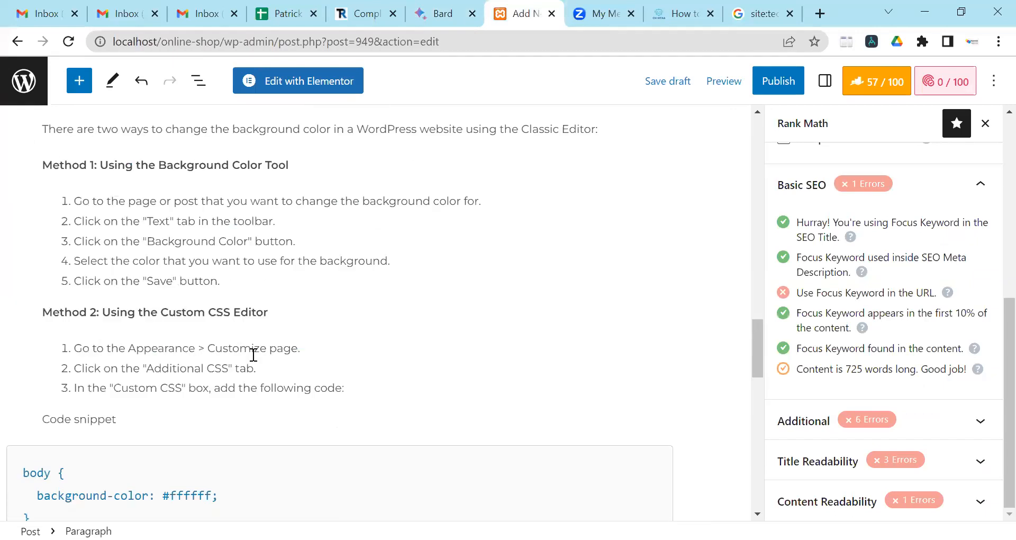
{"action": "scroll", "coordinate": [253, 360], "scroll_direction": "up", "scroll_amount": 3}
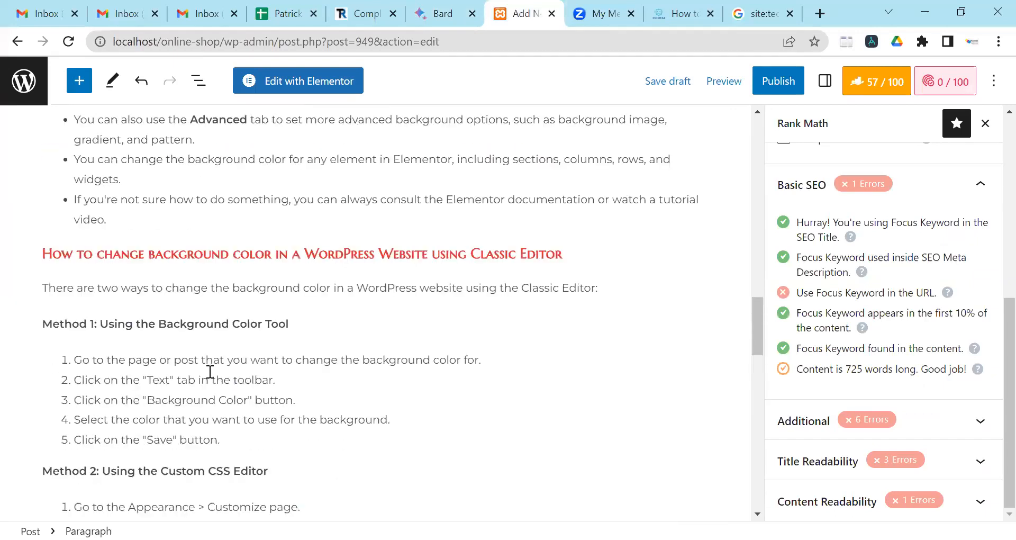
{"action": "left_click", "coordinate": [144, 420]}
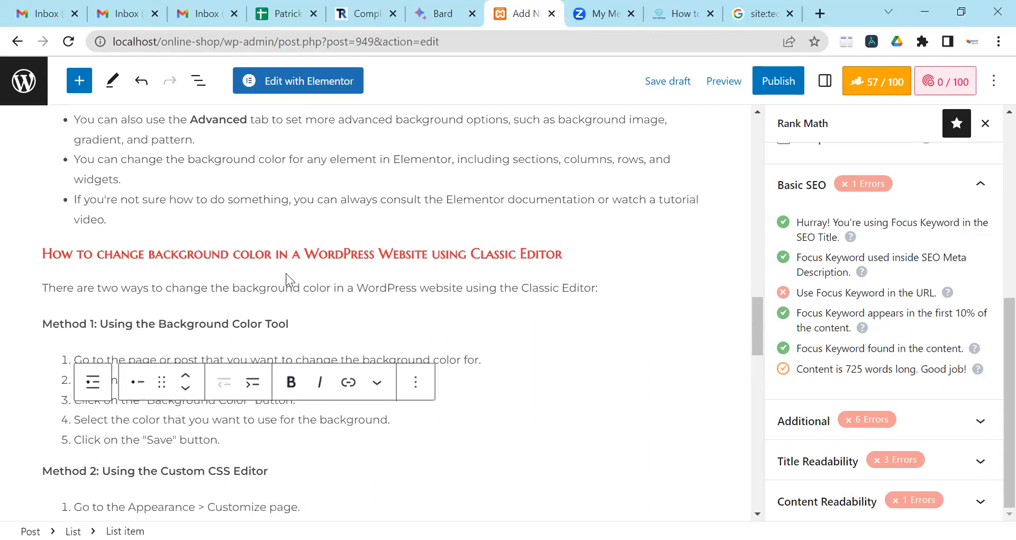
{"action": "left_click", "coordinate": [233, 255]}
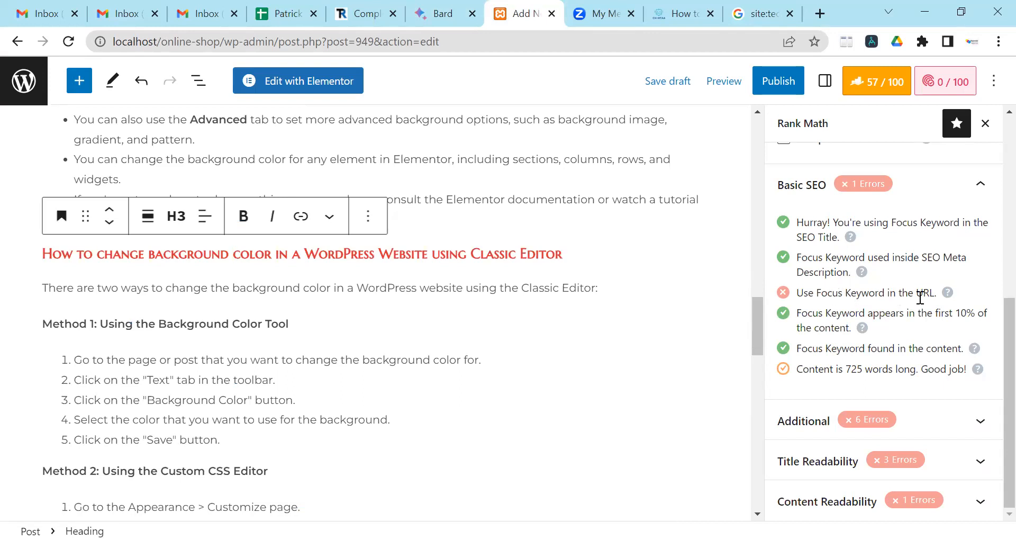
{"action": "scroll", "coordinate": [921, 299], "scroll_direction": "up", "scroll_amount": 7}
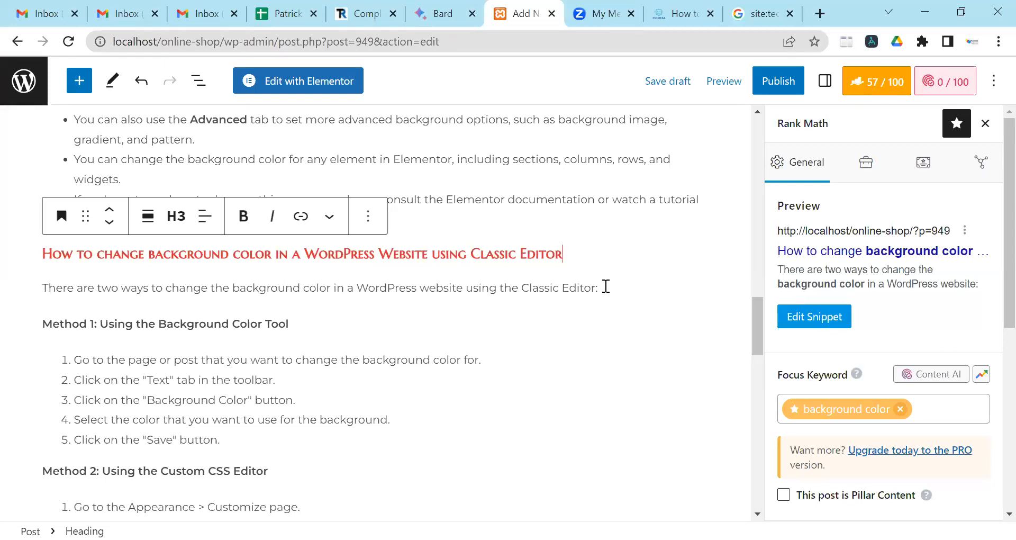
{"action": "left_click", "coordinate": [607, 286]}
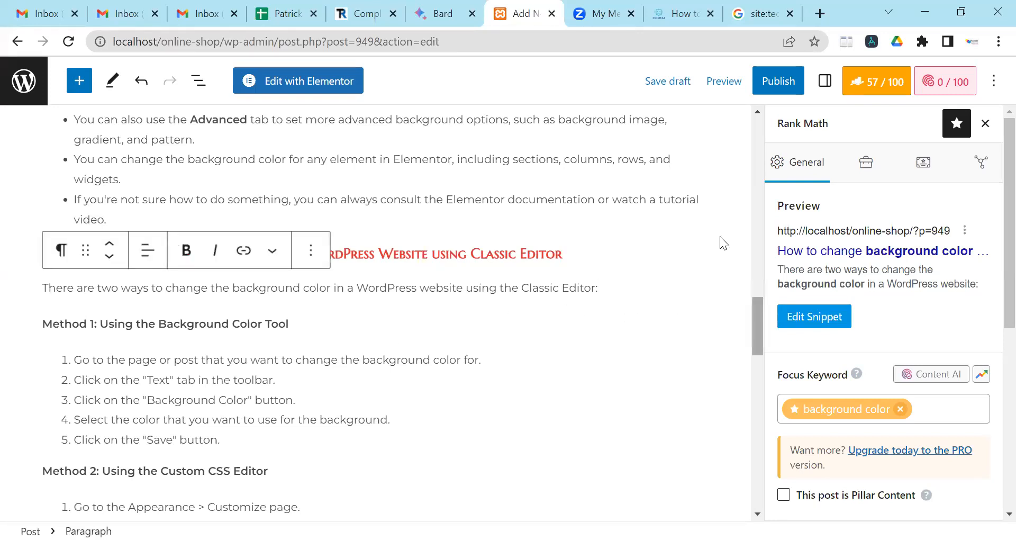
{"action": "scroll", "coordinate": [561, 259], "scroll_direction": "down", "scroll_amount": 5}
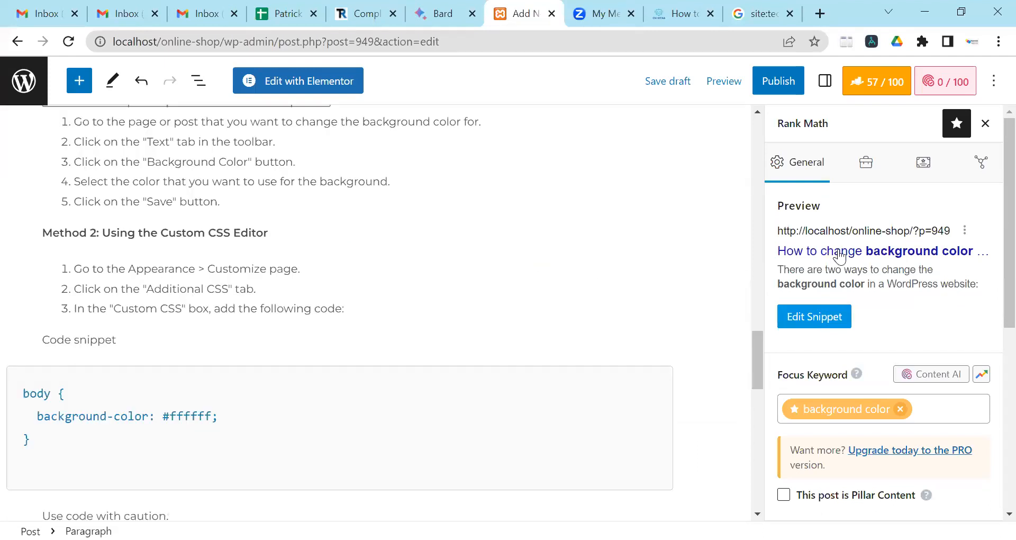
{"action": "scroll", "coordinate": [847, 265], "scroll_direction": "down", "scroll_amount": 3}
{"action": "scroll", "coordinate": [859, 276], "scroll_direction": "down", "scroll_amount": 4}
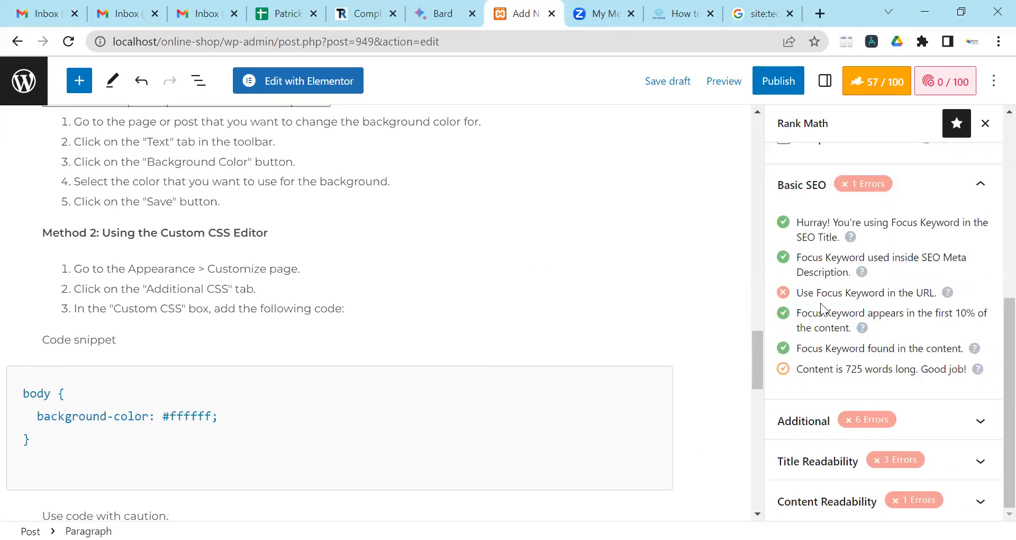
{"action": "scroll", "coordinate": [900, 296], "scroll_direction": "up", "scroll_amount": 6}
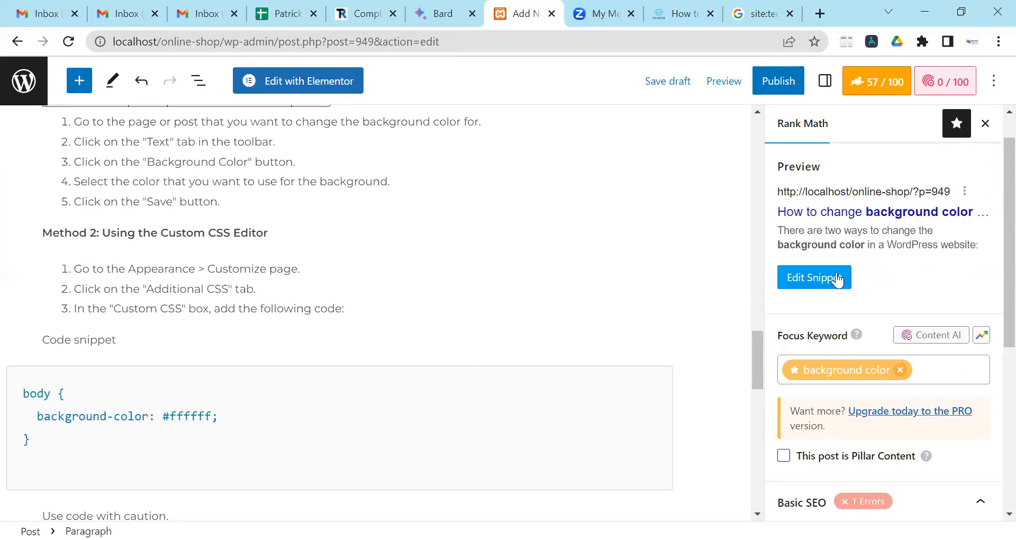
Review the post's title, permalink and description in the Rank Math snippet editor.
{"action": "scroll", "coordinate": [554, 261], "scroll_direction": "up", "scroll_amount": 10}
{"action": "scroll", "coordinate": [556, 259], "scroll_direction": "up", "scroll_amount": 15}
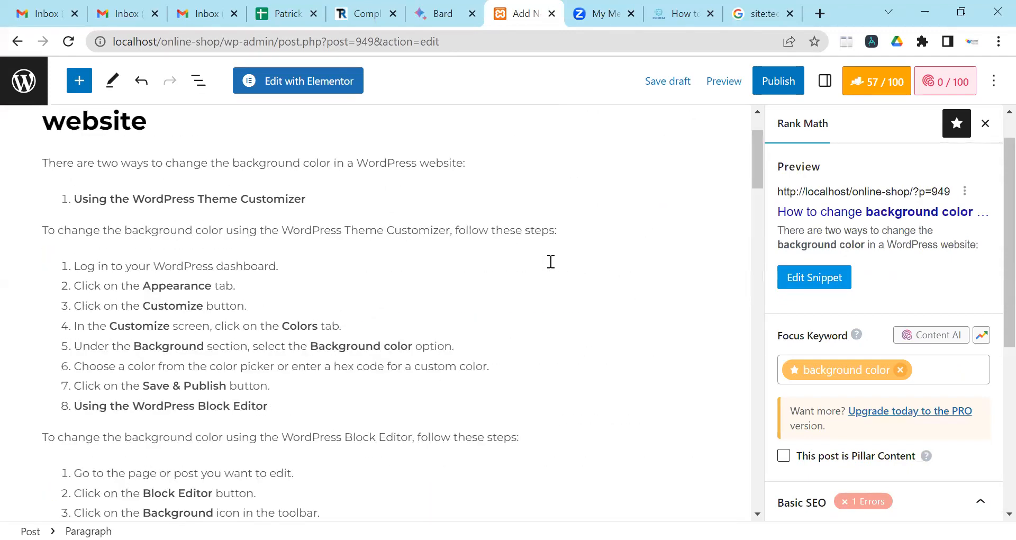
{"action": "scroll", "coordinate": [551, 261], "scroll_direction": "up", "scroll_amount": 3}
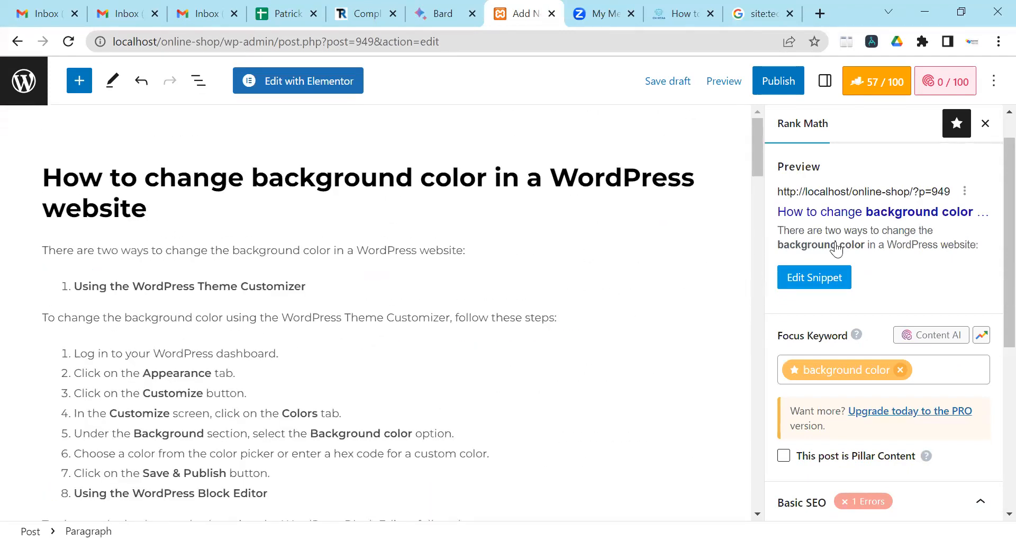
{"action": "left_click", "coordinate": [829, 277]}
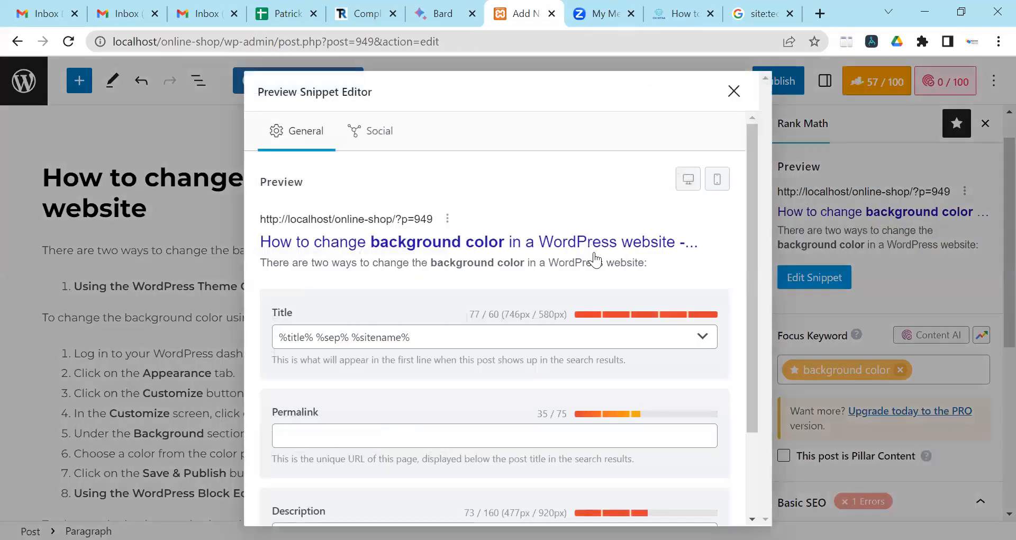
{"action": "scroll", "coordinate": [501, 292], "scroll_direction": "down", "scroll_amount": 2}
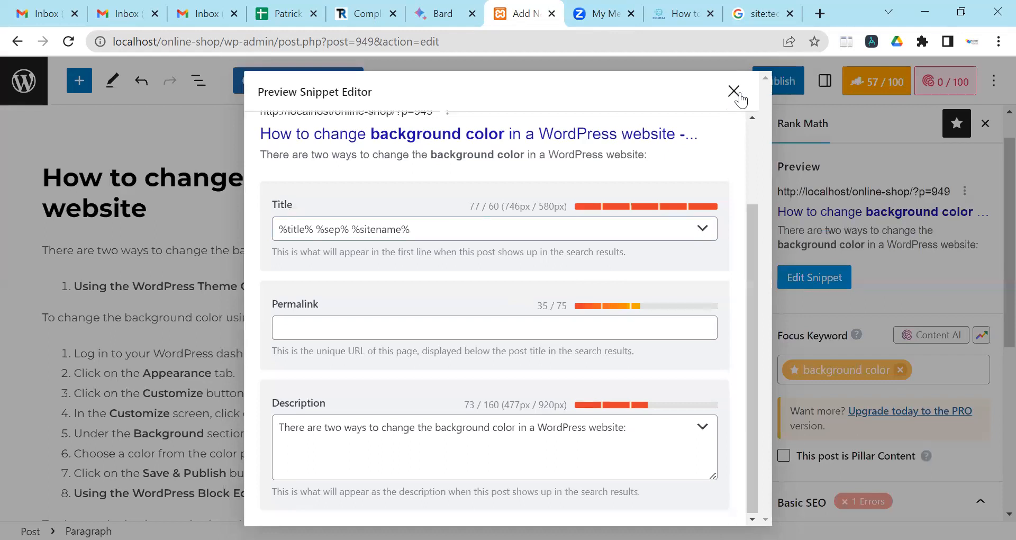
{"action": "left_click", "coordinate": [735, 93]}
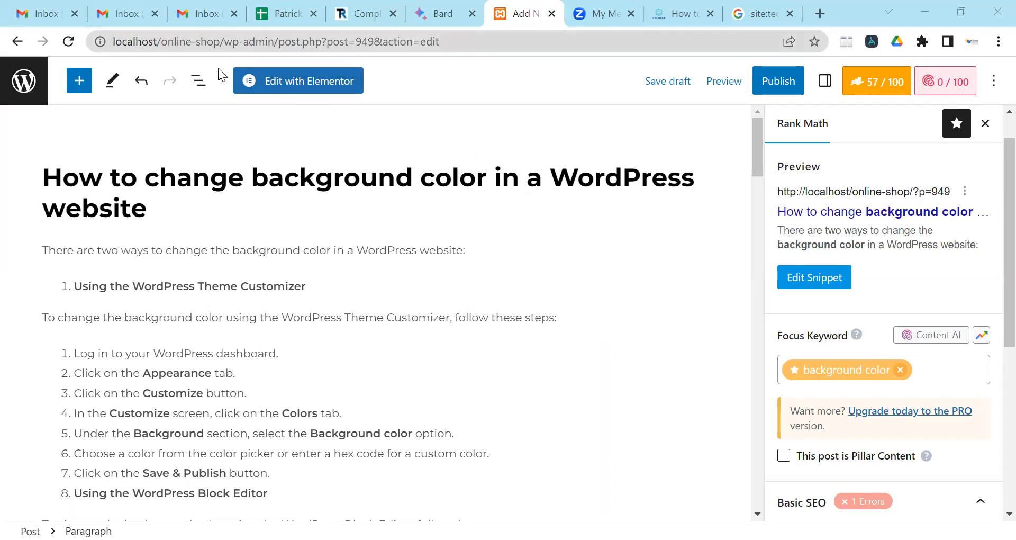
Copy the "localhost/online-shop" part of the post's web address.
{"action": "double_click", "coordinate": [204, 41]}
{"action": "left_click", "coordinate": [213, 41]}
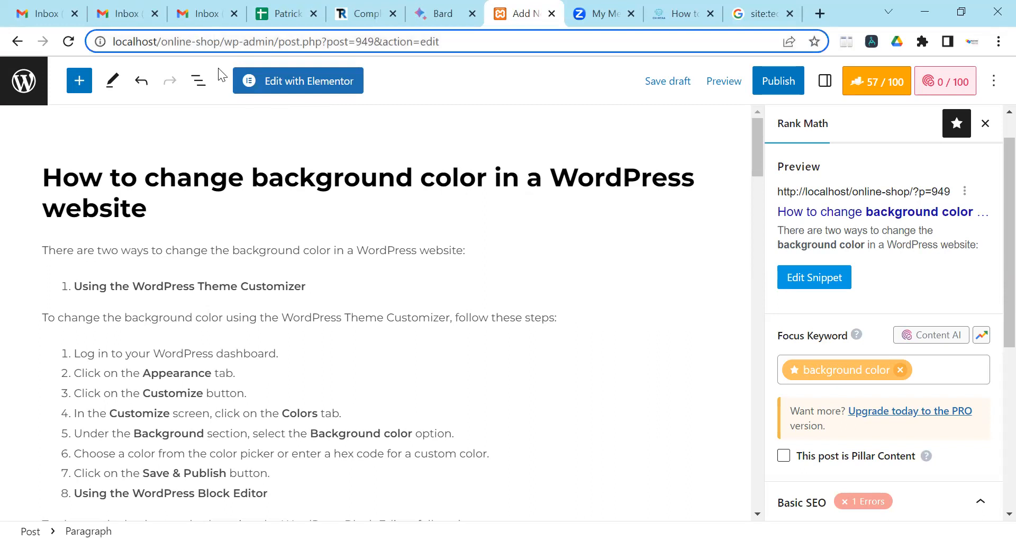
{"action": "key", "text": "shift+Left"}
{"action": "key", "text": "shift+Left"}
{"action": "key", "text": "shift+Left"}
{"action": "key", "text": "shift+Left"}
{"action": "key", "text": "shift+Left"}
{"action": "key", "text": "shift+Left"}
{"action": "key", "text": "shift+Left"}
{"action": "key", "text": "shift+Left"}
{"action": "key", "text": "shift+Left"}
{"action": "key", "text": "shift+Left"}
{"action": "key", "text": "shift+Left"}
{"action": "key", "text": "shift+Left"}
{"action": "key", "text": "shift+Left"}
{"action": "key", "text": "shift+Left"}
{"action": "key", "text": "shift+Left"}
{"action": "key", "text": "shift+Left"}
{"action": "key", "text": "shift+Left"}
{"action": "key", "text": "shift+Left"}
{"action": "key", "text": "shift+Left"}
{"action": "key", "text": "shift+Left"}
{"action": "key", "text": "shift+Left"}
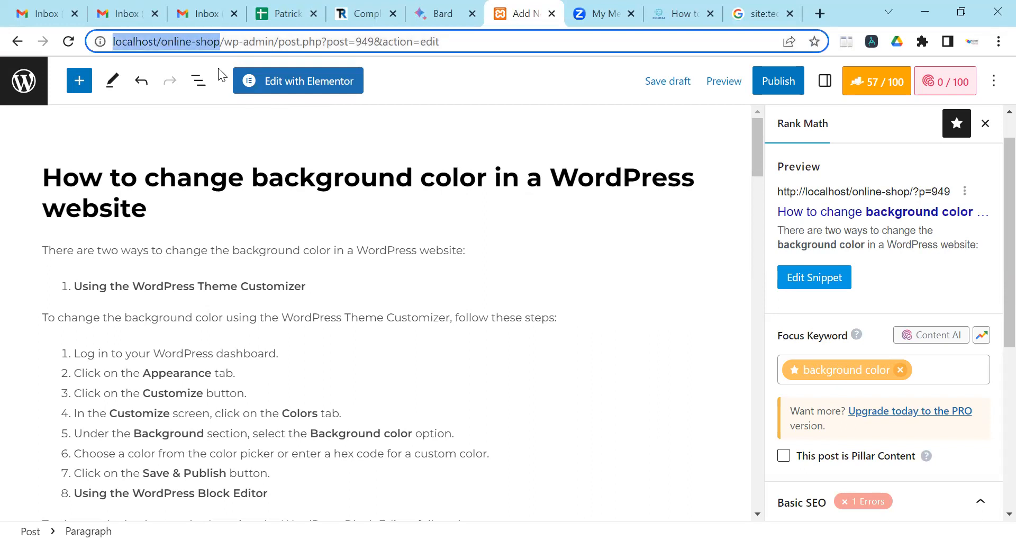
{"action": "right_click", "coordinate": [144, 41]}
{"action": "left_click", "coordinate": [168, 127]}
{"action": "left_click", "coordinate": [818, 283]}
{"action": "left_click", "coordinate": [429, 433]}
{"action": "right_click", "coordinate": [430, 433]}
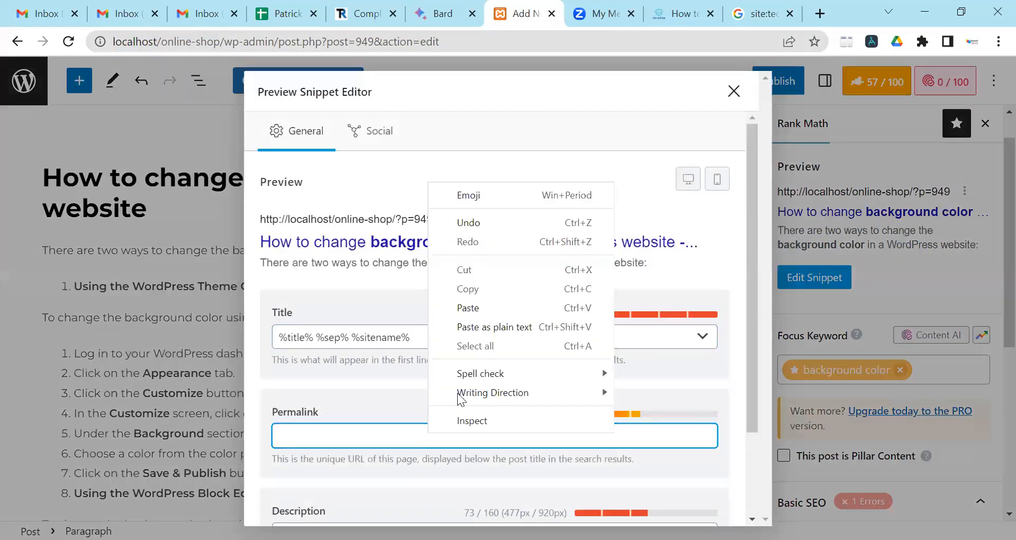
{"action": "left_click", "coordinate": [481, 307]}
{"action": "left_click", "coordinate": [307, 436]}
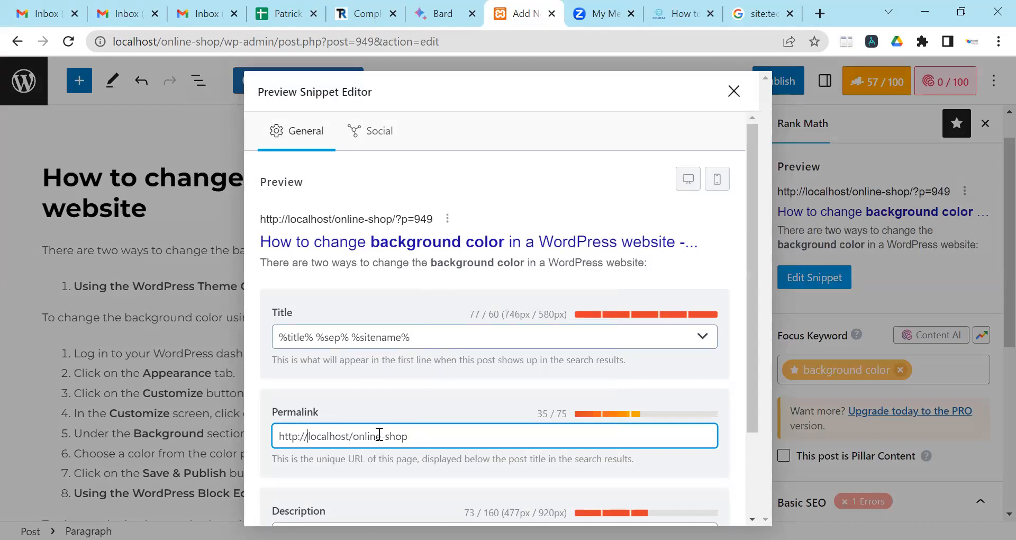
{"action": "key", "text": "BackSpace"}
{"action": "key", "text": "BackSpace"}
{"action": "key", "text": "BackSpace"}
{"action": "key", "text": "BackSpace"}
{"action": "key", "text": "BackSpace"}
{"action": "key", "text": "BackSpace"}
{"action": "key", "text": "BackSpace"}
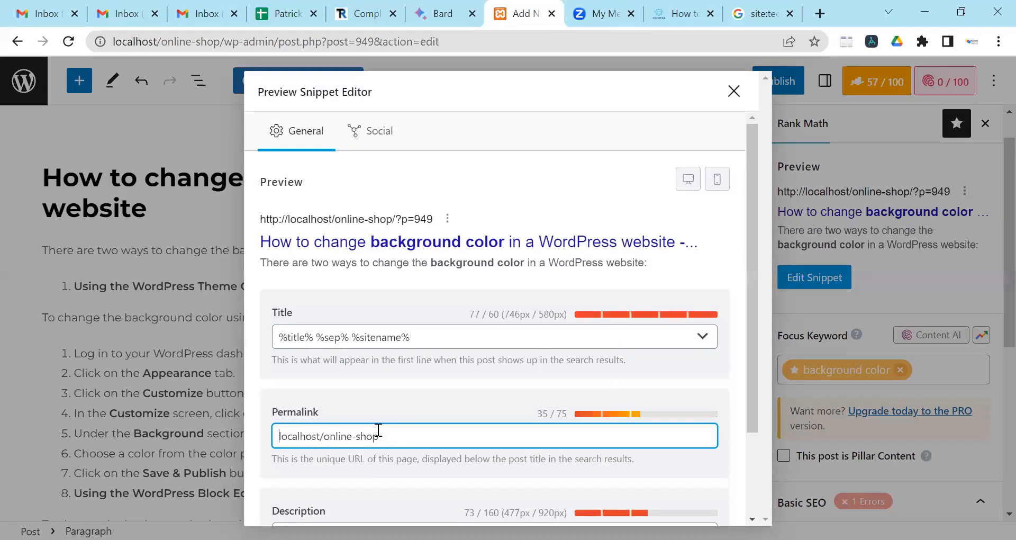
Append "/change-background-color/" to the snippet's permalink, commit it and close the snippet editor.
{"action": "type", "text": "/"}
{"action": "type", "text": "change-background-color"}
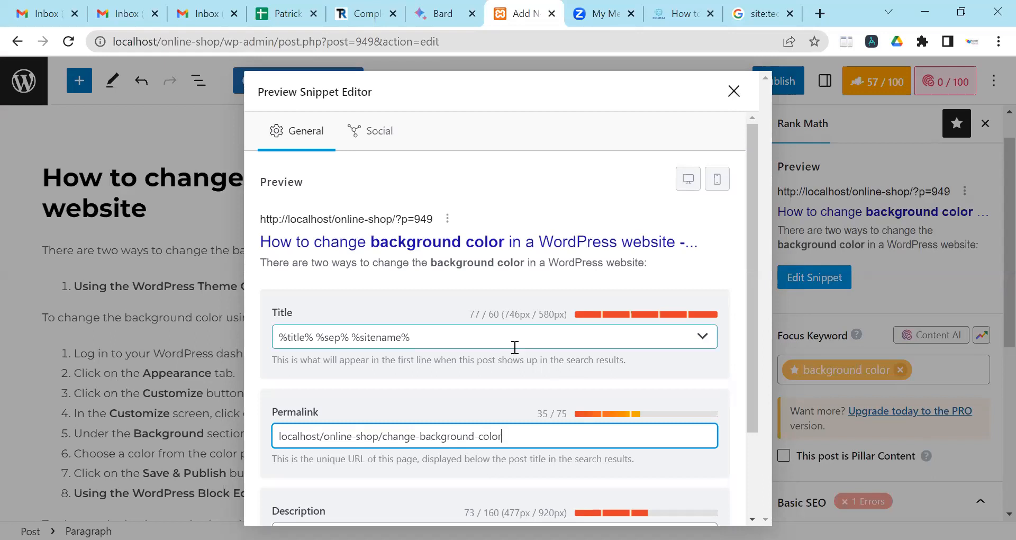
{"action": "type", "text": "/"}
{"action": "scroll", "coordinate": [478, 375], "scroll_direction": "down", "scroll_amount": 2}
{"action": "left_click", "coordinate": [482, 427]}
{"action": "scroll", "coordinate": [631, 275], "scroll_direction": "up", "scroll_amount": 2}
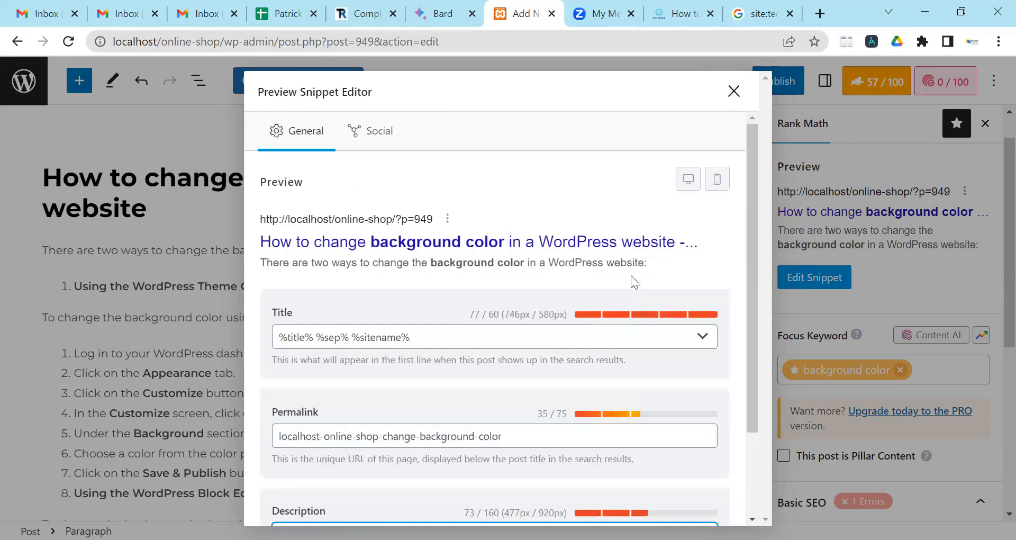
{"action": "left_click", "coordinate": [734, 91]}
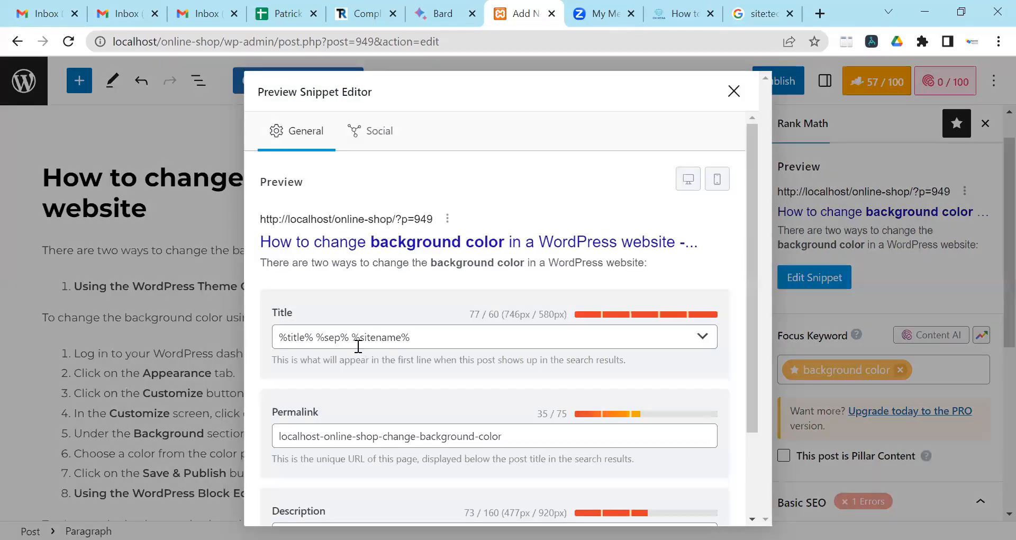
Check the edited permalink in the snippet editor and close the editor.
{"action": "scroll", "coordinate": [355, 317], "scroll_direction": "down", "scroll_amount": 2}
{"action": "left_click", "coordinate": [354, 356]}
{"action": "key", "text": "ctrl+a"}
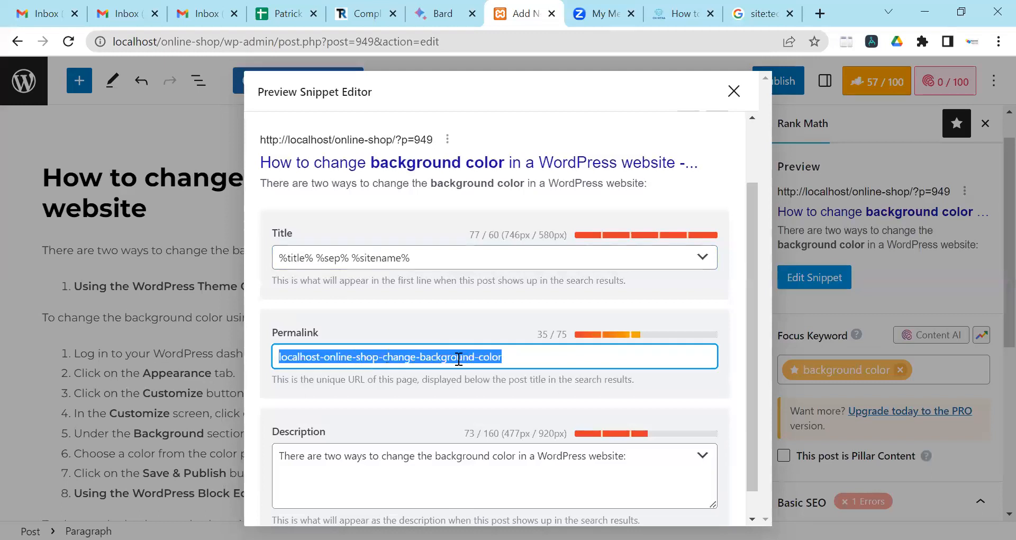
{"action": "key", "text": "Right"}
{"action": "left_click", "coordinate": [734, 93]}
Expand Rank Math's Additional checks and examine the image alt text and keyword density items alongside the post content.
{"action": "scroll", "coordinate": [884, 231], "scroll_direction": "down", "scroll_amount": 5}
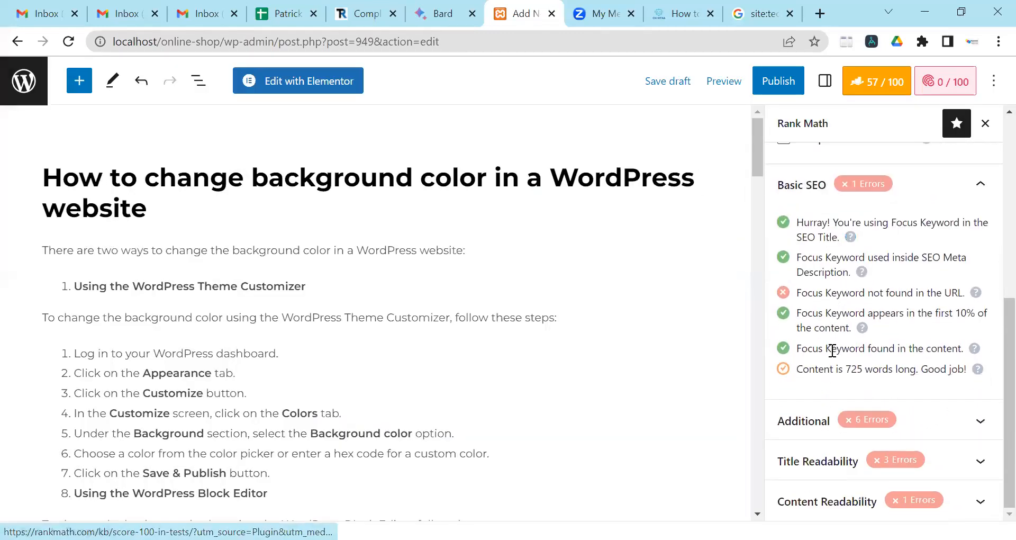
{"action": "left_click", "coordinate": [925, 424]}
{"action": "scroll", "coordinate": [921, 413], "scroll_direction": "down", "scroll_amount": 1}
{"action": "scroll", "coordinate": [921, 413], "scroll_direction": "down", "scroll_amount": 3}
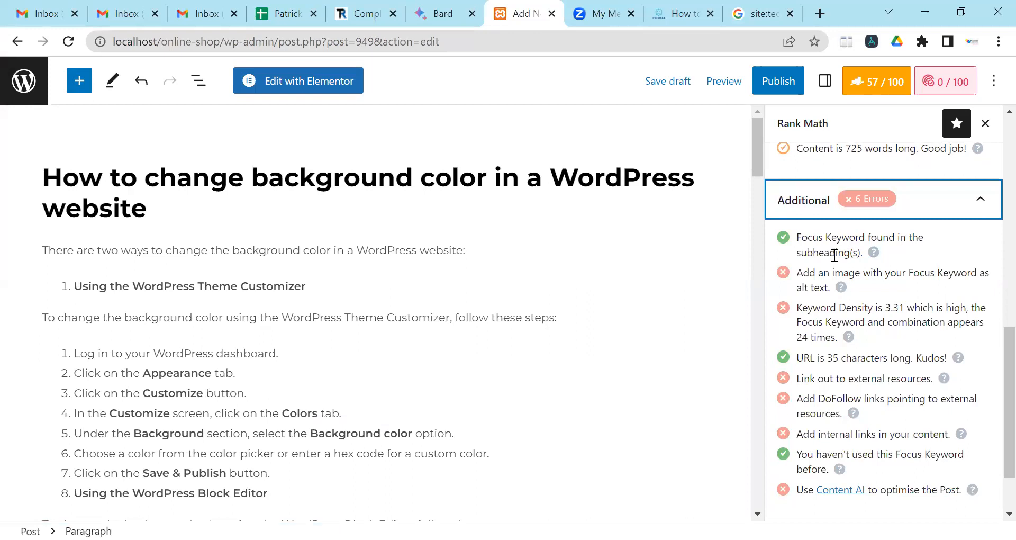
{"action": "scroll", "coordinate": [266, 312], "scroll_direction": "down", "scroll_amount": 3}
{"action": "scroll", "coordinate": [263, 293], "scroll_direction": "down", "scroll_amount": 4}
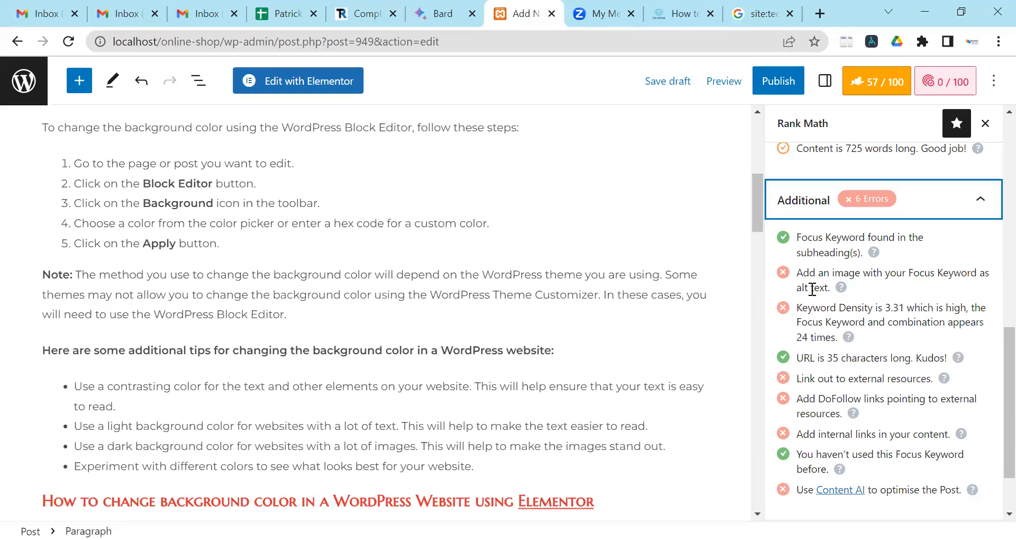
{"action": "left_click_drag", "start_coordinate": [798, 288], "coordinate": [829, 289]}
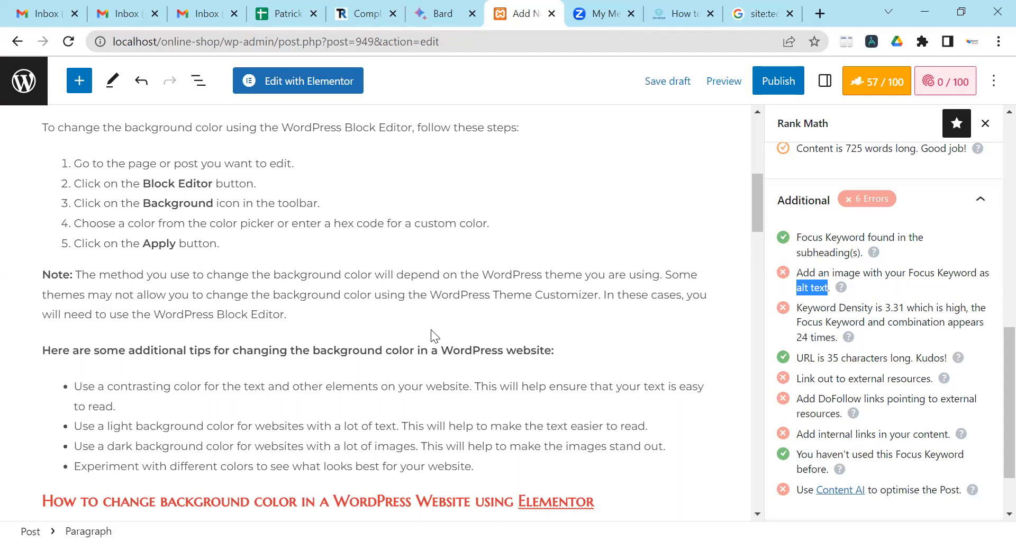
Replace "background" with "bg" in the tip about using a light background color.
{"action": "scroll", "coordinate": [344, 339], "scroll_direction": "down", "scroll_amount": 1}
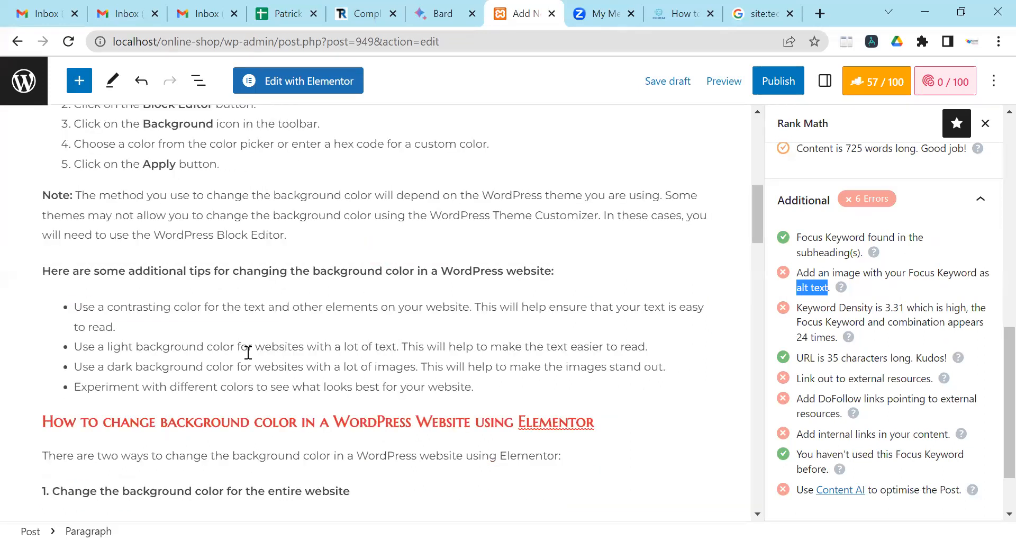
{"action": "left_click", "coordinate": [204, 346]}
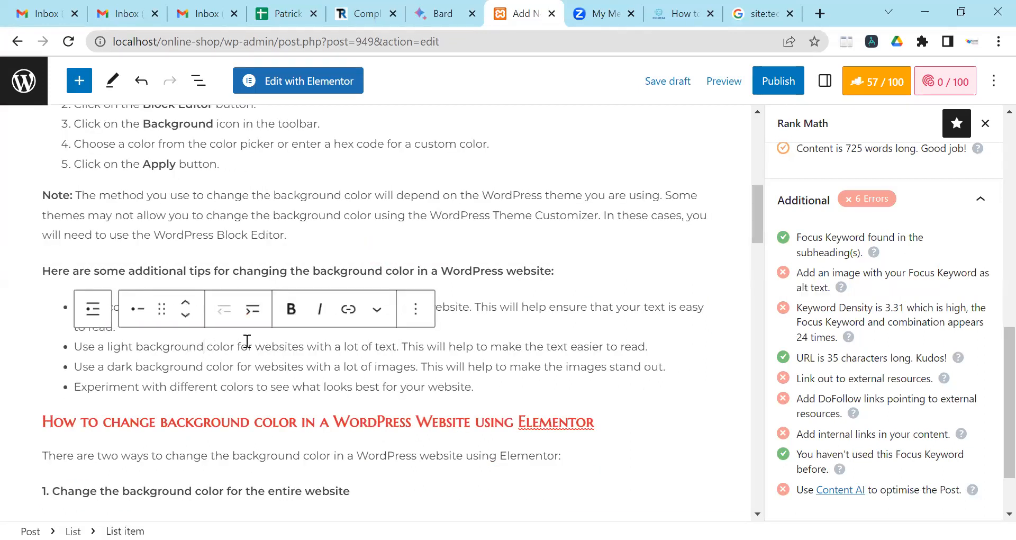
{"action": "key", "text": "BackSpace"}
{"action": "key", "text": "BackSpace"}
{"action": "key", "text": "BackSpace"}
{"action": "key", "text": "BackSpace"}
{"action": "key", "text": "BackSpace"}
{"action": "key", "text": "BackSpace"}
{"action": "key", "text": "BackSpace"}
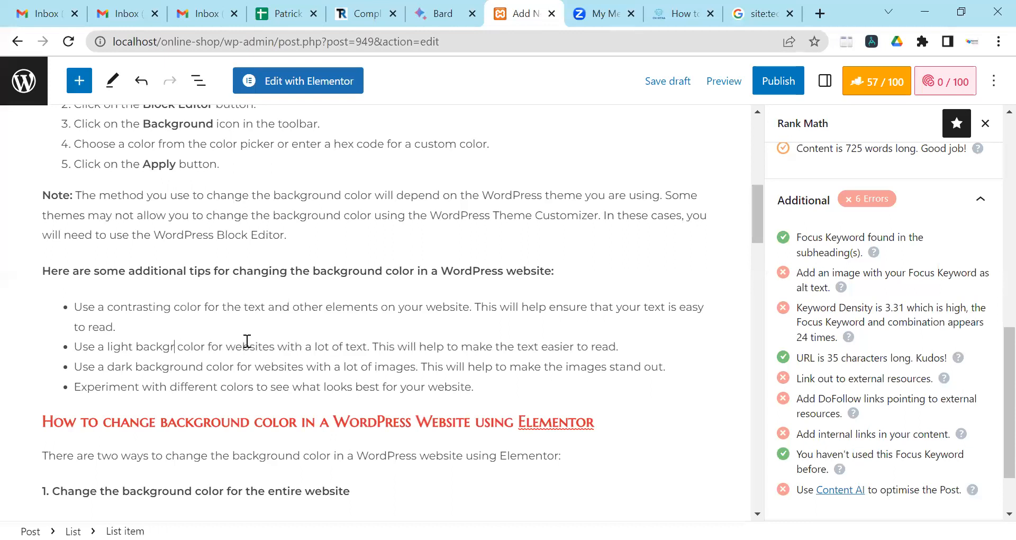
{"action": "key", "text": "BackSpace"}
{"action": "key", "text": "BackSpace"}
{"action": "type", "text": "g"}
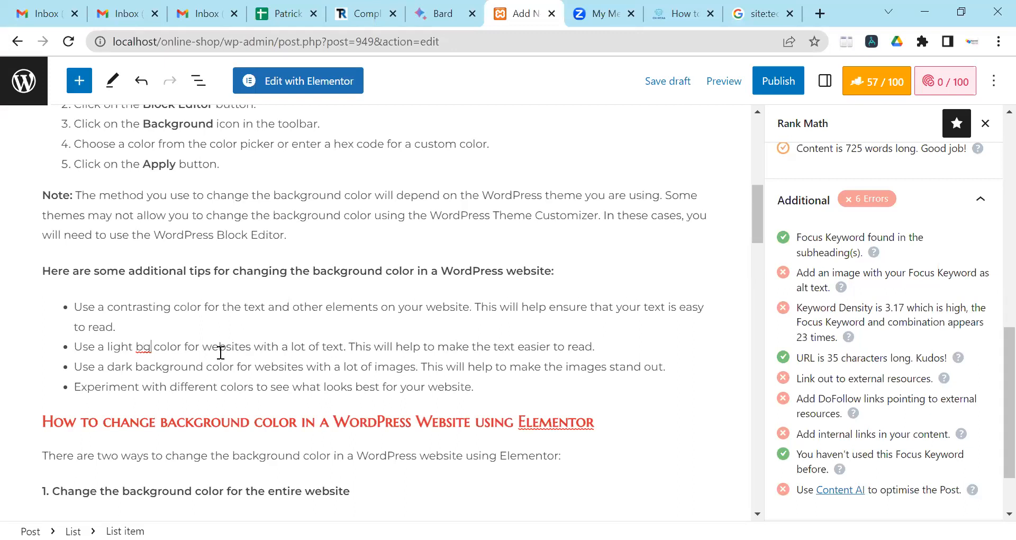
Replace "background" with "bg" in the tip about using a dark background color.
{"action": "left_click", "coordinate": [203, 369]}
{"action": "key", "text": "BackSpace"}
{"action": "key", "text": "BackSpace"}
{"action": "key", "text": "BackSpace"}
{"action": "key", "text": "BackSpace"}
{"action": "key", "text": "BackSpace"}
{"action": "key", "text": "BackSpace"}
{"action": "key", "text": "BackSpace"}
{"action": "key", "text": "BackSpace"}
{"action": "key", "text": "BackSpace"}
{"action": "type", "text": "g"}
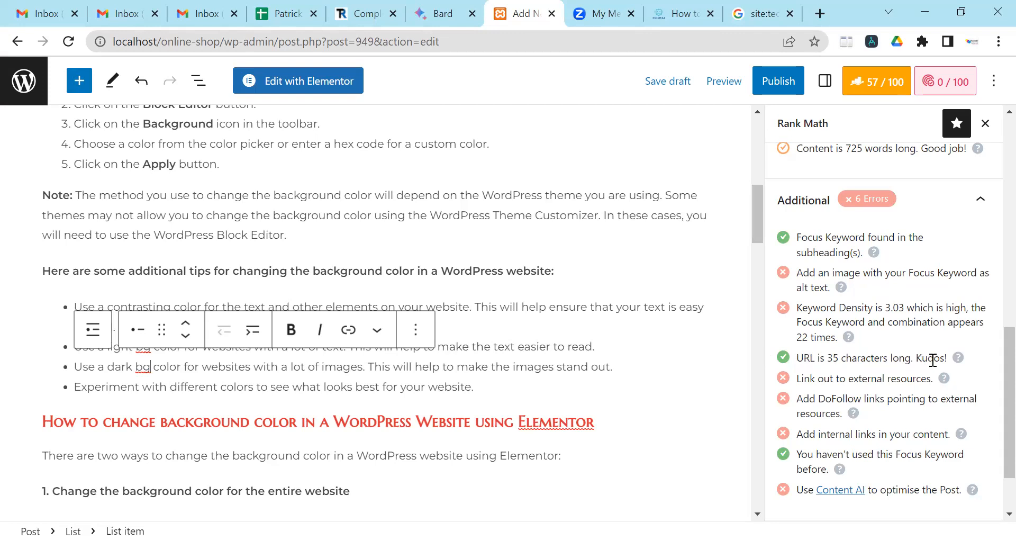
Examine the Basic SEO and Additional checks again and the additional tips paragraph in the post.
{"action": "scroll", "coordinate": [874, 348], "scroll_direction": "up", "scroll_amount": 4}
{"action": "scroll", "coordinate": [849, 352], "scroll_direction": "down", "scroll_amount": 3}
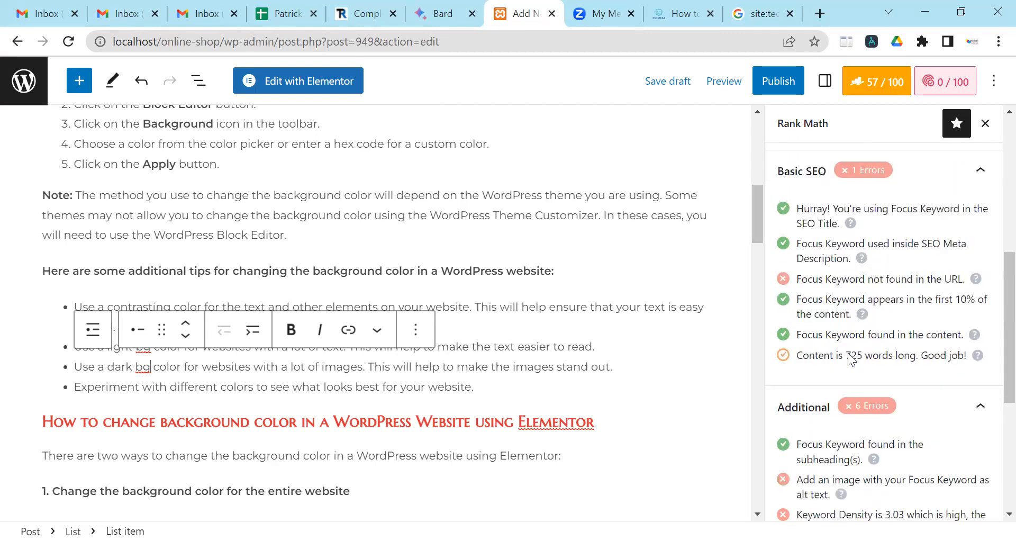
{"action": "scroll", "coordinate": [791, 329], "scroll_direction": "down", "scroll_amount": 3}
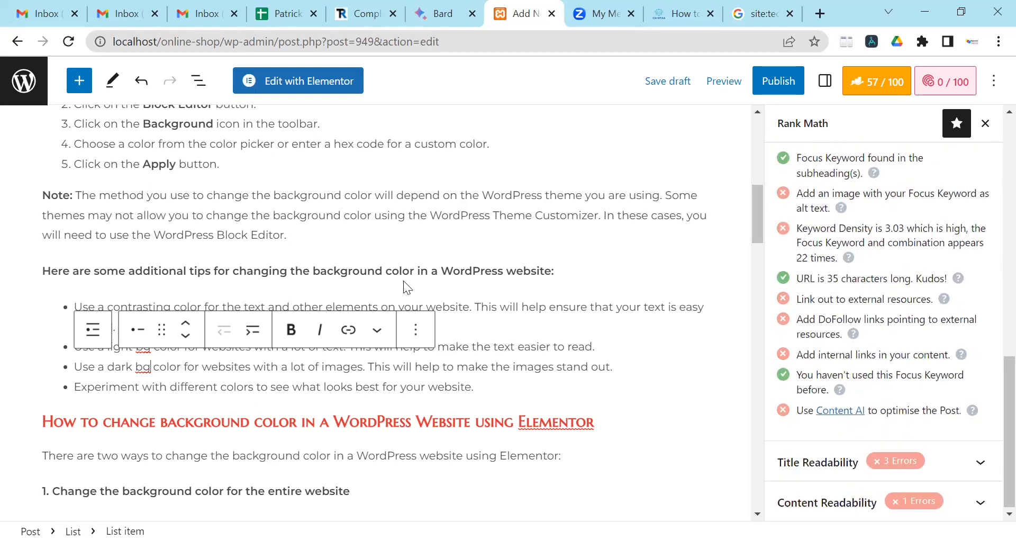
{"action": "left_click", "coordinate": [313, 270]}
{"action": "scroll", "coordinate": [315, 307], "scroll_direction": "down", "scroll_amount": 1}
{"action": "scroll", "coordinate": [782, 383], "scroll_direction": "up", "scroll_amount": 4}
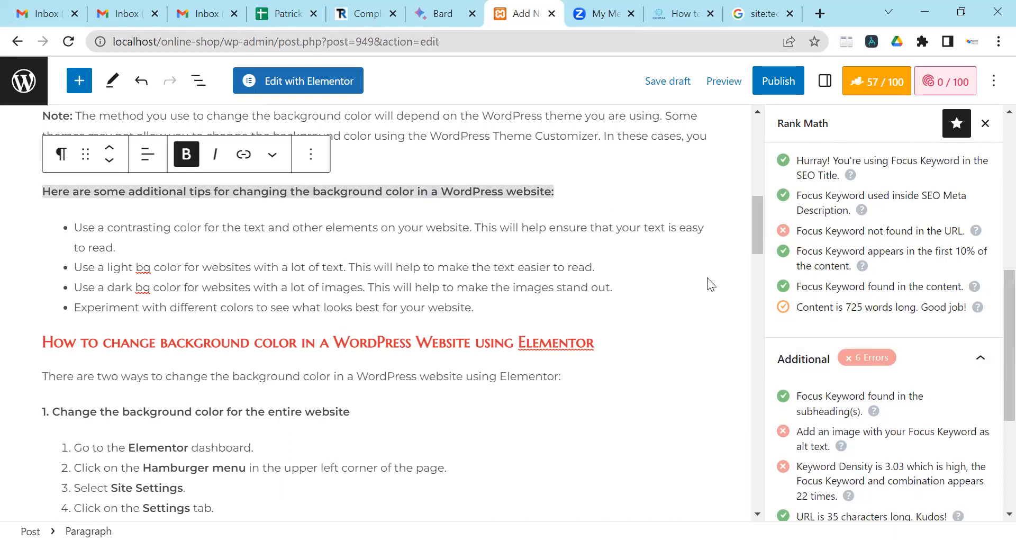
Replace "background" with "bg" in step 7 of the Elementor instructions for a specific section.
{"action": "scroll", "coordinate": [685, 277], "scroll_direction": "down", "scroll_amount": 5}
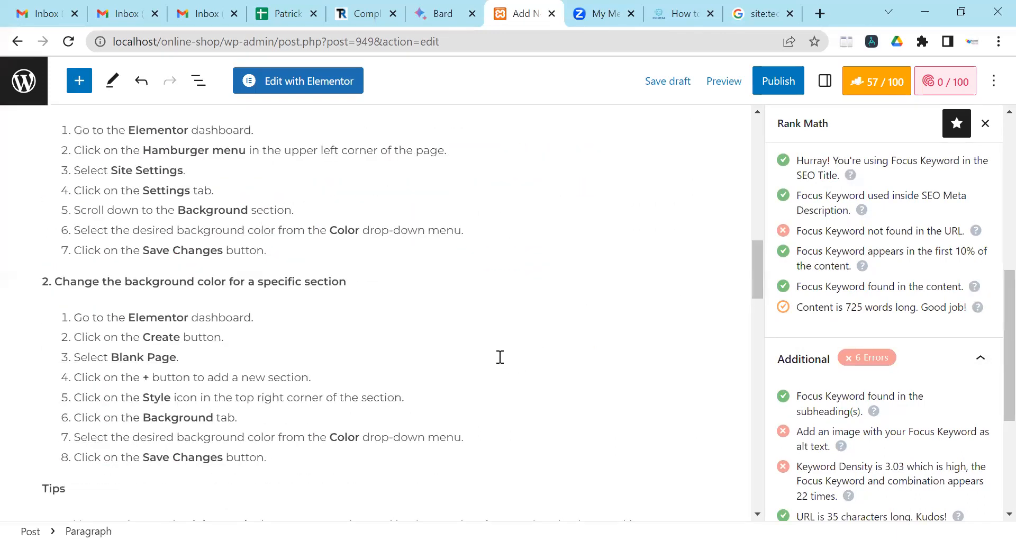
{"action": "scroll", "coordinate": [351, 347], "scroll_direction": "down", "scroll_amount": 1}
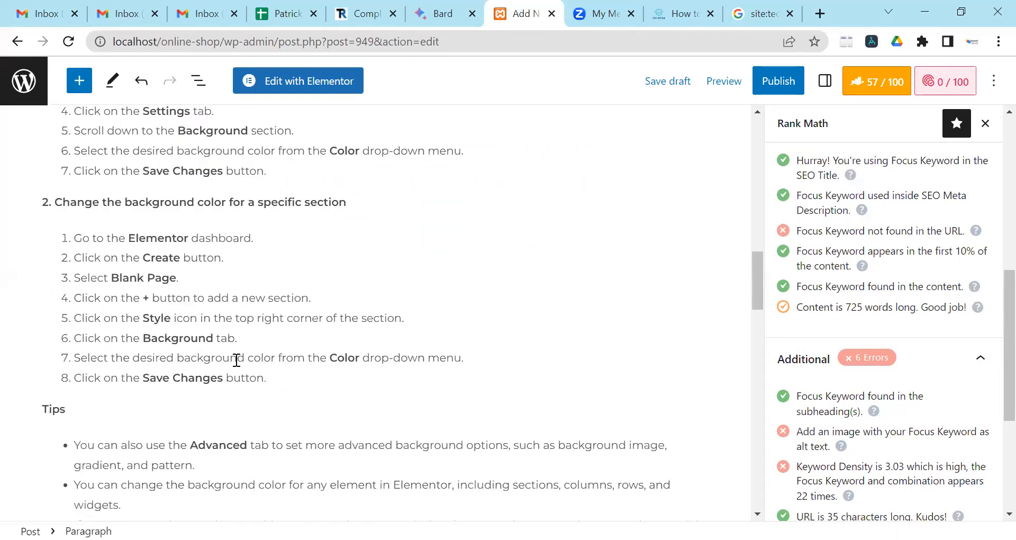
{"action": "left_click", "coordinate": [246, 359]}
{"action": "key", "text": "BackSpace"}
{"action": "key", "text": "BackSpace"}
{"action": "key", "text": "BackSpace"}
{"action": "key", "text": "BackSpace"}
{"action": "key", "text": "BackSpace"}
{"action": "key", "text": "BackSpace"}
{"action": "key", "text": "BackSpace"}
{"action": "key", "text": "BackSpace"}
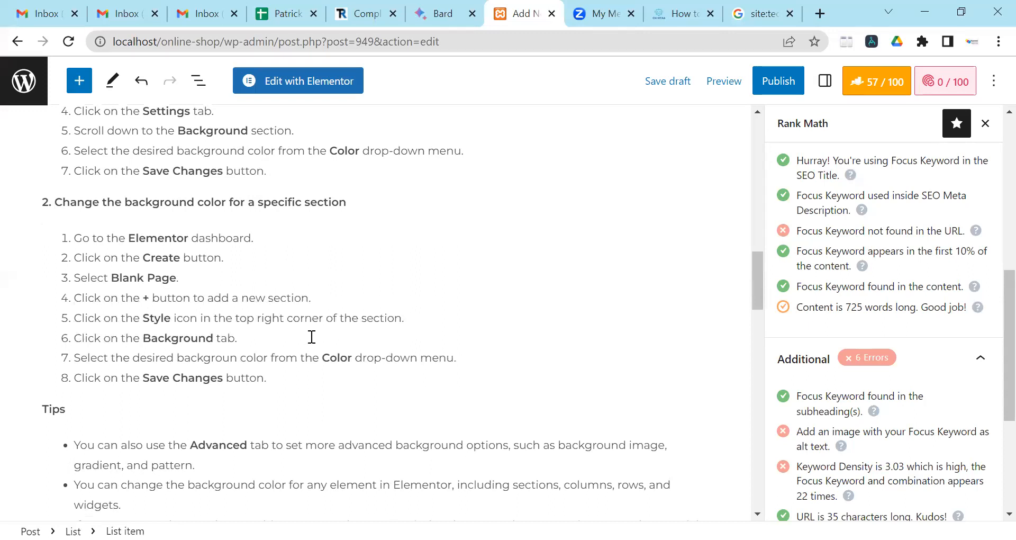
{"action": "key", "text": "BackSpace"}
{"action": "type", "text": "g"}
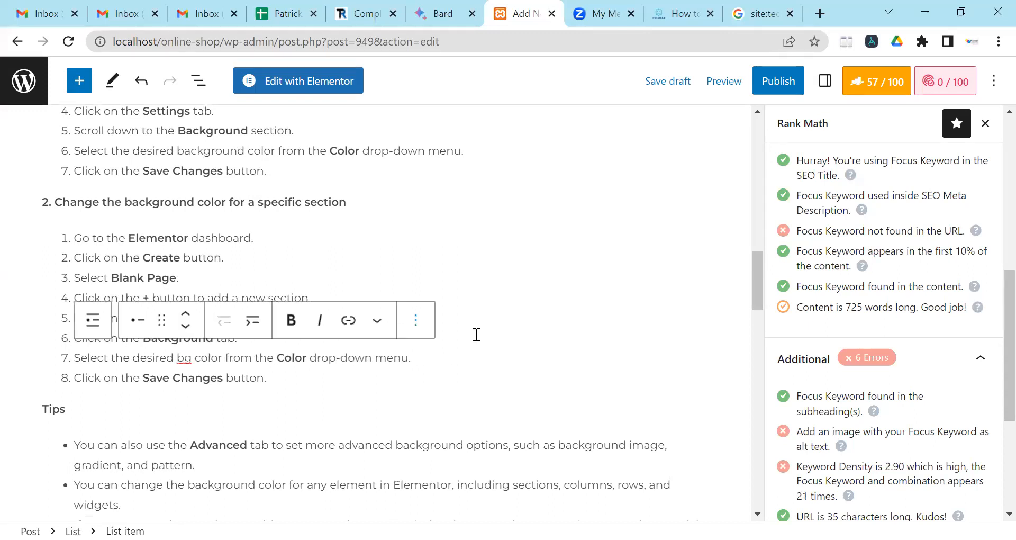
Check the keyword density item and look through the Classic Editor section for further uses of "background color".
{"action": "scroll", "coordinate": [742, 355], "scroll_direction": "down", "scroll_amount": 1}
{"action": "scroll", "coordinate": [817, 467], "scroll_direction": "down", "scroll_amount": 5}
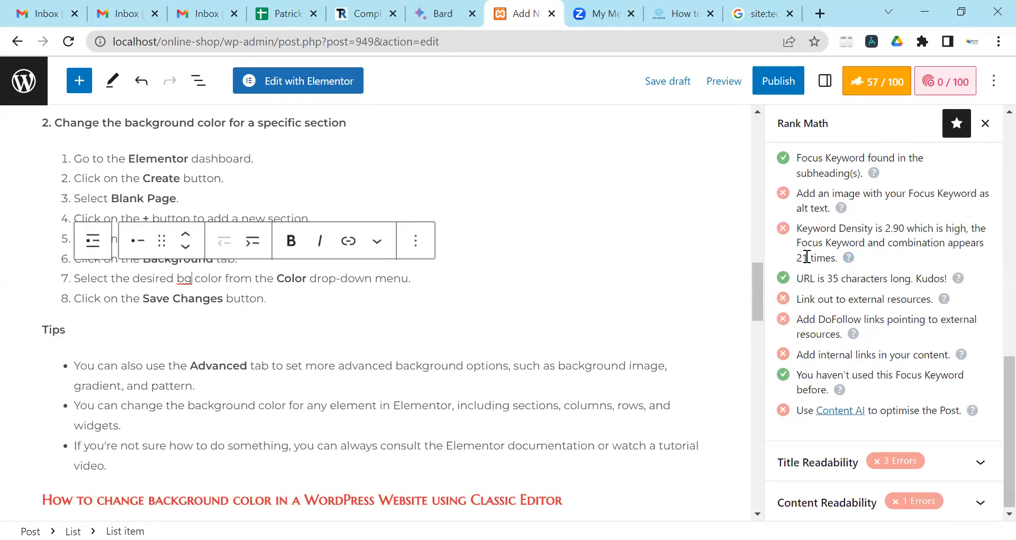
{"action": "scroll", "coordinate": [368, 338], "scroll_direction": "down", "scroll_amount": 2}
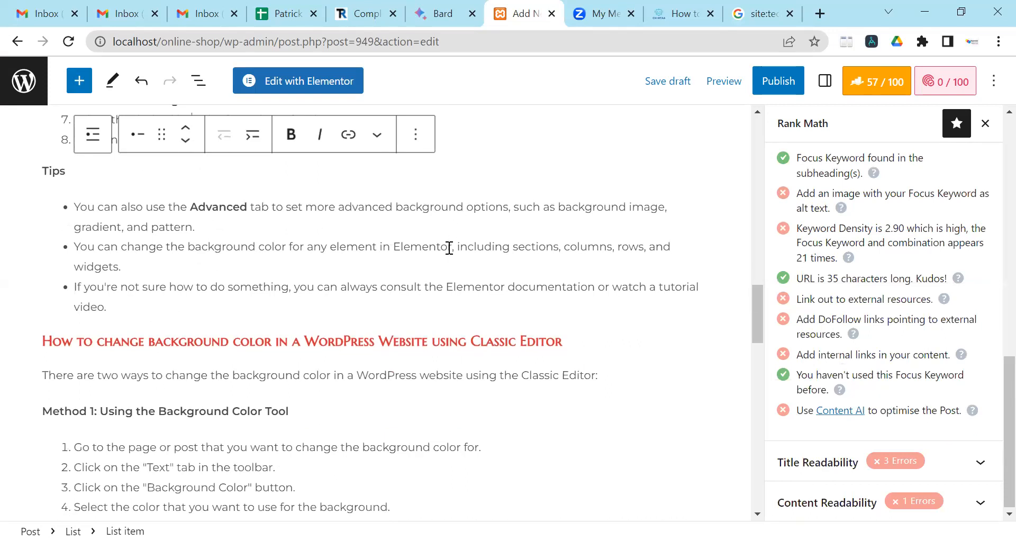
{"action": "scroll", "coordinate": [448, 265], "scroll_direction": "down", "scroll_amount": 2}
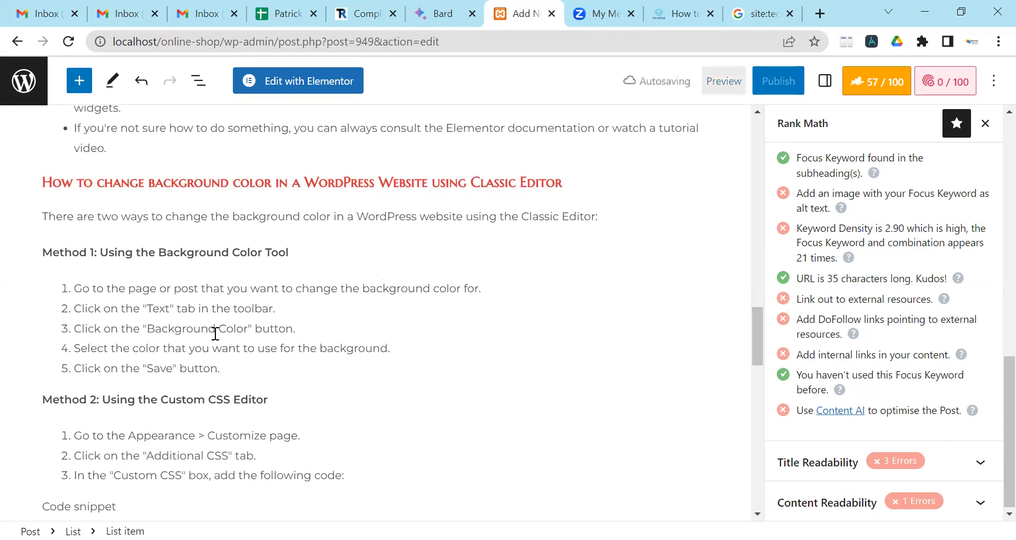
{"action": "scroll", "coordinate": [215, 334], "scroll_direction": "down", "scroll_amount": 2}
{"action": "scroll", "coordinate": [214, 332], "scroll_direction": "down", "scroll_amount": 5}
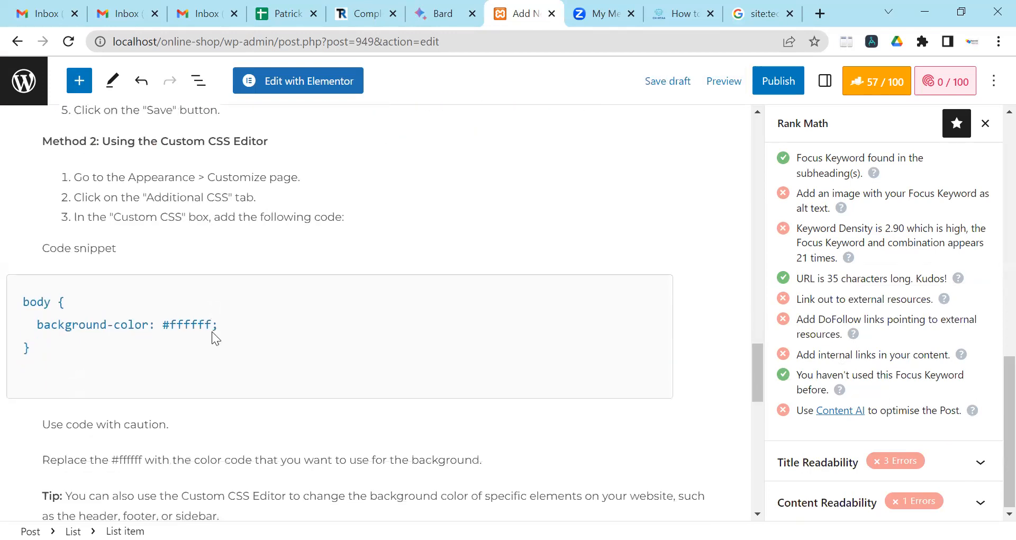
{"action": "scroll", "coordinate": [222, 331], "scroll_direction": "down", "scroll_amount": 2}
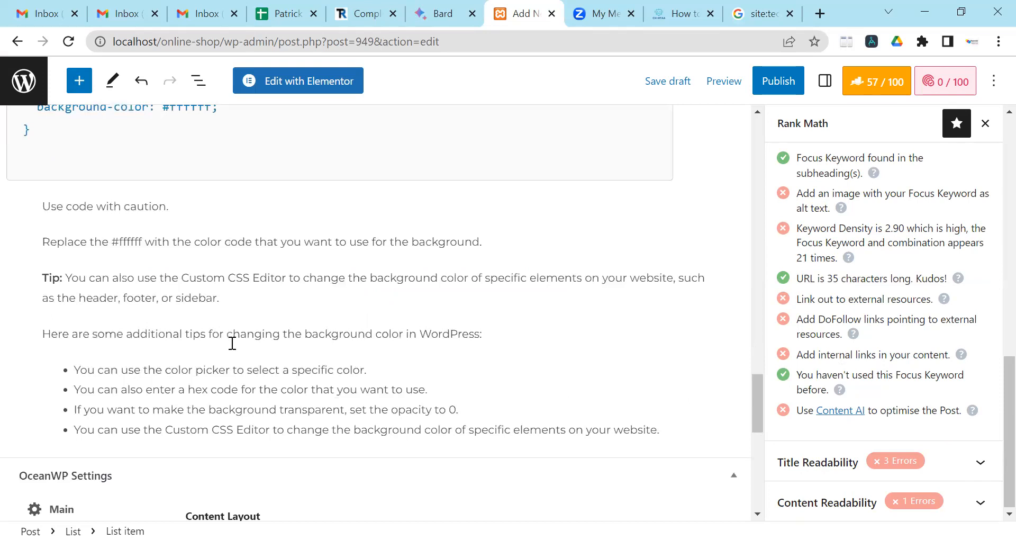
Replace "background" with "bg" in the sentence introducing the additional tips for changing the color in WordPress.
{"action": "scroll", "coordinate": [276, 381], "scroll_direction": "up", "scroll_amount": 7}
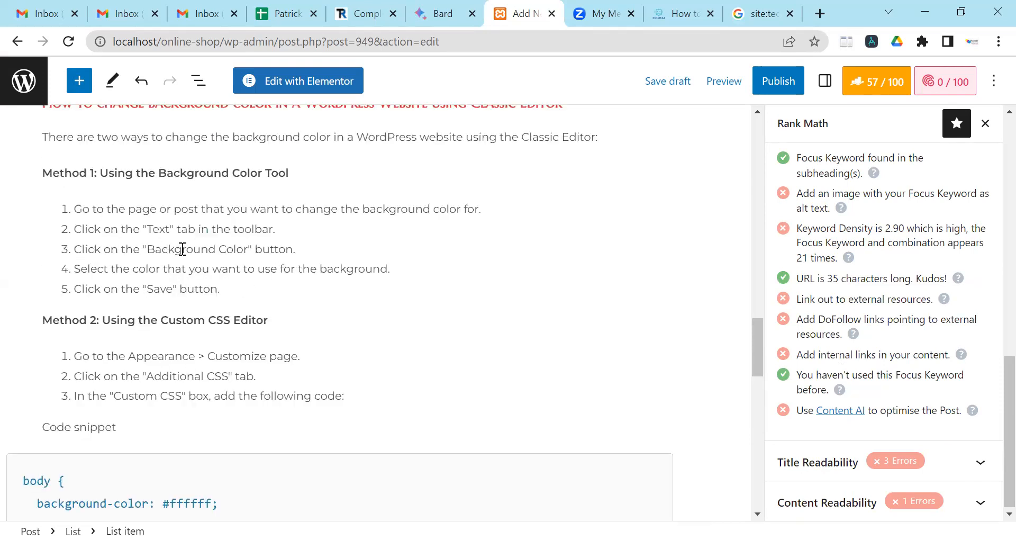
{"action": "scroll", "coordinate": [185, 254], "scroll_direction": "down", "scroll_amount": 7}
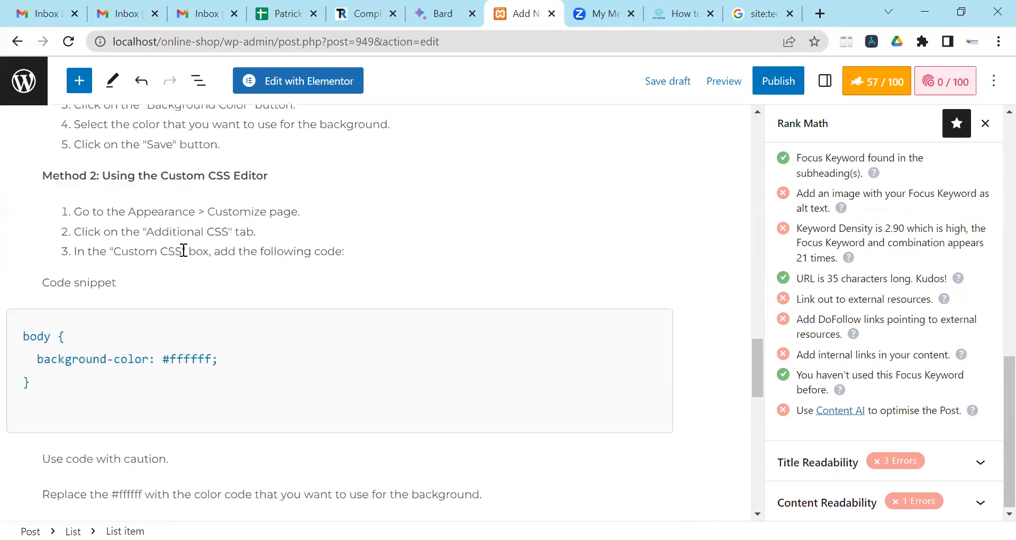
{"action": "scroll", "coordinate": [236, 295], "scroll_direction": "down", "scroll_amount": 1}
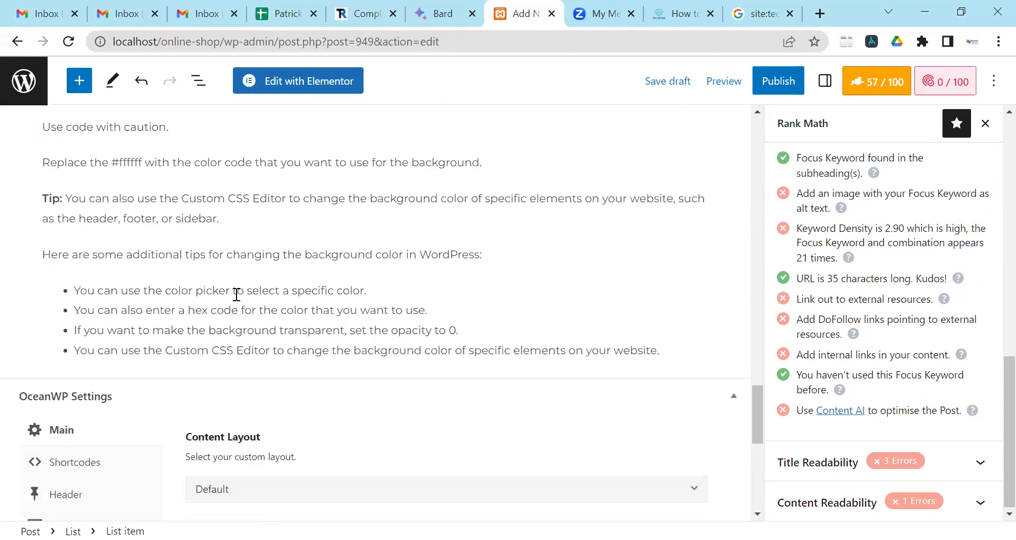
{"action": "left_click", "coordinate": [375, 256]}
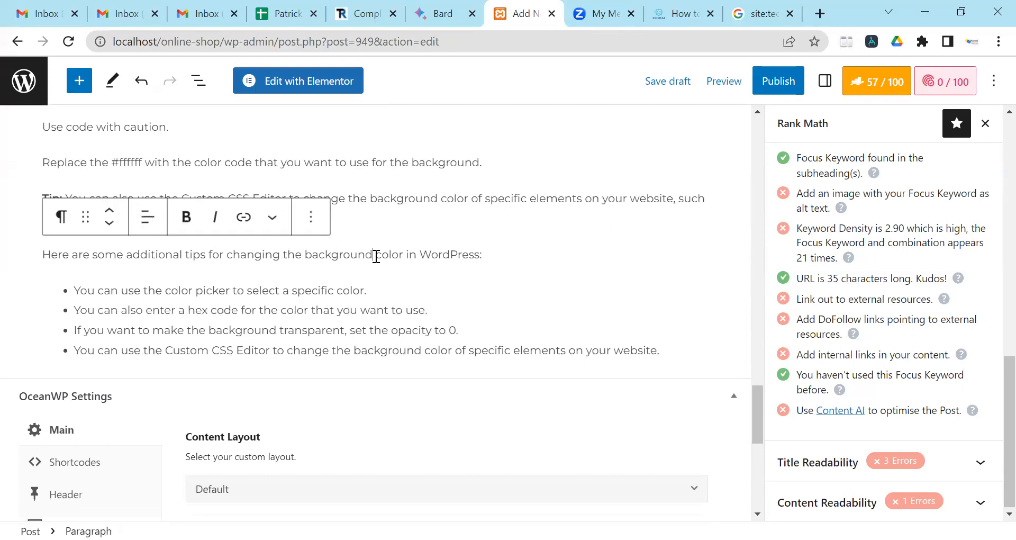
{"action": "key", "text": "BackSpace"}
{"action": "key", "text": "BackSpace"}
{"action": "key", "text": "BackSpace"}
{"action": "key", "text": "BackSpace"}
{"action": "key", "text": "BackSpace"}
{"action": "key", "text": "BackSpace"}
{"action": "key", "text": "BackSpace"}
{"action": "key", "text": "BackSpace"}
{"action": "key", "text": "BackSpace"}
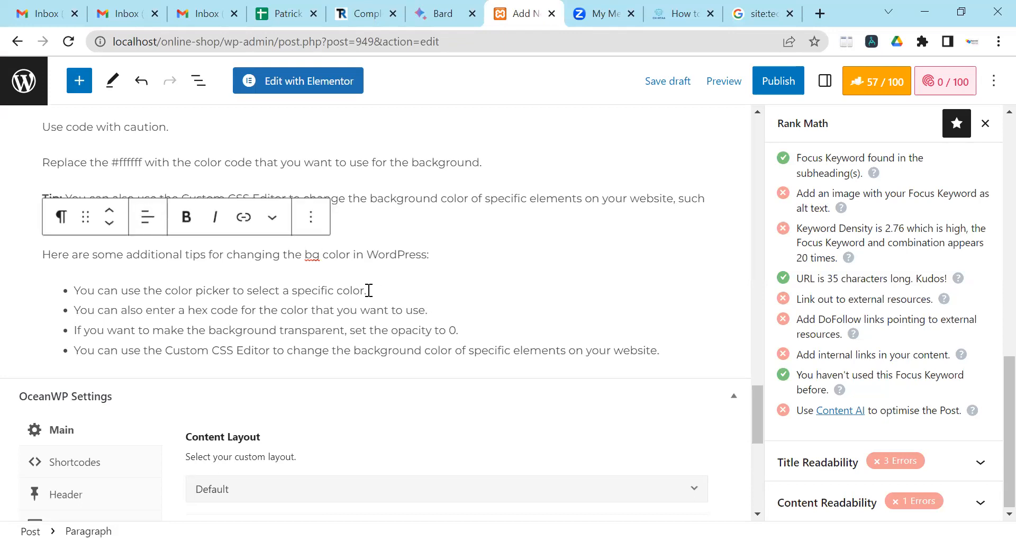
Replace "background" with "bg" in the Custom CSS Editor tip paragraph about specific elements on the website.
{"action": "scroll", "coordinate": [367, 290], "scroll_direction": "down", "scroll_amount": 5}
{"action": "scroll", "coordinate": [365, 291], "scroll_direction": "up", "scroll_amount": 6}
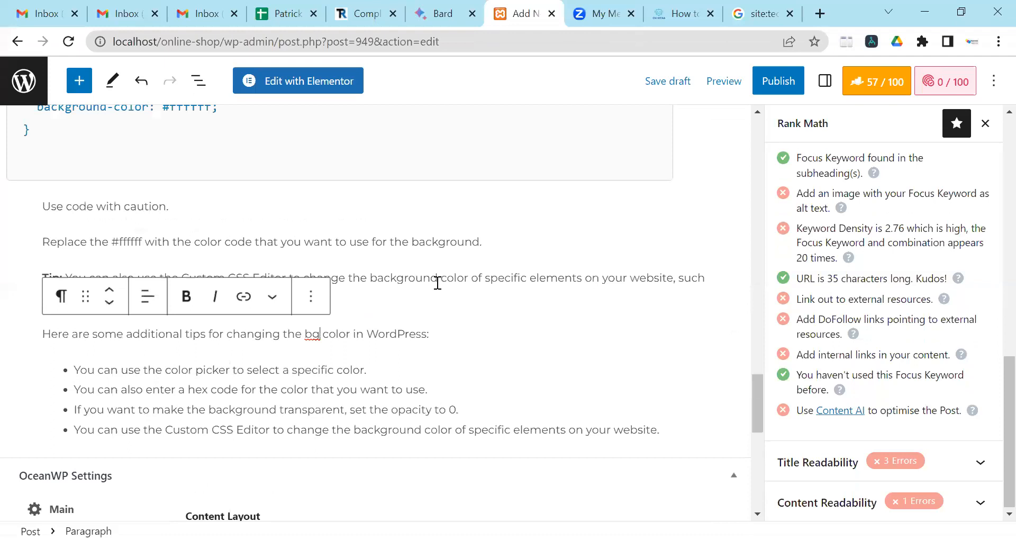
{"action": "left_click", "coordinate": [439, 279]}
{"action": "key", "text": "BackSpace"}
{"action": "key", "text": "BackSpace"}
{"action": "key", "text": "BackSpace"}
{"action": "key", "text": "BackSpace"}
{"action": "key", "text": "BackSpace"}
{"action": "key", "text": "BackSpace"}
{"action": "key", "text": "BackSpace"}
{"action": "key", "text": "BackSpace"}
{"action": "key", "text": "BackSpace"}
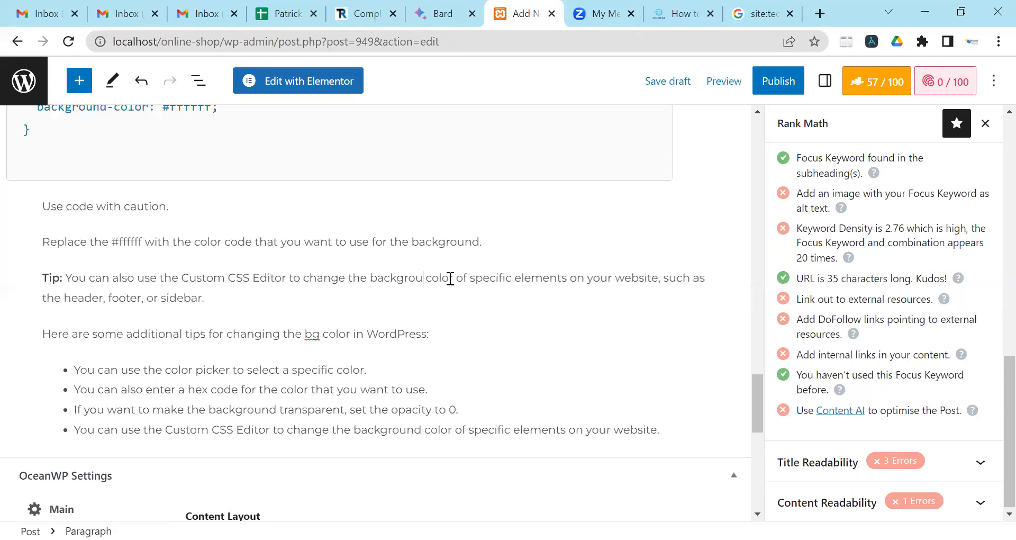
{"action": "type", "text": "g"}
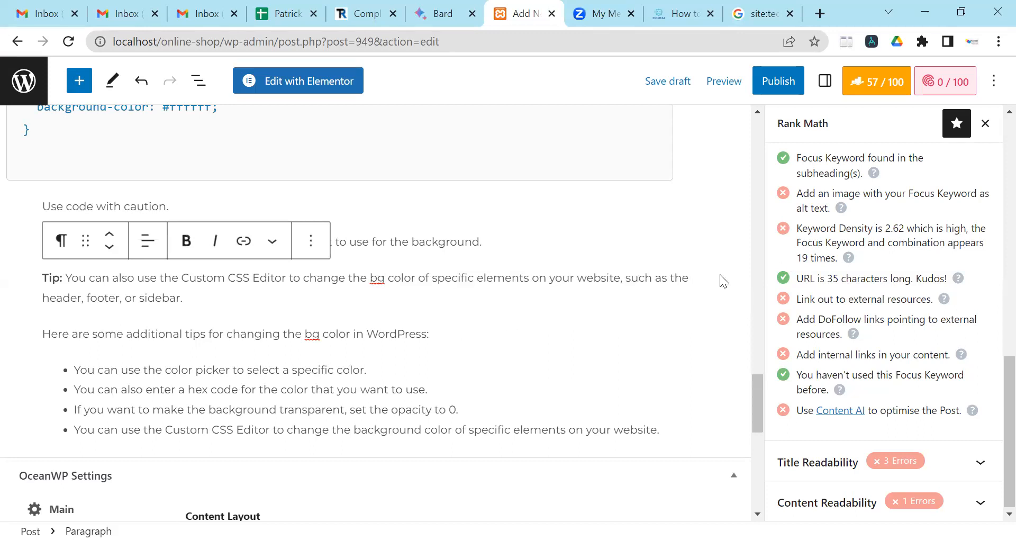
Replace "background" with "bg" in the Elementor tip about changing the color for any element.
{"action": "scroll", "coordinate": [572, 288], "scroll_direction": "up", "scroll_amount": 8}
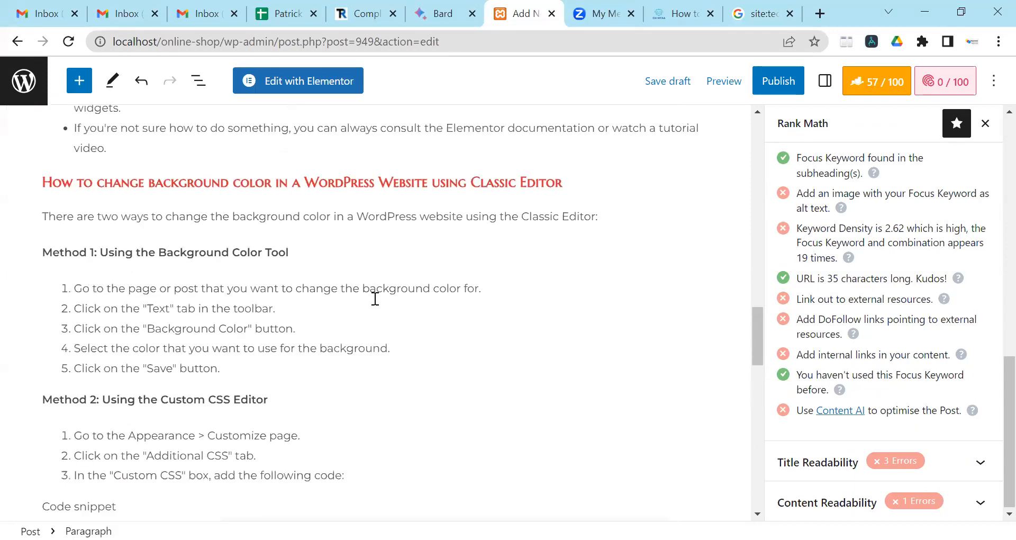
{"action": "scroll", "coordinate": [371, 311], "scroll_direction": "up", "scroll_amount": 3}
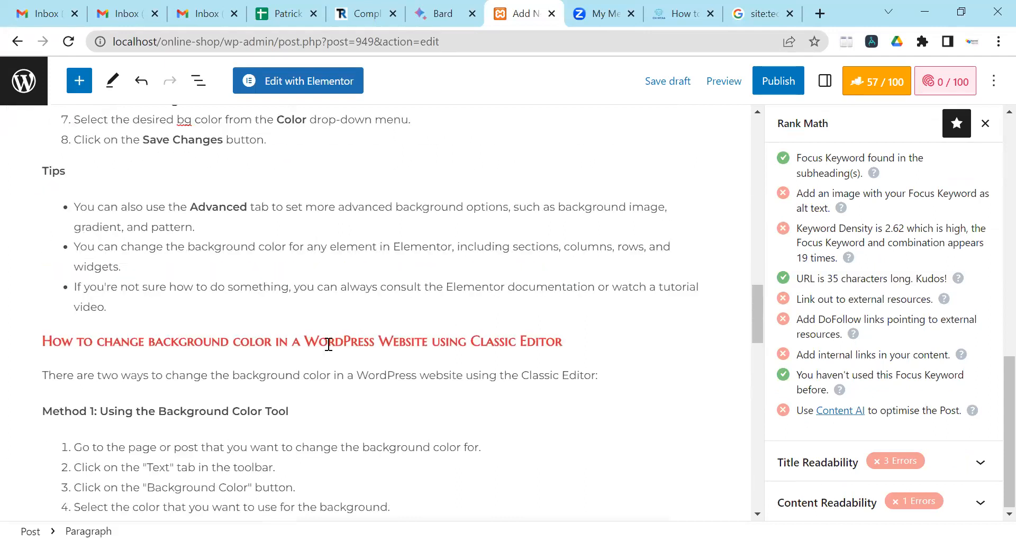
{"action": "scroll", "coordinate": [331, 344], "scroll_direction": "up", "scroll_amount": 2}
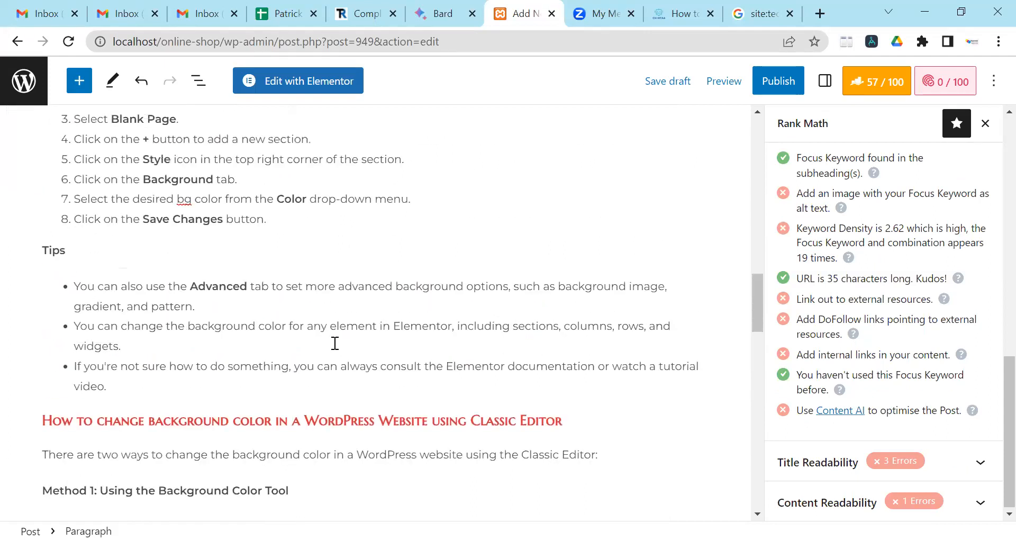
{"action": "scroll", "coordinate": [362, 356], "scroll_direction": "up", "scroll_amount": 3}
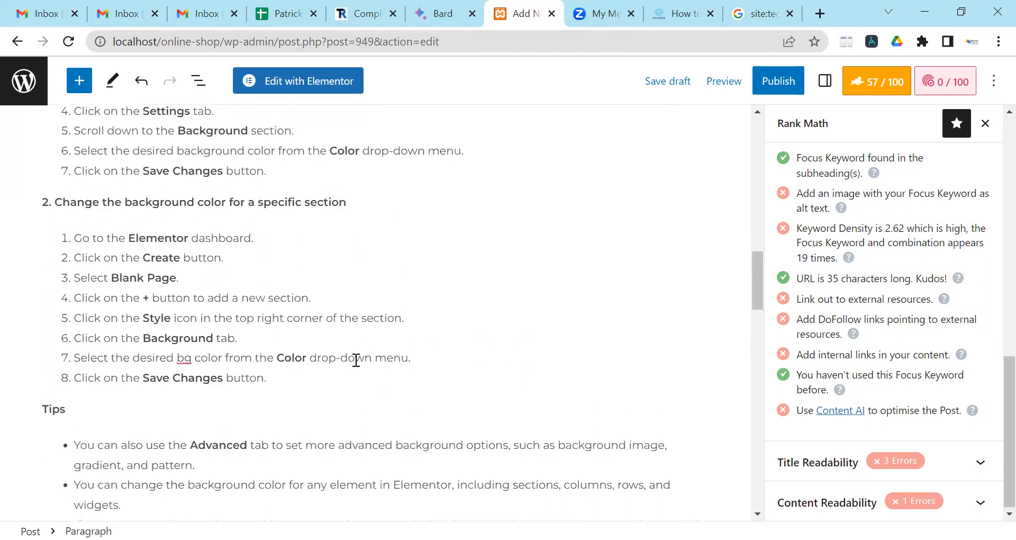
{"action": "scroll", "coordinate": [352, 359], "scroll_direction": "down", "scroll_amount": 2}
{"action": "left_click", "coordinate": [257, 405]}
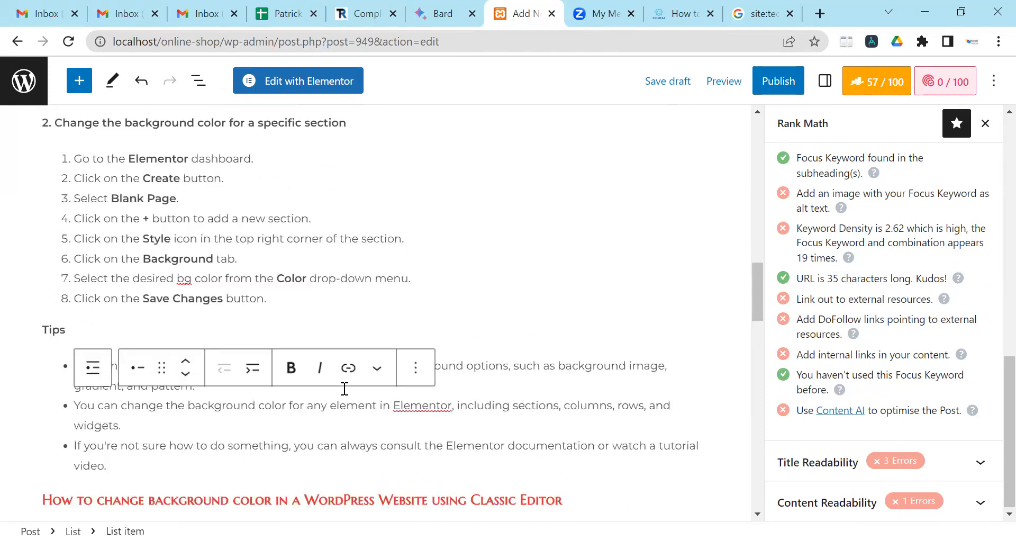
{"action": "key", "text": "BackSpace"}
{"action": "key", "text": "BackSpace"}
{"action": "key", "text": "BackSpace"}
{"action": "key", "text": "BackSpace"}
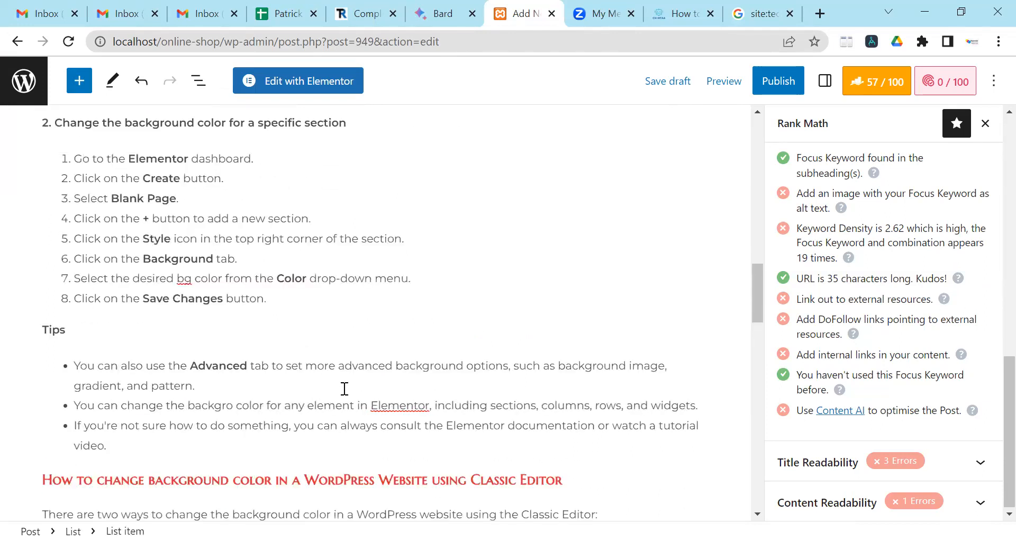
{"action": "key", "text": "BackSpace"}
{"action": "key", "text": "BackSpace"}
{"action": "key", "text": "BackSpace"}
{"action": "key", "text": "BackSpace"}
{"action": "key", "text": "BackSpace"}
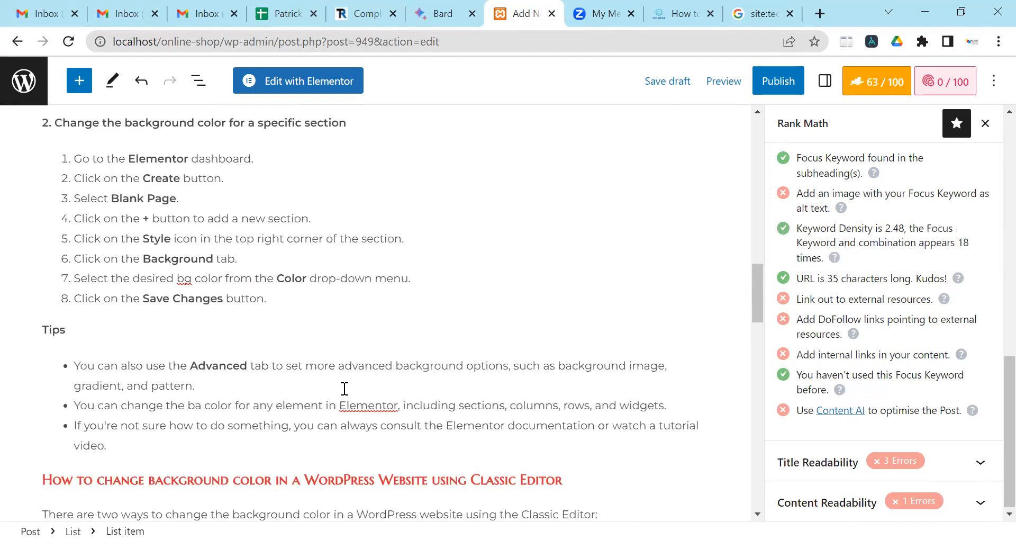
{"action": "type", "text": "g"}
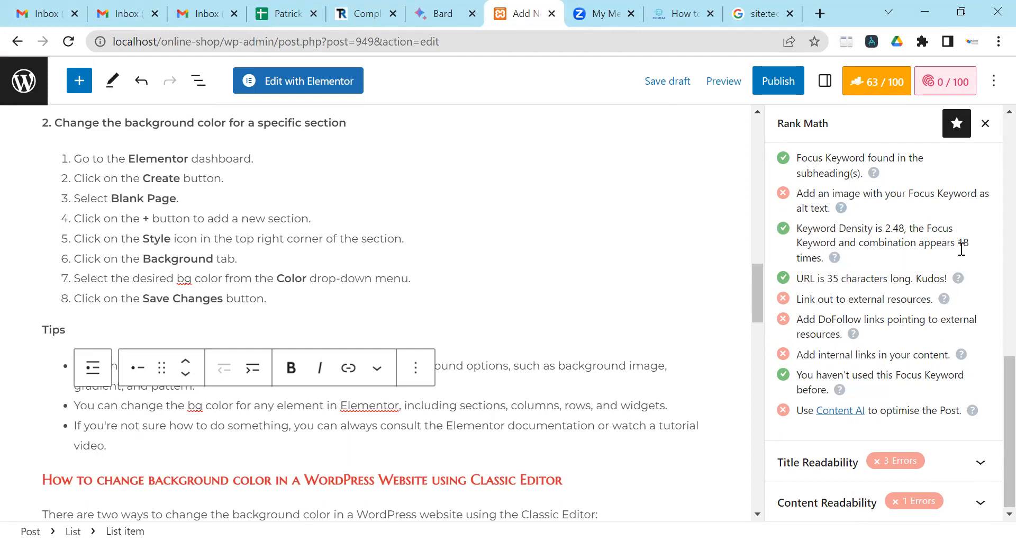
Review the keyword density, image alt text and external link items in the Additional checks.
{"action": "left_click", "coordinate": [336, 283]}
{"action": "scroll", "coordinate": [523, 297], "scroll_direction": "up", "scroll_amount": 2}
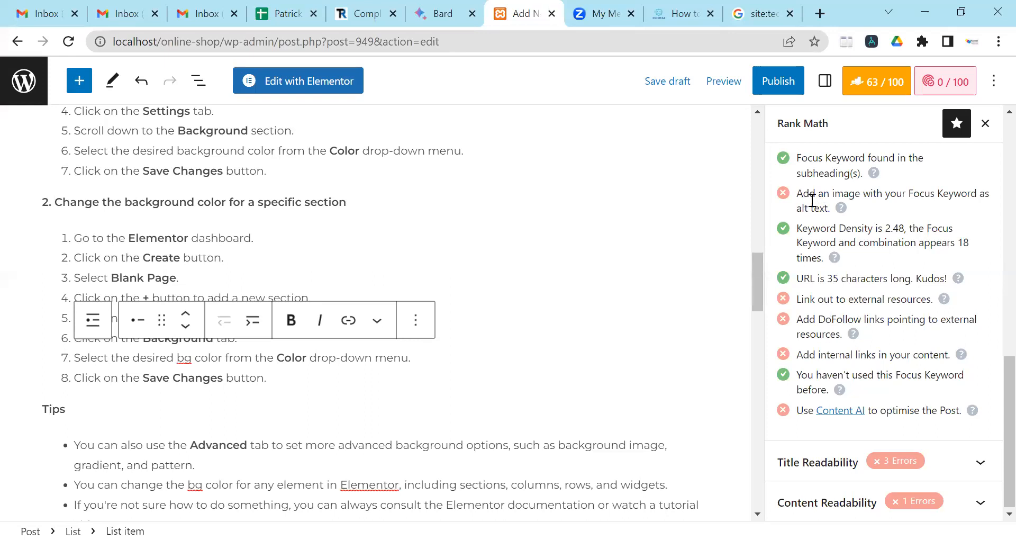
{"action": "left_click_drag", "start_coordinate": [797, 193], "coordinate": [829, 203]}
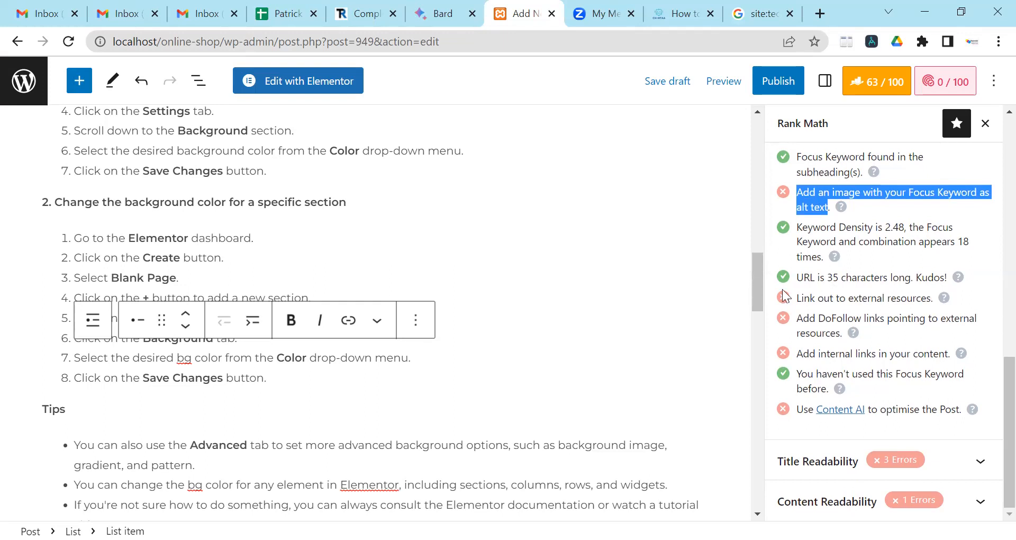
{"action": "scroll", "coordinate": [708, 271], "scroll_direction": "up", "scroll_amount": 5}
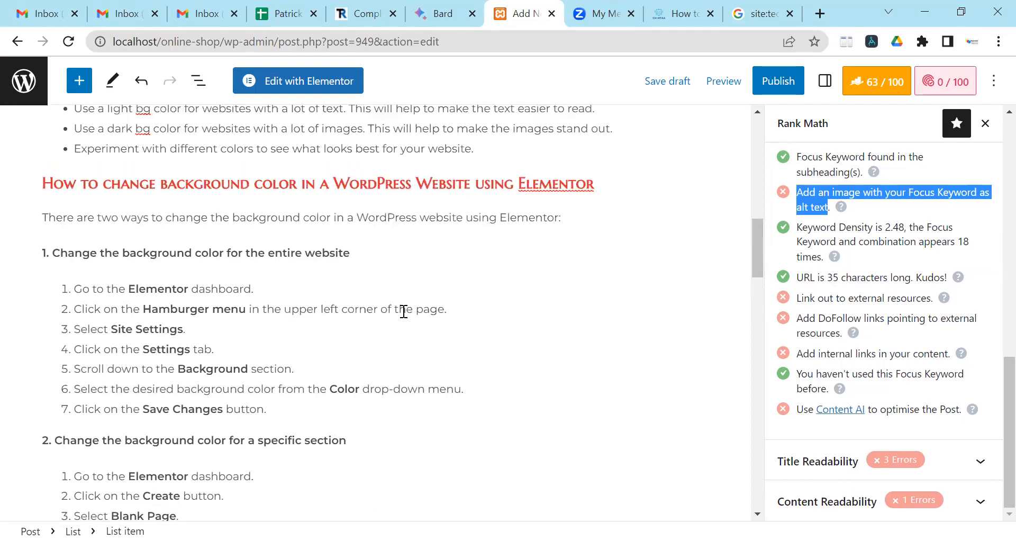
{"action": "left_click", "coordinate": [401, 309]}
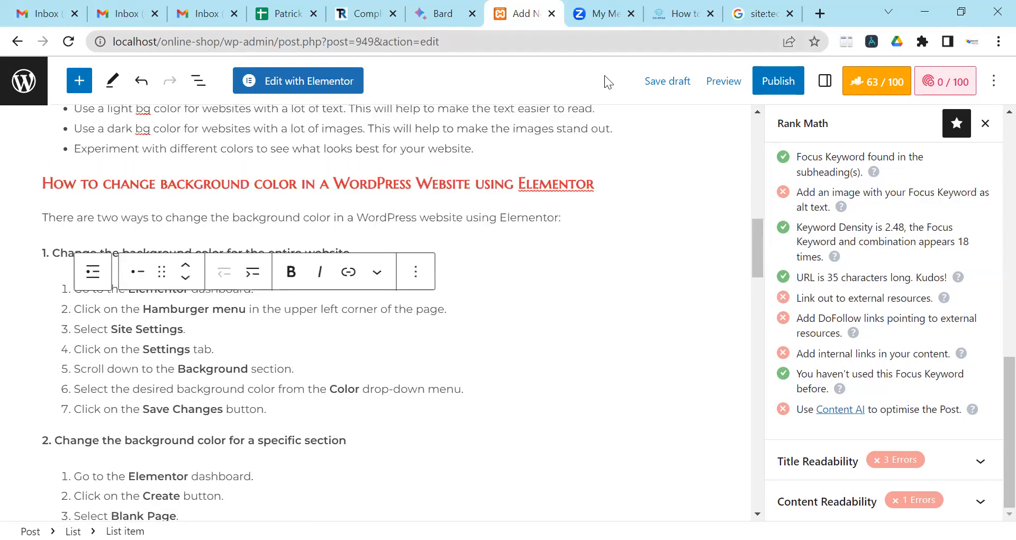
Copy the web address of the tech-mtaani.com article on customizing colors on a WordPress website.
{"action": "left_click", "coordinate": [683, 14]}
{"action": "scroll", "coordinate": [516, 194], "scroll_direction": "up", "scroll_amount": 10}
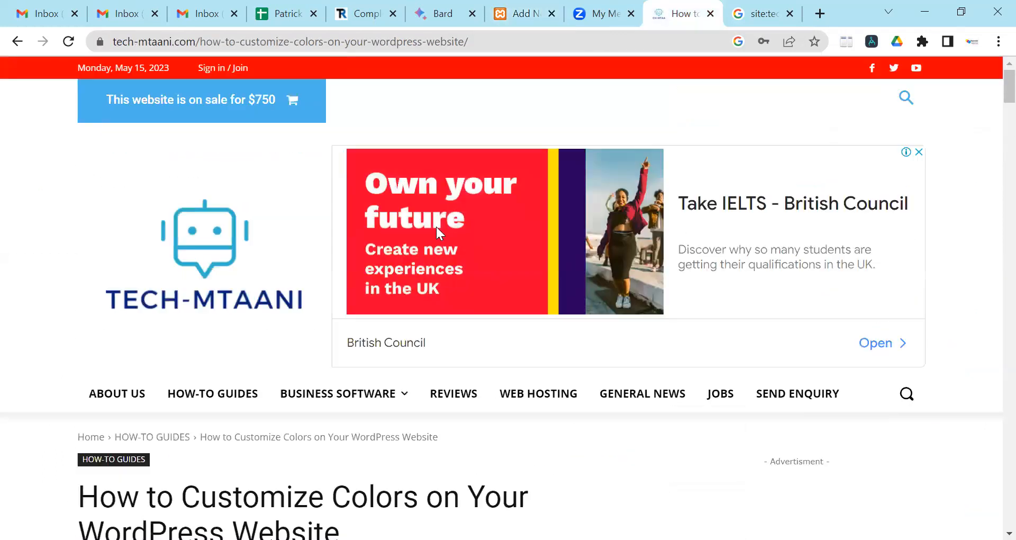
{"action": "key", "text": "ctrl+l"}
{"action": "key", "text": "ctrl+c"}
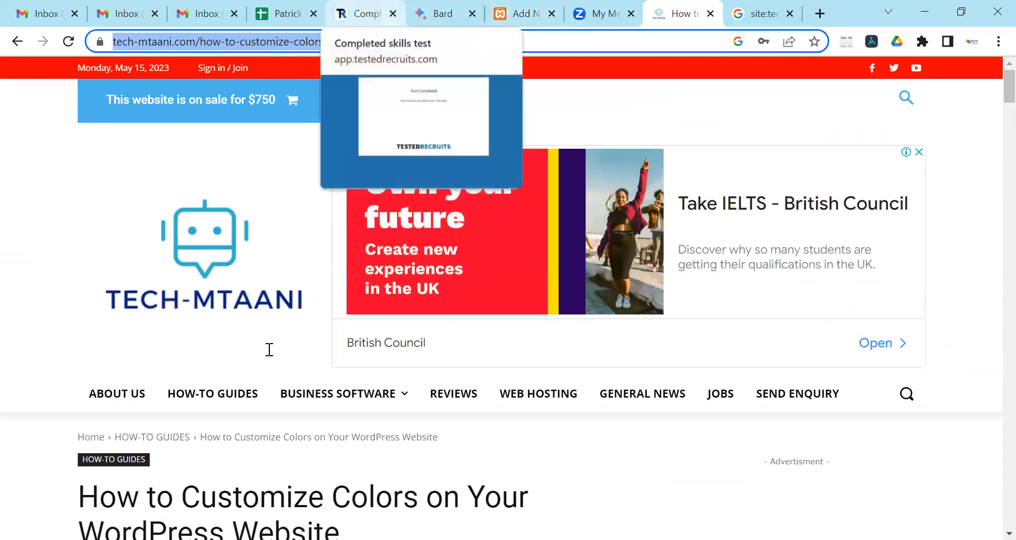
Link the word "website" in the Classic Editor section's opening sentence to the copied tech-mtaani.com article address.
{"action": "key", "text": "ctrl+shift+Tab"}
{"action": "key", "text": "ctrl+shift+Tab"}
{"action": "scroll", "coordinate": [342, 339], "scroll_direction": "down", "scroll_amount": 2}
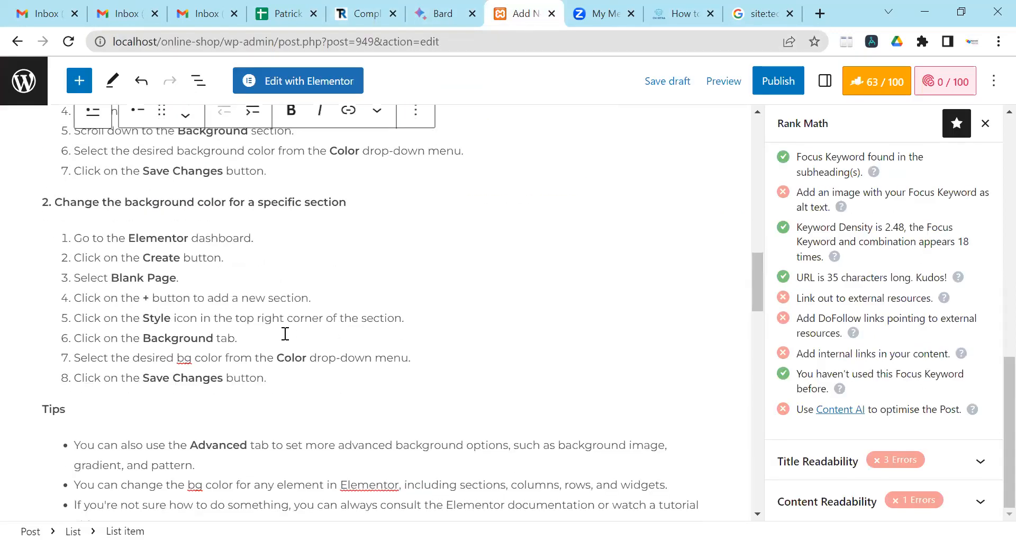
{"action": "scroll", "coordinate": [284, 334], "scroll_direction": "down", "scroll_amount": 5}
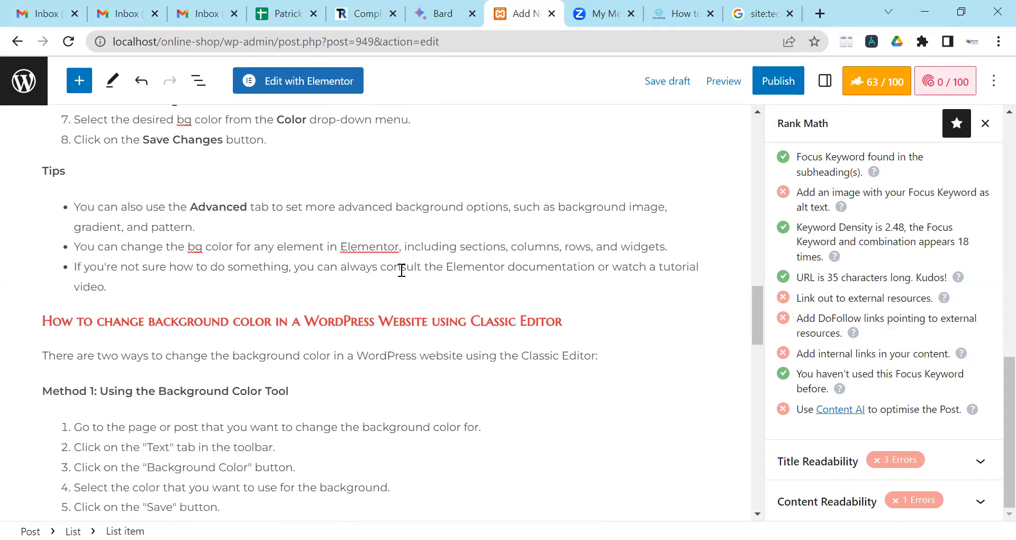
{"action": "scroll", "coordinate": [402, 266], "scroll_direction": "down", "scroll_amount": 2}
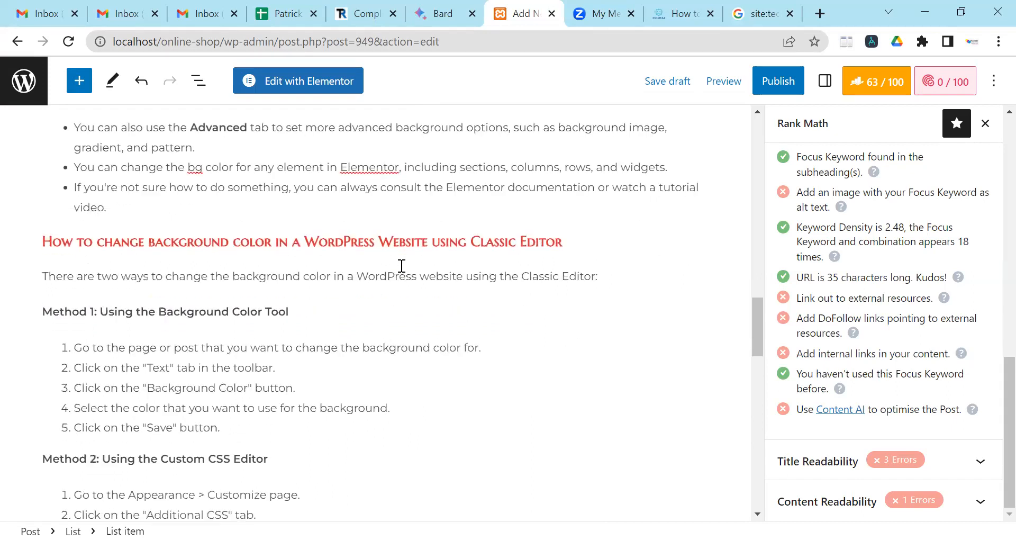
{"action": "scroll", "coordinate": [402, 266], "scroll_direction": "down", "scroll_amount": 2}
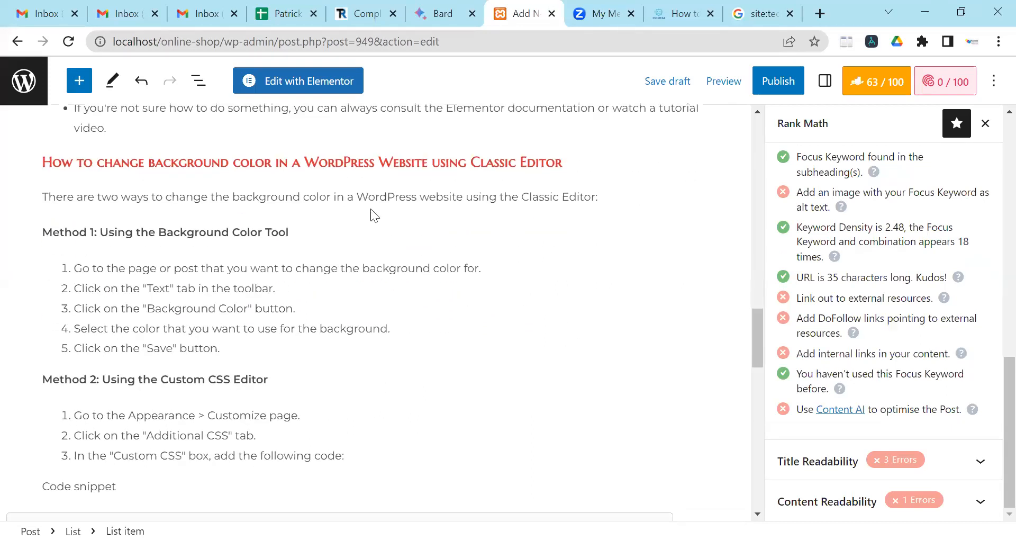
{"action": "left_click_drag", "start_coordinate": [421, 199], "coordinate": [464, 199]}
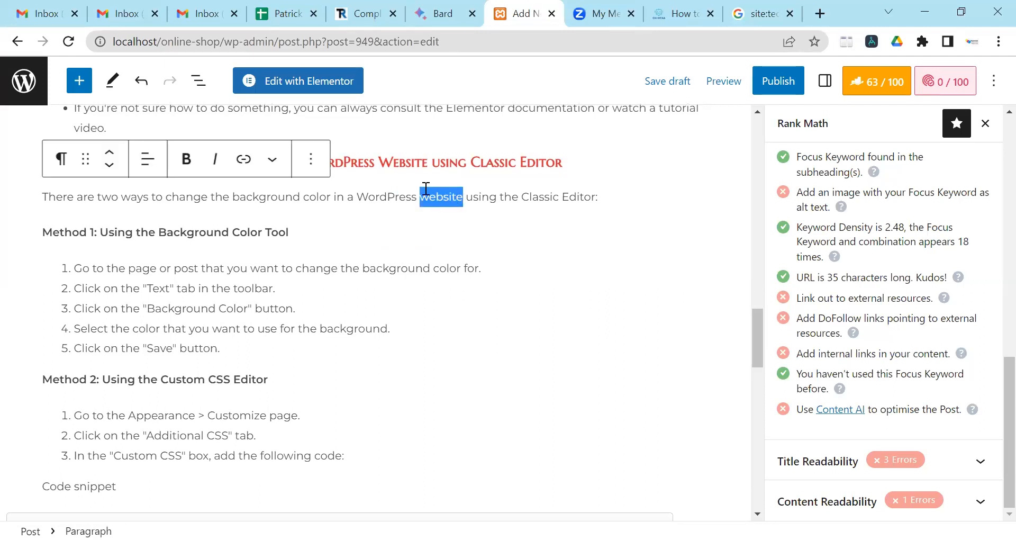
{"action": "left_click", "coordinate": [249, 166]}
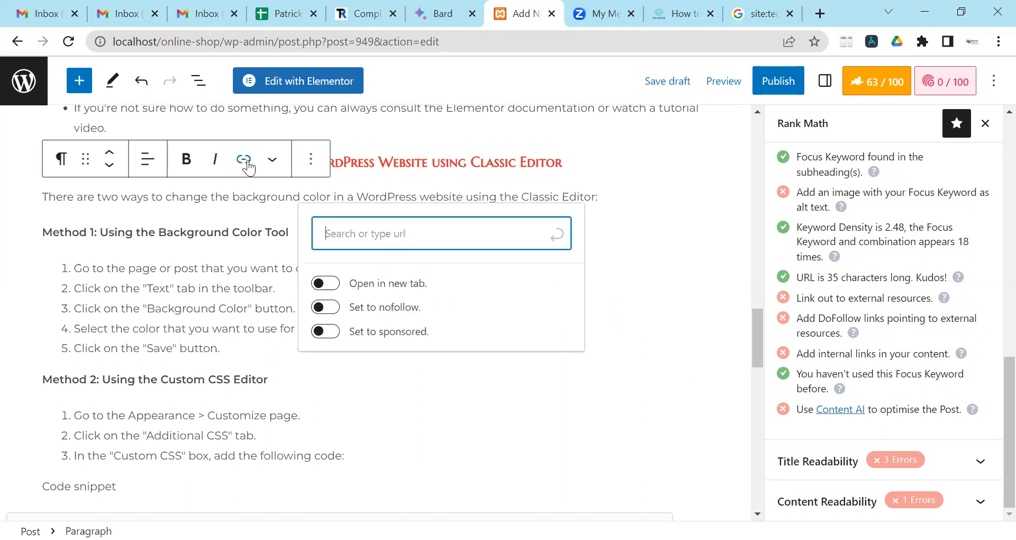
{"action": "key", "text": "ctrl+v"}
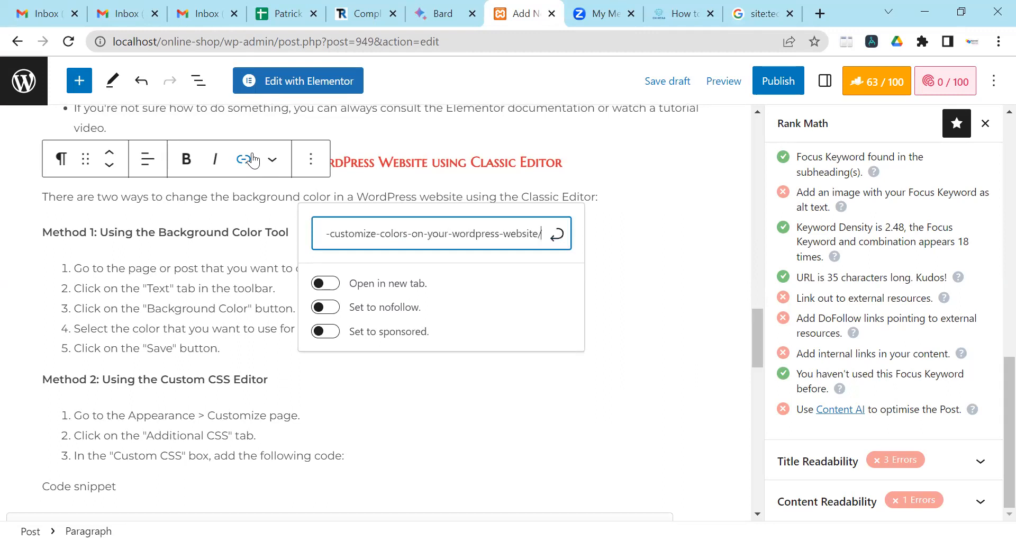
{"action": "left_click", "coordinate": [561, 240]}
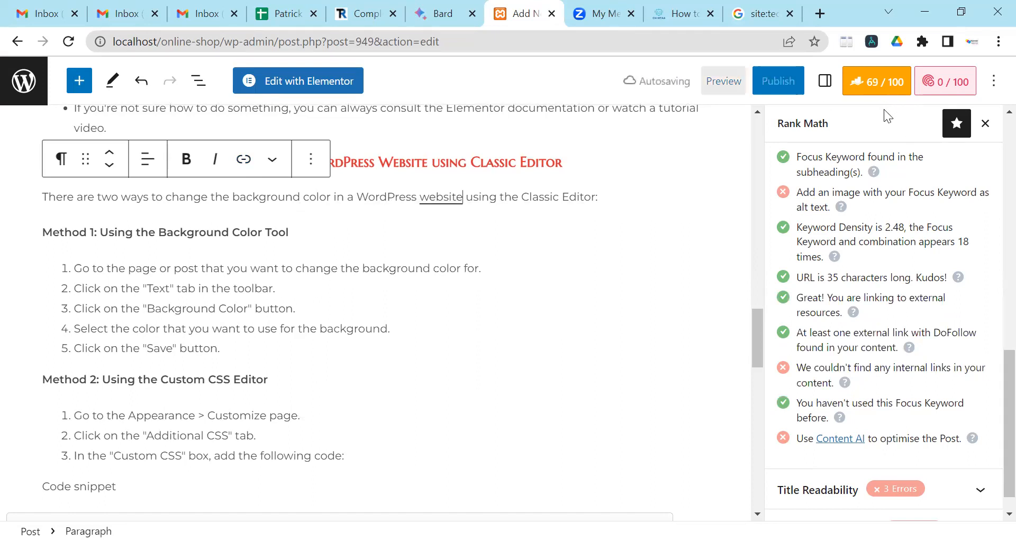
Examine the external, DoFollow and internal link items in the Additional checks and look back through the post.
{"action": "scroll", "coordinate": [913, 306], "scroll_direction": "down", "scroll_amount": 1}
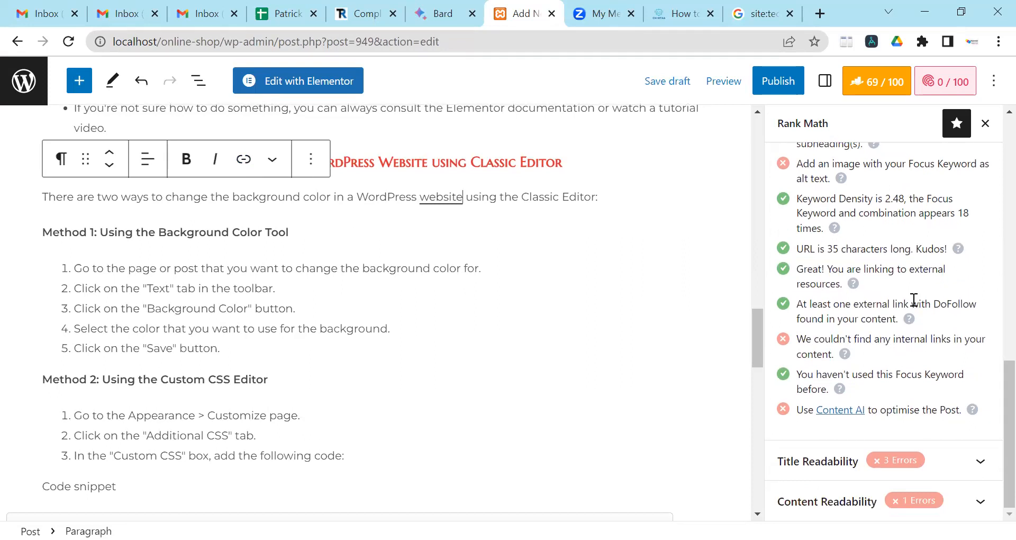
{"action": "scroll", "coordinate": [911, 301], "scroll_direction": "up", "scroll_amount": 5}
{"action": "scroll", "coordinate": [904, 291], "scroll_direction": "down", "scroll_amount": 3}
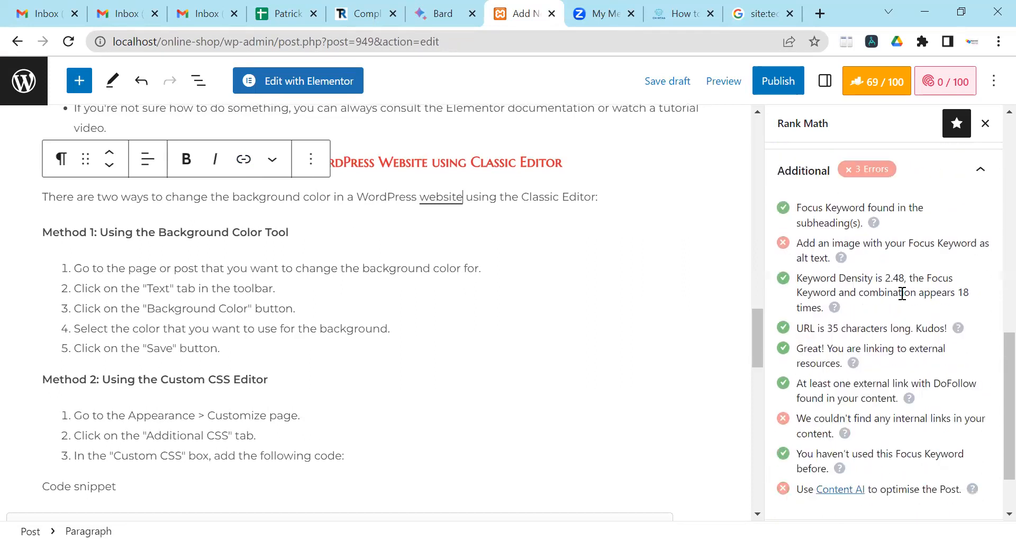
{"action": "scroll", "coordinate": [903, 293], "scroll_direction": "down", "scroll_amount": 2}
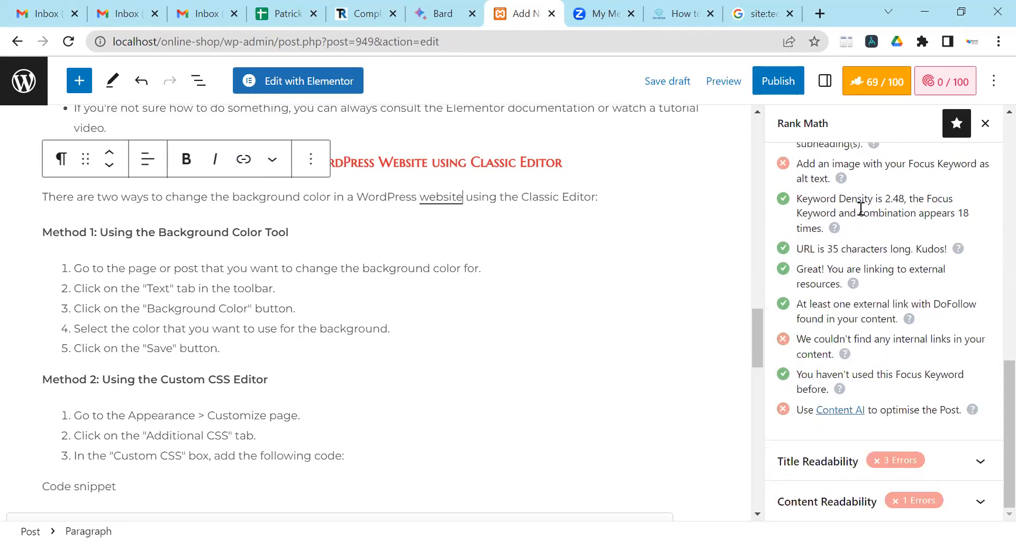
{"action": "left_click_drag", "start_coordinate": [858, 307], "coordinate": [878, 304]}
{"action": "left_click", "coordinate": [442, 271]}
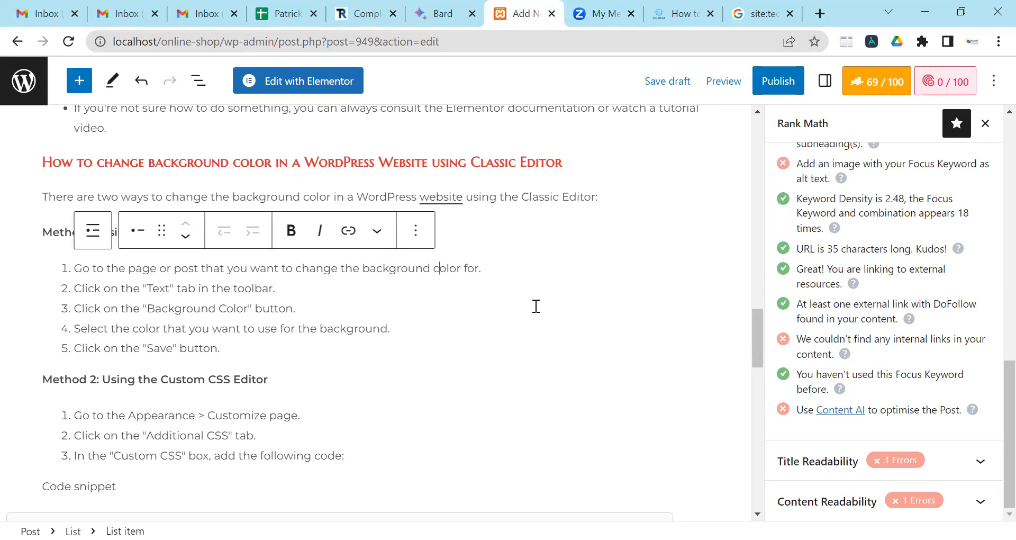
{"action": "scroll", "coordinate": [536, 306], "scroll_direction": "up", "scroll_amount": 12}
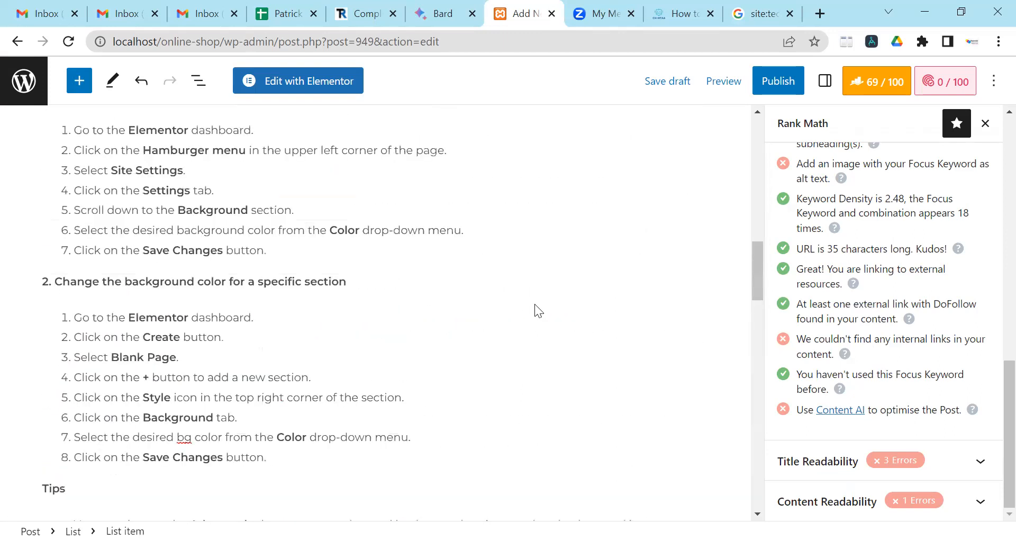
Open the site's home page at localhost/online-shop/ in a new browser tab.
{"action": "scroll", "coordinate": [535, 303], "scroll_direction": "up", "scroll_amount": 5}
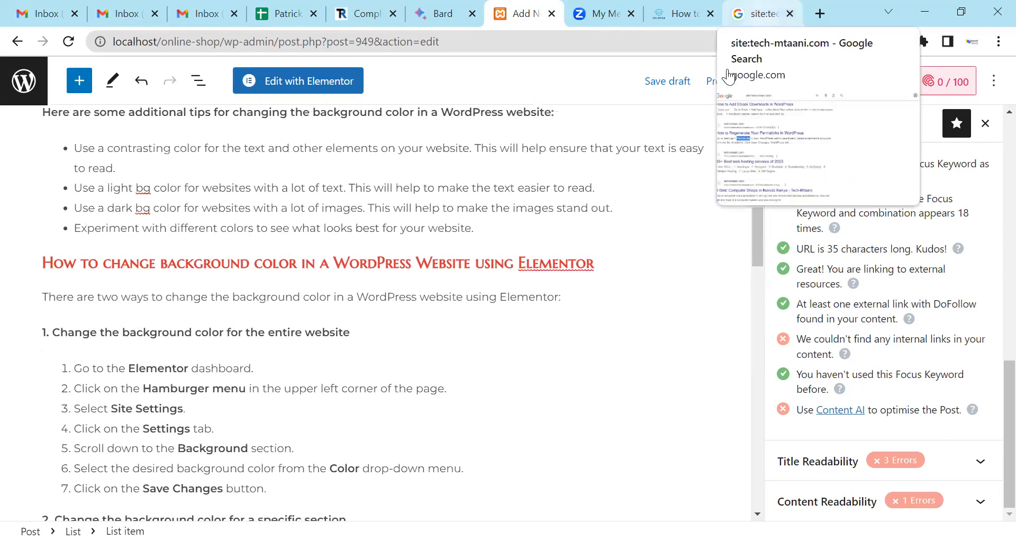
{"action": "left_click", "coordinate": [729, 76]}
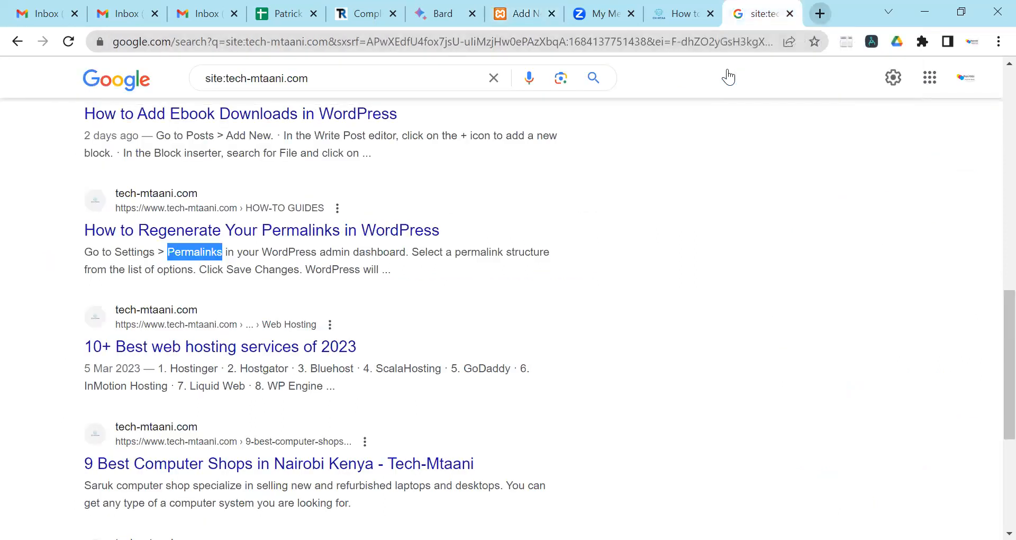
{"action": "key", "text": "ctrl+t"}
{"action": "type", "text": "lo"}
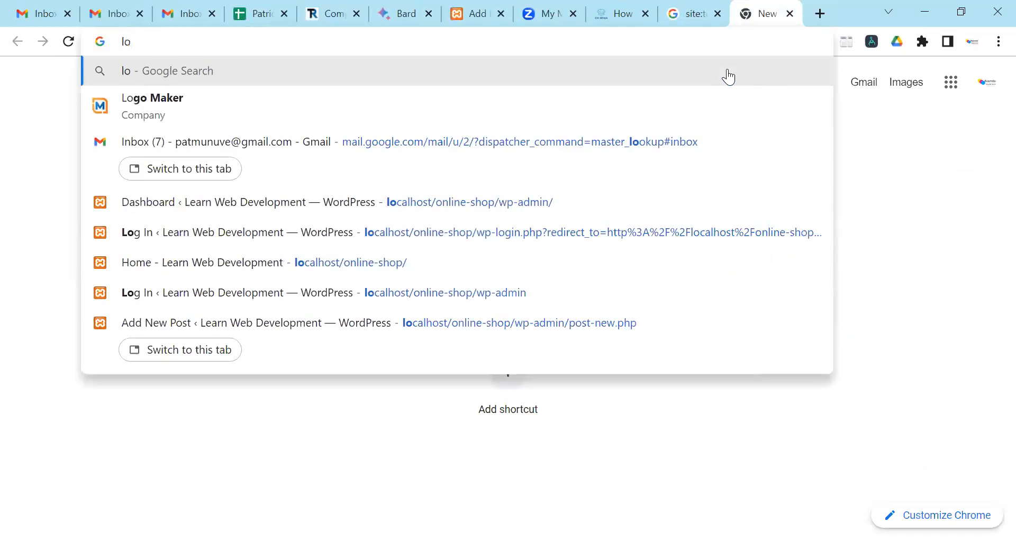
{"action": "key", "text": "Down"}
{"action": "key", "text": "Down"}
{"action": "key", "text": "Down"}
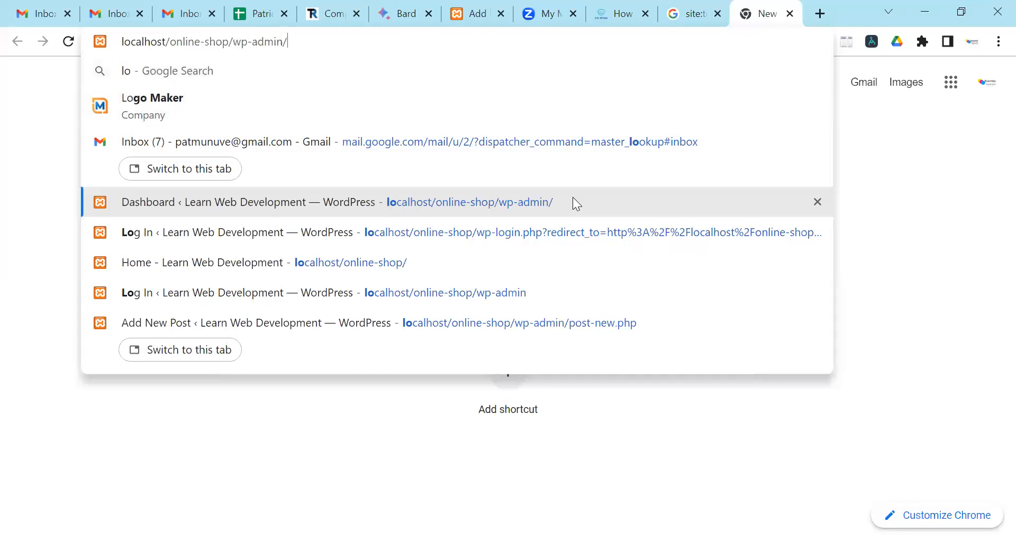
{"action": "key", "text": "BackSpace"}
{"action": "key", "text": "BackSpace"}
{"action": "key", "text": "BackSpace"}
{"action": "key", "text": "BackSpace"}
{"action": "key", "text": "BackSpace"}
{"action": "key", "text": "BackSpace"}
{"action": "key", "text": "BackSpace"}
{"action": "key", "text": "BackSpace"}
{"action": "key", "text": "BackSpace"}
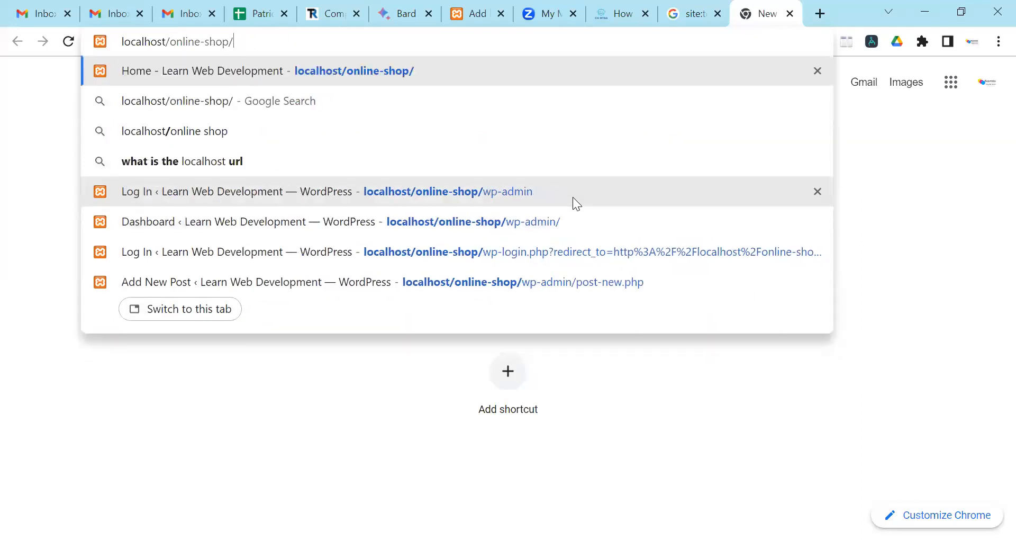
{"action": "key", "text": "Return"}
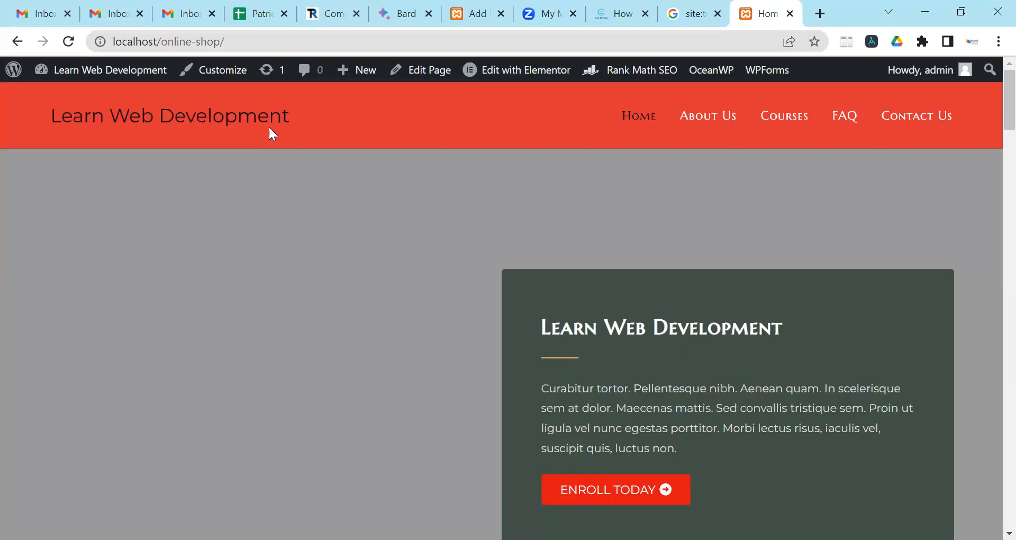
Copy the link address of the Home item in the site's navigation menu.
{"action": "left_click", "coordinate": [639, 117]}
{"action": "right_click", "coordinate": [638, 117]}
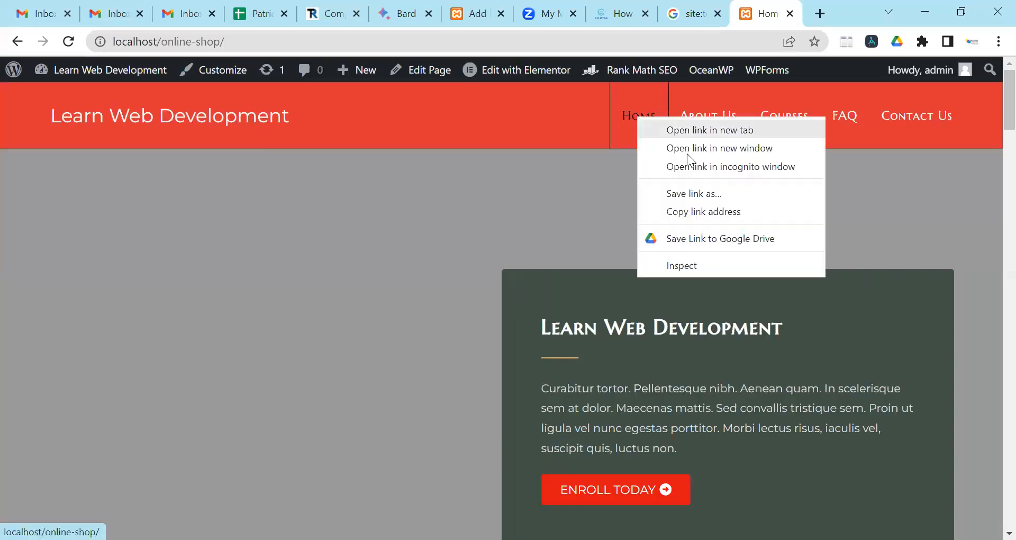
{"action": "left_click", "coordinate": [699, 207]}
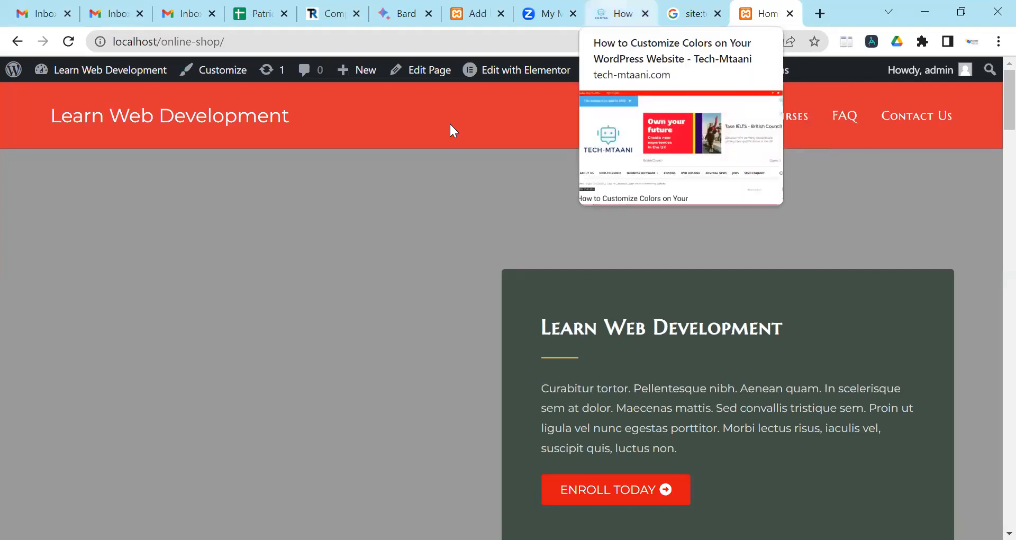
Back in the post, link the word "website" in the Elementor section's opening sentence to the copied home page address.
{"action": "key", "text": "ctrl+7"}
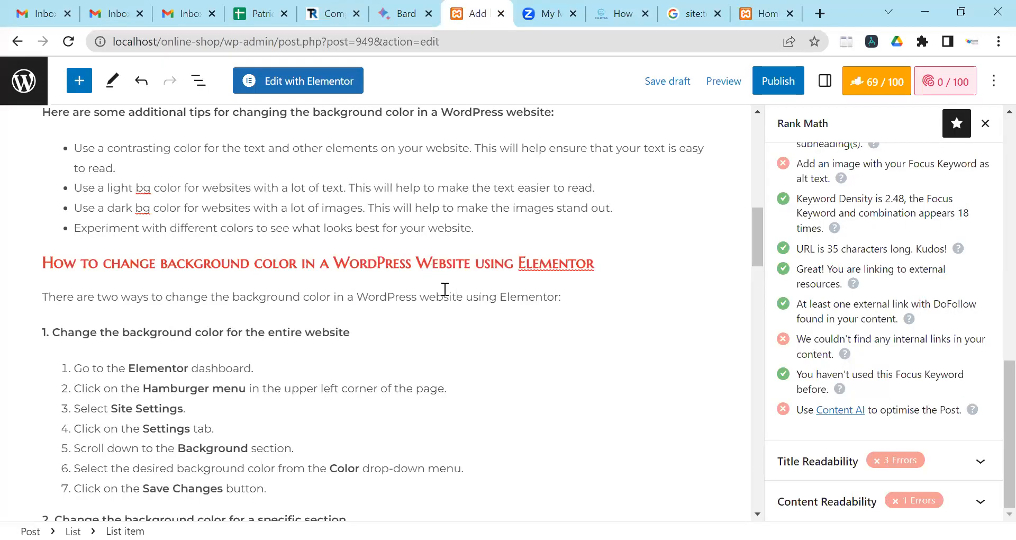
{"action": "left_click_drag", "start_coordinate": [420, 297], "coordinate": [465, 299]}
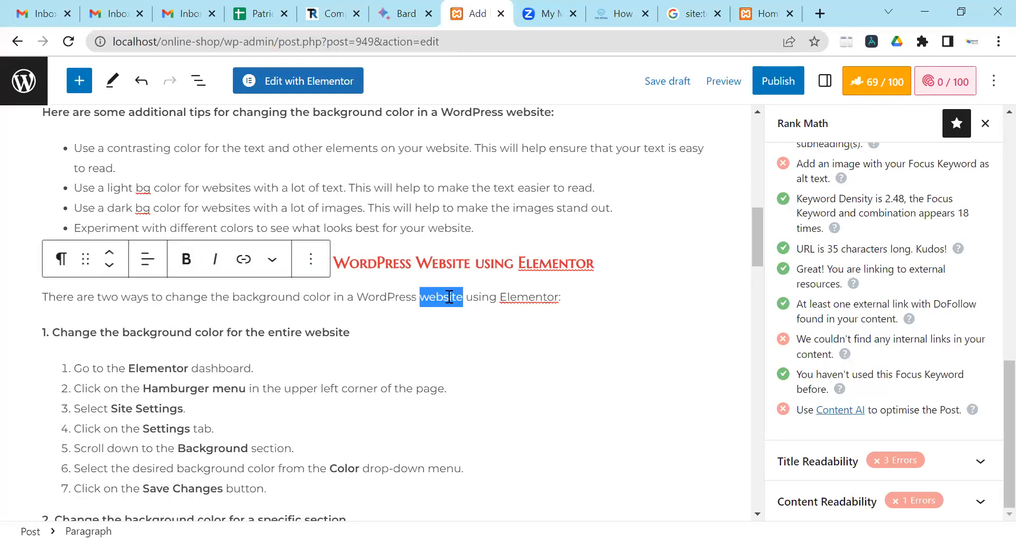
{"action": "left_click", "coordinate": [244, 259]}
{"action": "right_click", "coordinate": [372, 329]}
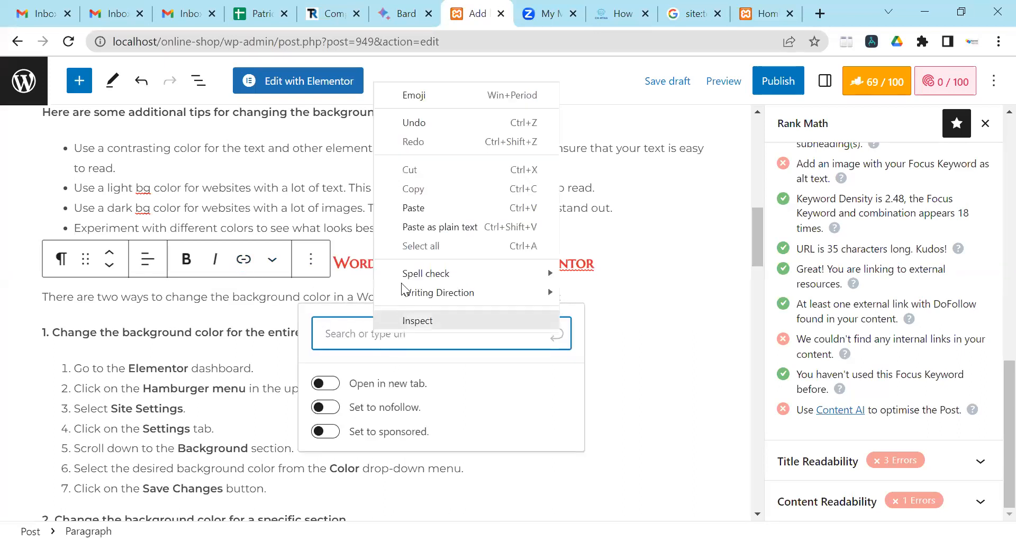
{"action": "left_click", "coordinate": [423, 209]}
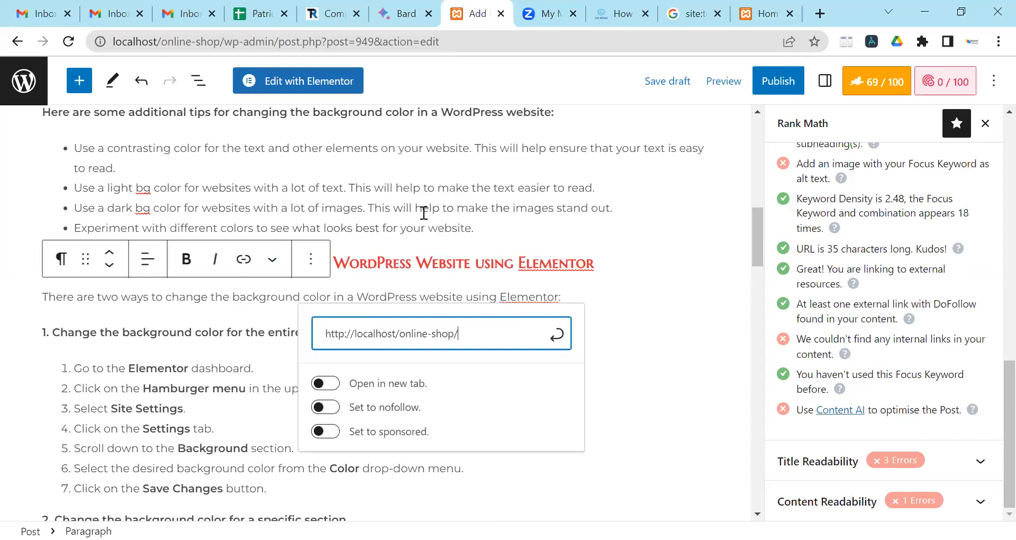
{"action": "left_click", "coordinate": [558, 336]}
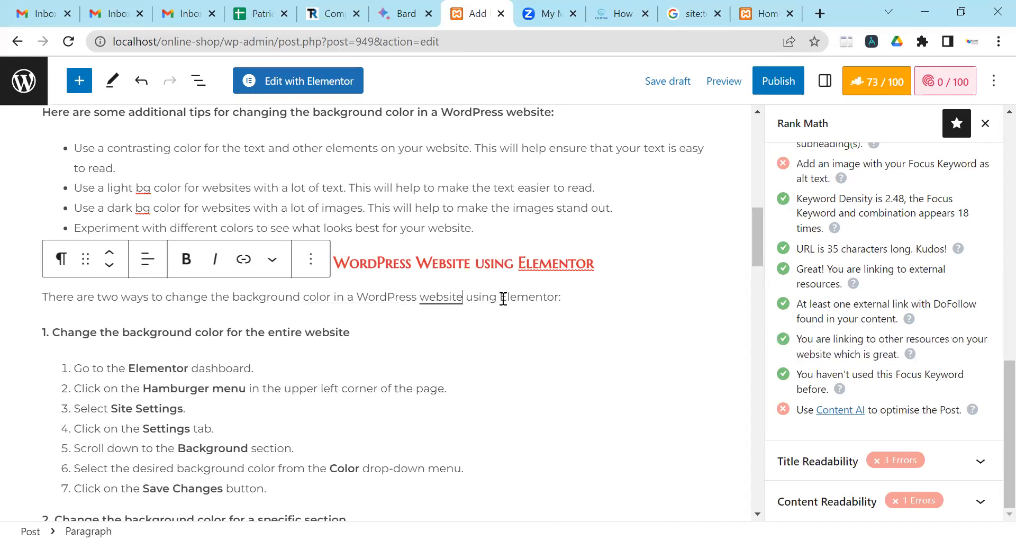
{"action": "left_click", "coordinate": [588, 301]}
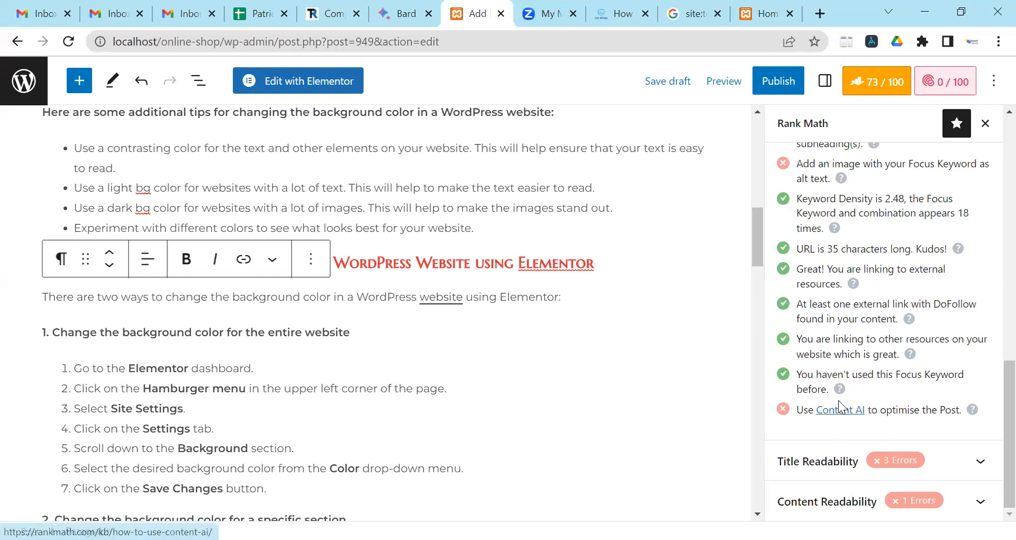
Expand the Title Readability checks and review them along with the Basic SEO and Additional items and the snippet preview.
{"action": "left_click", "coordinate": [834, 461]}
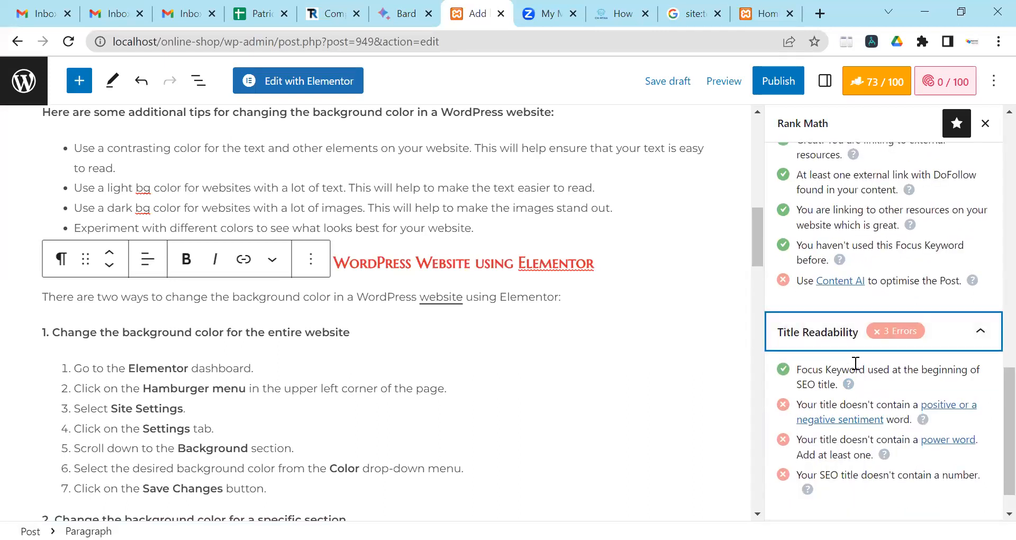
{"action": "scroll", "coordinate": [869, 355], "scroll_direction": "up", "scroll_amount": 8}
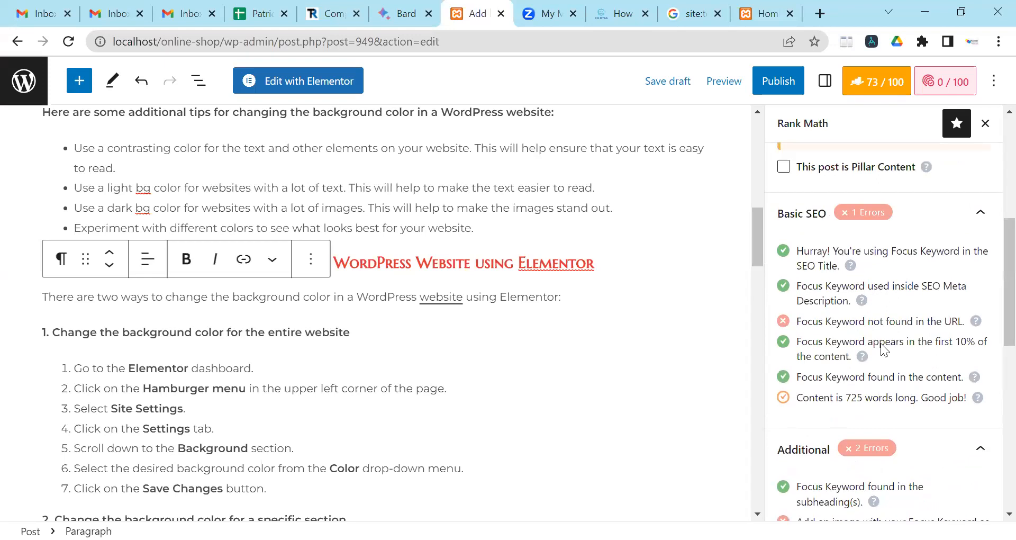
{"action": "scroll", "coordinate": [883, 328], "scroll_direction": "up", "scroll_amount": 1}
{"action": "scroll", "coordinate": [885, 310], "scroll_direction": "down", "scroll_amount": 1}
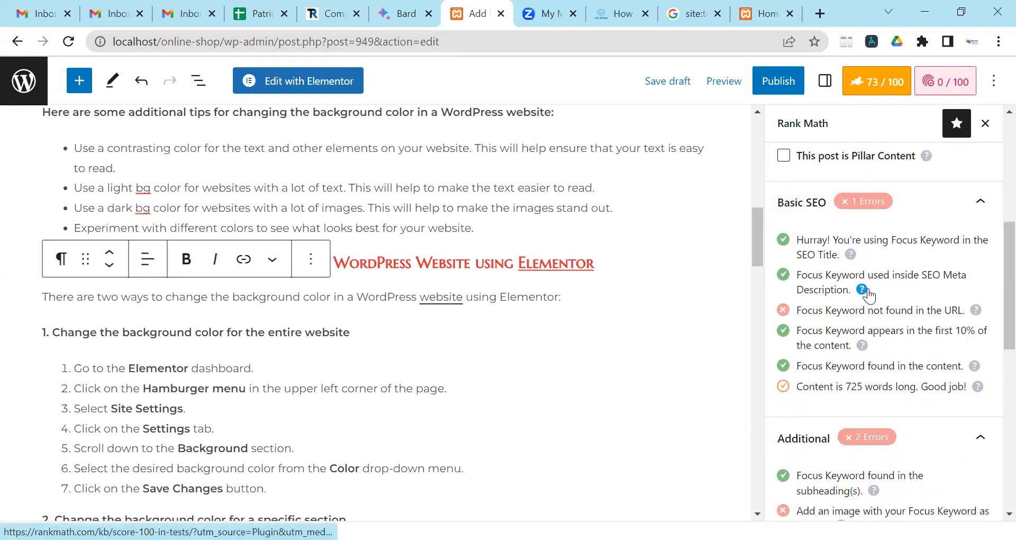
{"action": "scroll", "coordinate": [863, 241], "scroll_direction": "down", "scroll_amount": 2}
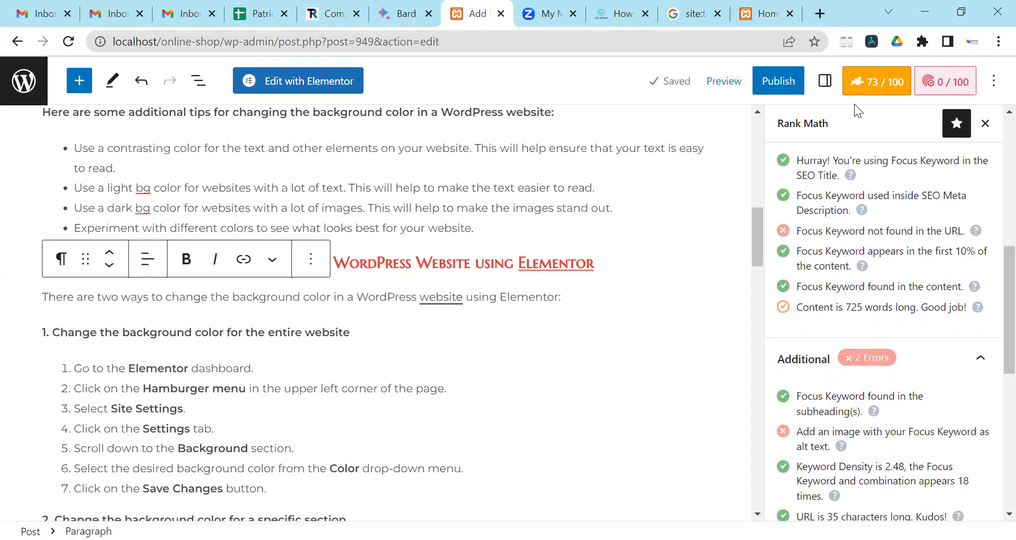
{"action": "scroll", "coordinate": [857, 153], "scroll_direction": "up", "scroll_amount": 10}
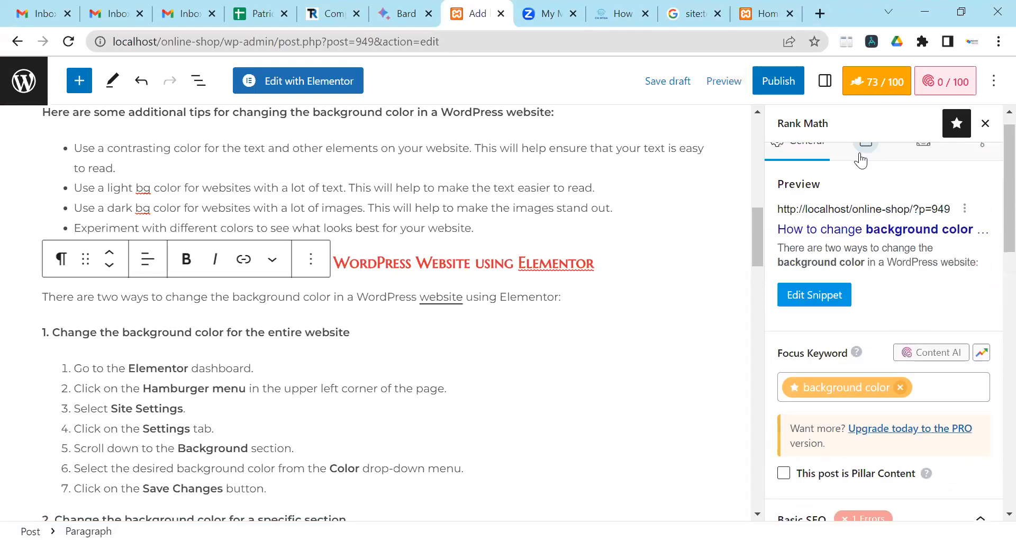
{"action": "left_click", "coordinate": [875, 97]}
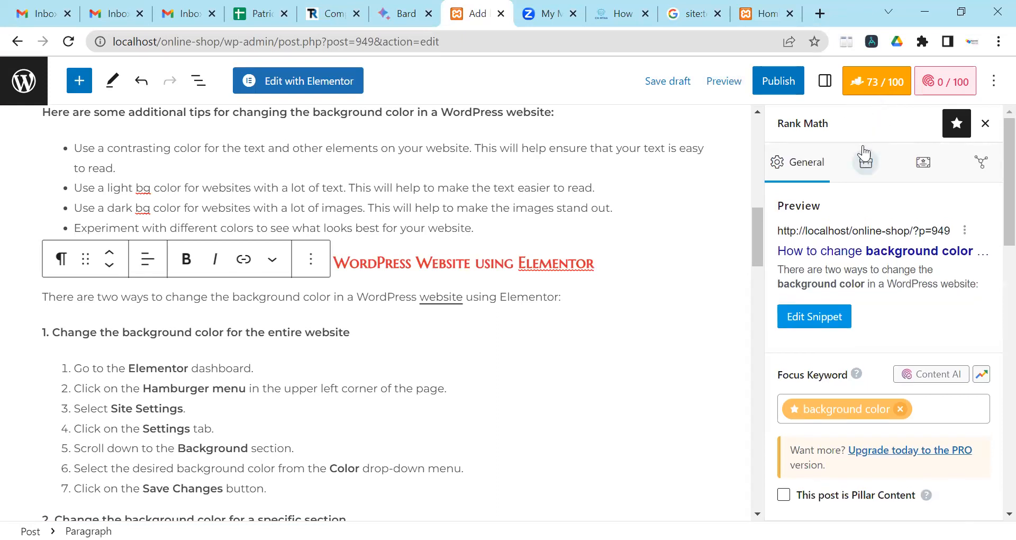
{"action": "scroll", "coordinate": [875, 170], "scroll_direction": "down", "scroll_amount": 12}
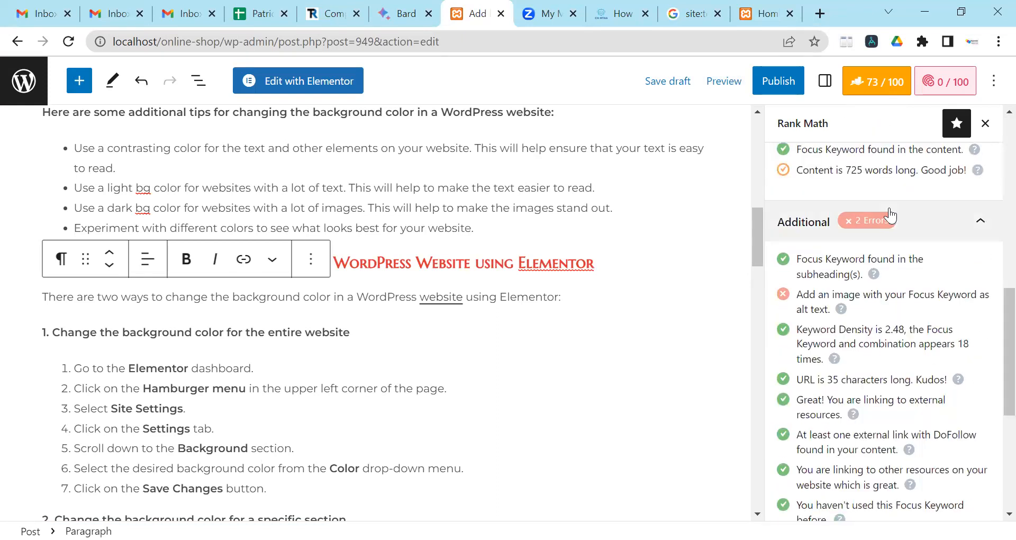
{"action": "scroll", "coordinate": [892, 210], "scroll_direction": "down", "scroll_amount": 1}
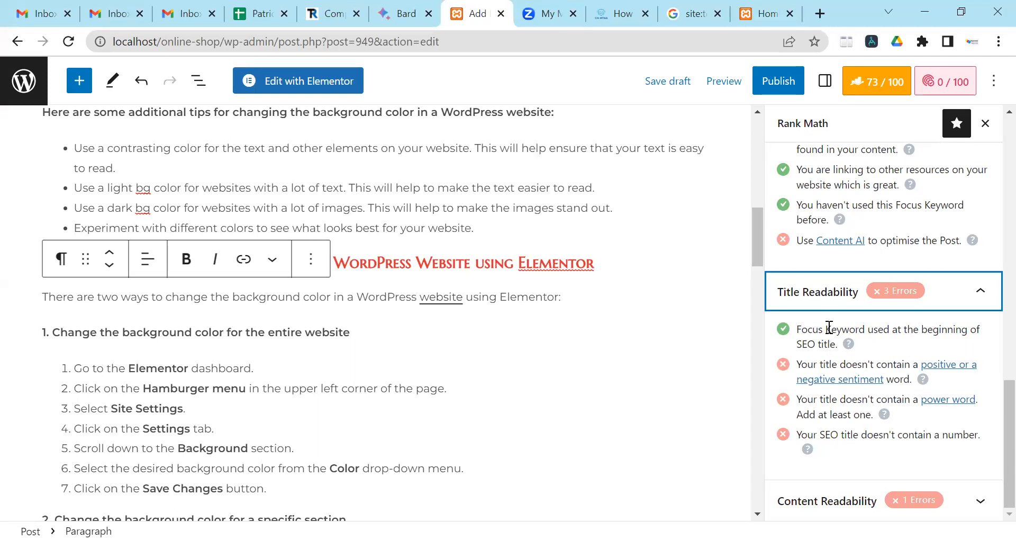
{"action": "mouse_move", "coordinate": [622, 14]}
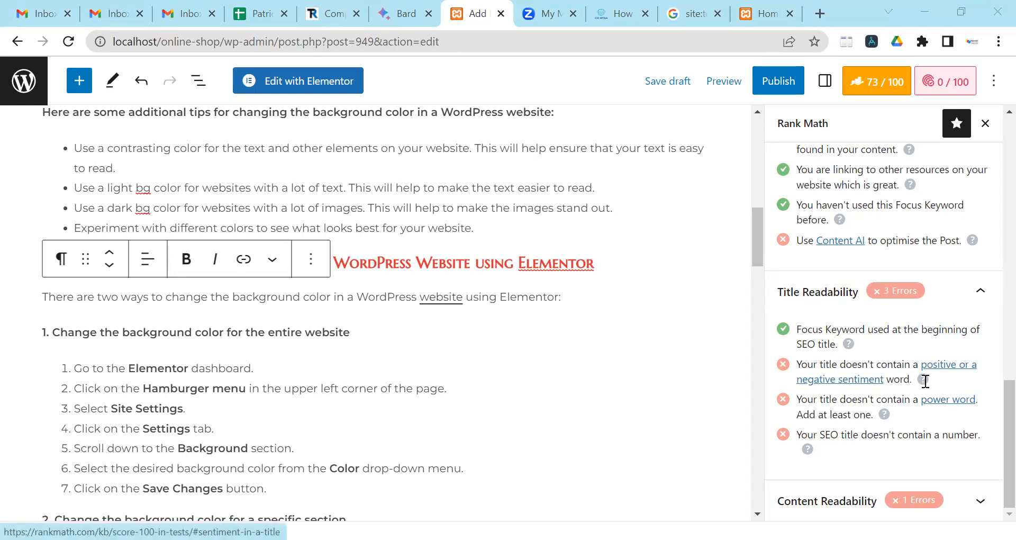
{"action": "scroll", "coordinate": [651, 397], "scroll_direction": "up", "scroll_amount": 7}
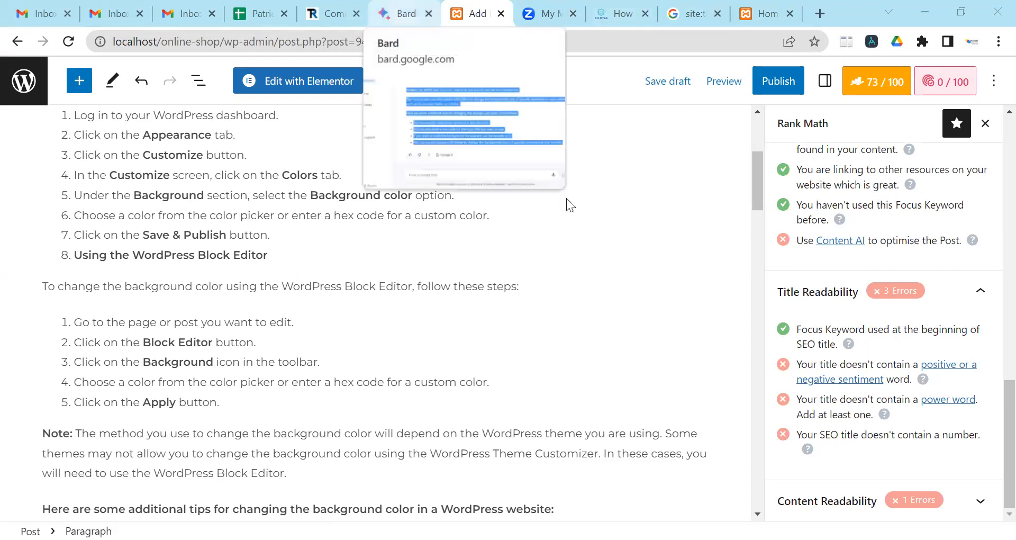
Switch to Bard, replace the prompt with "examples negative or positive sentiment", submit it and read through the answer.
{"action": "key", "text": "ctrl+shift+Tab"}
{"action": "left_click", "coordinate": [930, 134]}
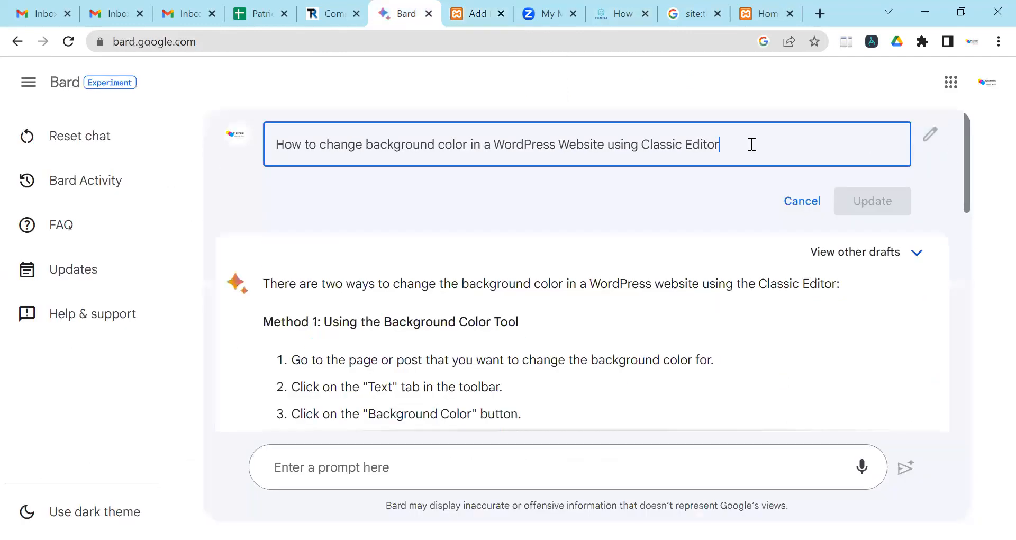
{"action": "key", "text": "ctrl+a"}
{"action": "type", "text": "negative or pos"}
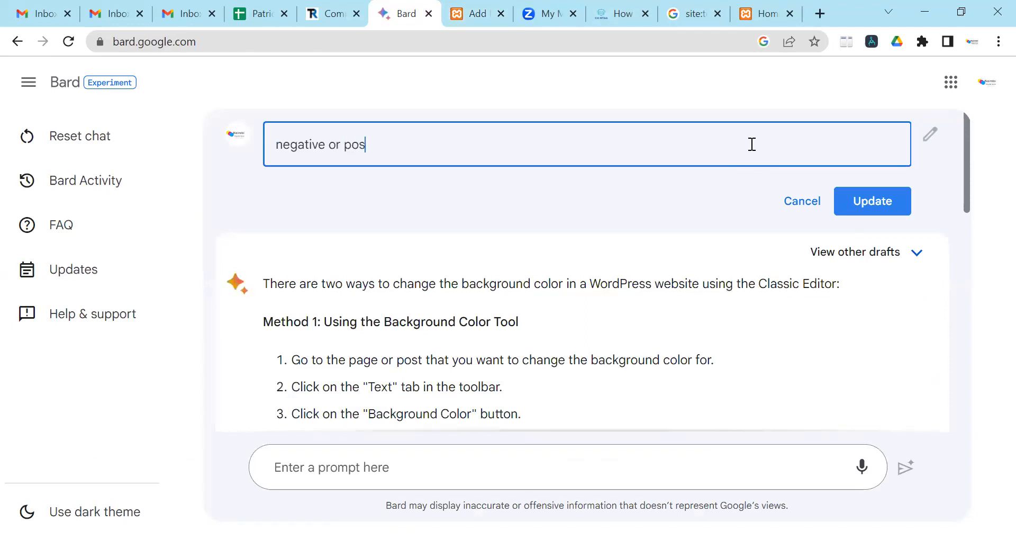
{"action": "type", "text": "itive sentiment"}
{"action": "key", "text": "ctrl+Left"}
{"action": "key", "text": "ctrl+Left"}
{"action": "key", "text": "ctrl+Left"}
{"action": "key", "text": "ctrl+Left"}
{"action": "type", "text": "examples"}
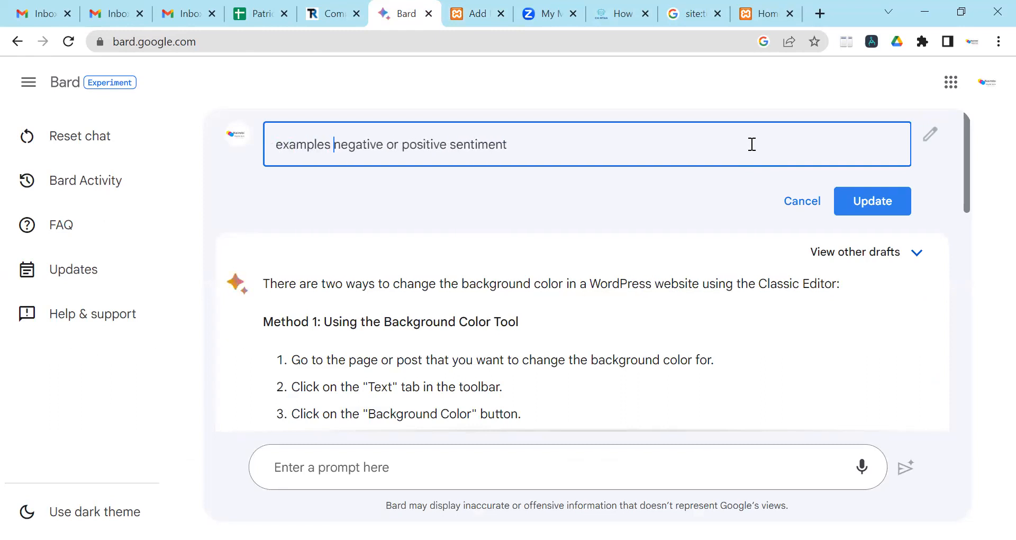
{"action": "key", "text": "Return"}
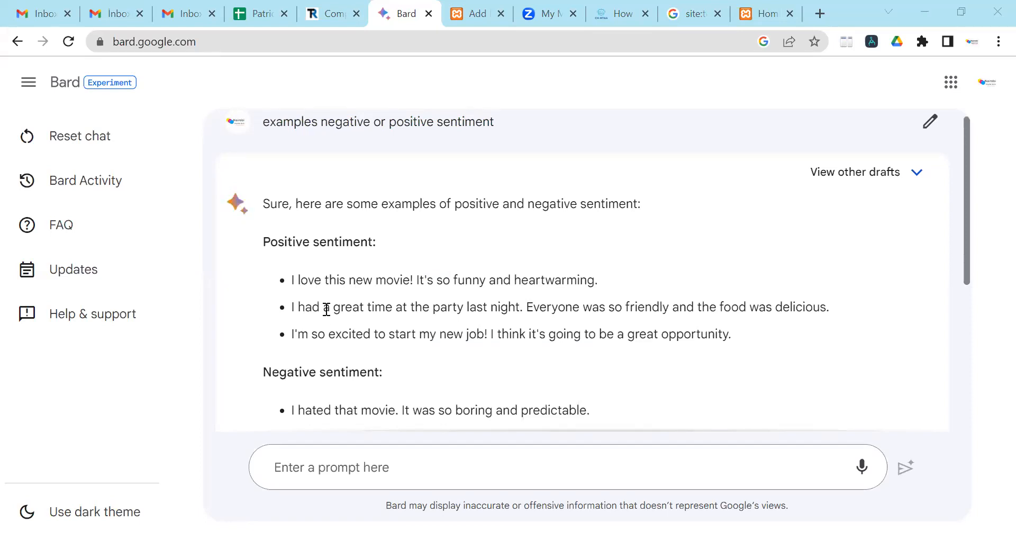
{"action": "scroll", "coordinate": [426, 307], "scroll_direction": "down", "scroll_amount": 1}
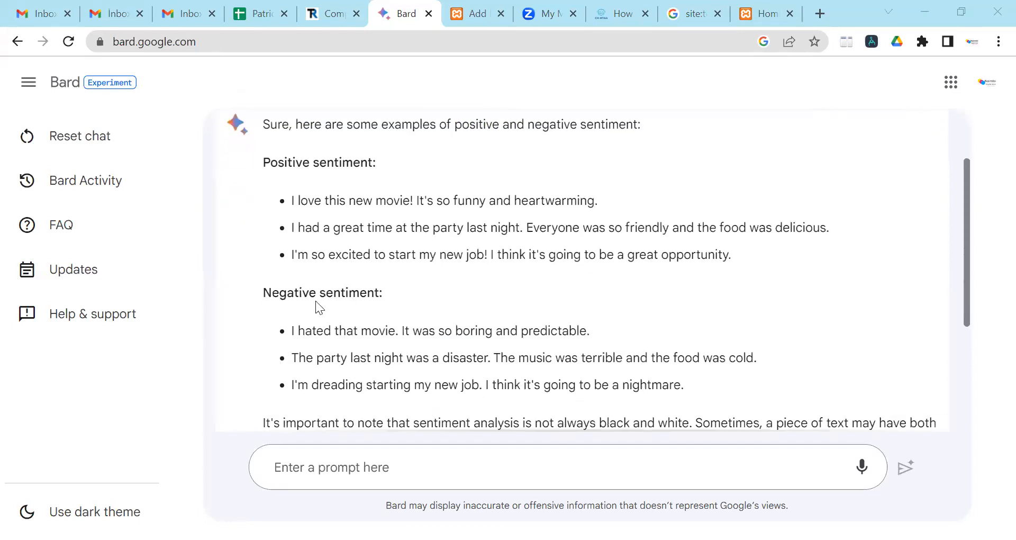
{"action": "scroll", "coordinate": [348, 301], "scroll_direction": "down", "scroll_amount": 1}
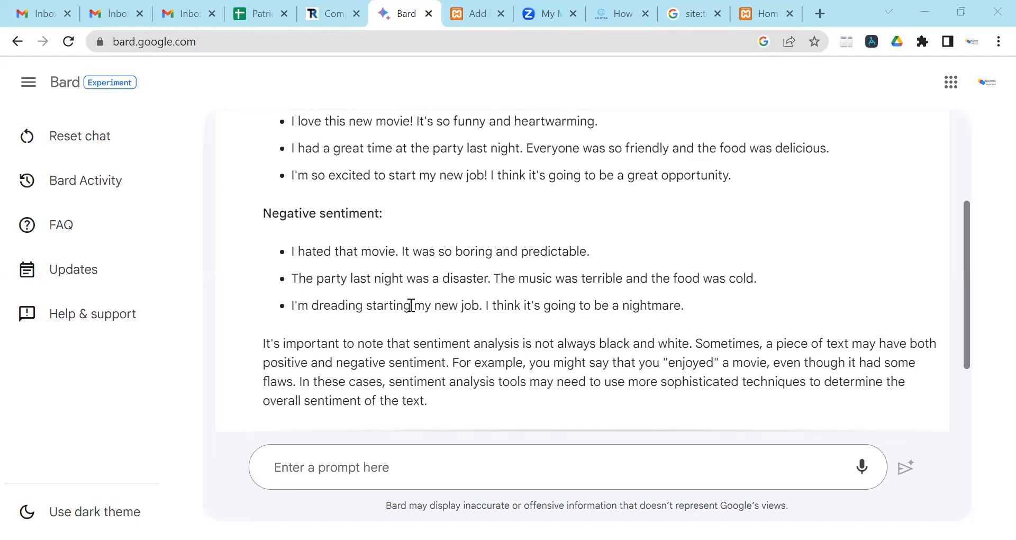
{"action": "scroll", "coordinate": [617, 170], "scroll_direction": "up", "scroll_amount": 3}
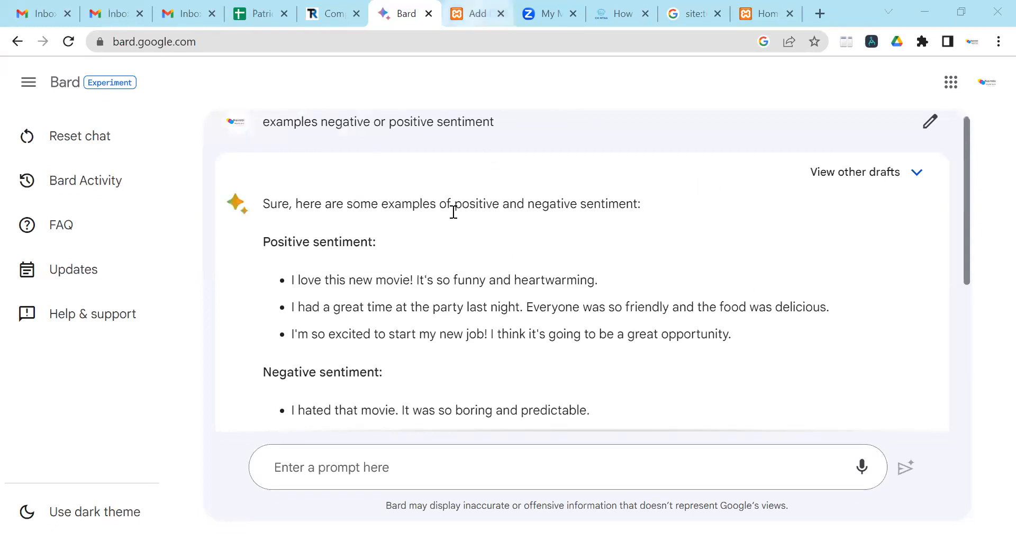
Return to the WordPress post and change its title to "How to Best Change background color in a WordPress website".
{"action": "key", "text": "ctrl+Tab"}
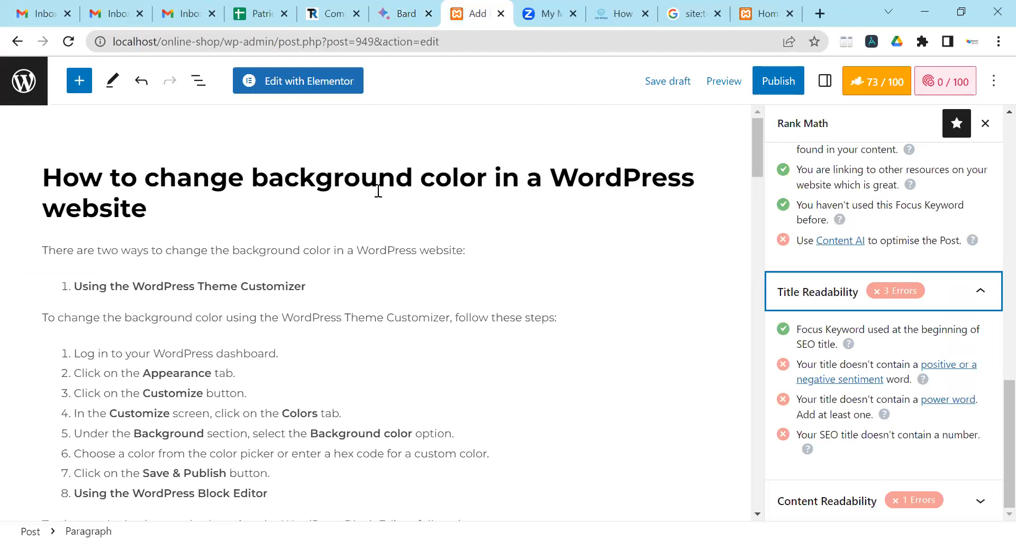
{"action": "scroll", "coordinate": [378, 197], "scroll_direction": "down", "scroll_amount": 2}
{"action": "scroll", "coordinate": [378, 197], "scroll_direction": "up", "scroll_amount": 2}
{"action": "left_click", "coordinate": [146, 181]}
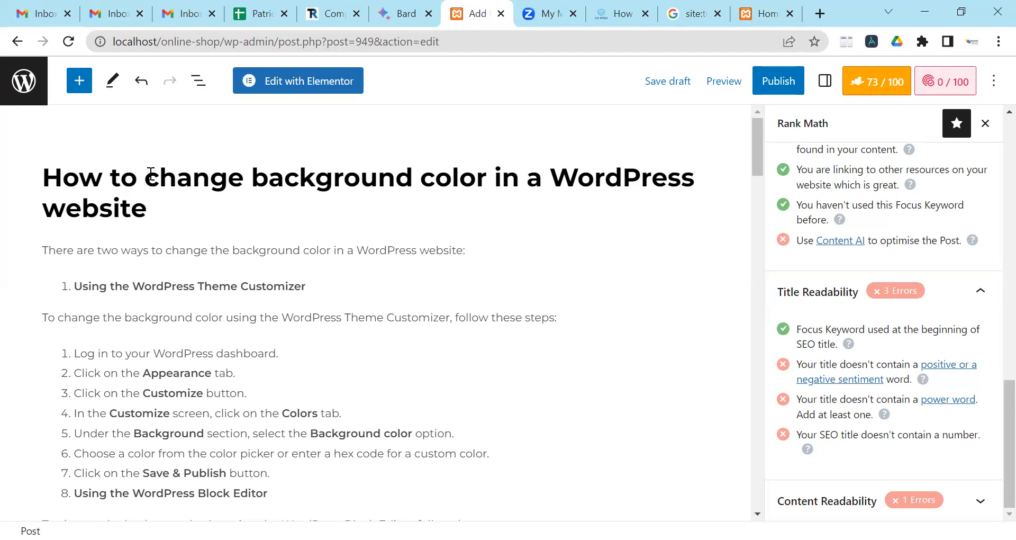
{"action": "type", "text": "Best"}
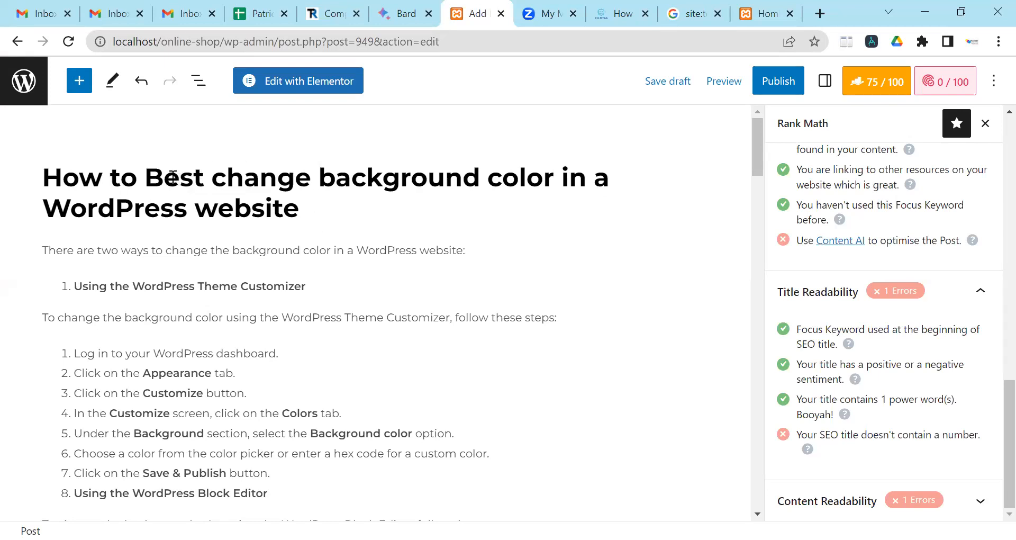
{"action": "left_click", "coordinate": [227, 179]}
{"action": "key", "text": "BackSpace"}
{"action": "type", "text": "C"}
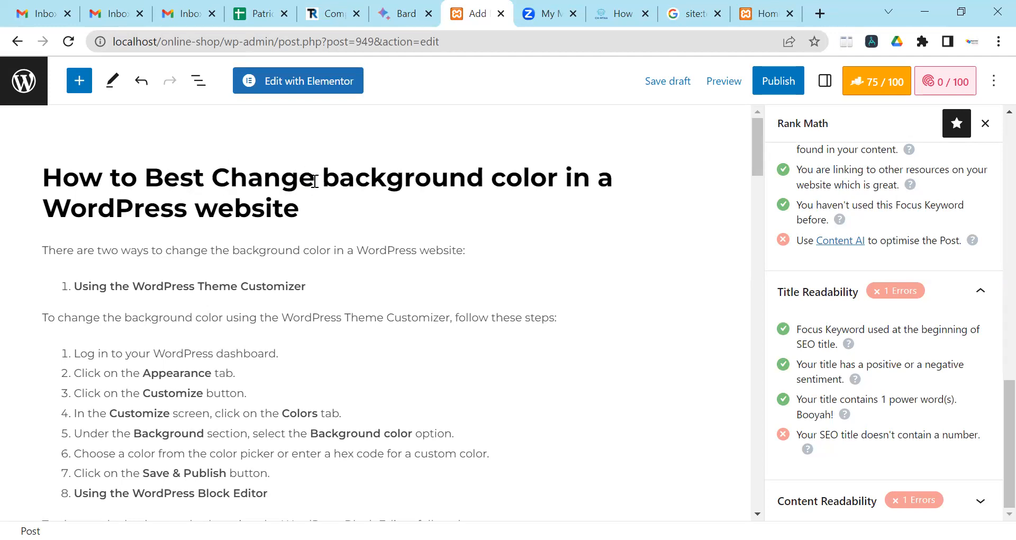
Capitalize the words "Background", "Color" and "Website" in the post title.
{"action": "left_click", "coordinate": [339, 179]}
{"action": "key", "text": "BackSpace"}
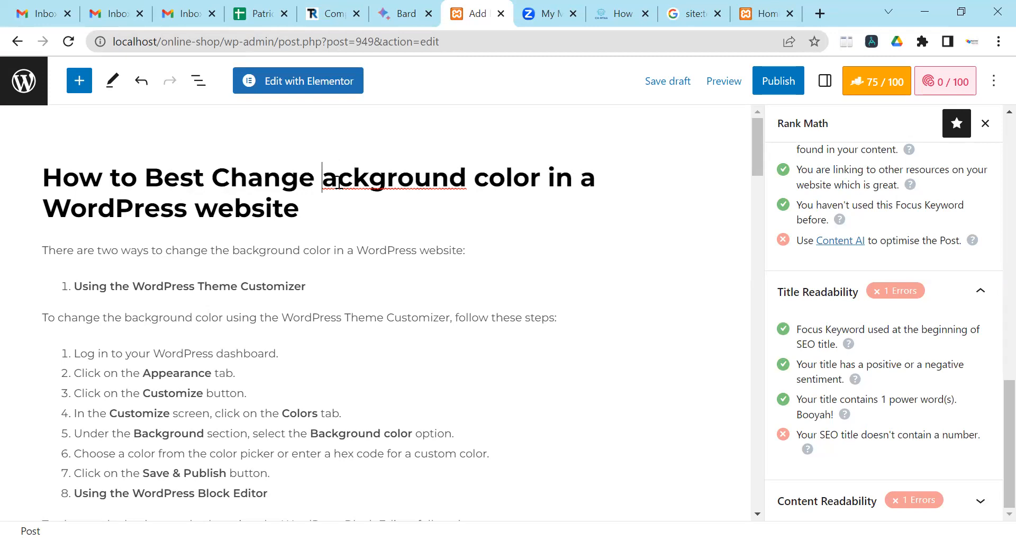
{"action": "type", "text": "B"}
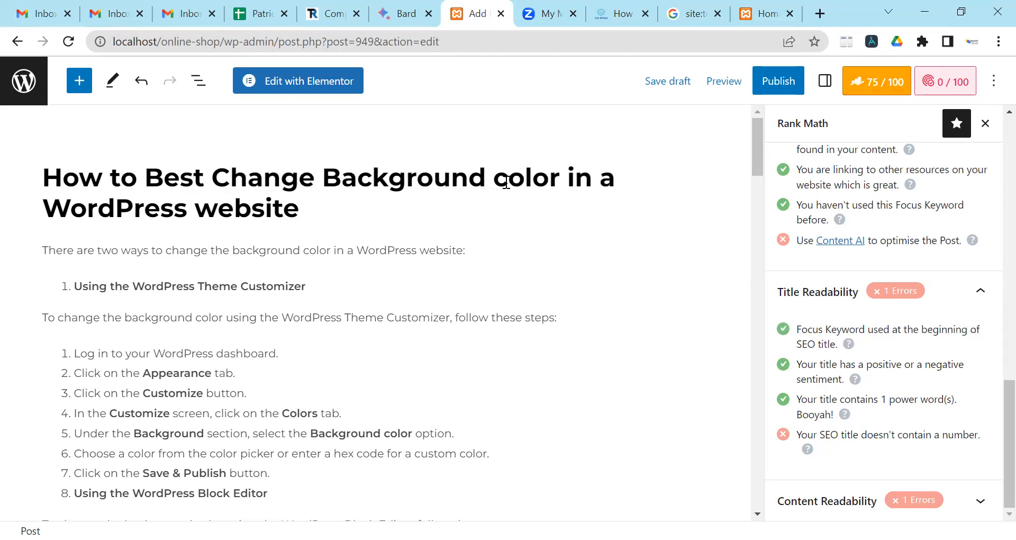
{"action": "left_click", "coordinate": [506, 182]}
{"action": "key", "text": "BackSpace"}
{"action": "type", "text": "C"}
{"action": "left_click", "coordinate": [217, 213]}
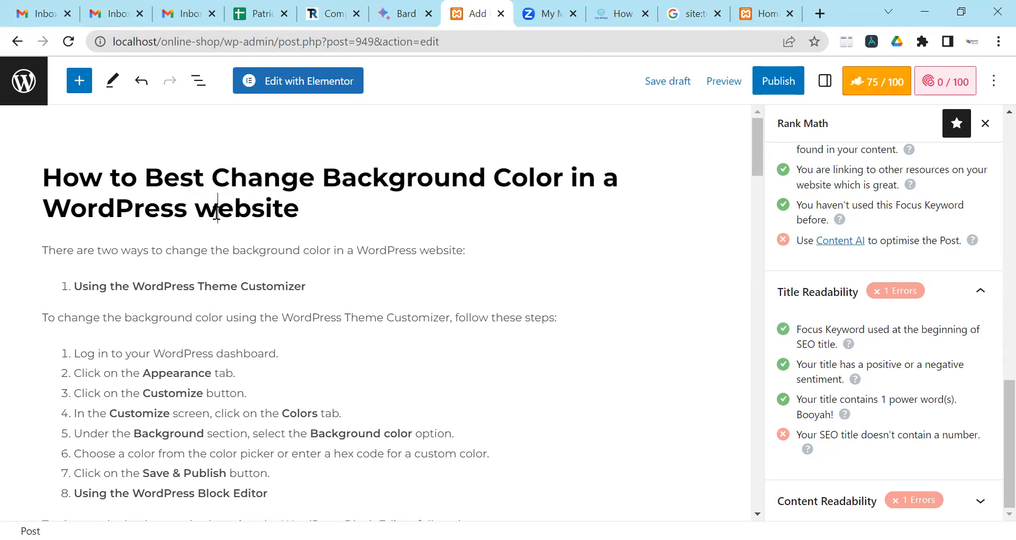
{"action": "key", "text": "BackSpace"}
{"action": "type", "text": "W"}
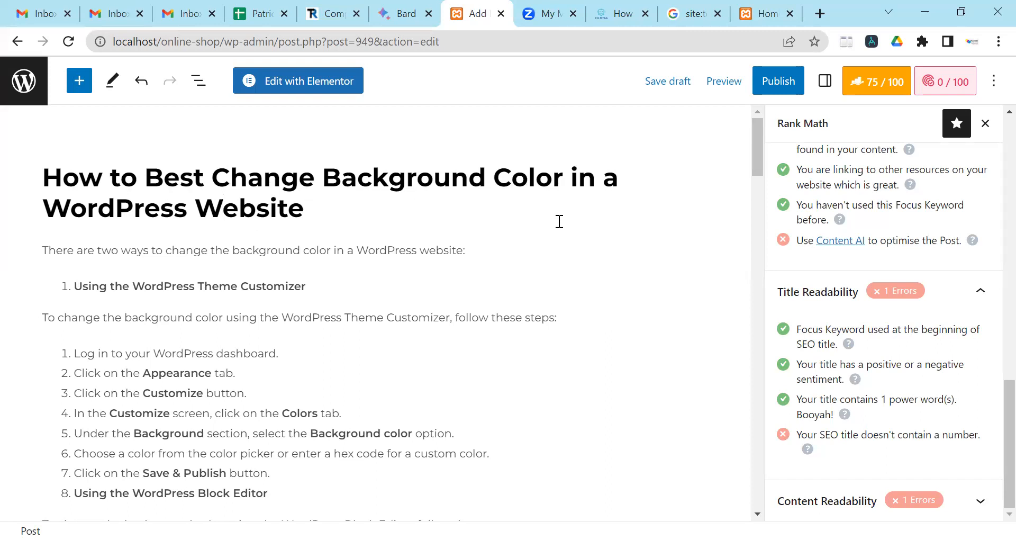
Expand the Content Readability checks, and in the published tech-mtaani.com article on customizing colors follow the table of contents to the Gutenburg section.
{"action": "scroll", "coordinate": [731, 252], "scroll_direction": "down", "scroll_amount": 3}
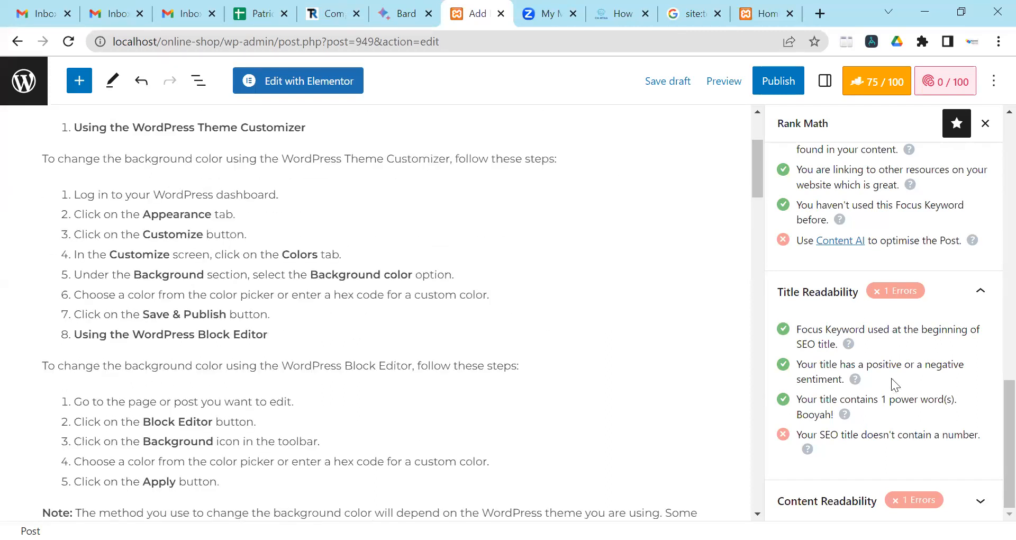
{"action": "left_click", "coordinate": [835, 504]}
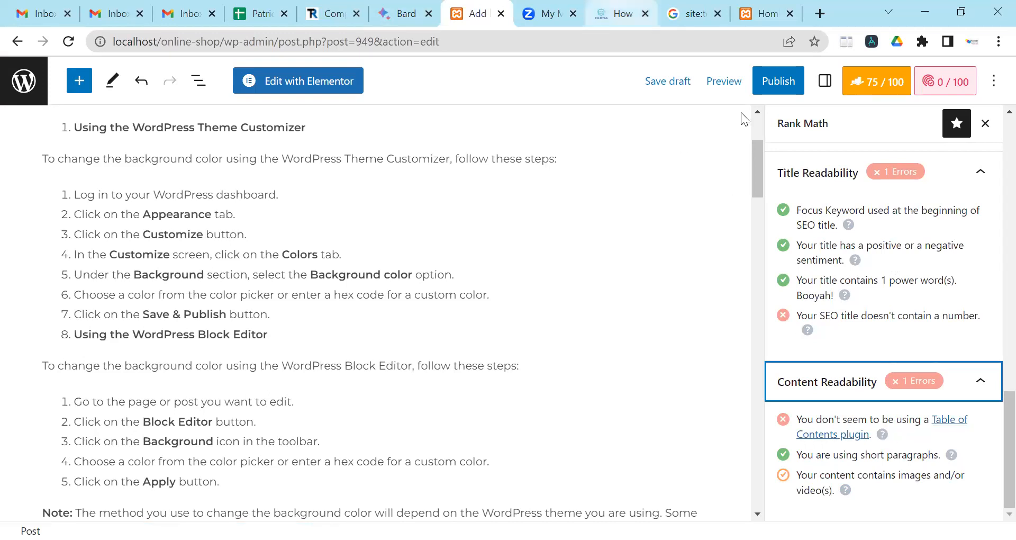
{"action": "left_click", "coordinate": [617, 13]}
{"action": "scroll", "coordinate": [302, 211], "scroll_direction": "down", "scroll_amount": 4}
{"action": "scroll", "coordinate": [297, 203], "scroll_direction": "down", "scroll_amount": 4}
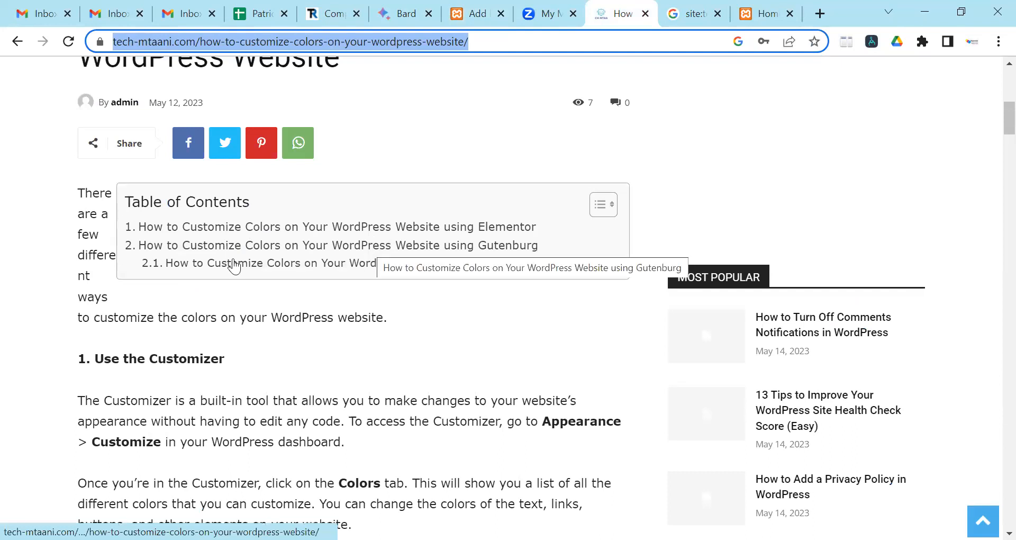
{"action": "left_click", "coordinate": [427, 254]}
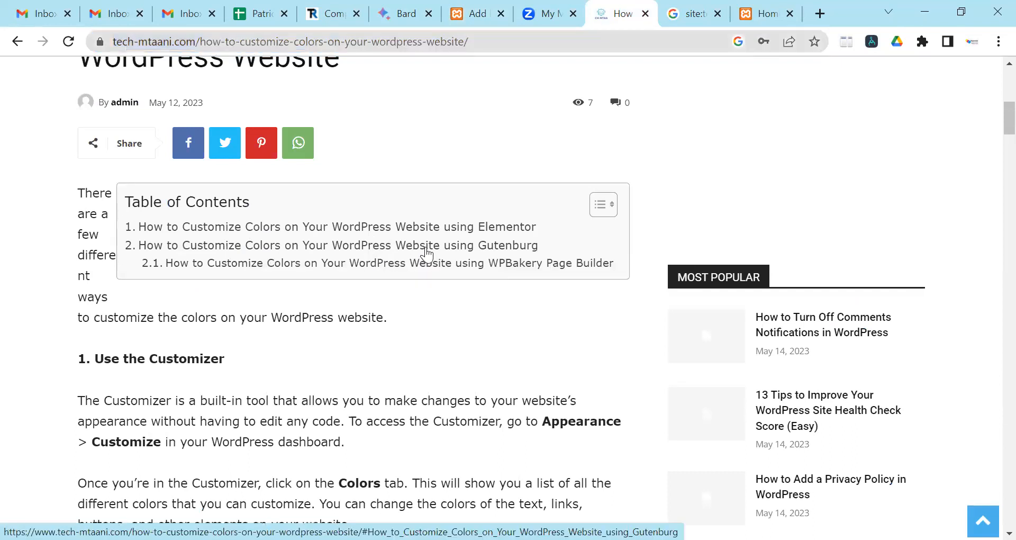
{"action": "left_click", "coordinate": [415, 253]}
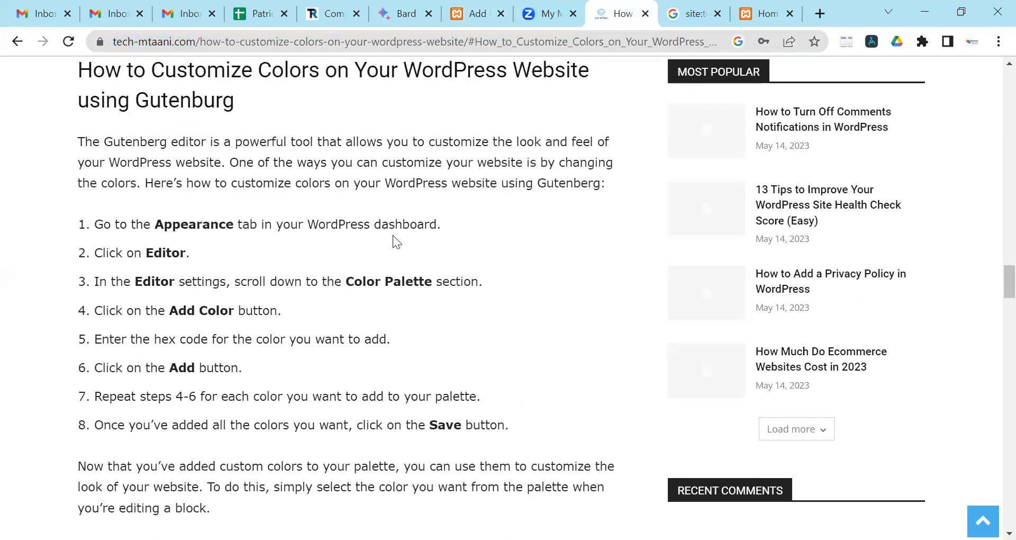
Go back to the article's table of contents, jump to the WPBakery Page Builder section and read through its steps and tips.
{"action": "scroll", "coordinate": [415, 203], "scroll_direction": "up", "scroll_amount": 12}
{"action": "scroll", "coordinate": [415, 200], "scroll_direction": "up", "scroll_amount": 20}
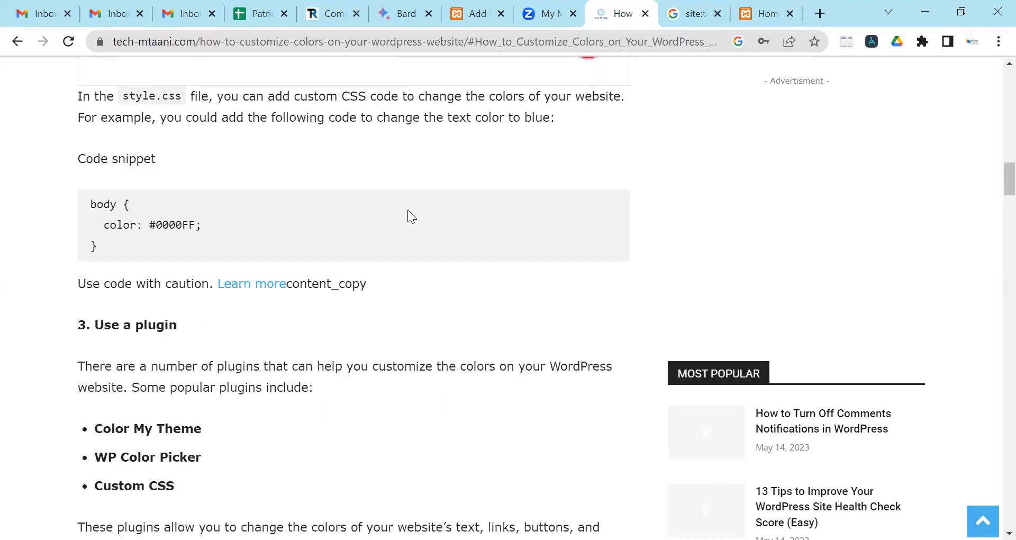
{"action": "scroll", "coordinate": [403, 214], "scroll_direction": "up", "scroll_amount": 10}
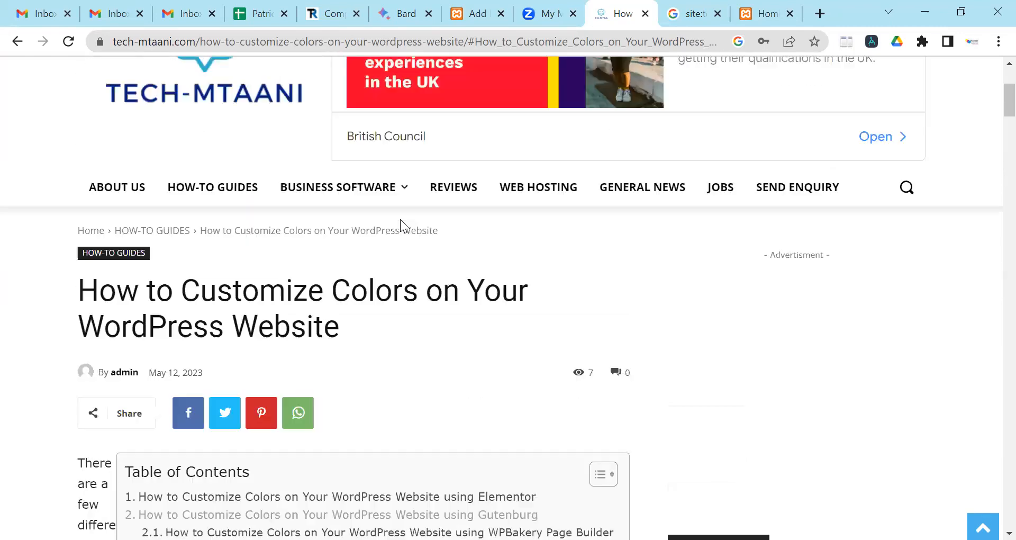
{"action": "scroll", "coordinate": [400, 219], "scroll_direction": "down", "scroll_amount": 3}
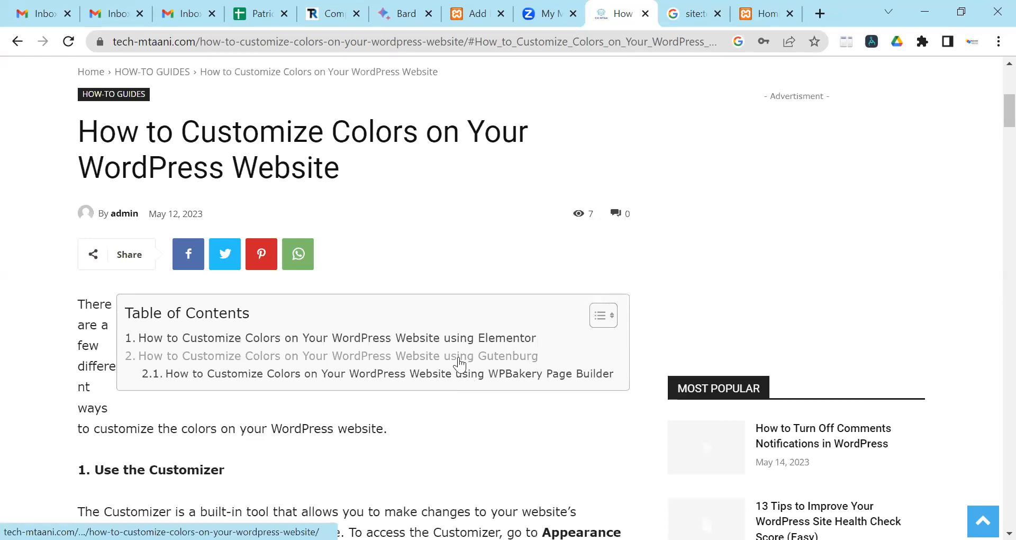
{"action": "left_click", "coordinate": [402, 371]}
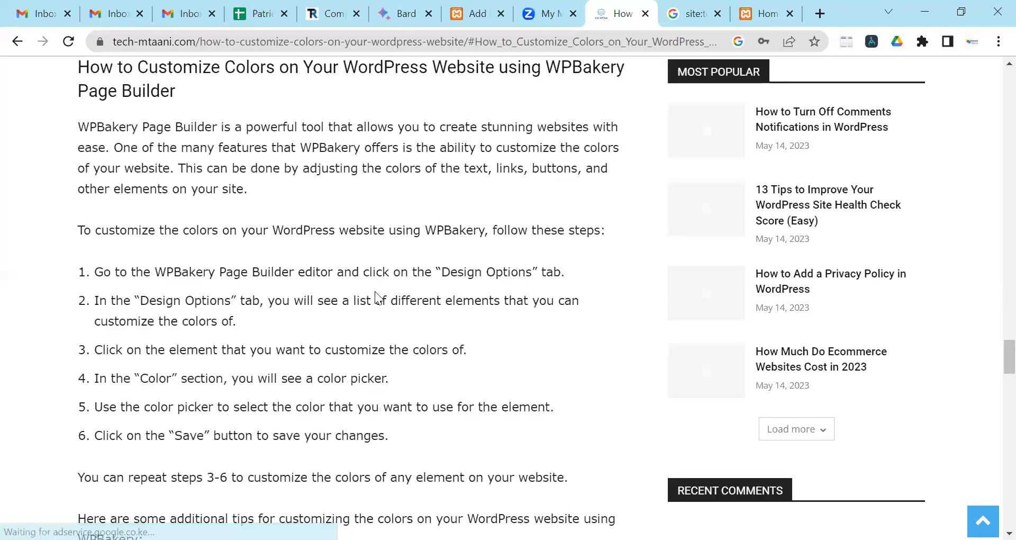
{"action": "scroll", "coordinate": [248, 211], "scroll_direction": "down", "scroll_amount": 9}
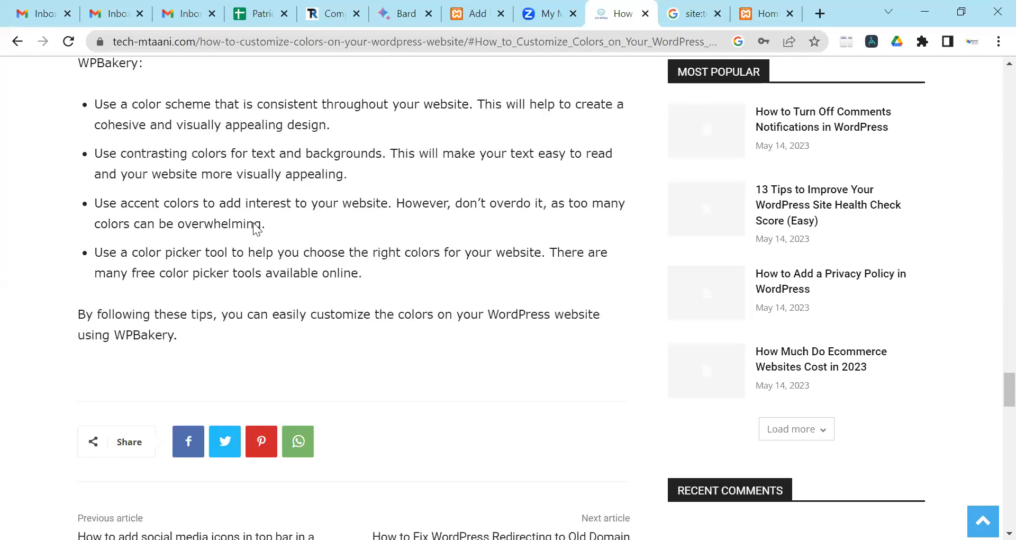
{"action": "scroll", "coordinate": [249, 218], "scroll_direction": "down", "scroll_amount": 5}
{"action": "scroll", "coordinate": [282, 231], "scroll_direction": "up", "scroll_amount": 9}
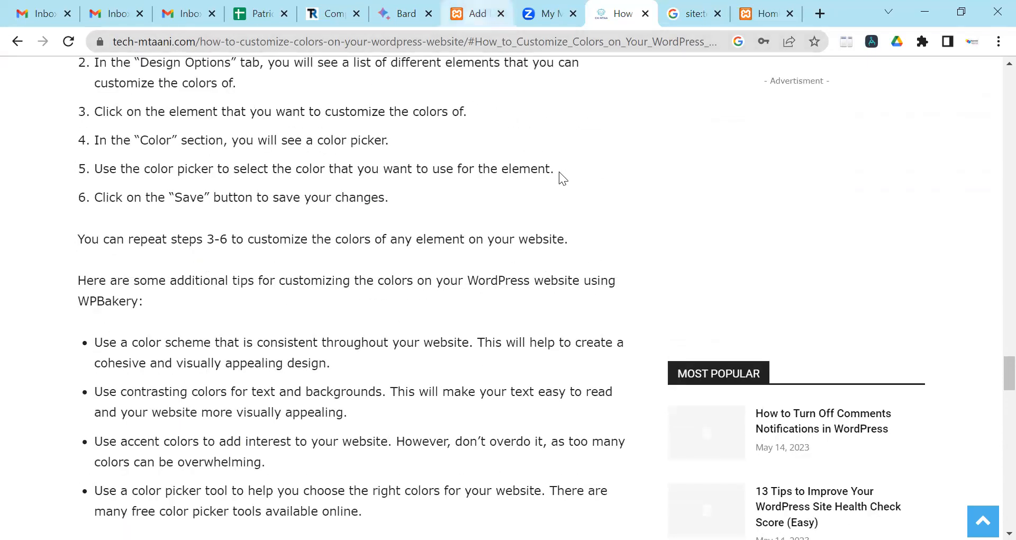
Return to the WordPress post, look over its Rank Math checks and publish it with public visibility, closing the post-publish notice.
{"action": "left_click", "coordinate": [473, 13]}
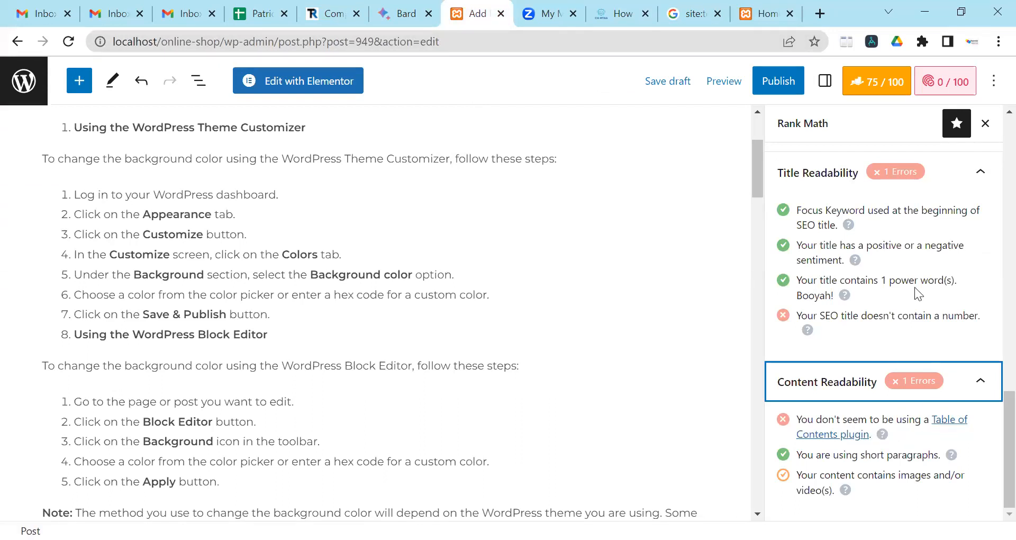
{"action": "scroll", "coordinate": [899, 324], "scroll_direction": "up", "scroll_amount": 3}
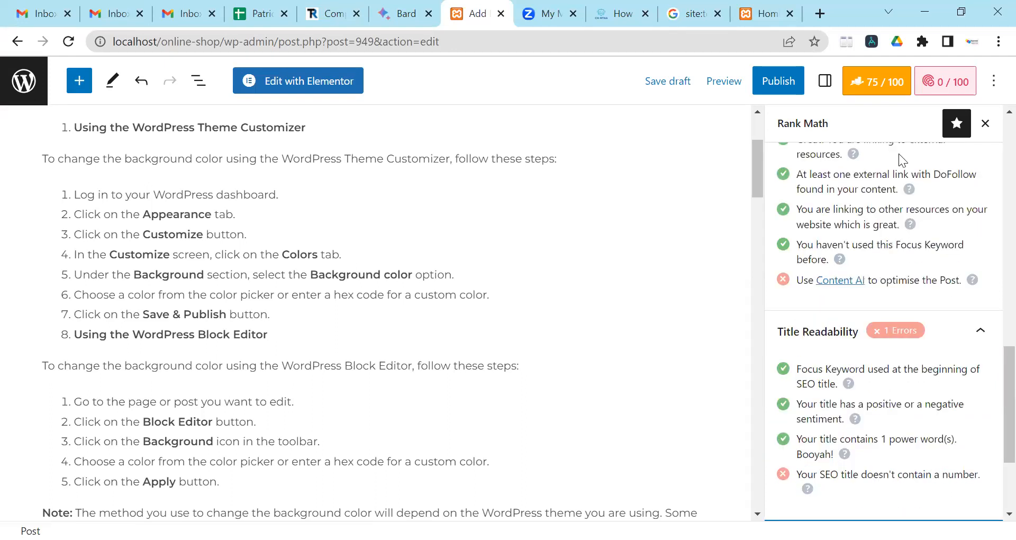
{"action": "scroll", "coordinate": [858, 274], "scroll_direction": "up", "scroll_amount": 10}
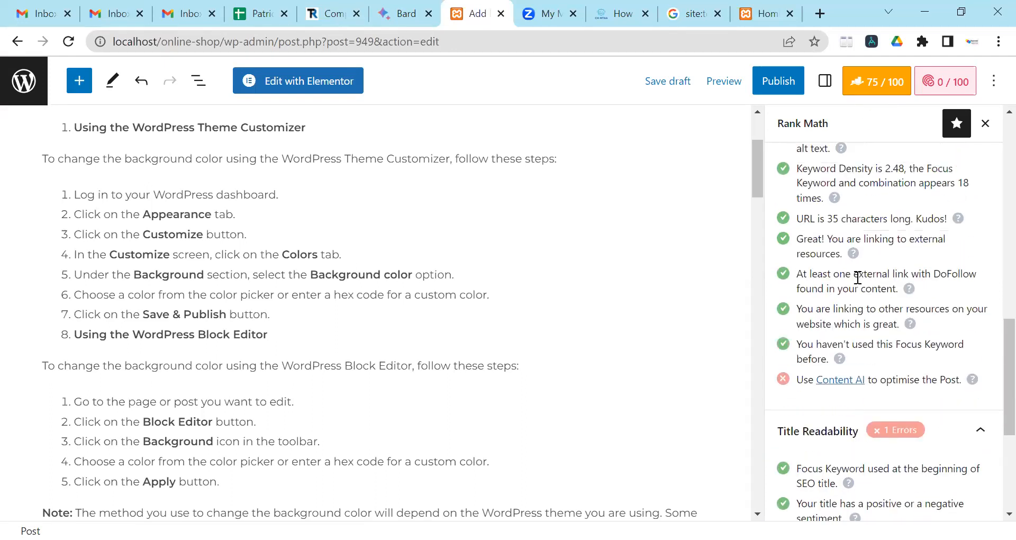
{"action": "scroll", "coordinate": [849, 243], "scroll_direction": "up", "scroll_amount": 5}
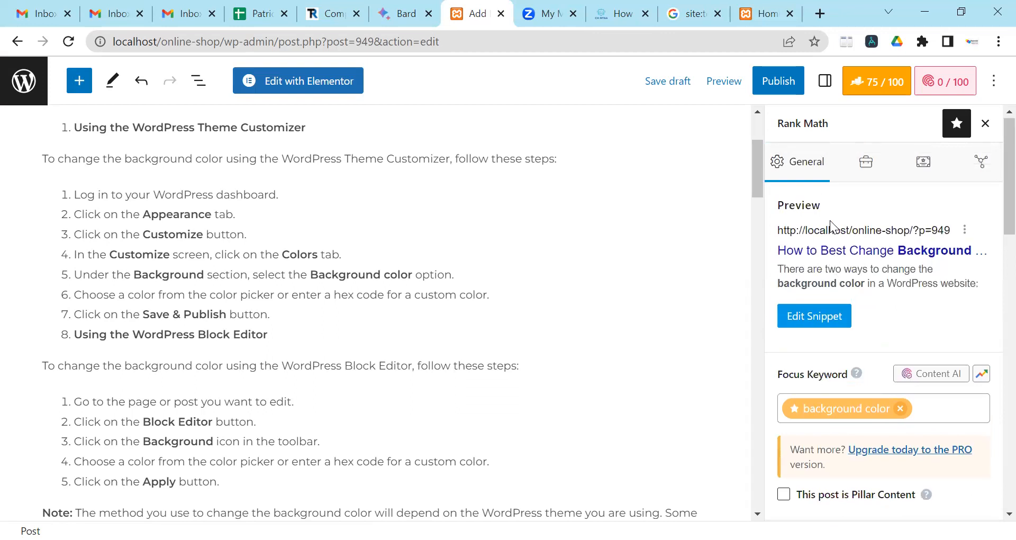
{"action": "left_click", "coordinate": [789, 89]}
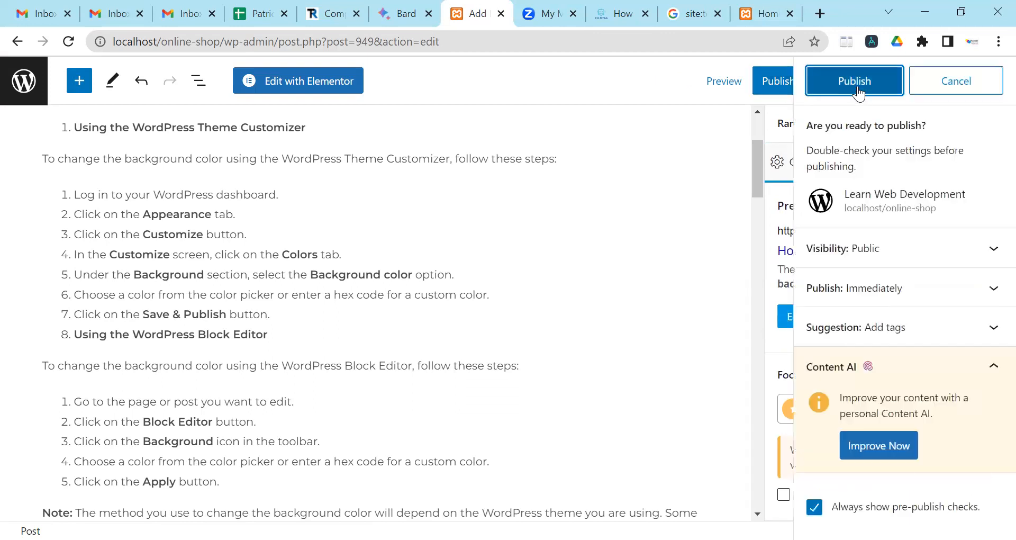
{"action": "left_click", "coordinate": [857, 85]}
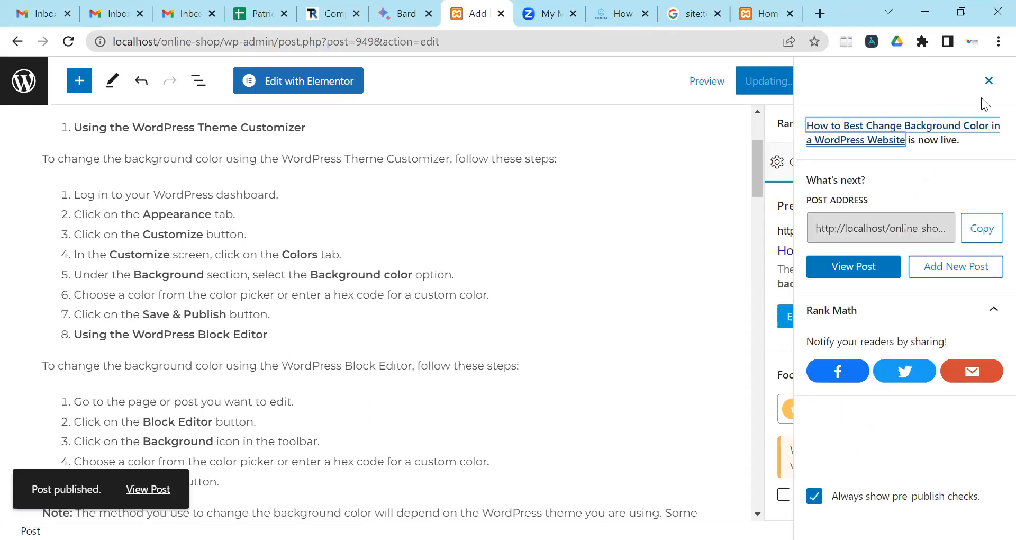
{"action": "left_click", "coordinate": [989, 81]}
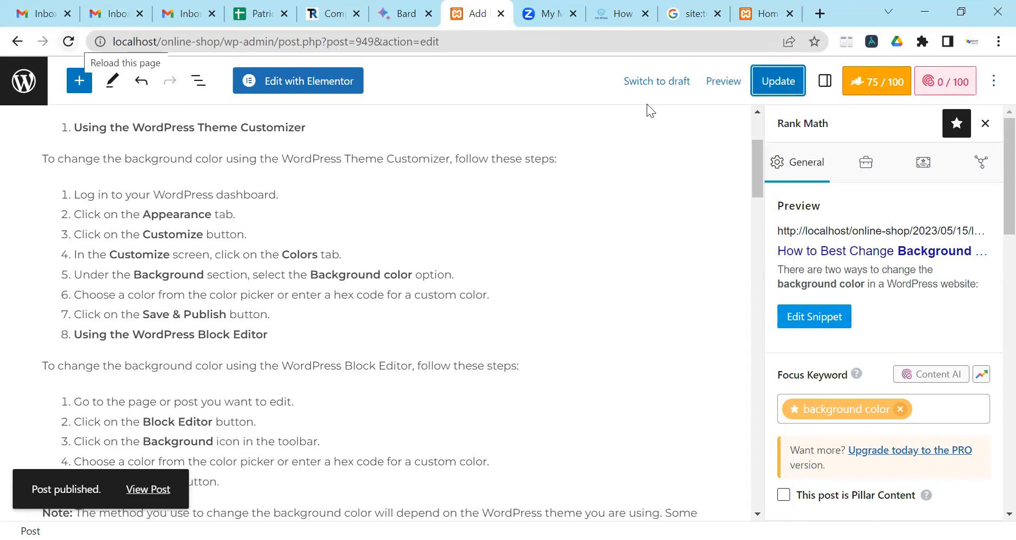
Reload the post editor, reopen the Rank Math analysis and review the Basic SEO and Additional checks.
{"action": "key", "text": "F5"}
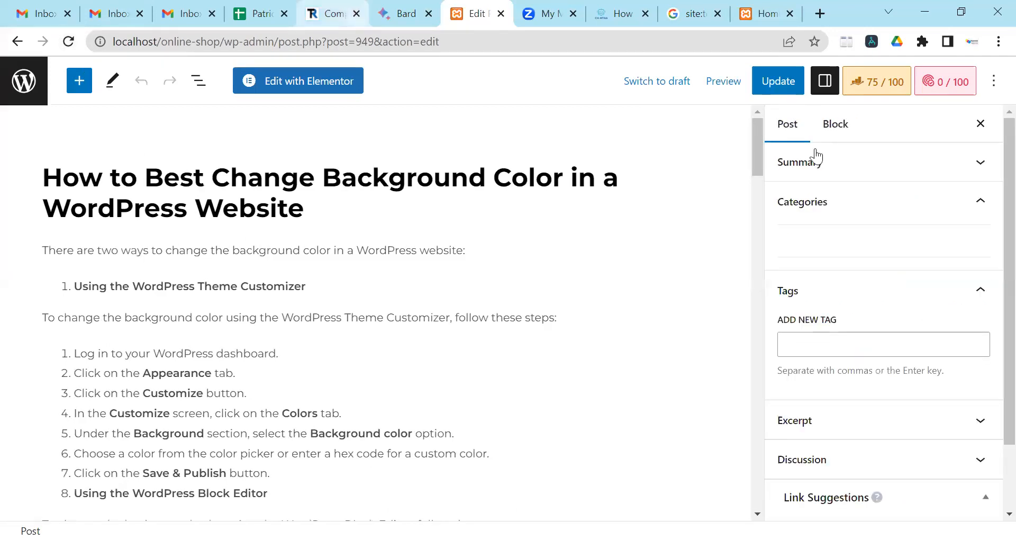
{"action": "left_click", "coordinate": [880, 84]}
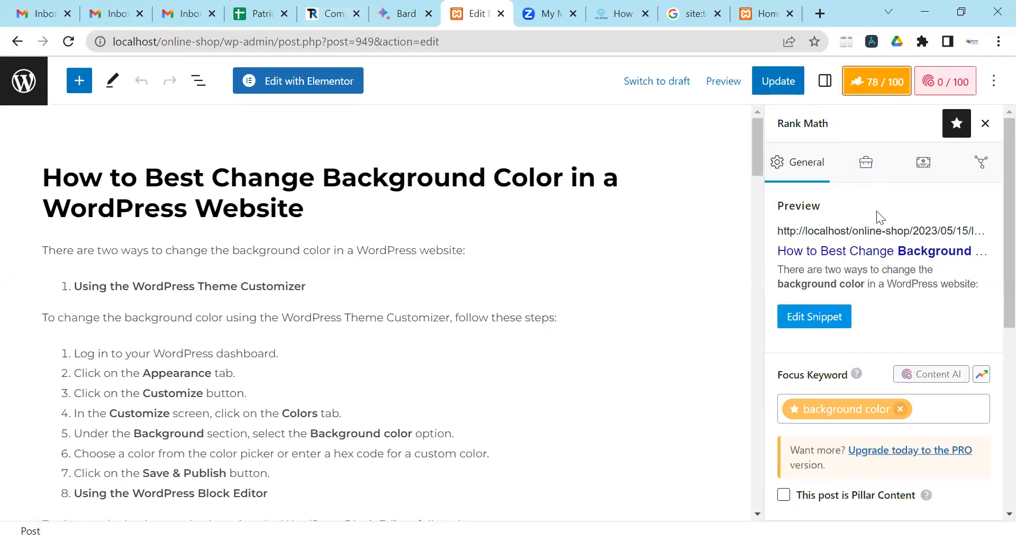
{"action": "scroll", "coordinate": [876, 210], "scroll_direction": "down", "scroll_amount": 6}
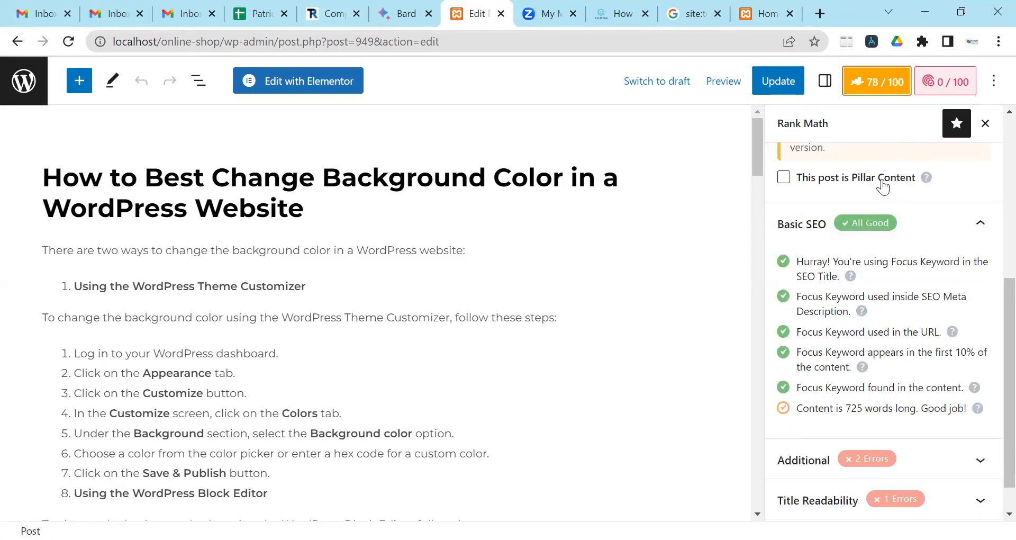
{"action": "scroll", "coordinate": [858, 265], "scroll_direction": "down", "scroll_amount": 1}
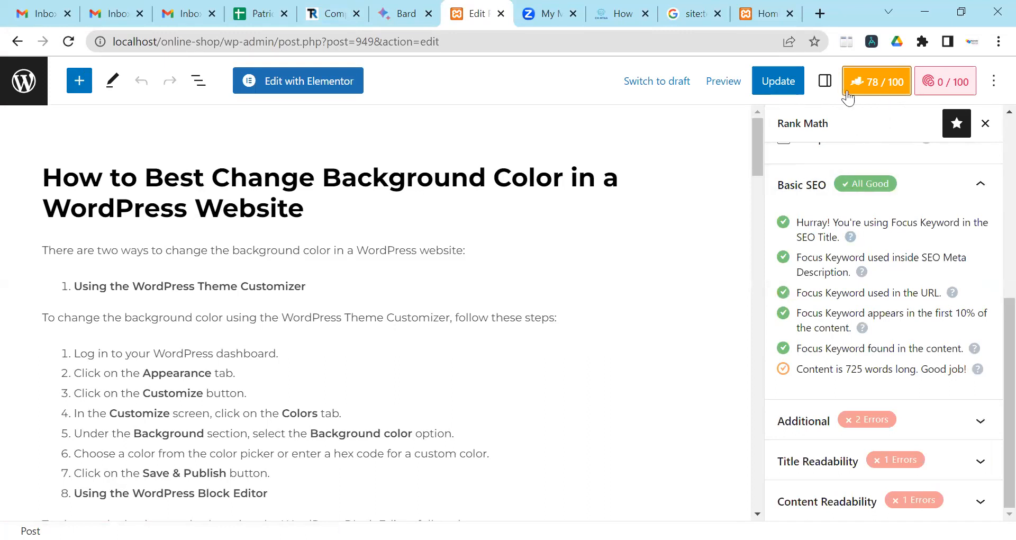
{"action": "left_click", "coordinate": [883, 421]}
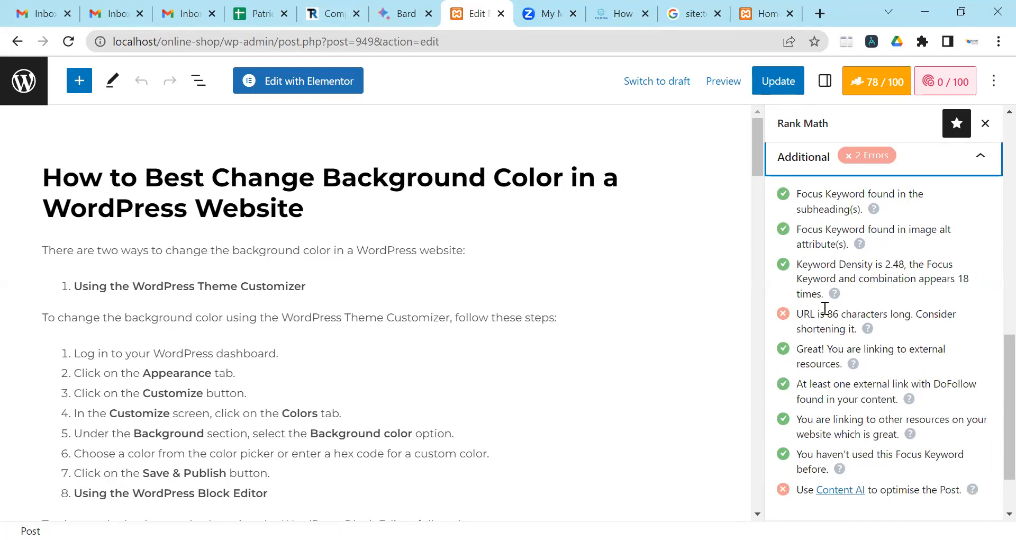
{"action": "scroll", "coordinate": [861, 318], "scroll_direction": "up", "scroll_amount": 3}
{"action": "scroll", "coordinate": [861, 318], "scroll_direction": "up", "scroll_amount": 6}
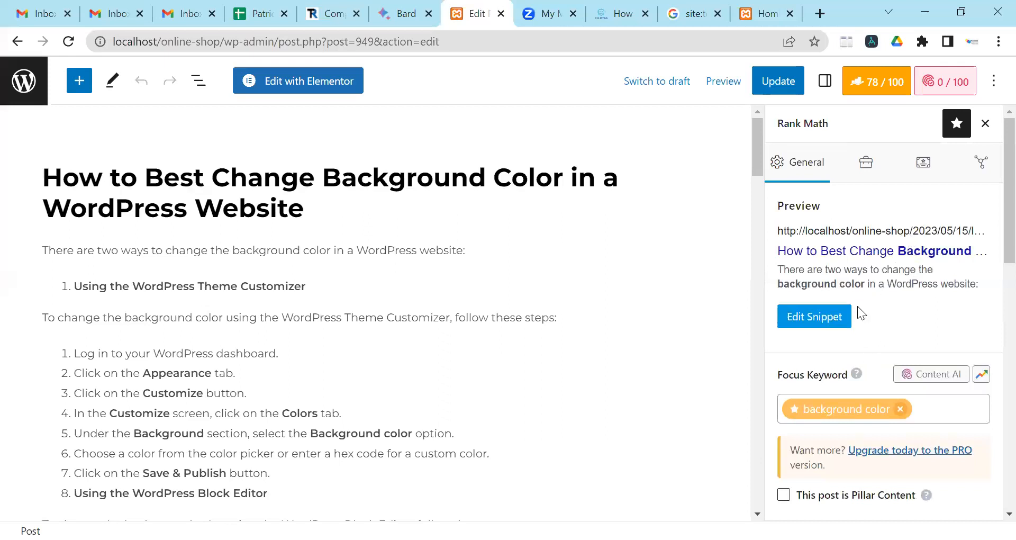
Shorten the permalink in the snippet settings to "change-background-color" and update the published post.
{"action": "left_click", "coordinate": [829, 321]}
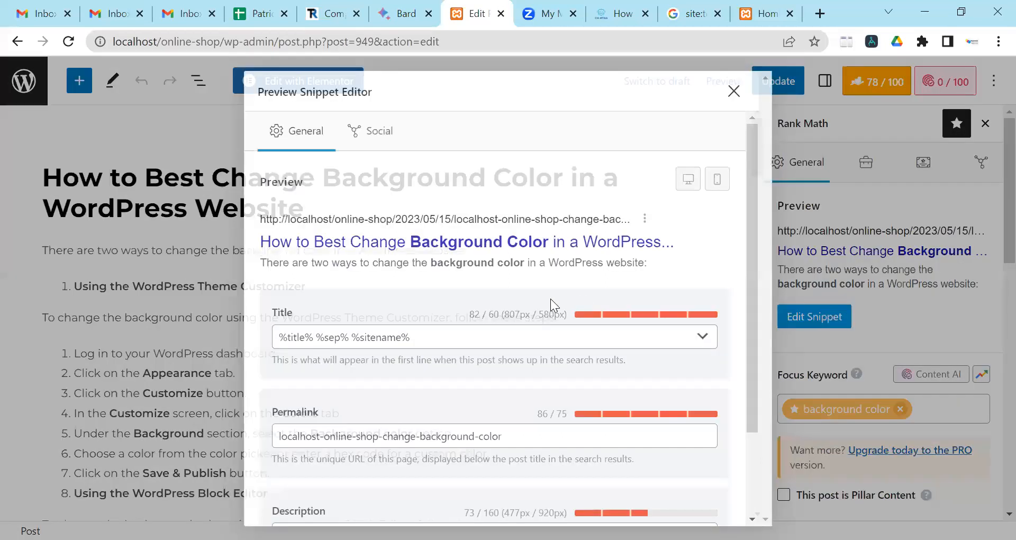
{"action": "scroll", "coordinate": [530, 312], "scroll_direction": "down", "scroll_amount": 2}
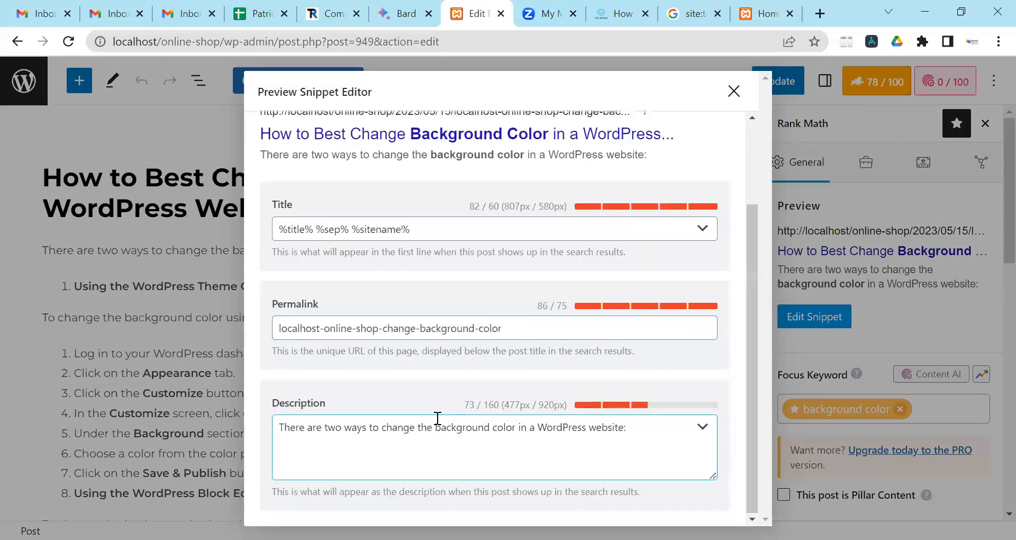
{"action": "scroll", "coordinate": [501, 263], "scroll_direction": "up", "scroll_amount": 2}
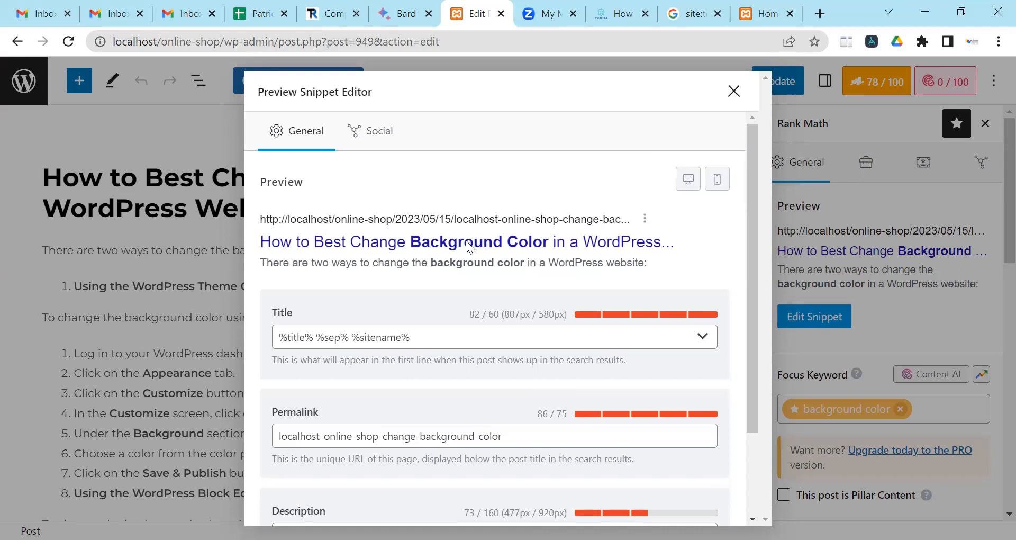
{"action": "left_click", "coordinate": [380, 439]}
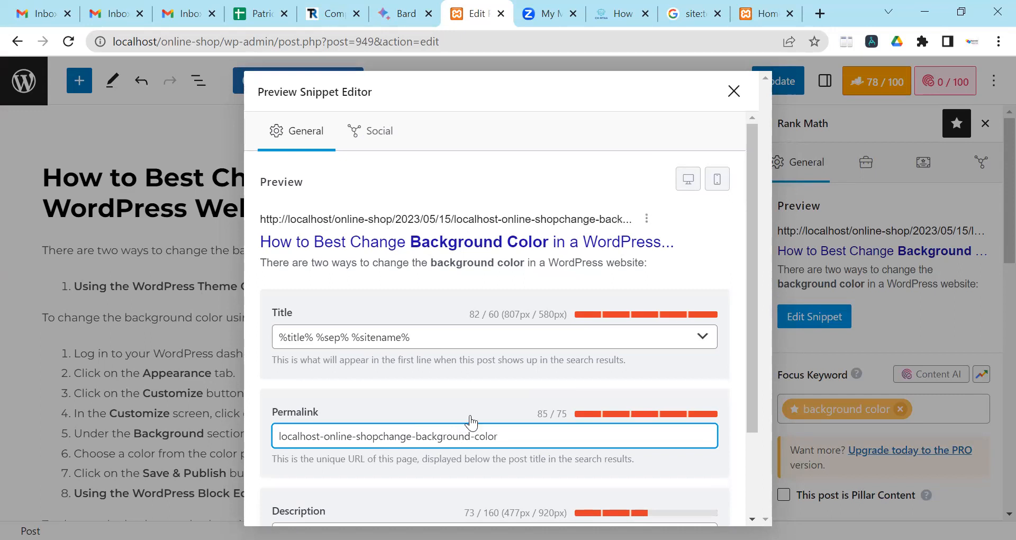
{"action": "key", "text": "shift+Home"}
{"action": "key", "text": "BackSpace"}
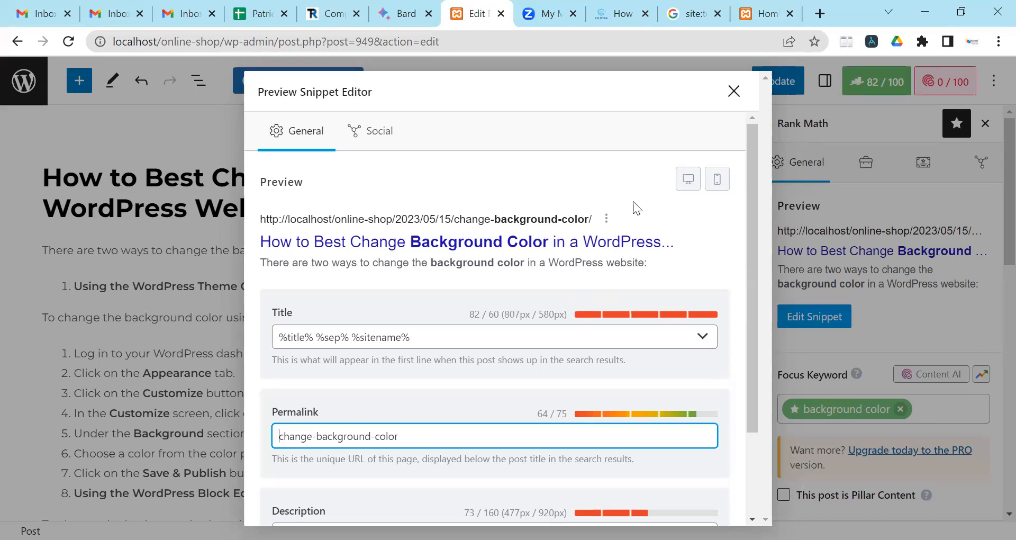
{"action": "left_click", "coordinate": [734, 92]}
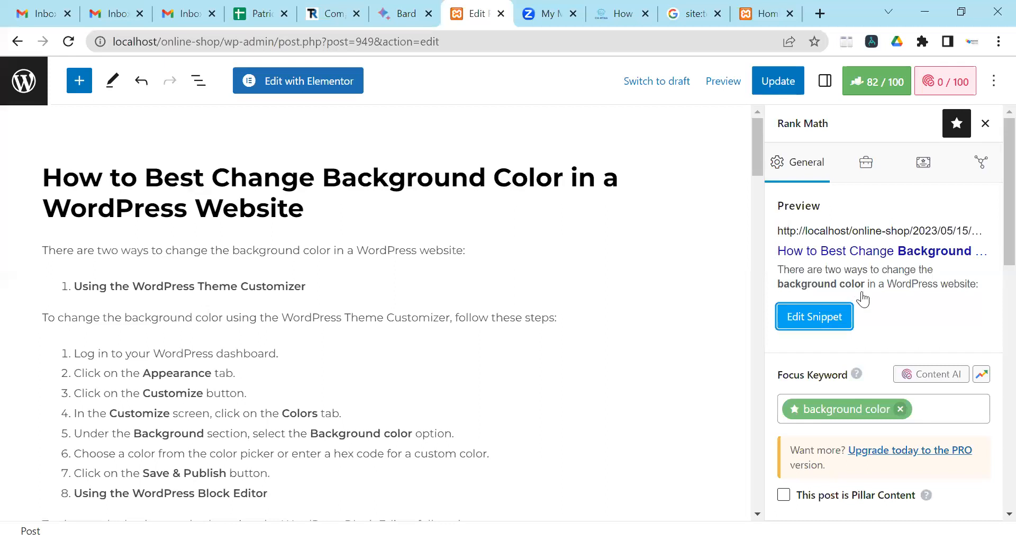
{"action": "left_click", "coordinate": [778, 83]}
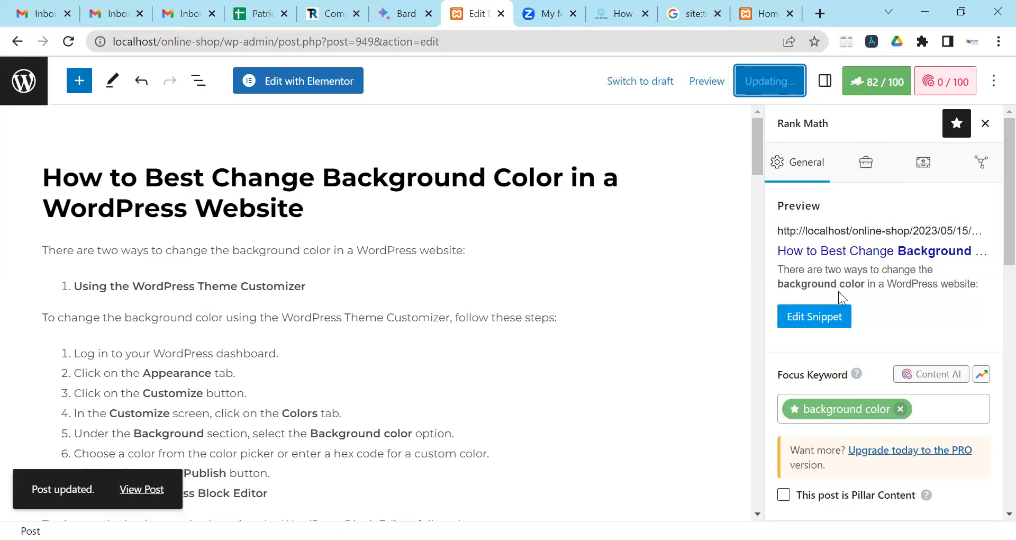
Review the Basic SEO and Additional checks in the Rank Math analysis, collapsing each section after reading it.
{"action": "scroll", "coordinate": [903, 292], "scroll_direction": "down", "scroll_amount": 3}
{"action": "scroll", "coordinate": [903, 292], "scroll_direction": "down", "scroll_amount": 9}
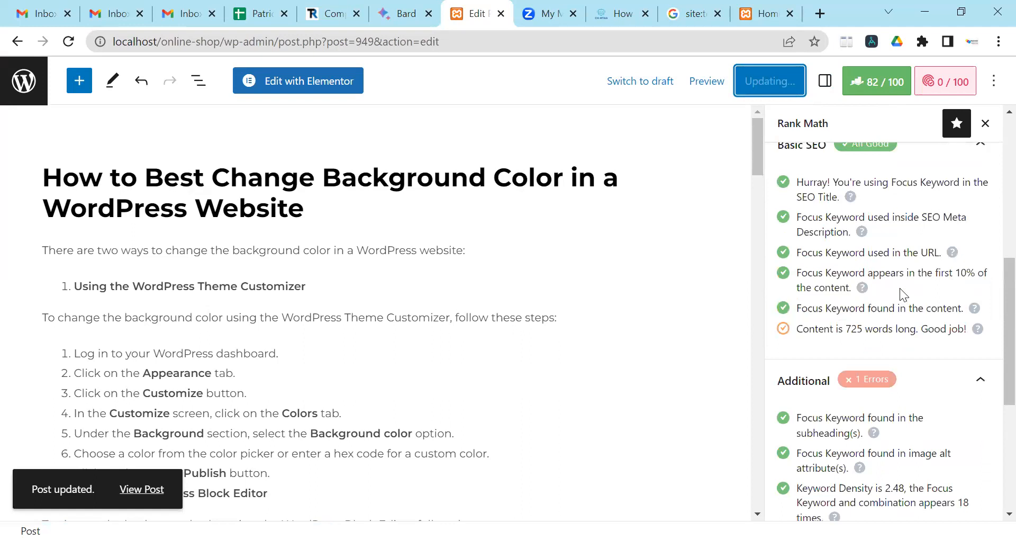
{"action": "scroll", "coordinate": [896, 292], "scroll_direction": "down", "scroll_amount": 3}
{"action": "scroll", "coordinate": [896, 292], "scroll_direction": "up", "scroll_amount": 5}
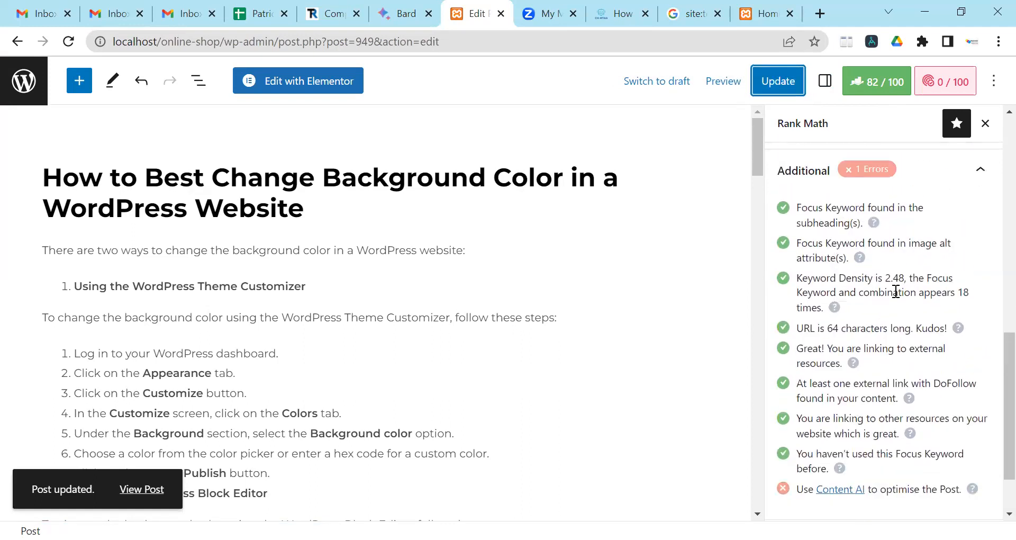
{"action": "scroll", "coordinate": [832, 309], "scroll_direction": "up", "scroll_amount": 3}
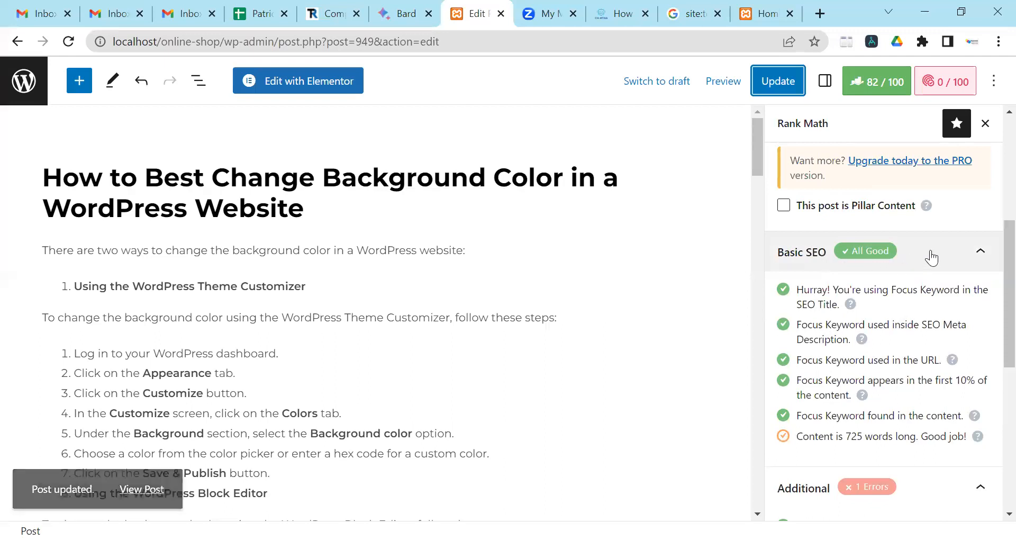
{"action": "left_click", "coordinate": [864, 267]}
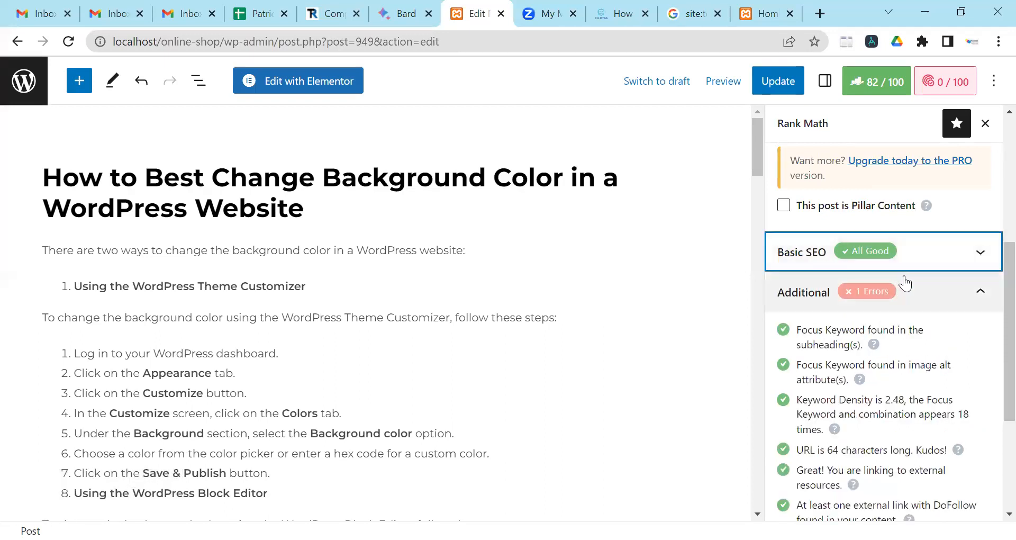
{"action": "scroll", "coordinate": [900, 280], "scroll_direction": "down", "scroll_amount": 2}
{"action": "scroll", "coordinate": [831, 241], "scroll_direction": "down", "scroll_amount": 3}
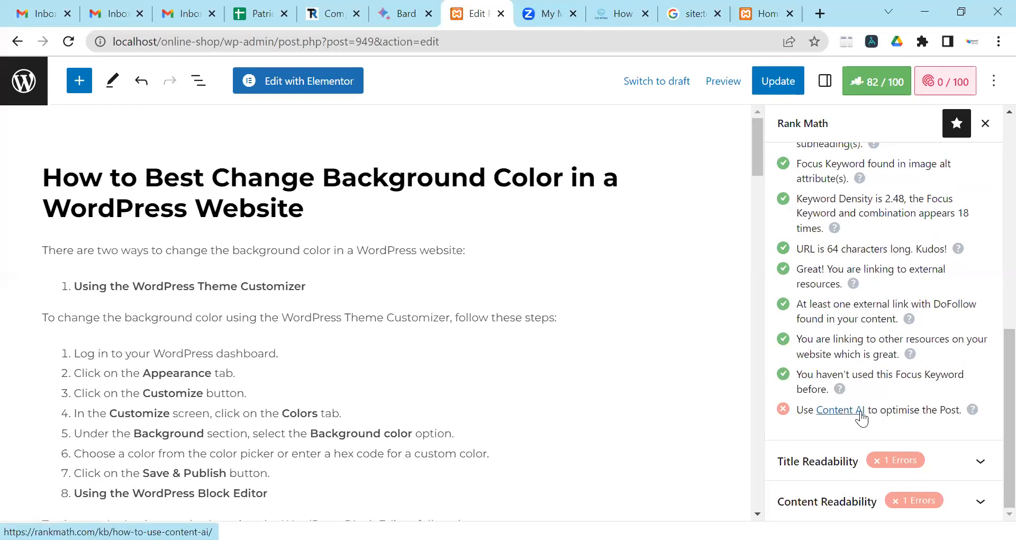
{"action": "scroll", "coordinate": [924, 376], "scroll_direction": "up", "scroll_amount": 2}
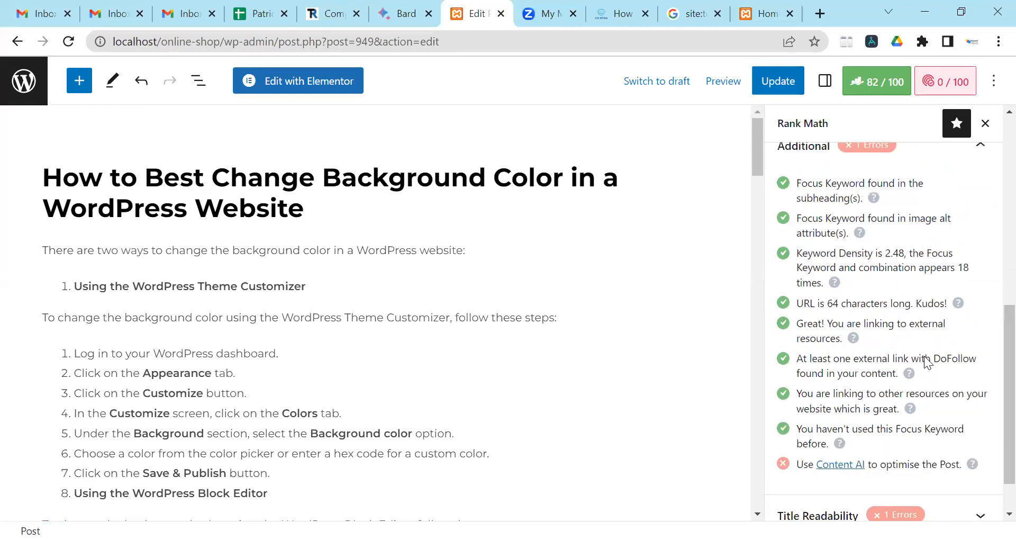
{"action": "left_click", "coordinate": [915, 183]}
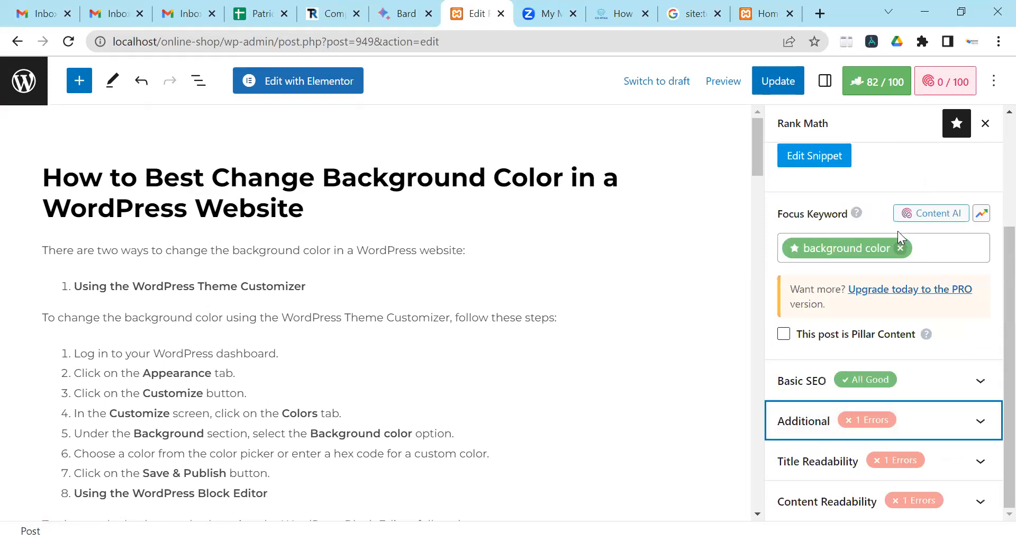
Examine the Title Readability checks, add "3 Ways" to the start of the post title and recheck the title results.
{"action": "left_click", "coordinate": [821, 476]}
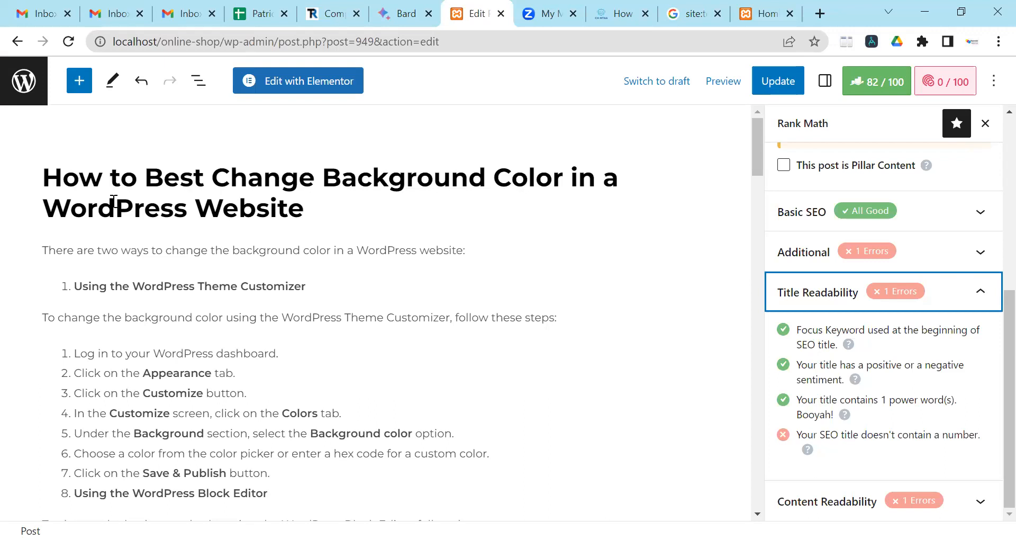
{"action": "scroll", "coordinate": [879, 238], "scroll_direction": "up", "scroll_amount": 6}
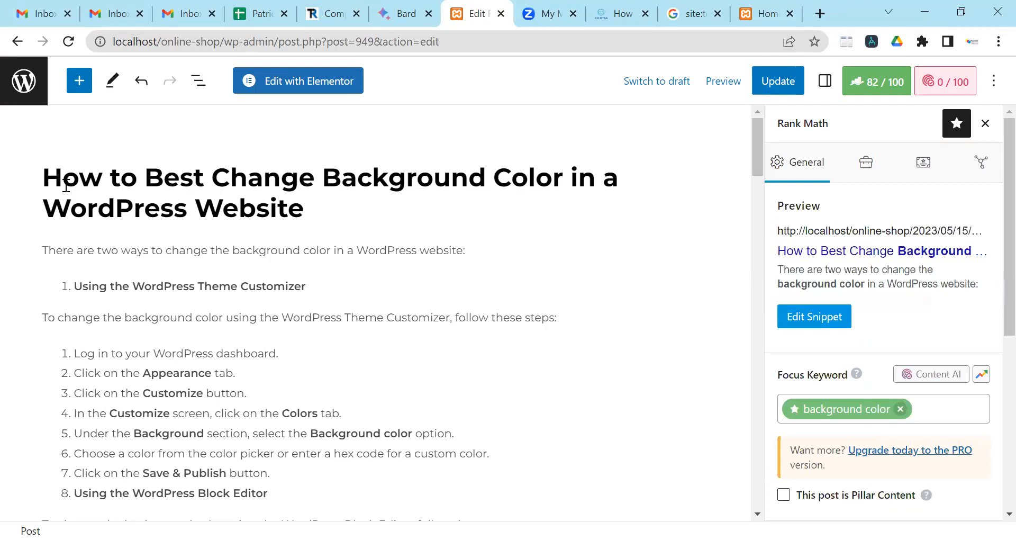
{"action": "left_click", "coordinate": [49, 185]}
{"action": "type", "text": "3 W"}
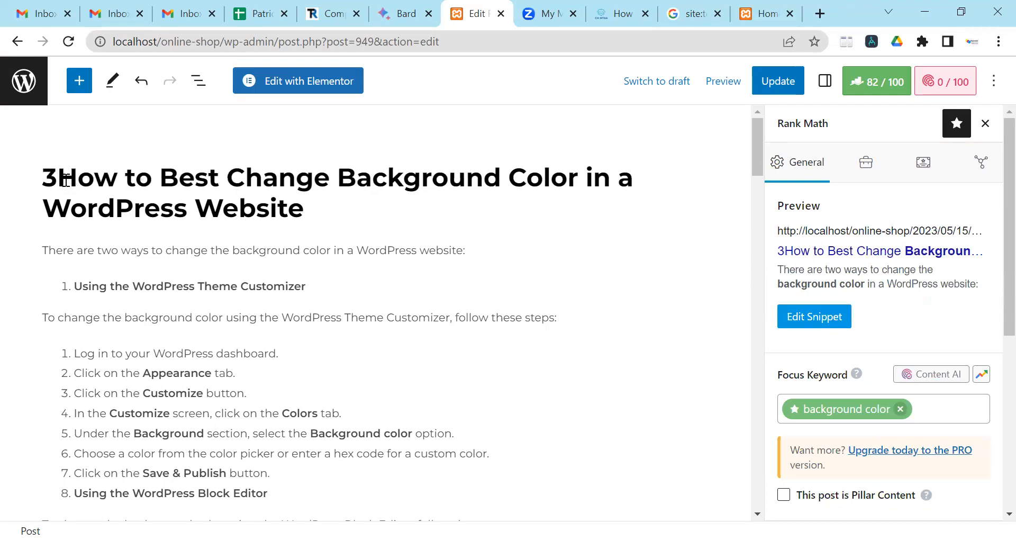
{"action": "type", "text": "ays"}
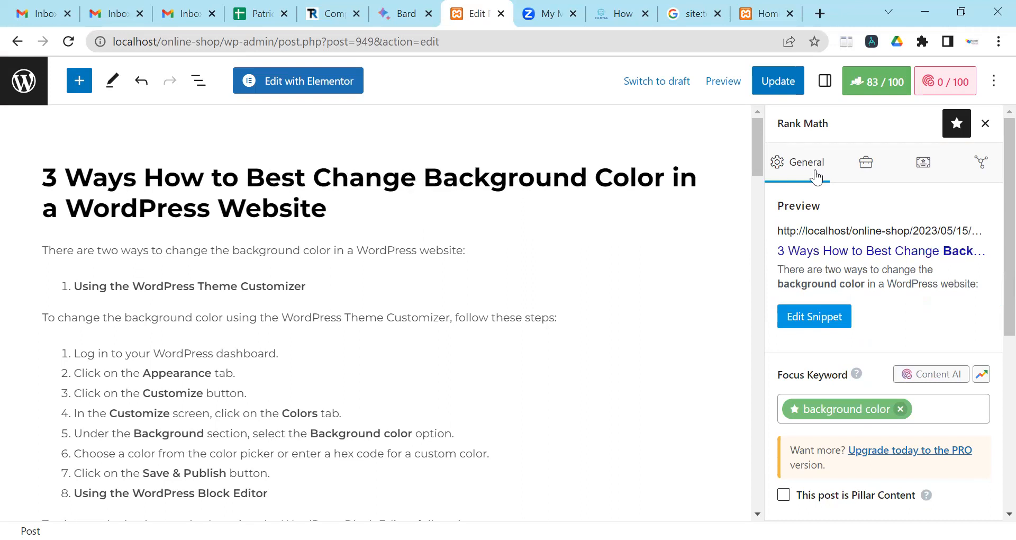
{"action": "scroll", "coordinate": [859, 120], "scroll_direction": "down", "scroll_amount": 1}
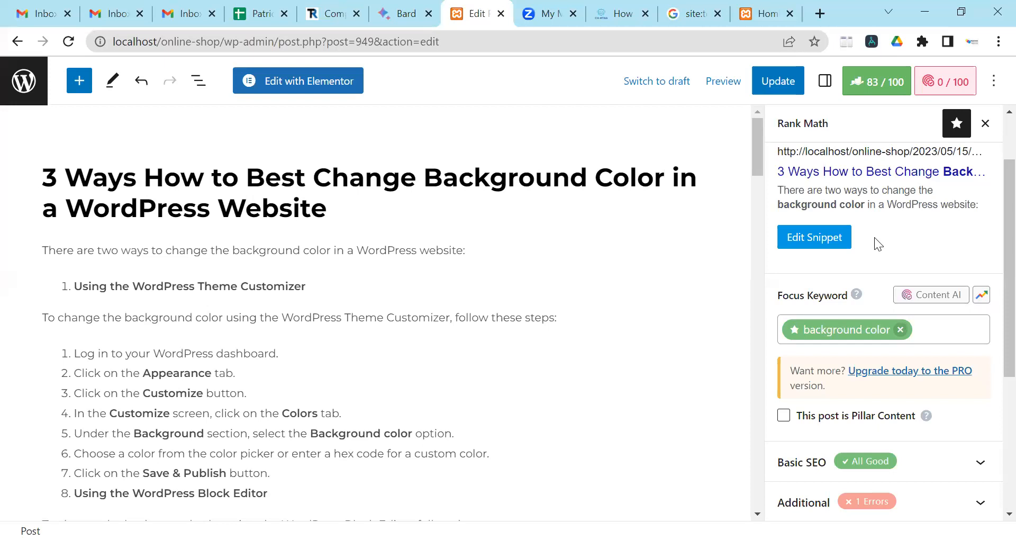
{"action": "scroll", "coordinate": [876, 237], "scroll_direction": "down", "scroll_amount": 5}
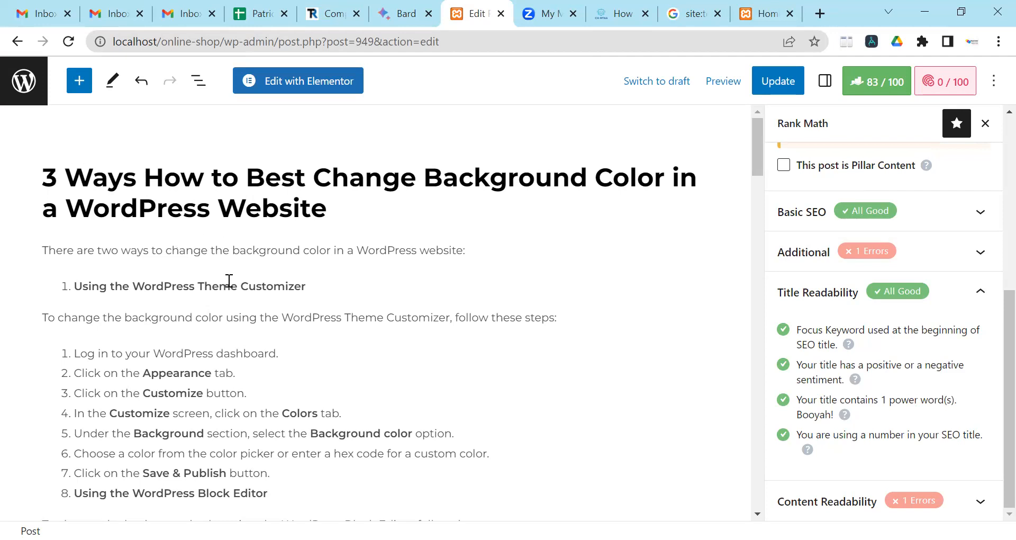
Read through the article body from the introduction down to the OceanWP settings below the post.
{"action": "scroll", "coordinate": [228, 281], "scroll_direction": "down", "scroll_amount": 3}
{"action": "scroll", "coordinate": [245, 228], "scroll_direction": "down", "scroll_amount": 15}
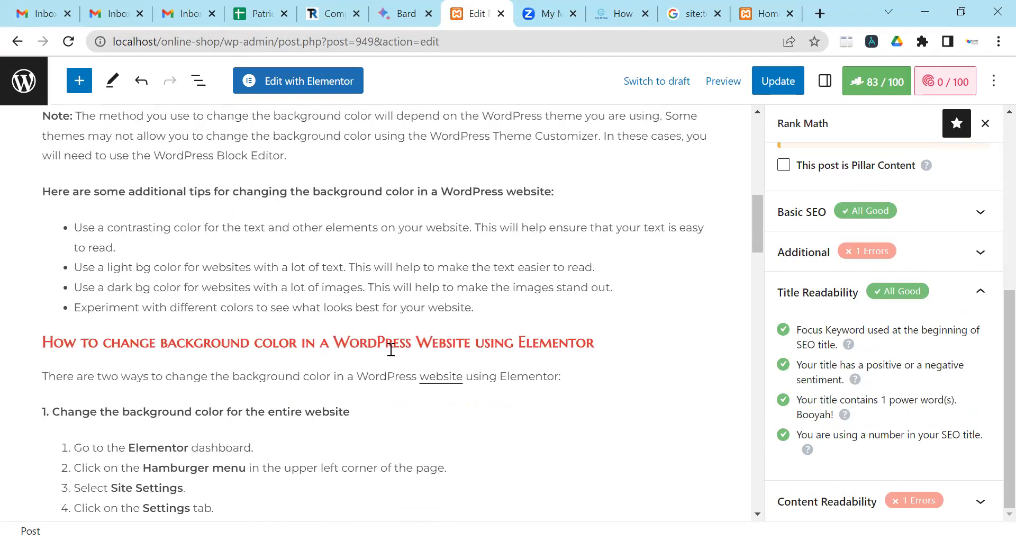
{"action": "scroll", "coordinate": [429, 334], "scroll_direction": "down", "scroll_amount": 4}
{"action": "scroll", "coordinate": [521, 306], "scroll_direction": "down", "scroll_amount": 20}
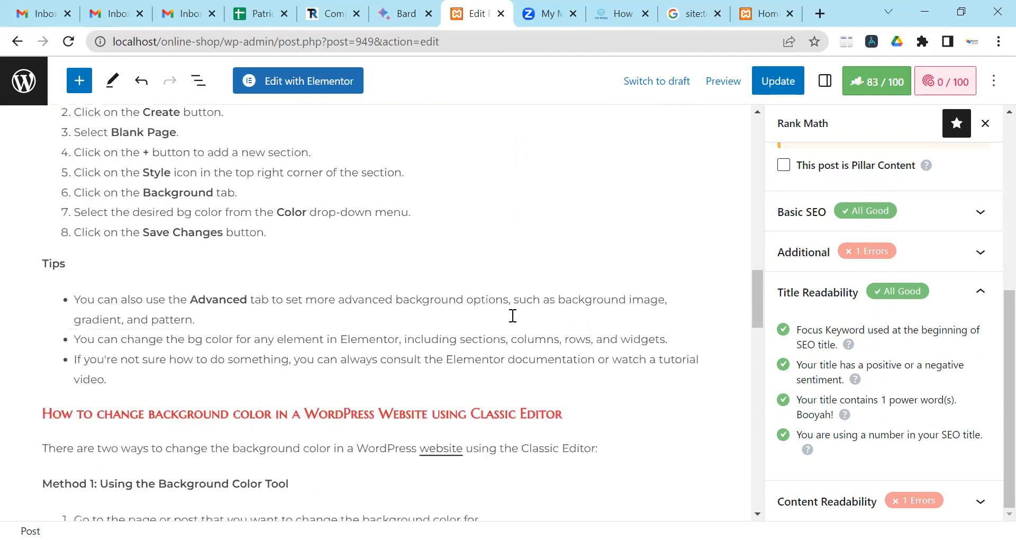
{"action": "scroll", "coordinate": [507, 209], "scroll_direction": "down", "scroll_amount": 12}
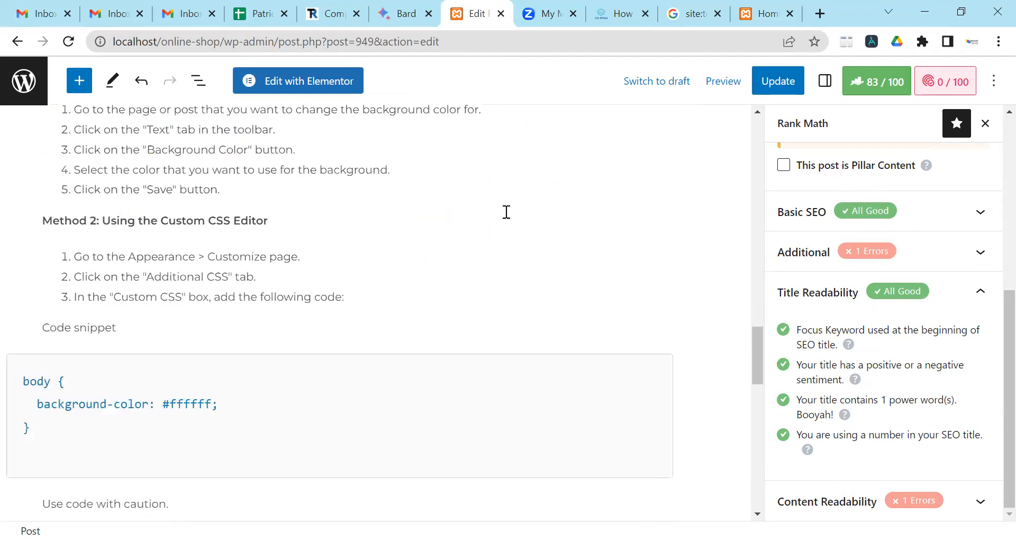
{"action": "scroll", "coordinate": [504, 215], "scroll_direction": "down", "scroll_amount": 8}
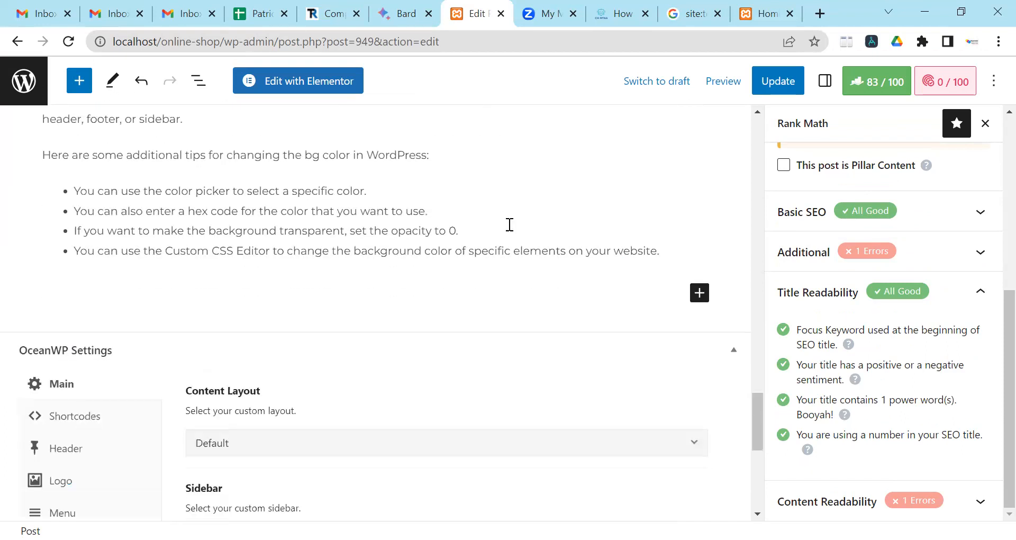
{"action": "scroll", "coordinate": [541, 240], "scroll_direction": "down", "scroll_amount": 5}
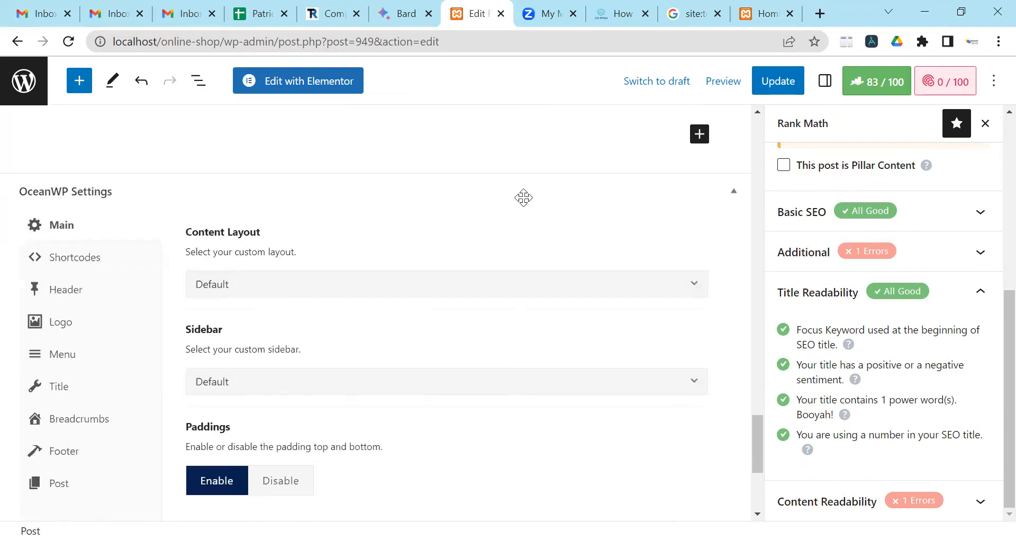
Look over the Rank Math snippet preview, collapse the Title Readability checks and update the published post.
{"action": "scroll", "coordinate": [873, 215], "scroll_direction": "up", "scroll_amount": 6}
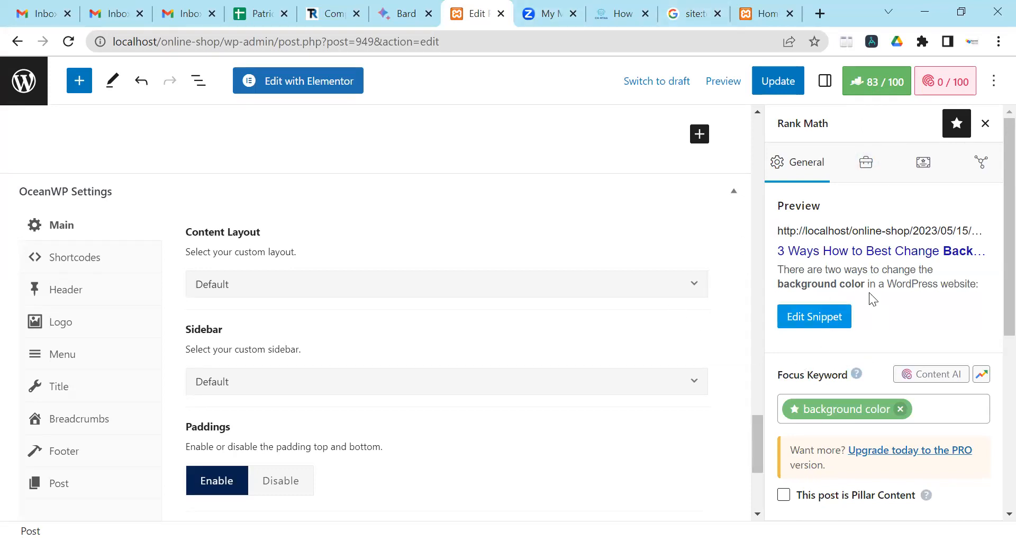
{"action": "scroll", "coordinate": [875, 295], "scroll_direction": "down", "scroll_amount": 6}
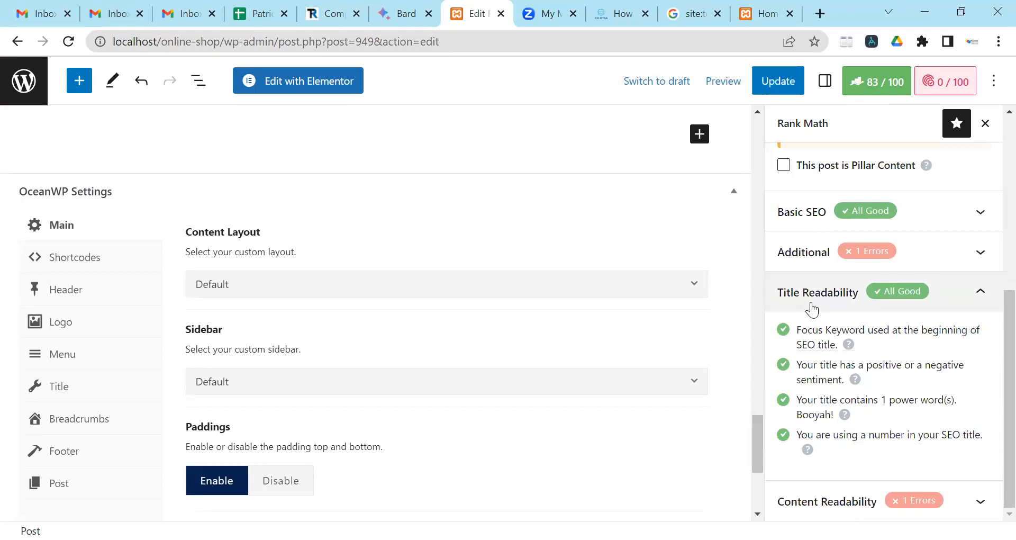
{"action": "left_click", "coordinate": [813, 307]}
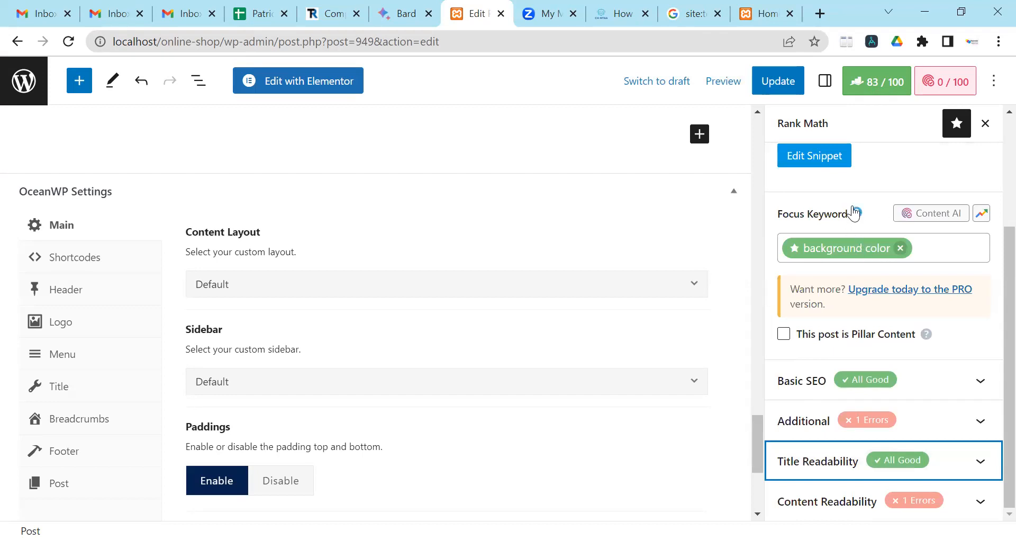
{"action": "scroll", "coordinate": [857, 215], "scroll_direction": "up", "scroll_amount": 3}
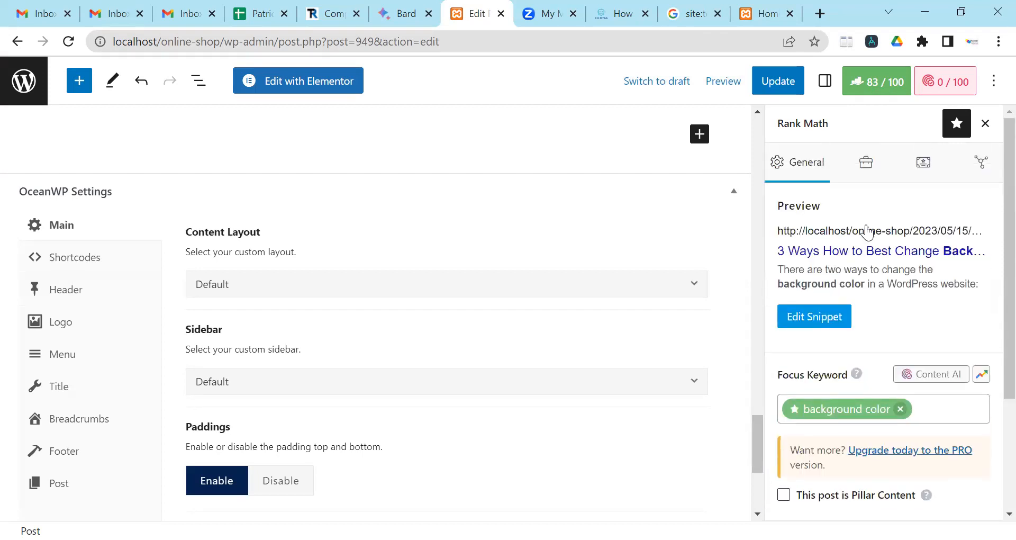
{"action": "left_click", "coordinate": [783, 85]}
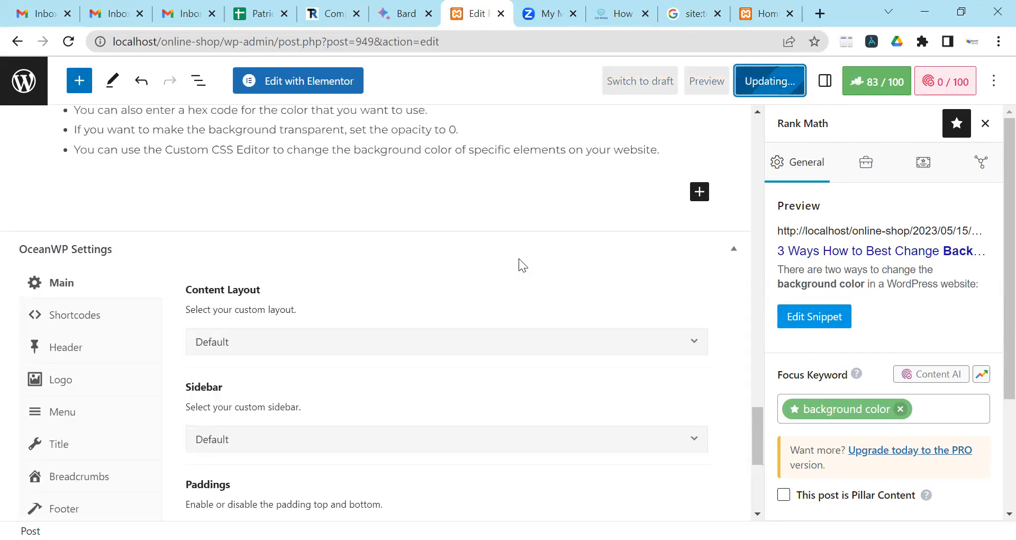
Look over the article from its end back to the title and examine the Rank Math score, focus keyword and check summaries.
{"action": "scroll", "coordinate": [519, 259], "scroll_direction": "up", "scroll_amount": 10}
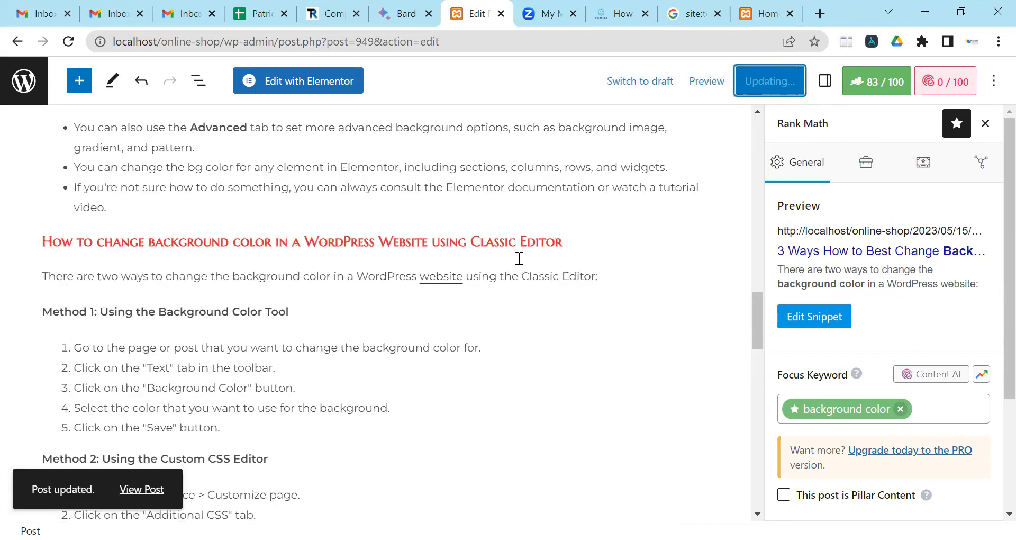
{"action": "scroll", "coordinate": [519, 258], "scroll_direction": "up", "scroll_amount": 15}
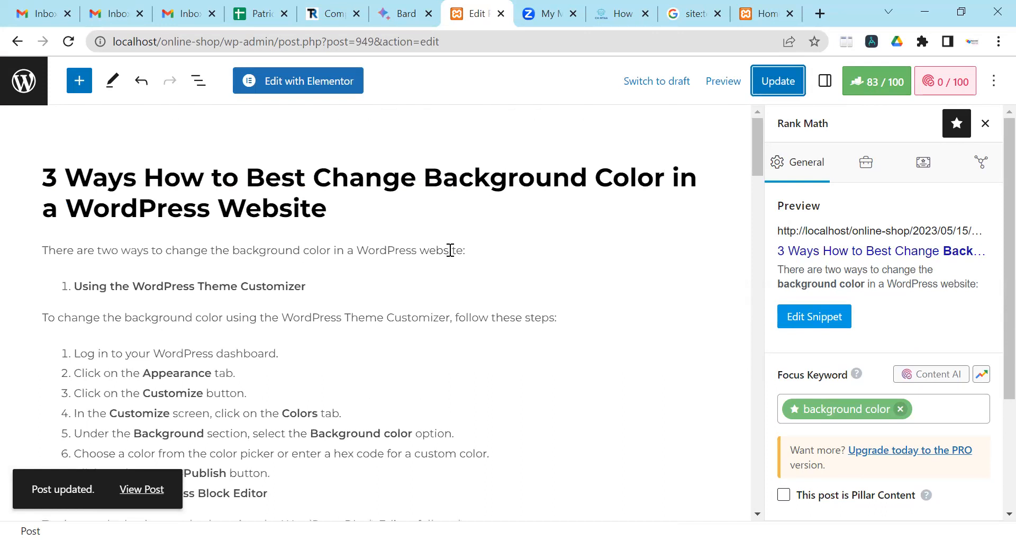
{"action": "scroll", "coordinate": [450, 250], "scroll_direction": "down", "scroll_amount": 3}
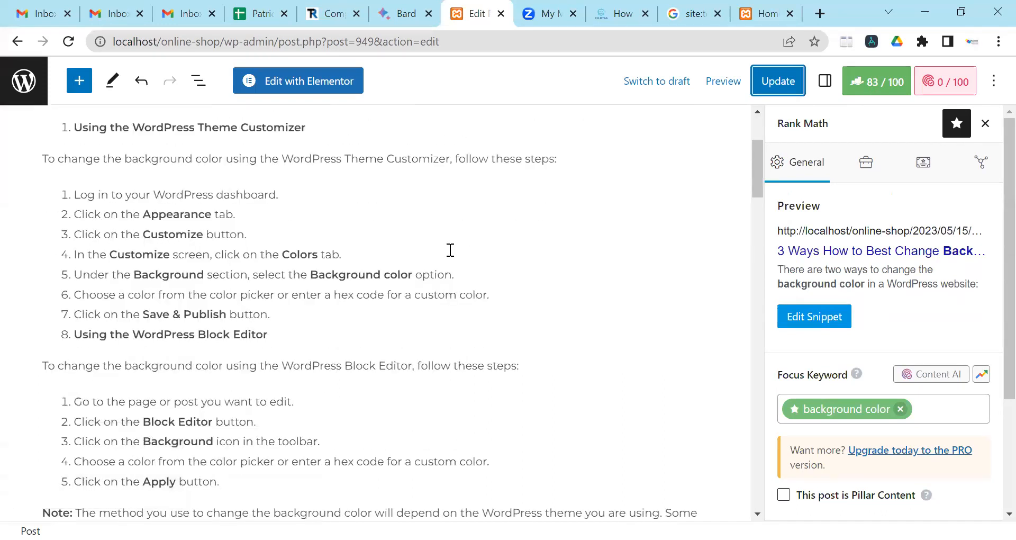
{"action": "scroll", "coordinate": [450, 250], "scroll_direction": "up", "scroll_amount": 3}
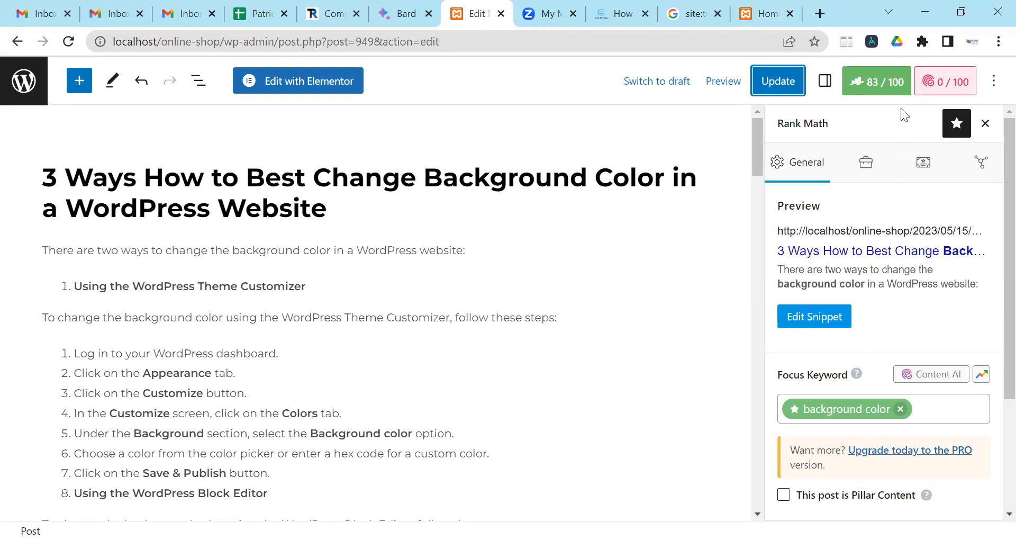
{"action": "scroll", "coordinate": [877, 251], "scroll_direction": "down", "scroll_amount": 3}
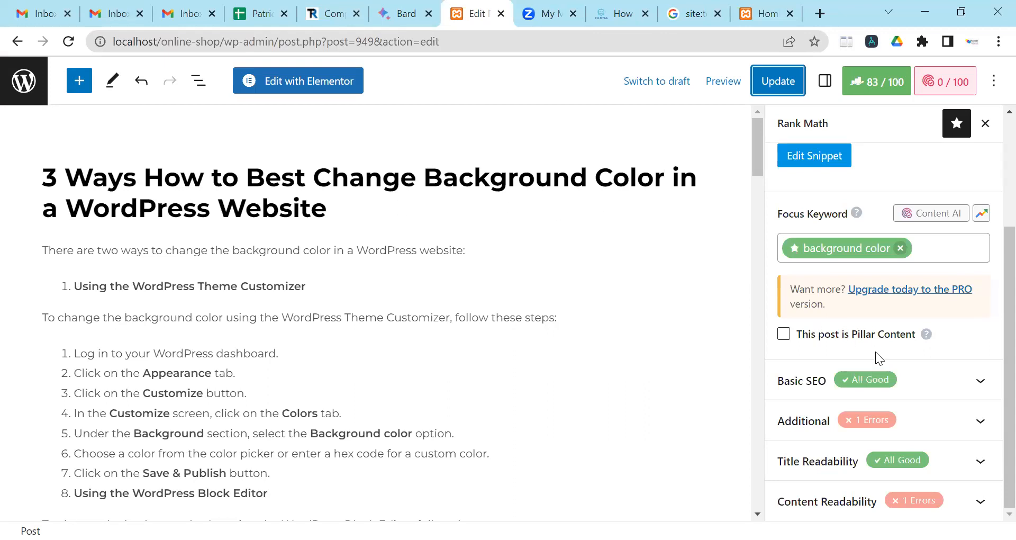
{"action": "scroll", "coordinate": [871, 349], "scroll_direction": "up", "scroll_amount": 1}
{"action": "scroll", "coordinate": [871, 349], "scroll_direction": "up", "scroll_amount": 3}
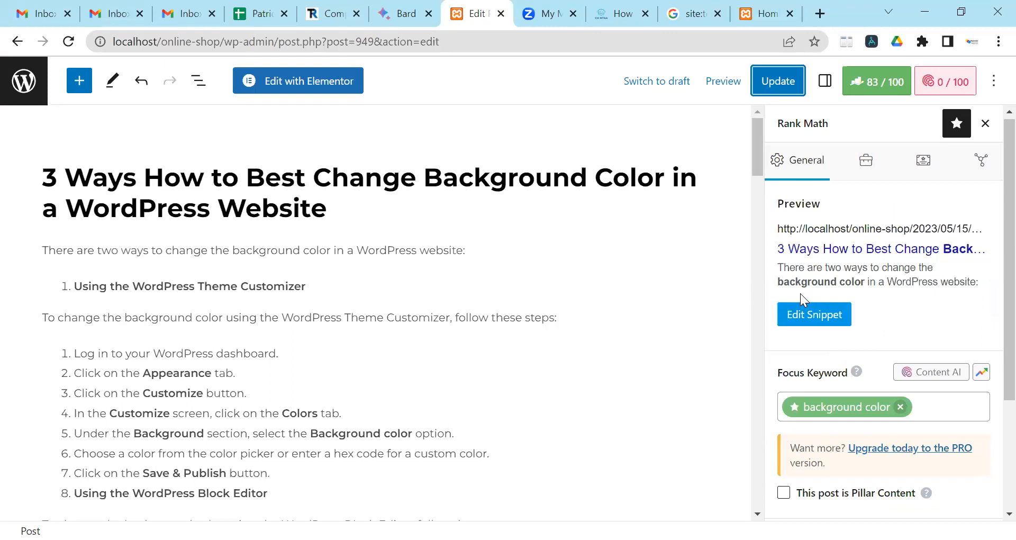
{"action": "mouse_move", "coordinate": [655, 267]}
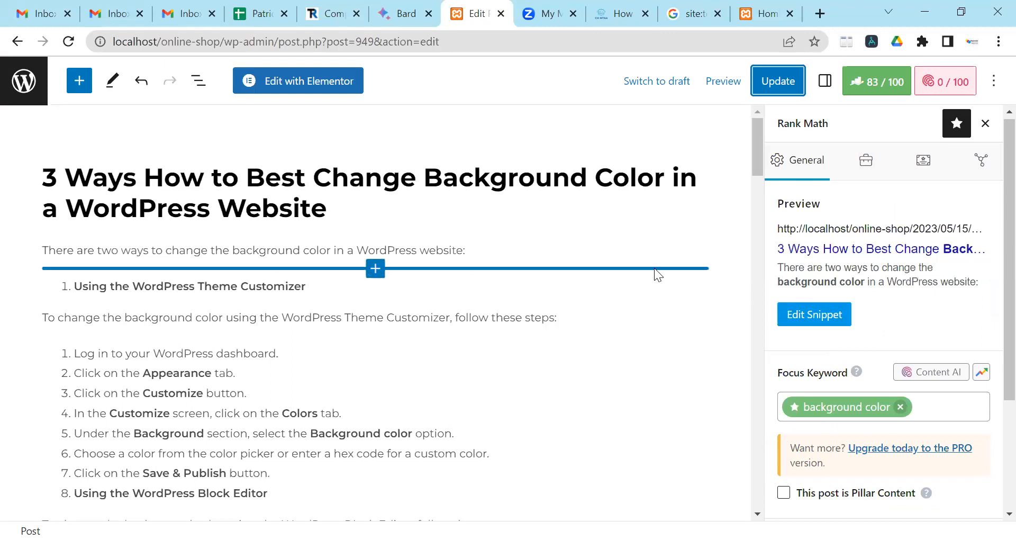
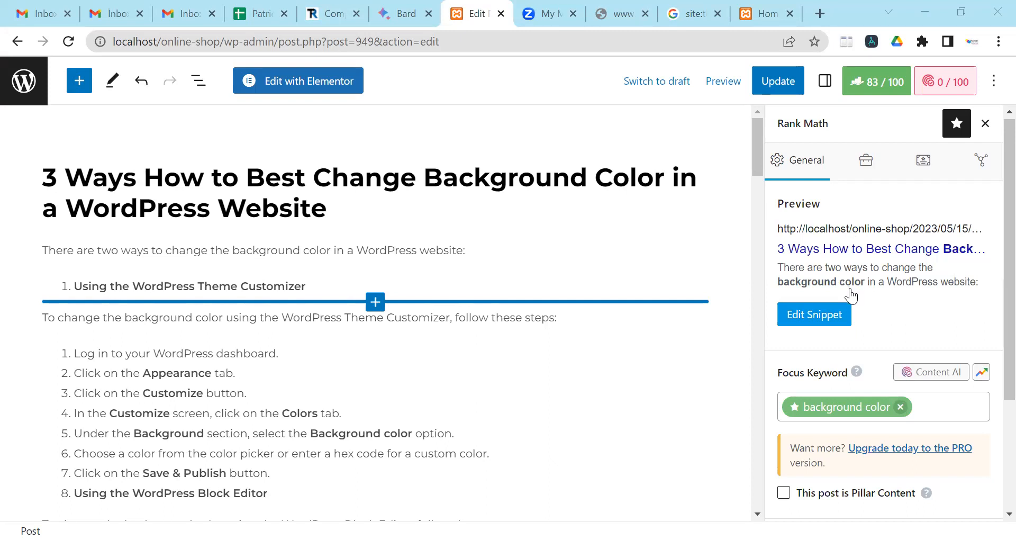
View the post's snippet settings and close them, leave the editor and list all posts to examine the article's SEO details.
{"action": "left_click", "coordinate": [837, 321]}
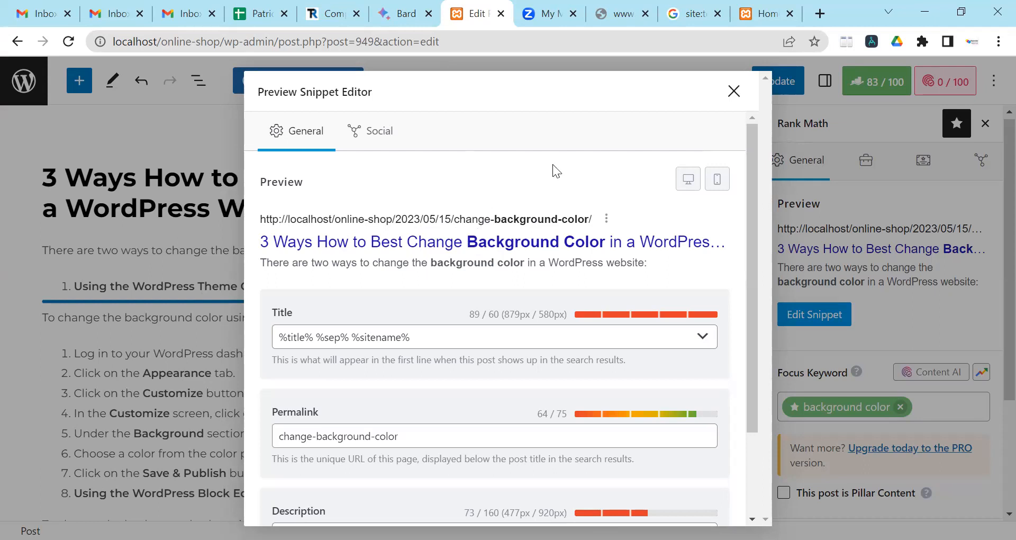
{"action": "left_click", "coordinate": [733, 91]}
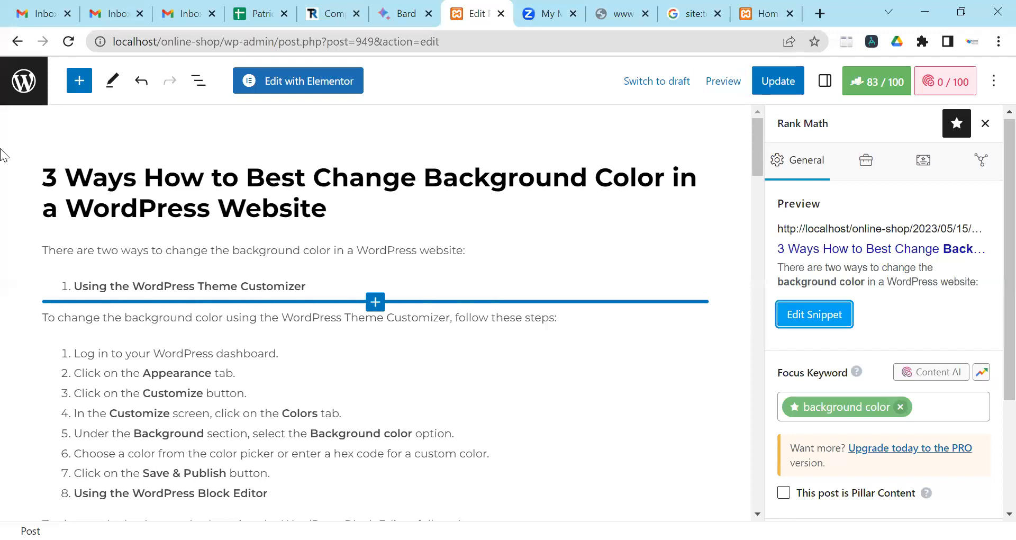
{"action": "left_click", "coordinate": [18, 44]}
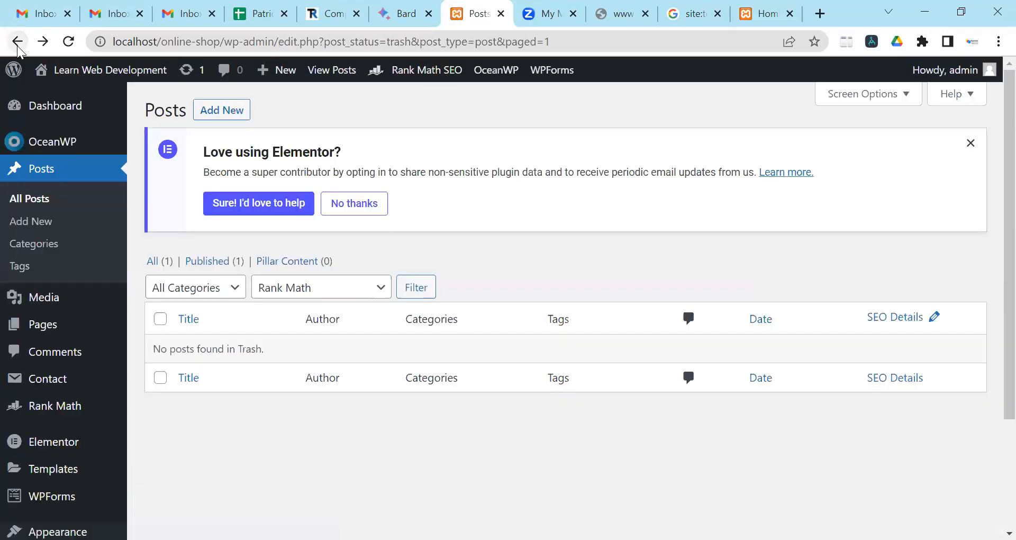
{"action": "left_click", "coordinate": [22, 47]}
{"action": "left_click", "coordinate": [157, 267]}
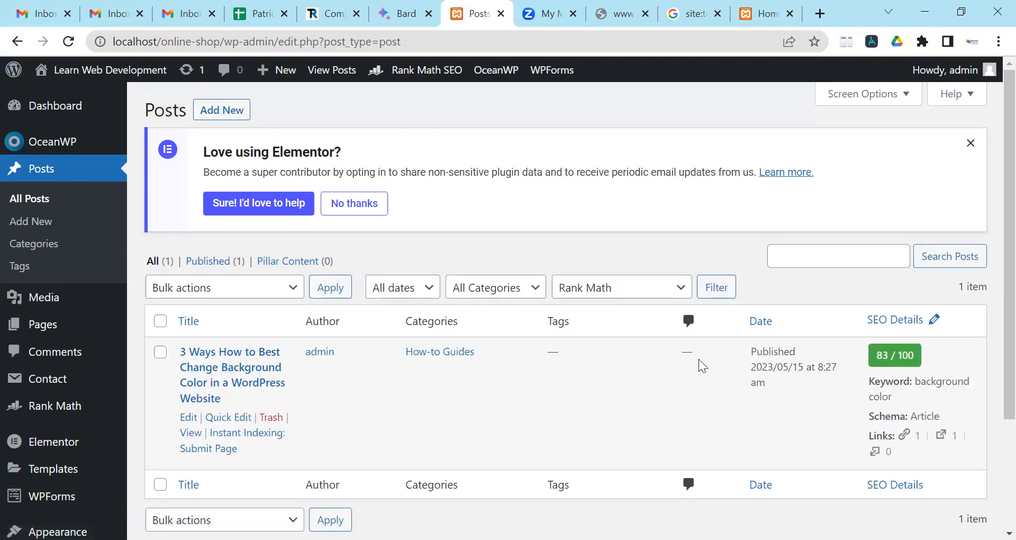
Open the site's general settings and look over them from the site title to the date format.
{"action": "scroll", "coordinate": [720, 326], "scroll_direction": "down", "scroll_amount": 2}
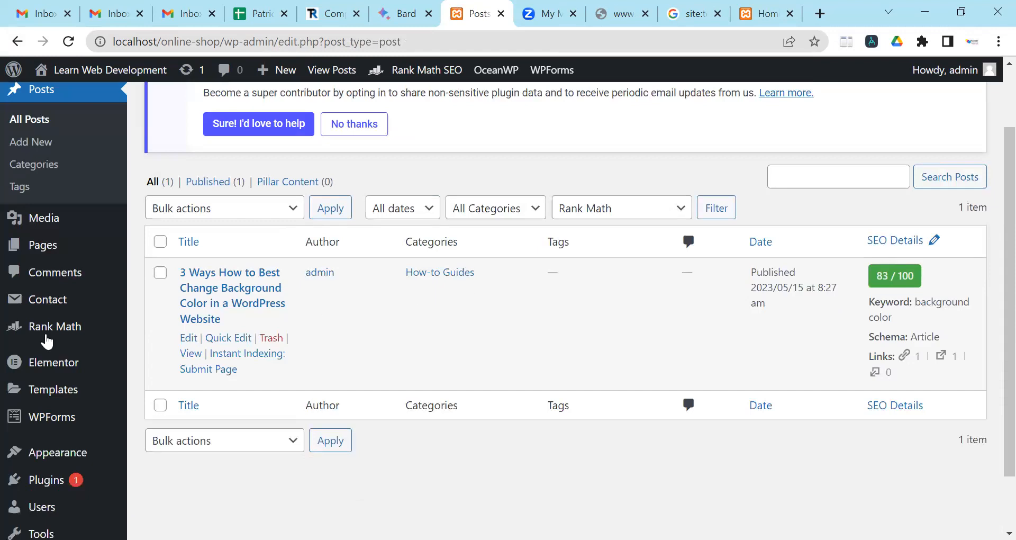
{"action": "scroll", "coordinate": [37, 495], "scroll_direction": "down", "scroll_amount": 2}
{"action": "left_click", "coordinate": [44, 495]}
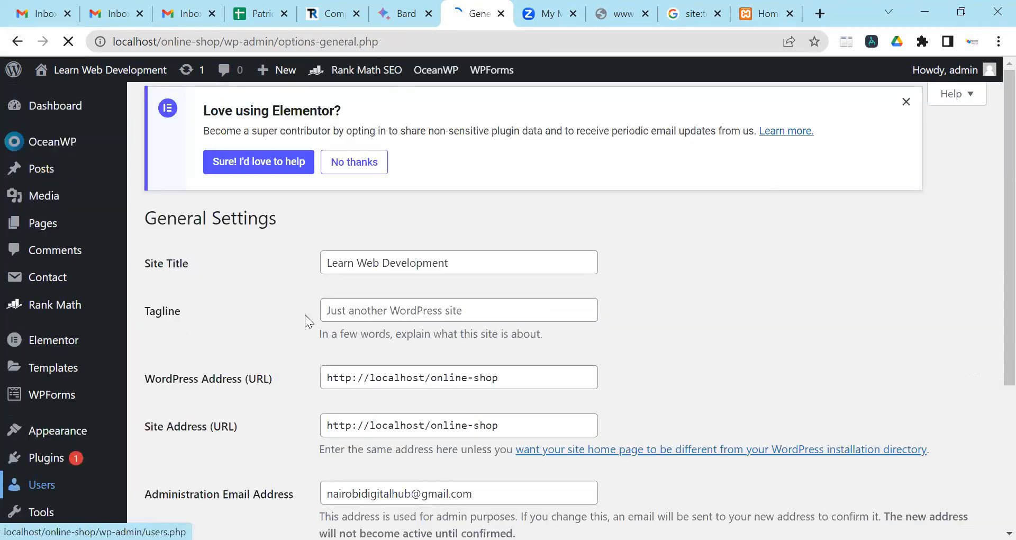
{"action": "scroll", "coordinate": [409, 212], "scroll_direction": "down", "scroll_amount": 2}
{"action": "left_click", "coordinate": [431, 182]}
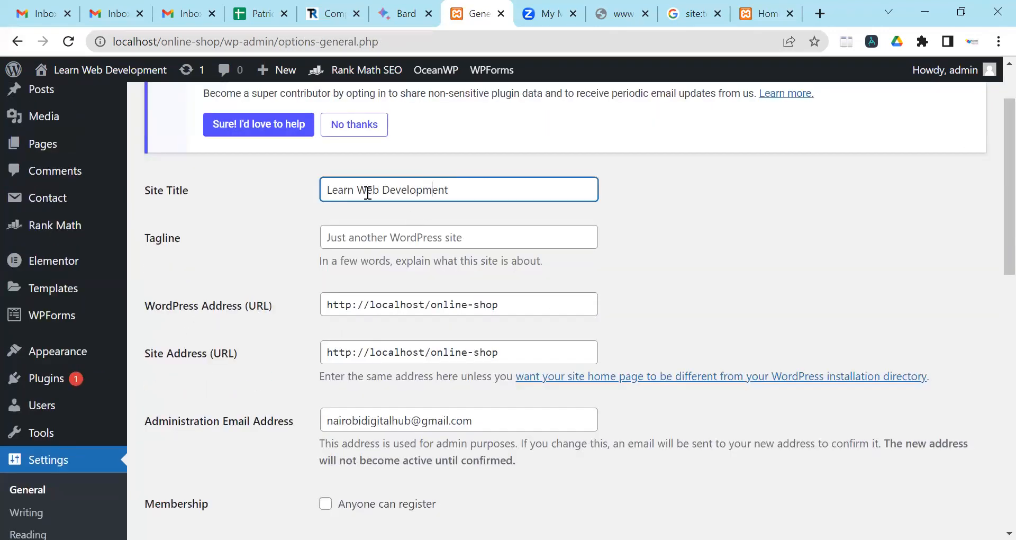
{"action": "scroll", "coordinate": [237, 205], "scroll_direction": "down", "scroll_amount": 5}
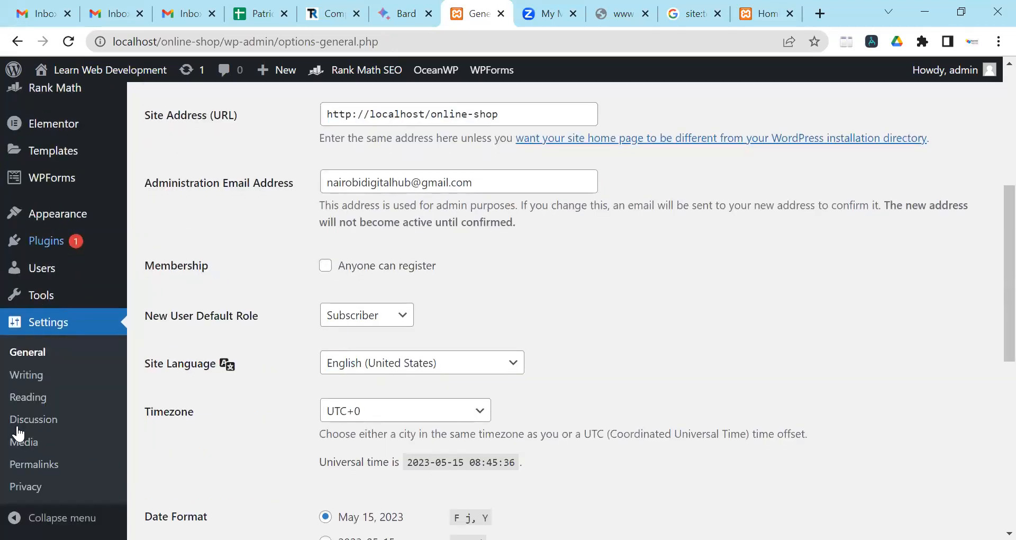
{"action": "scroll", "coordinate": [20, 470], "scroll_direction": "down", "scroll_amount": 3}
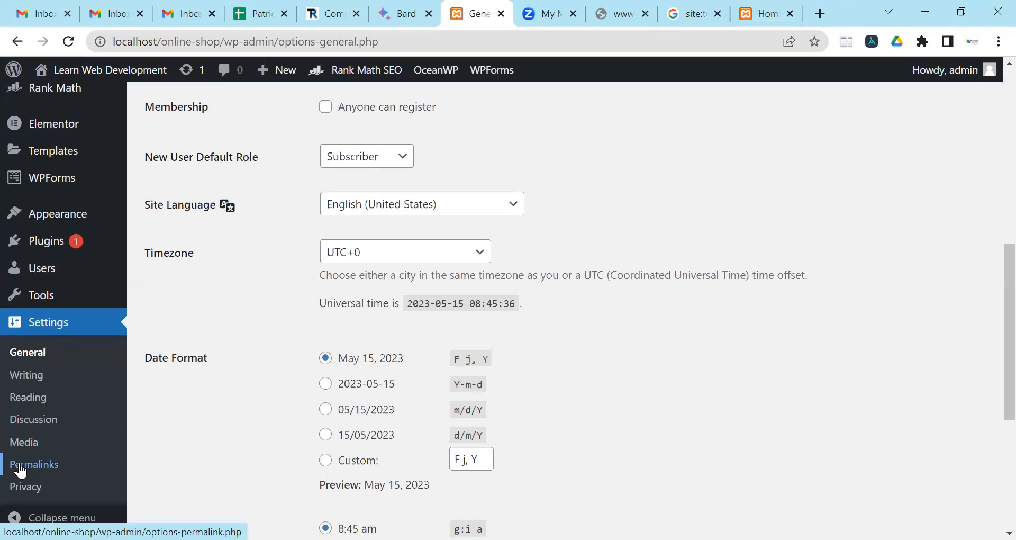
Set the site's permalink structure to Post name in the permalink settings and save the change.
{"action": "left_click", "coordinate": [20, 470]}
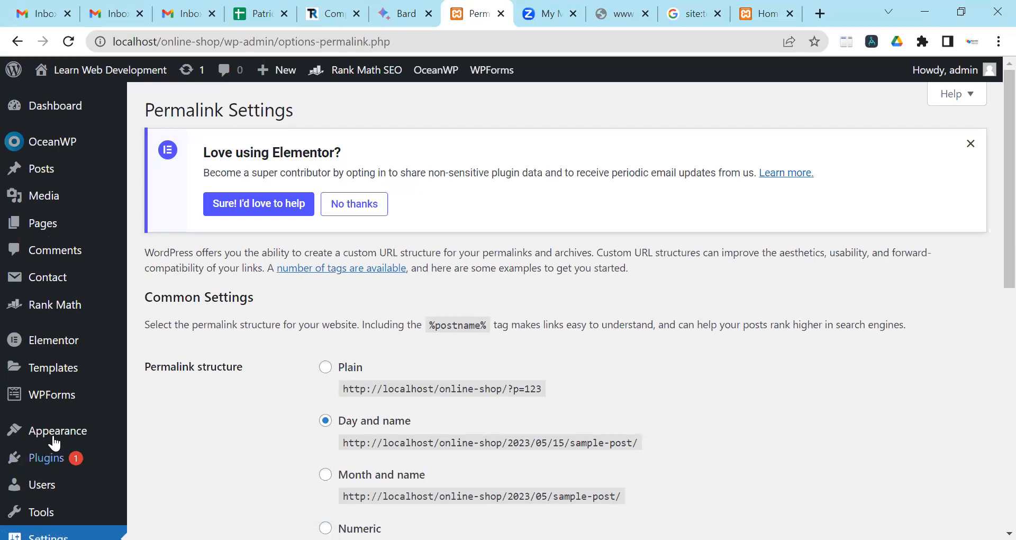
{"action": "scroll", "coordinate": [572, 408], "scroll_direction": "down", "scroll_amount": 3}
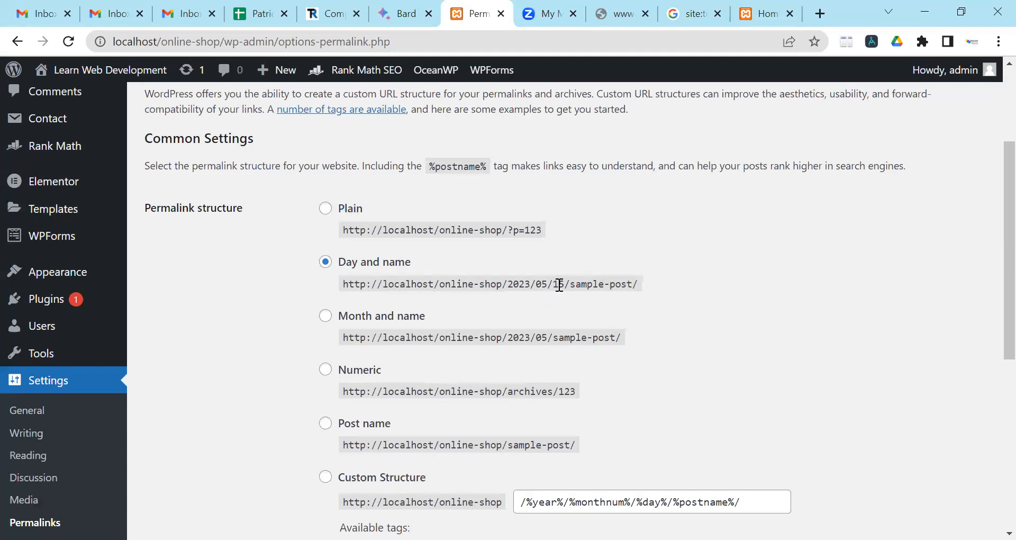
{"action": "scroll", "coordinate": [451, 296], "scroll_direction": "down", "scroll_amount": 1}
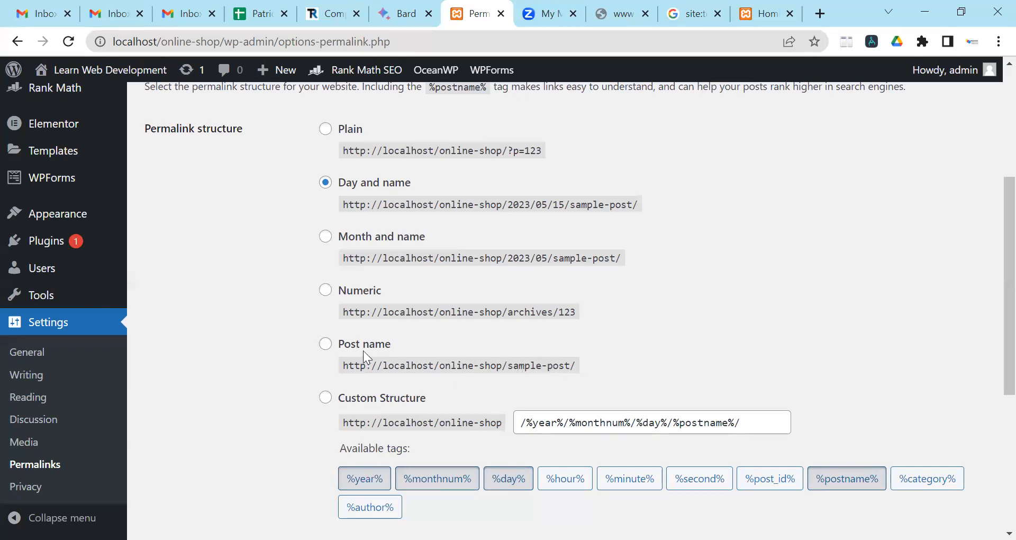
{"action": "left_click", "coordinate": [329, 346]}
{"action": "scroll", "coordinate": [330, 348], "scroll_direction": "down", "scroll_amount": 6}
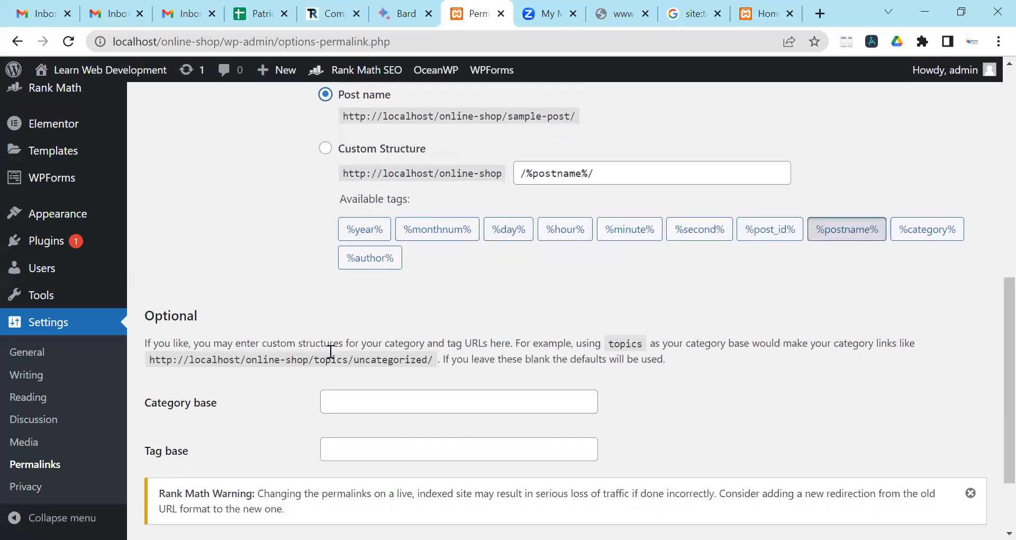
{"action": "left_click", "coordinate": [222, 456]}
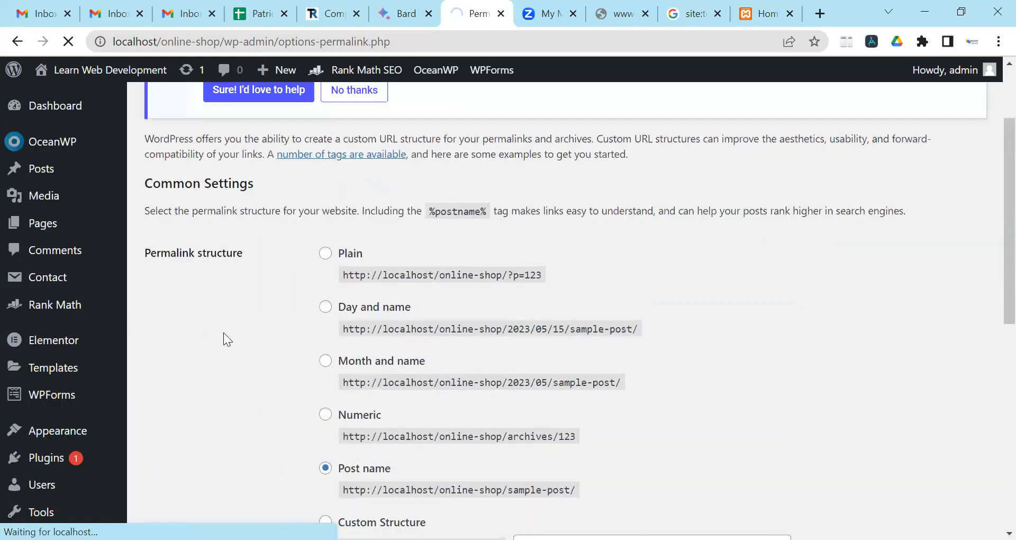
Review the saved permalink structure and its sample post URL in the permalink settings.
{"action": "scroll", "coordinate": [385, 313], "scroll_direction": "down", "scroll_amount": 3}
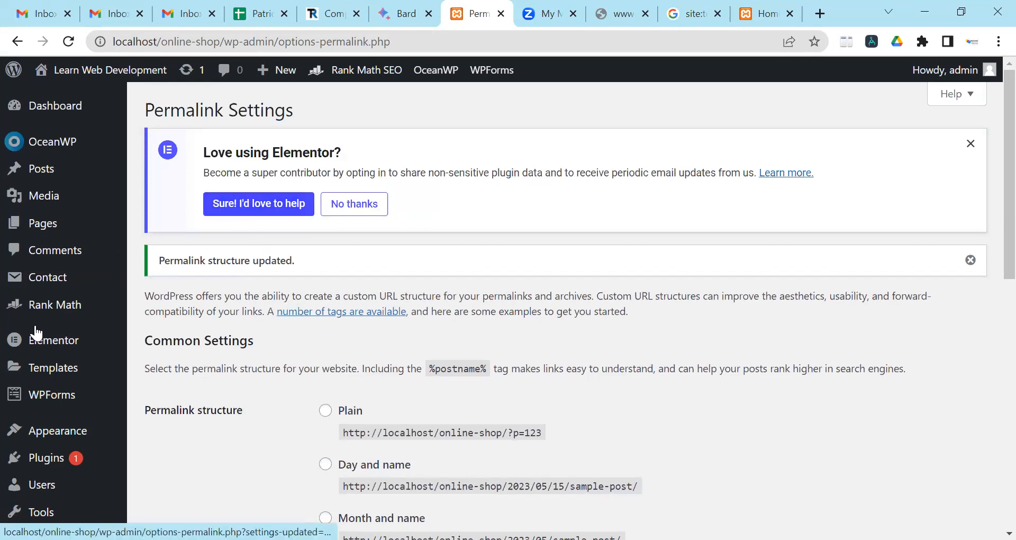
{"action": "scroll", "coordinate": [24, 466], "scroll_direction": "down", "scroll_amount": 3}
{"action": "scroll", "coordinate": [238, 420], "scroll_direction": "up", "scroll_amount": 3}
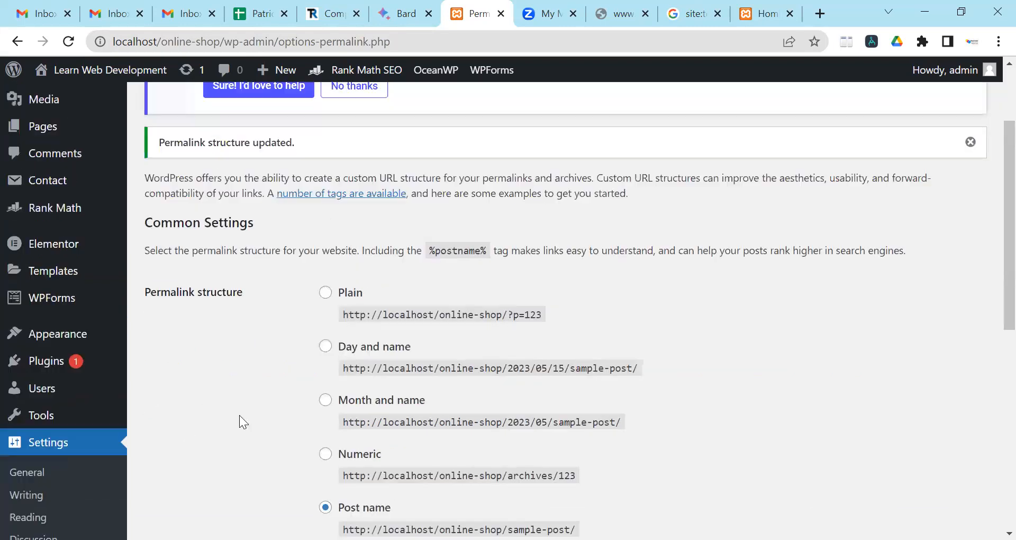
{"action": "scroll", "coordinate": [195, 318], "scroll_direction": "down", "scroll_amount": 1}
{"action": "scroll", "coordinate": [194, 318], "scroll_direction": "down", "scroll_amount": 2}
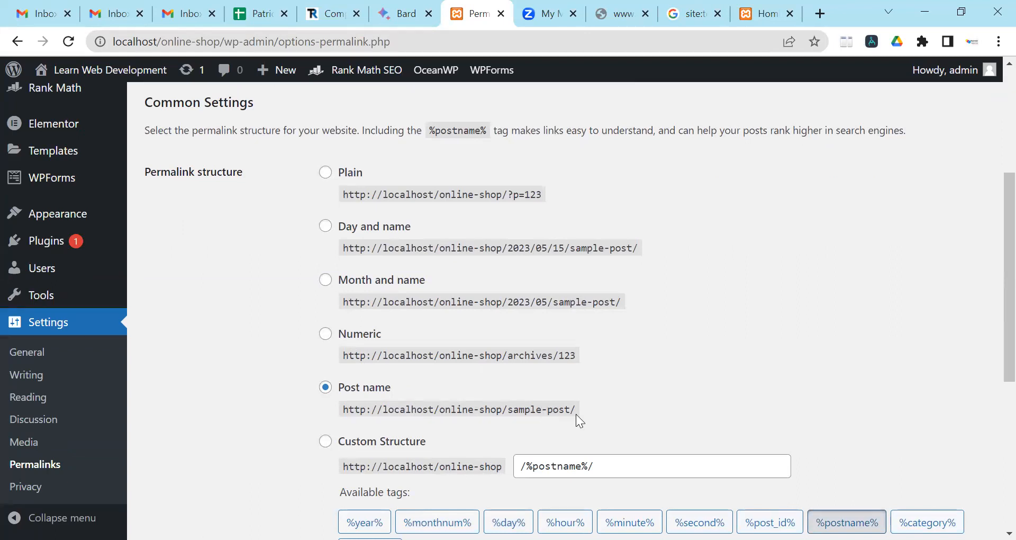
{"action": "scroll", "coordinate": [561, 415], "scroll_direction": "down", "scroll_amount": 1}
{"action": "scroll", "coordinate": [548, 415], "scroll_direction": "down", "scroll_amount": 1}
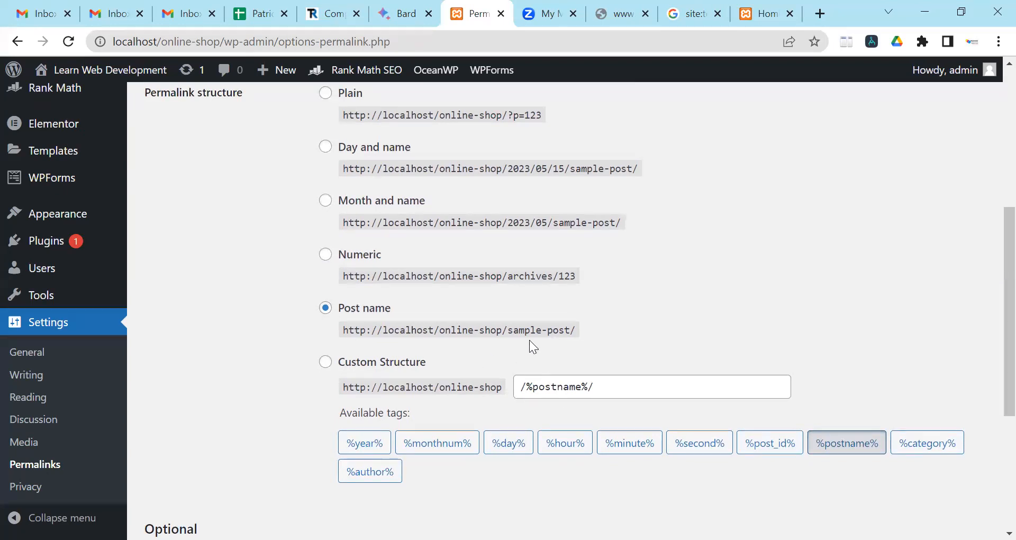
List all posts, view the published background color article on the site and examine its URL.
{"action": "mouse_move", "coordinate": [120, 193]}
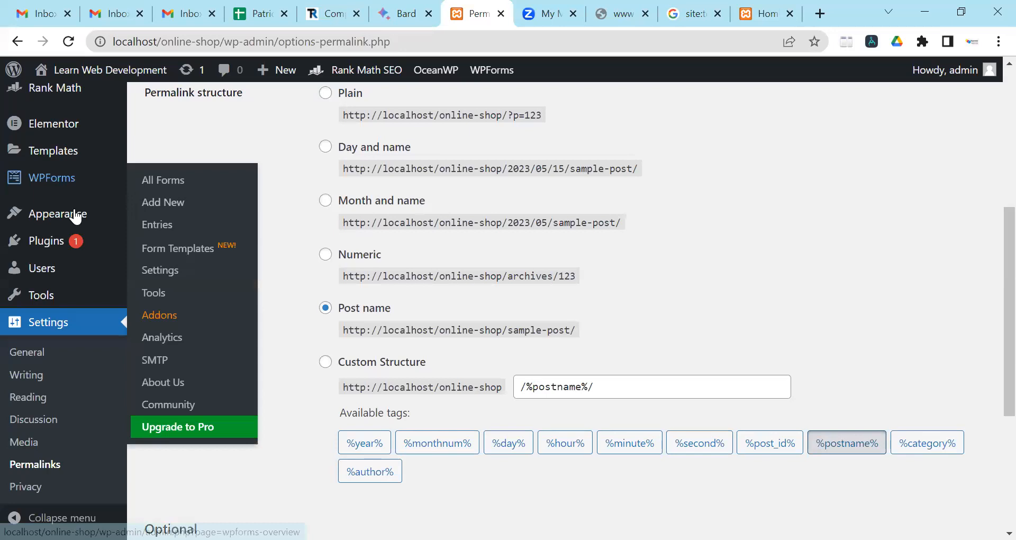
{"action": "left_click", "coordinate": [39, 175]}
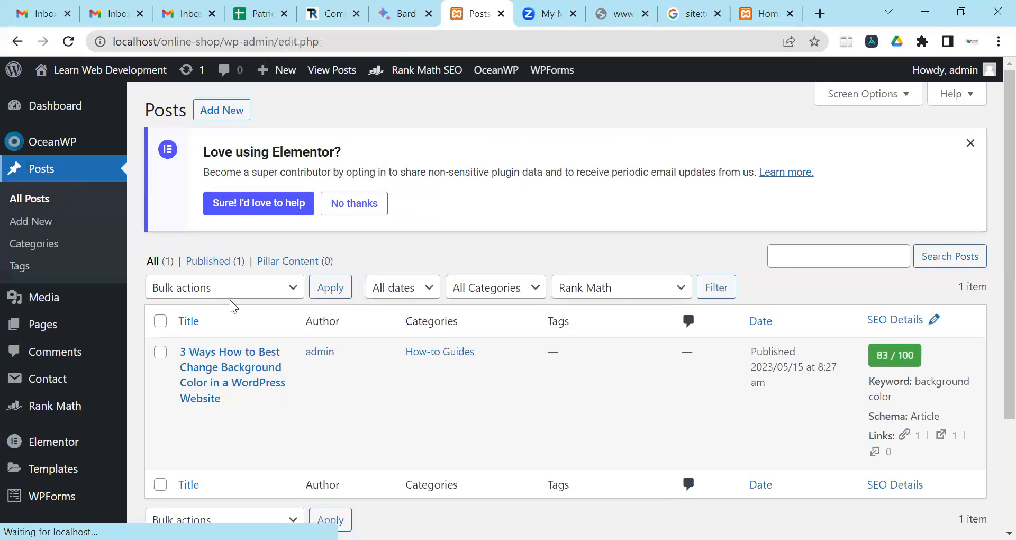
{"action": "mouse_move", "coordinate": [220, 430]}
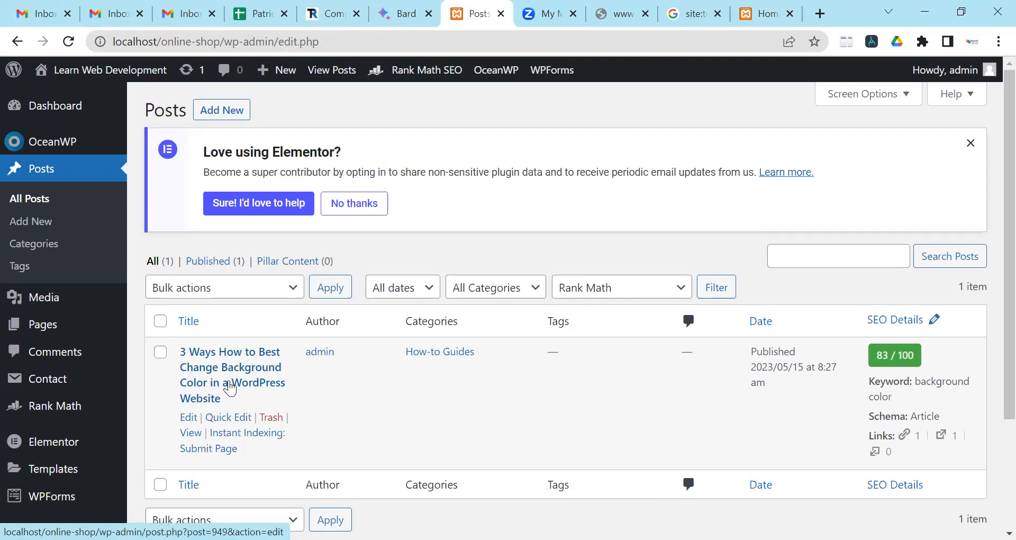
{"action": "left_click", "coordinate": [192, 433]}
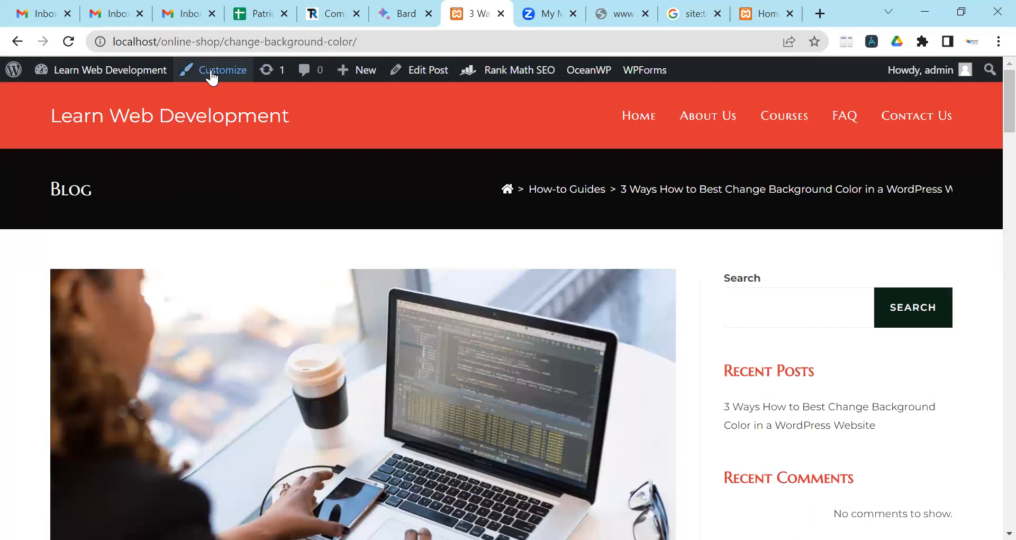
{"action": "key", "text": "ctrl+l"}
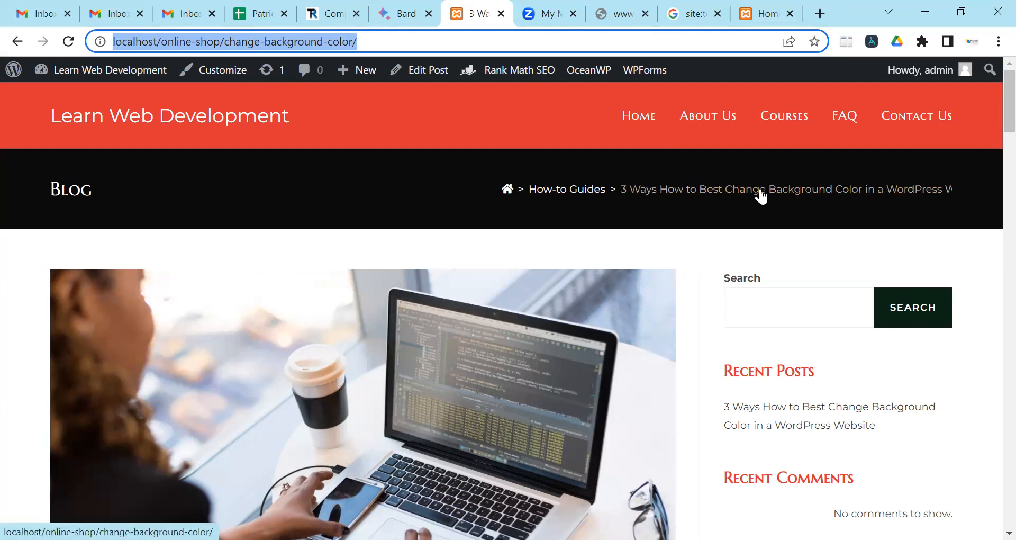
Look over the top of the published article, including its featured image, title and post details.
{"action": "scroll", "coordinate": [216, 232], "scroll_direction": "down", "scroll_amount": 6}
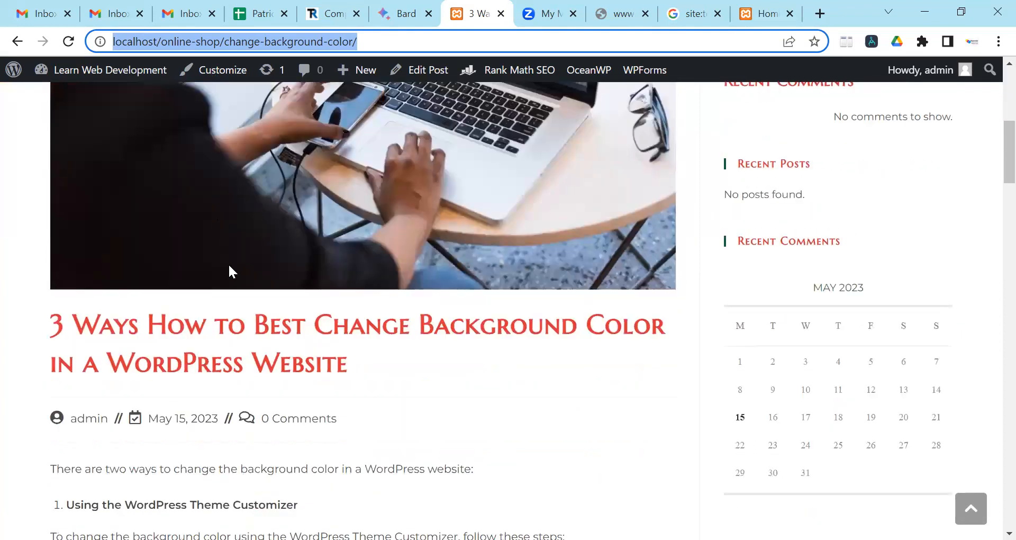
{"action": "scroll", "coordinate": [242, 281], "scroll_direction": "up", "scroll_amount": 4}
{"action": "scroll", "coordinate": [241, 281], "scroll_direction": "down", "scroll_amount": 5}
{"action": "scroll", "coordinate": [239, 271], "scroll_direction": "down", "scroll_amount": 3}
{"action": "scroll", "coordinate": [260, 284], "scroll_direction": "up", "scroll_amount": 4}
{"action": "scroll", "coordinate": [260, 360], "scroll_direction": "down", "scroll_amount": 1}
{"action": "scroll", "coordinate": [260, 355], "scroll_direction": "up", "scroll_amount": 8}
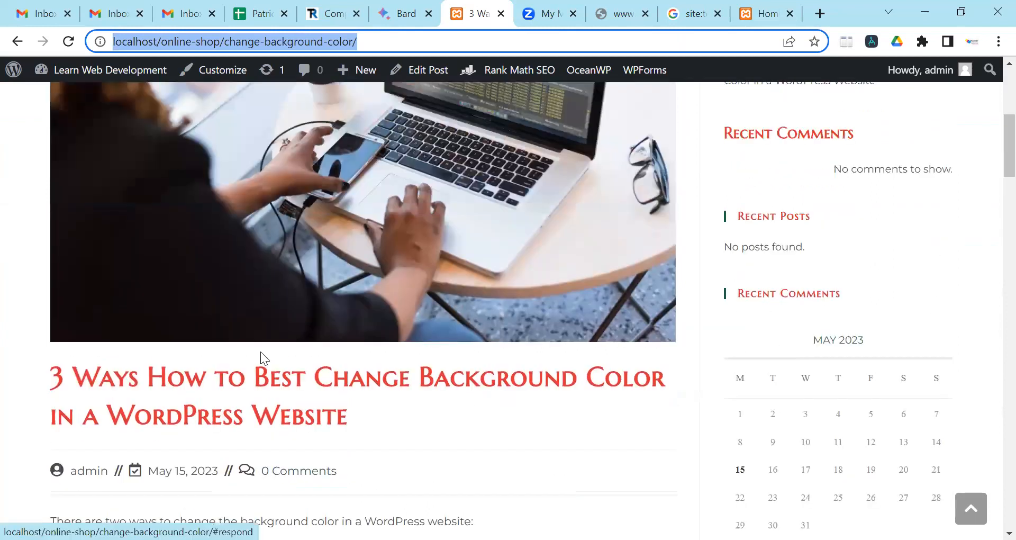
{"action": "scroll", "coordinate": [215, 379], "scroll_direction": "down", "scroll_amount": 5}
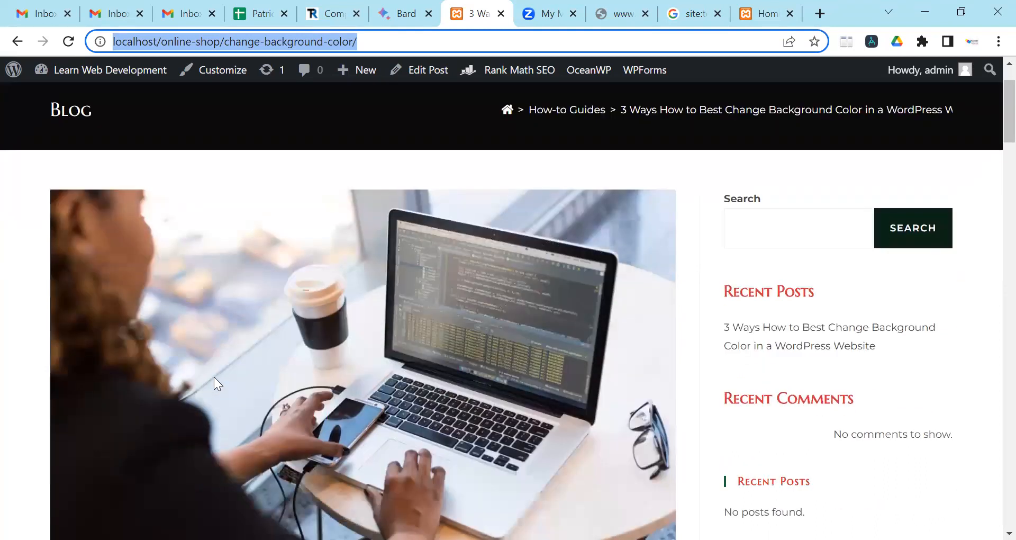
Read the published article from its introduction through the Elementor and Classic Editor sections to the comment form.
{"action": "scroll", "coordinate": [214, 376], "scroll_direction": "down", "scroll_amount": 7}
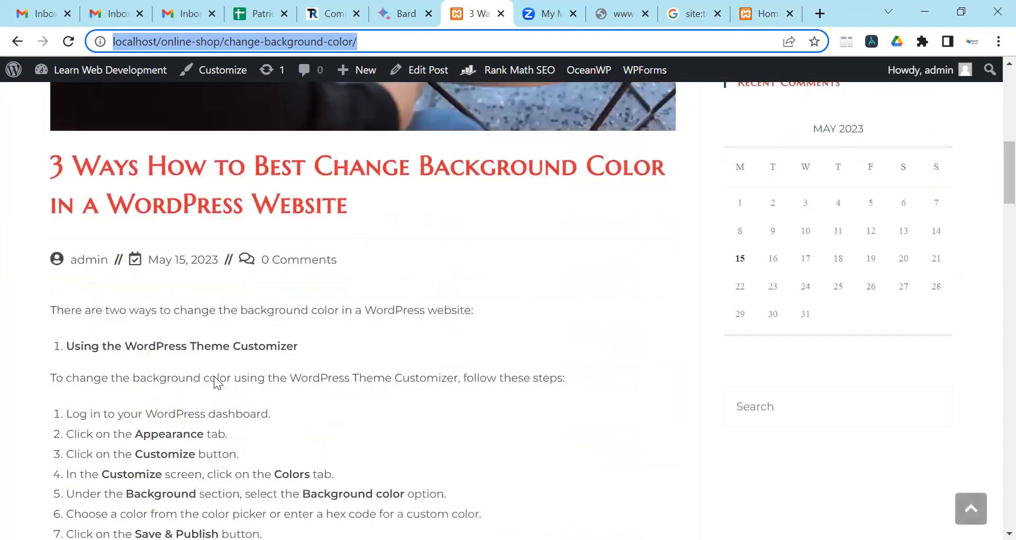
{"action": "scroll", "coordinate": [214, 376], "scroll_direction": "down", "scroll_amount": 10}
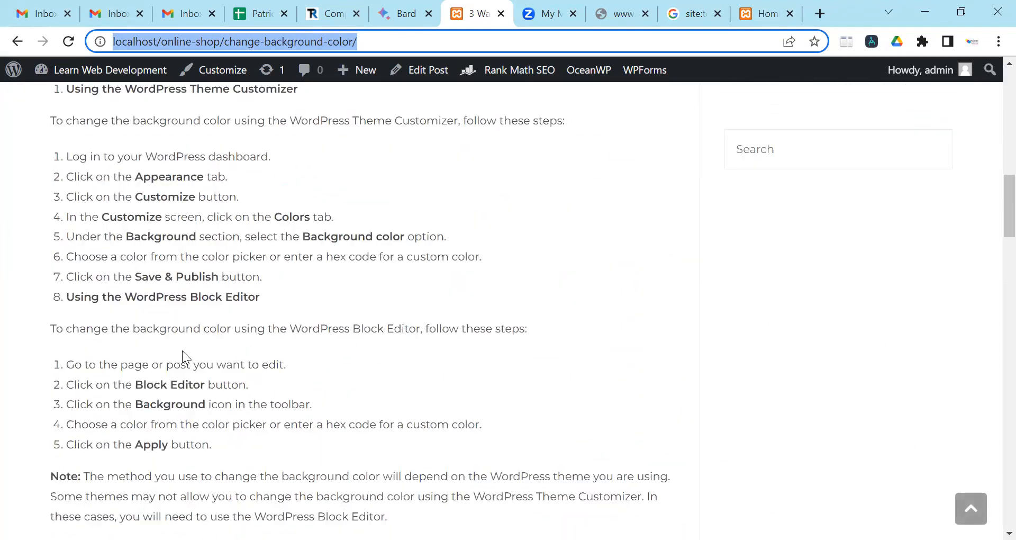
{"action": "scroll", "coordinate": [179, 354], "scroll_direction": "down", "scroll_amount": 6}
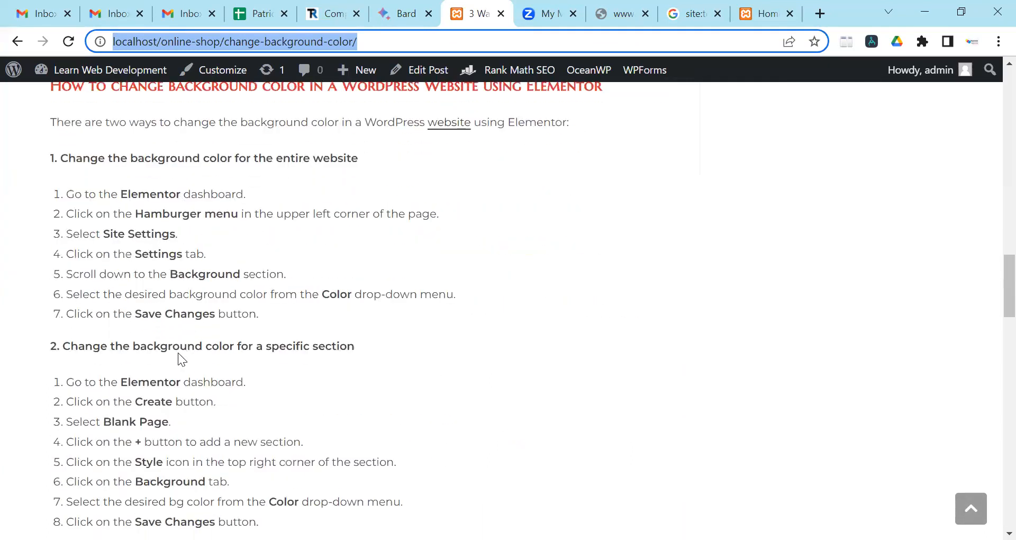
{"action": "scroll", "coordinate": [178, 354], "scroll_direction": "down", "scroll_amount": 3}
{"action": "scroll", "coordinate": [177, 358], "scroll_direction": "down", "scroll_amount": 2}
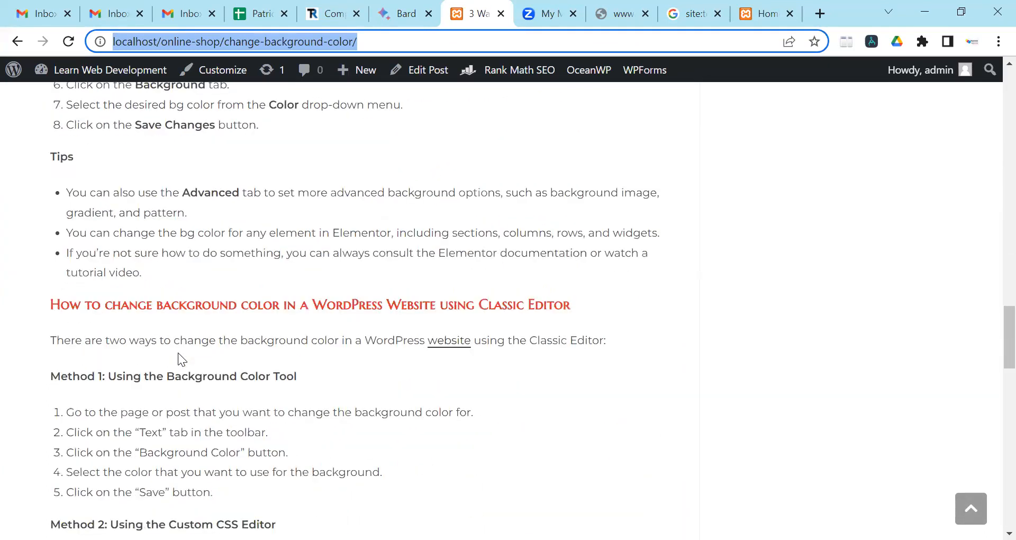
{"action": "scroll", "coordinate": [180, 356], "scroll_direction": "down", "scroll_amount": 7}
{"action": "scroll", "coordinate": [181, 355], "scroll_direction": "down", "scroll_amount": 6}
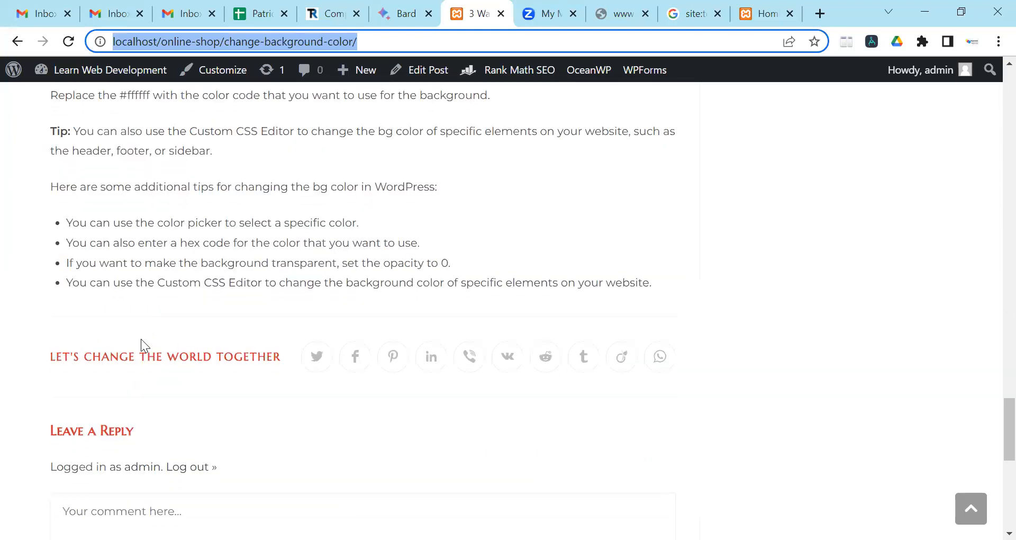
{"action": "scroll", "coordinate": [139, 342], "scroll_direction": "down", "scroll_amount": 6}
{"action": "scroll", "coordinate": [137, 340], "scroll_direction": "up", "scroll_amount": 2}
{"action": "scroll", "coordinate": [132, 336], "scroll_direction": "down", "scroll_amount": 2}
Look back over the article from its closing tips to the site header and return to the posts list.
{"action": "scroll", "coordinate": [132, 337], "scroll_direction": "up", "scroll_amount": 15}
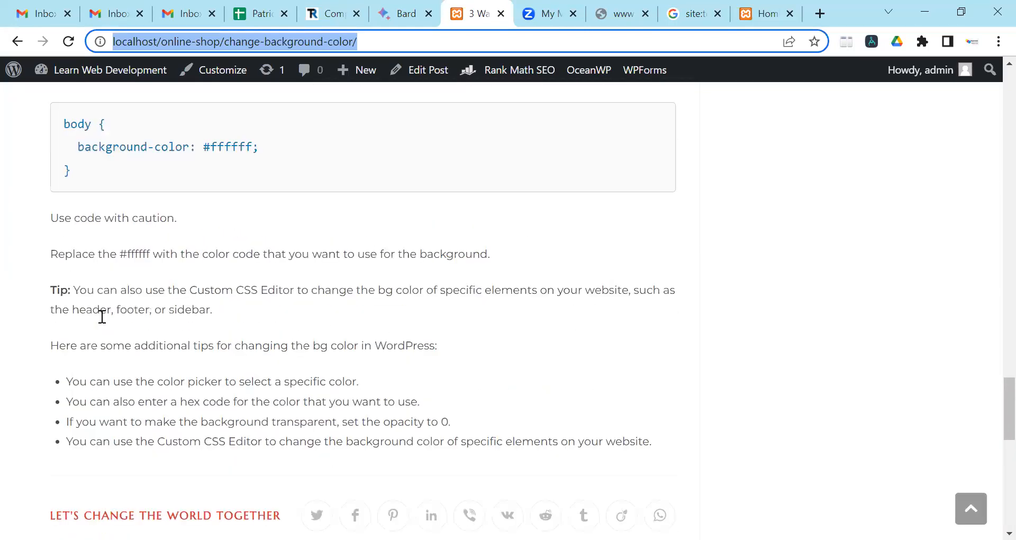
{"action": "scroll", "coordinate": [120, 301], "scroll_direction": "up", "scroll_amount": 14}
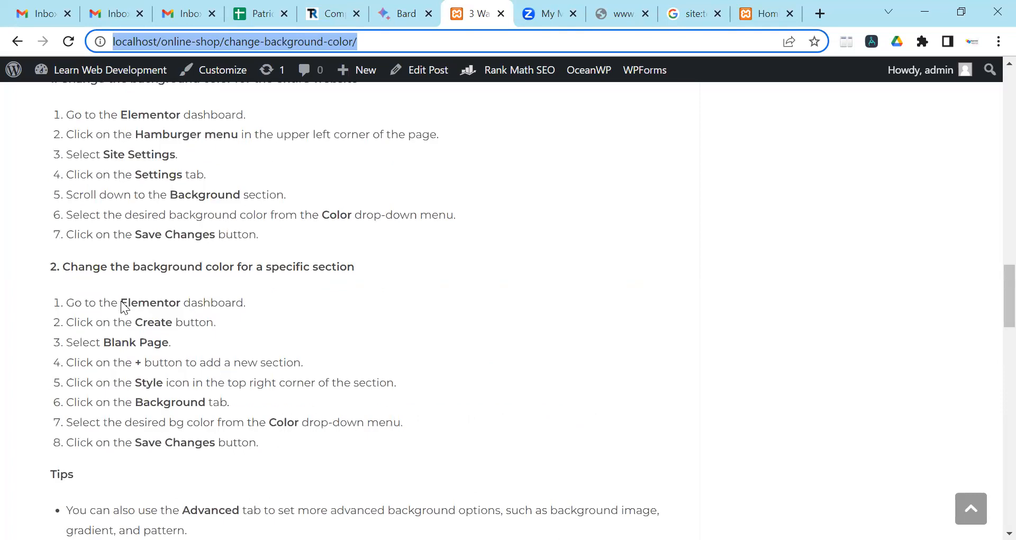
{"action": "scroll", "coordinate": [120, 301], "scroll_direction": "up", "scroll_amount": 11}
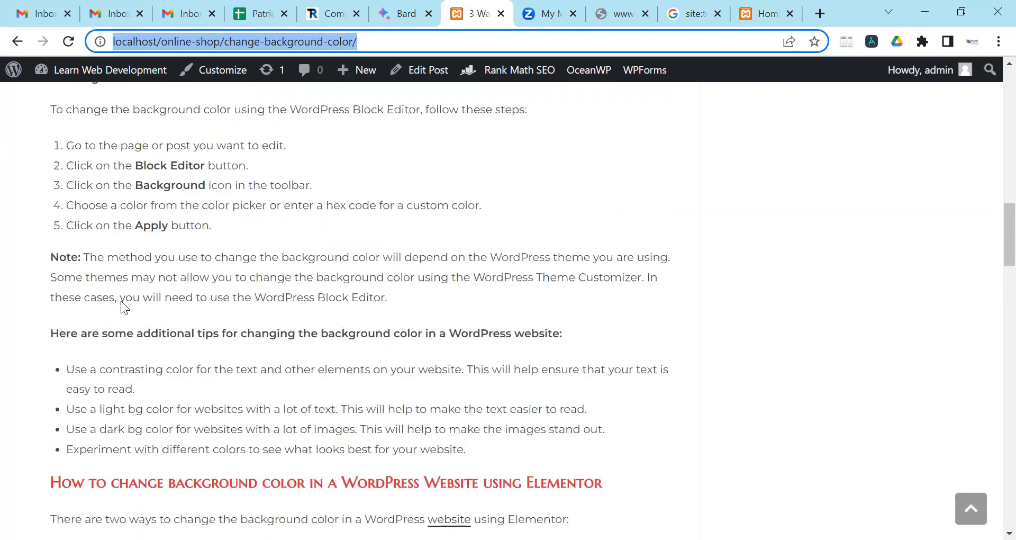
{"action": "scroll", "coordinate": [121, 300], "scroll_direction": "up", "scroll_amount": 9}
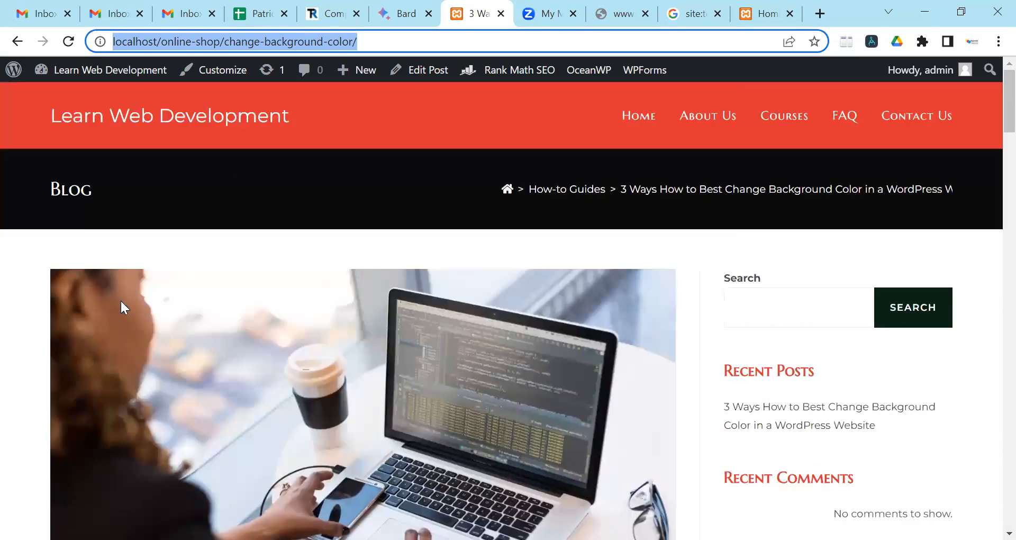
{"action": "left_click", "coordinate": [18, 41]}
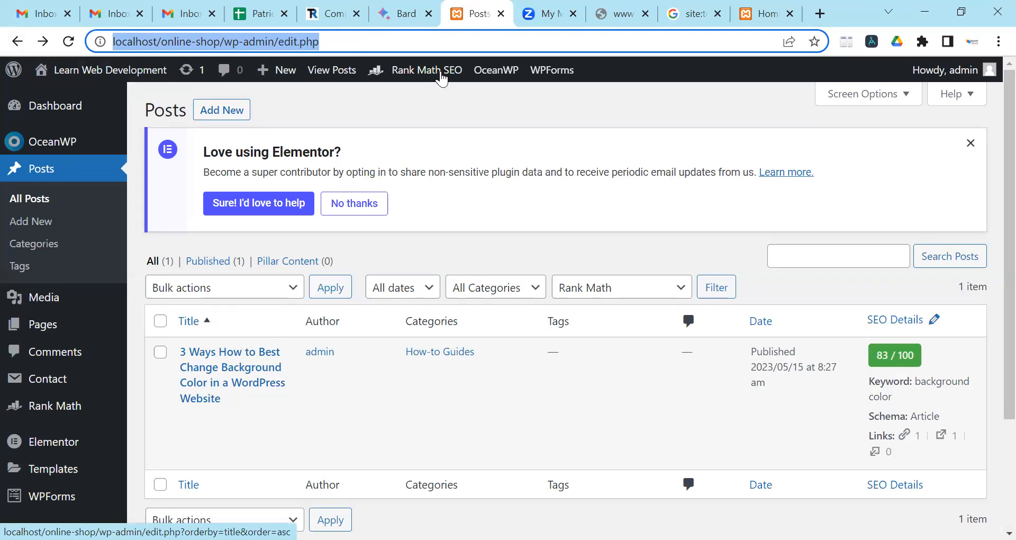
{"action": "mouse_move", "coordinate": [429, 74]}
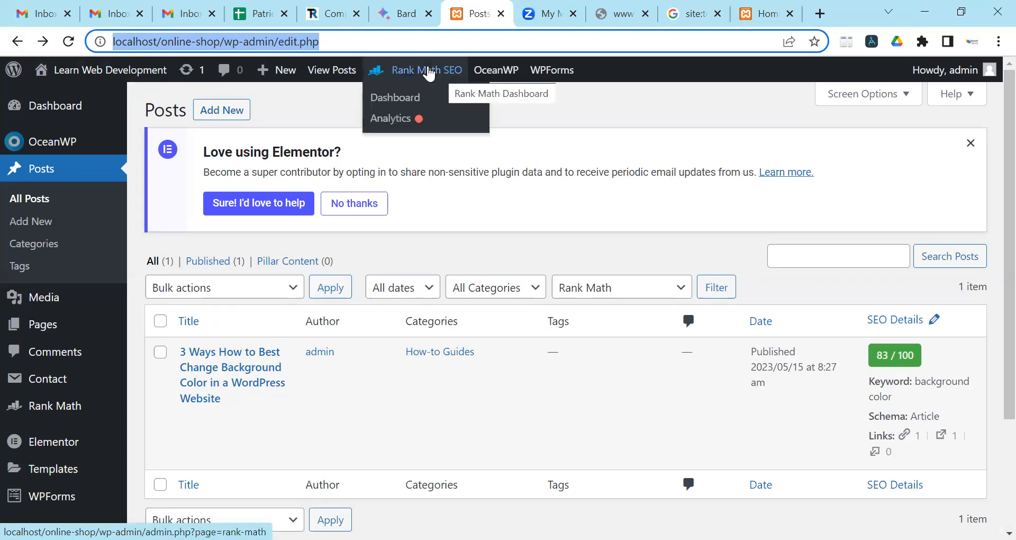